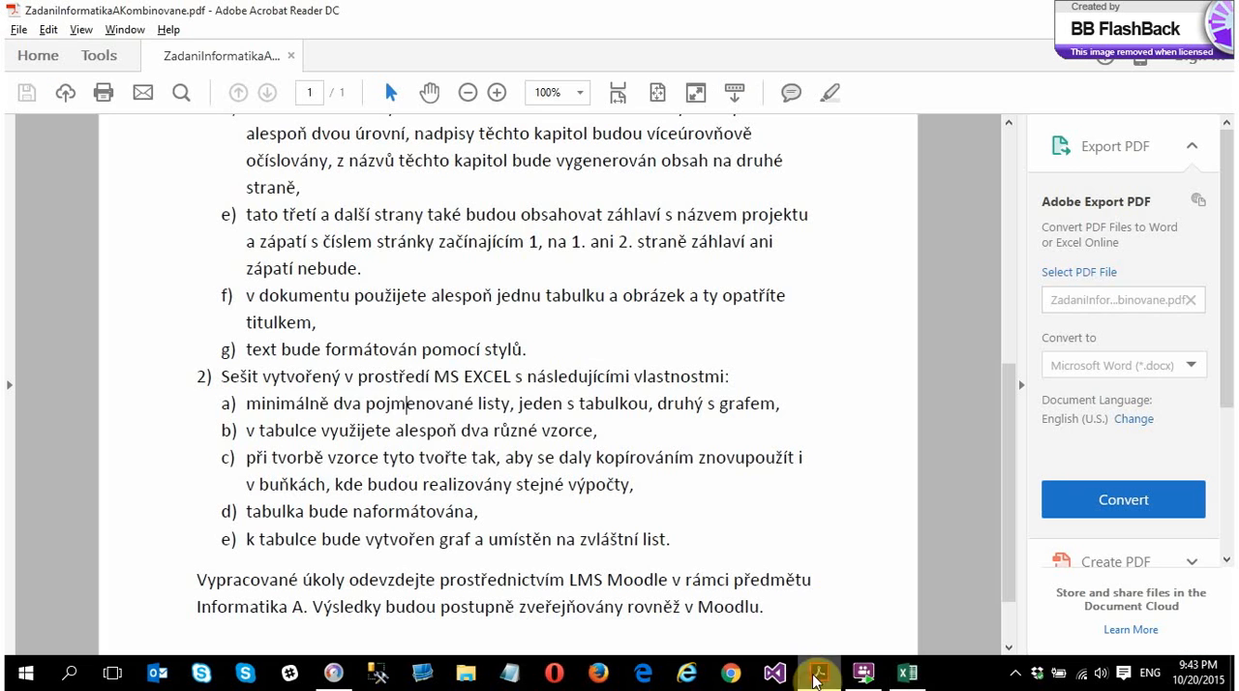
Examine the assignment's requirement 2a about named sheets, one with a table and one with a chart
left_click_drag(296, 407, 514, 407)
left_click(610, 408)
double_click(610, 409)
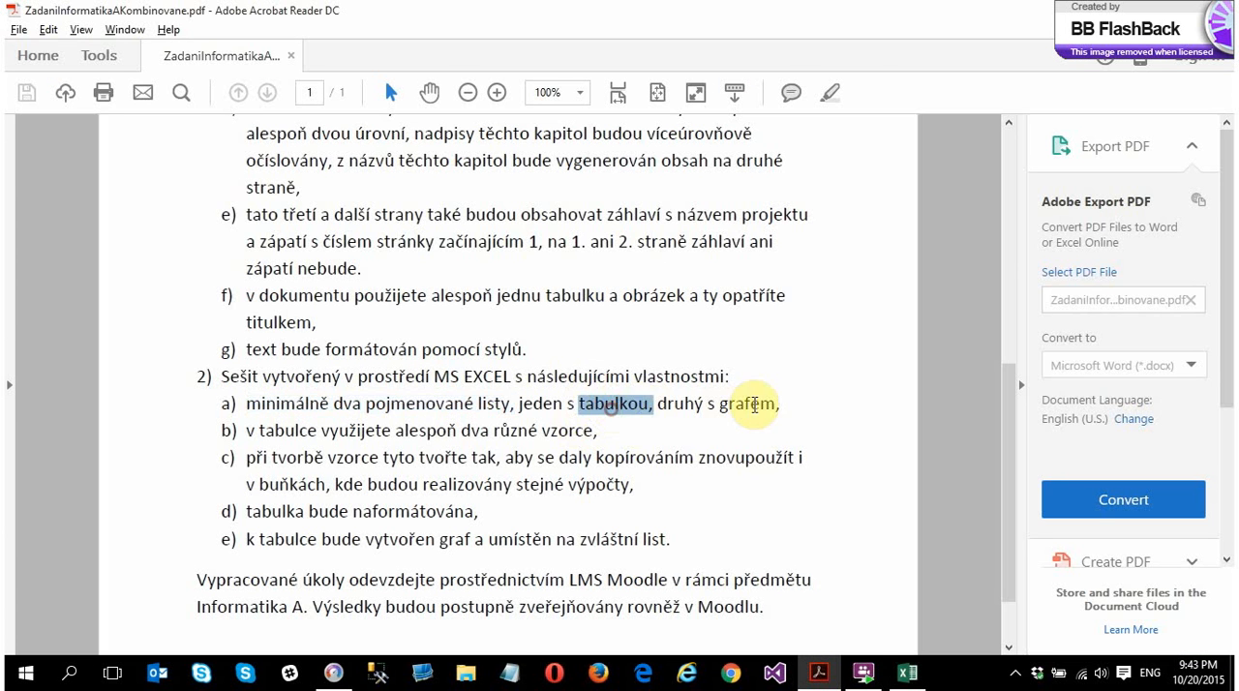
double_click(747, 404)
Switch to the Excel workbook and rename Sheet1 as Tabulka
key("alt+Tab")
double_click(123, 622)
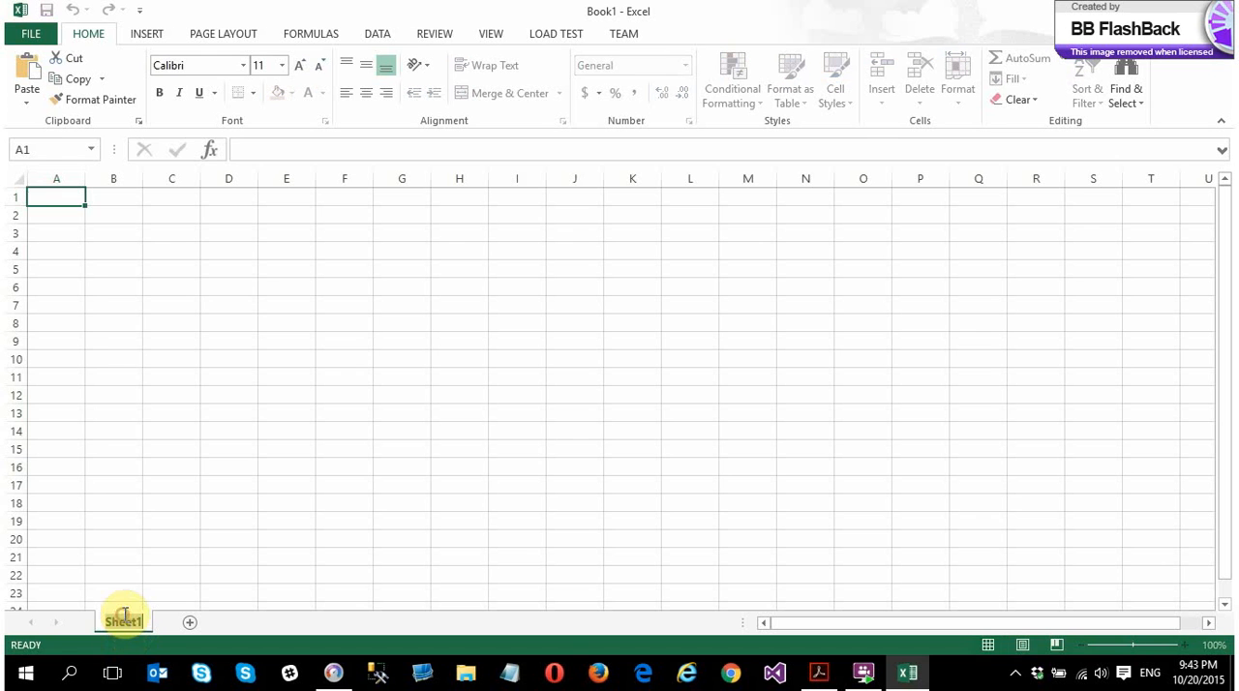
type("Tsa")
key("BackSpace")
key("BackSpace")
type("a")
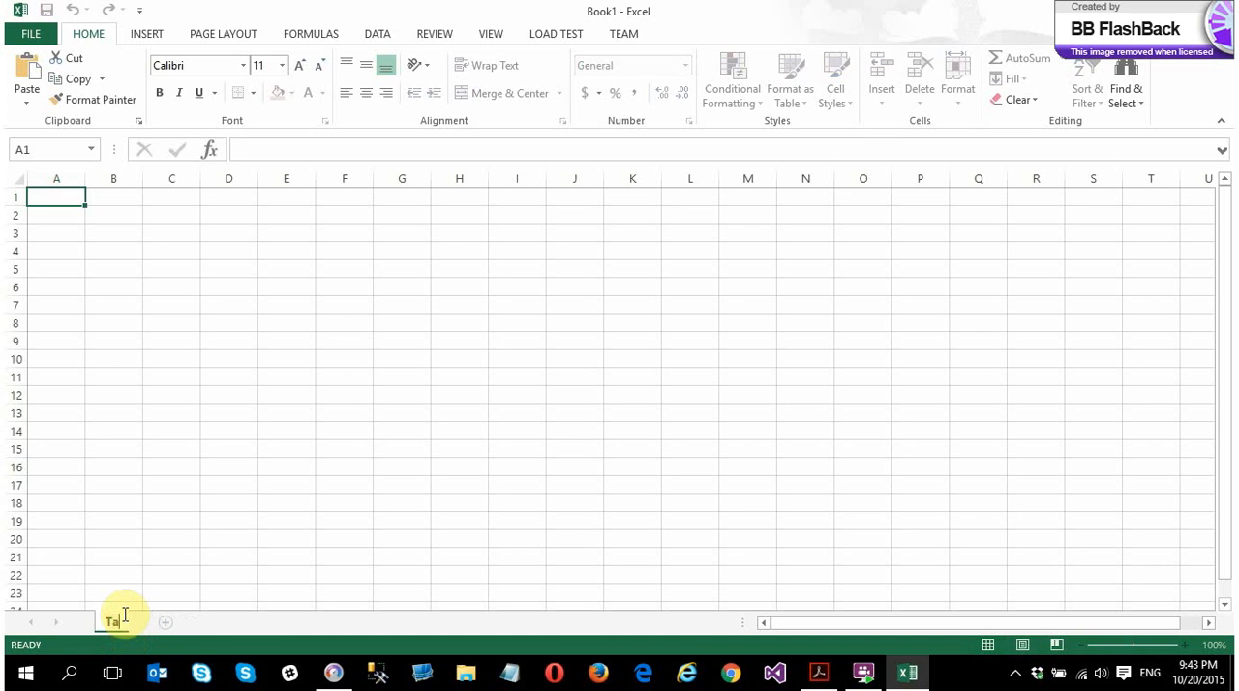
type("bulka")
key("Return")
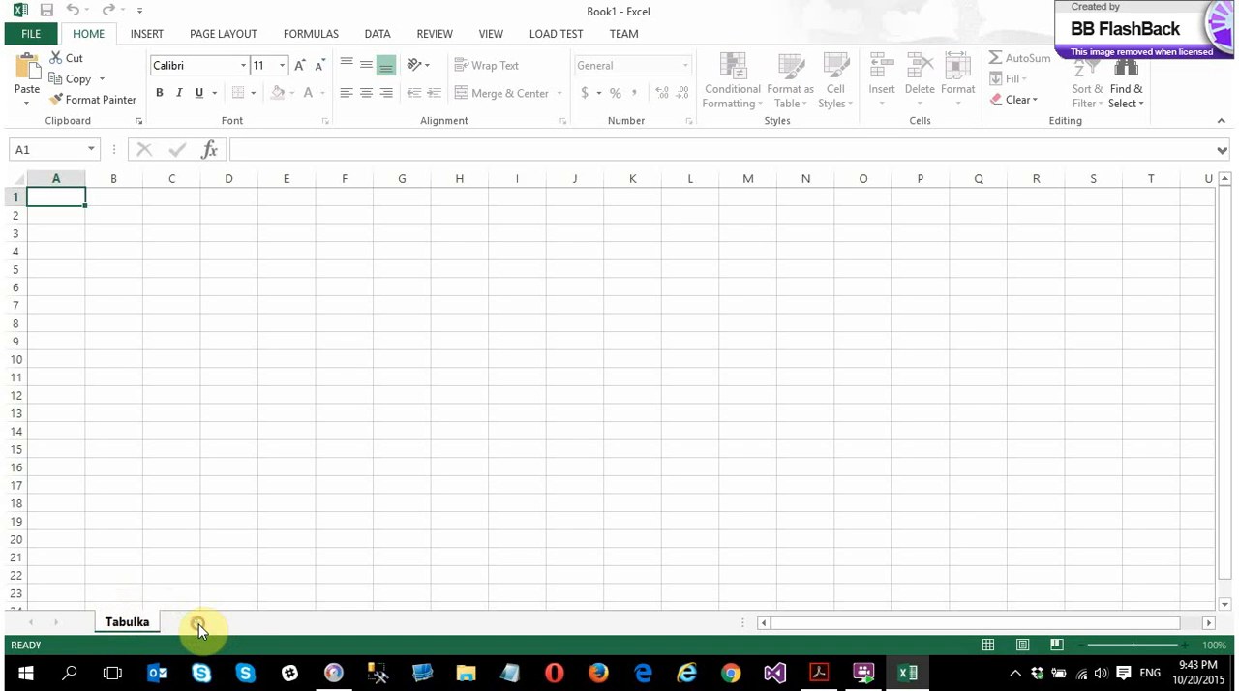
Add a second sheet to the workbook and name it Graf
left_click(197, 622)
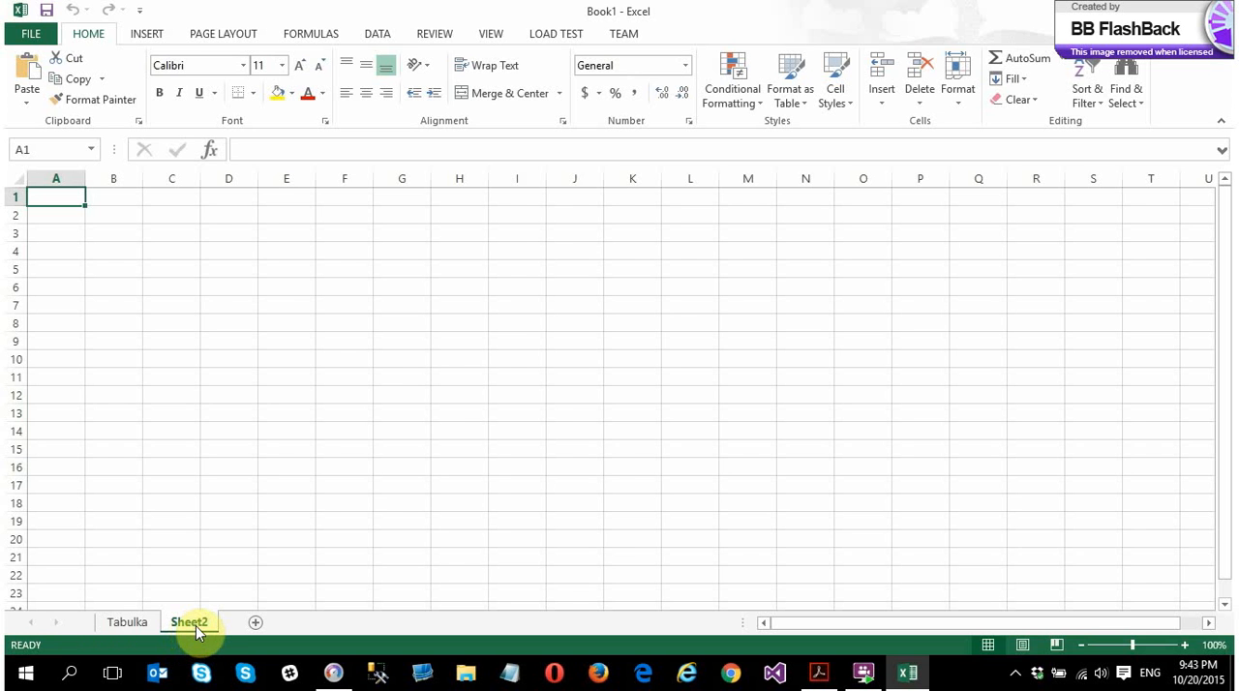
key("alt+Tab")
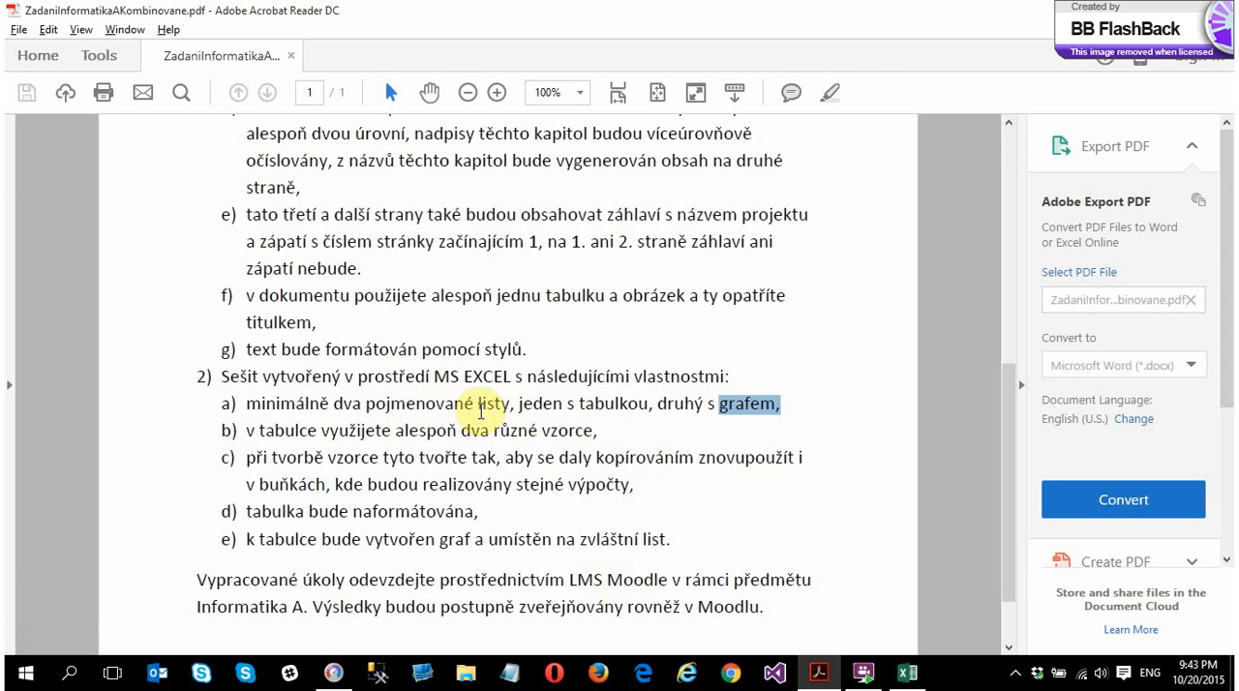
key("alt+Tab")
double_click(190, 623)
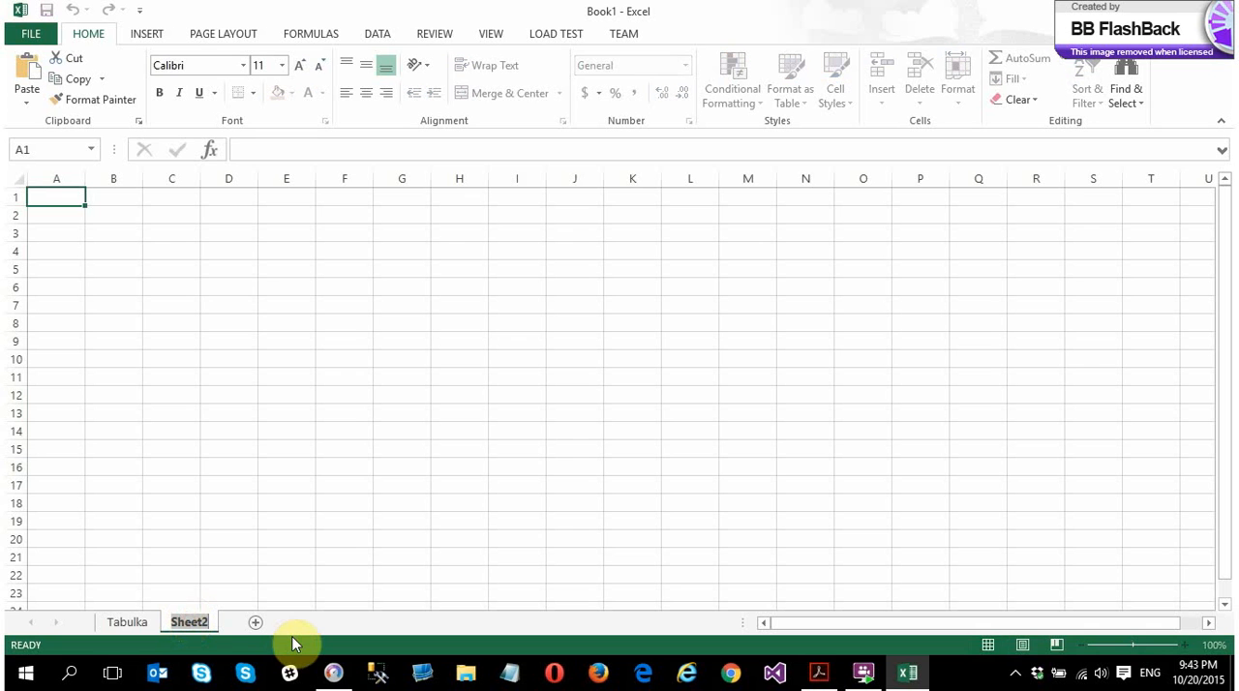
type("Graf")
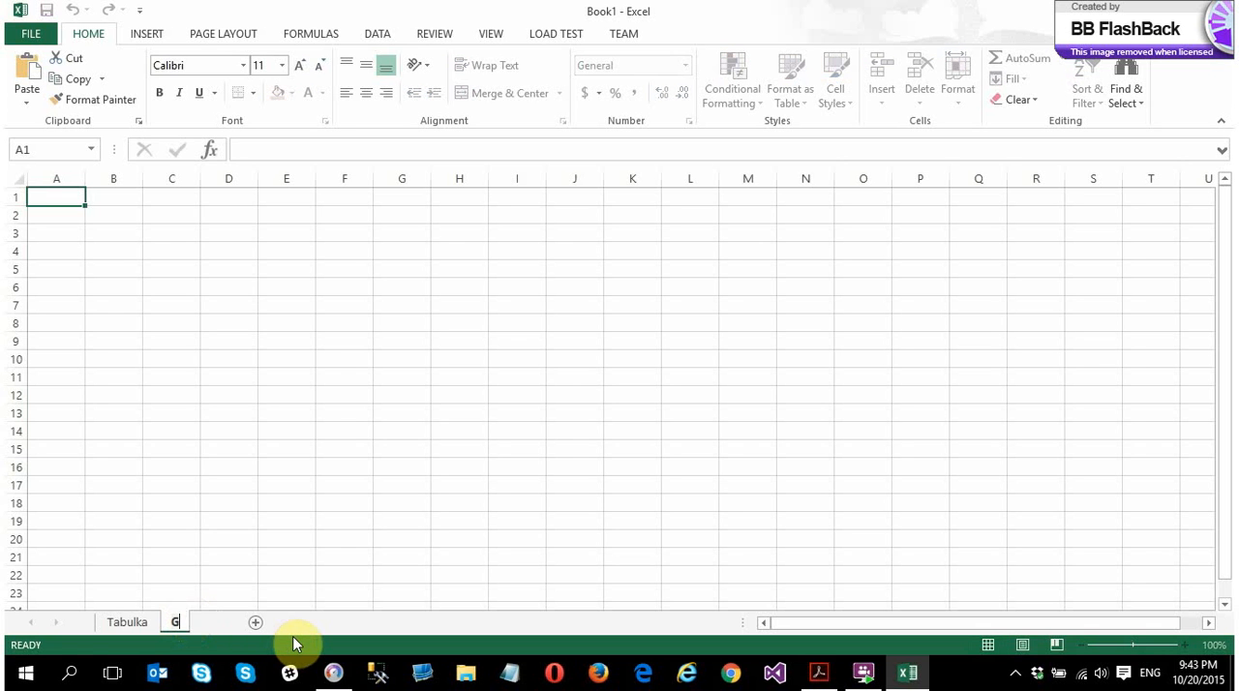
key("Return")
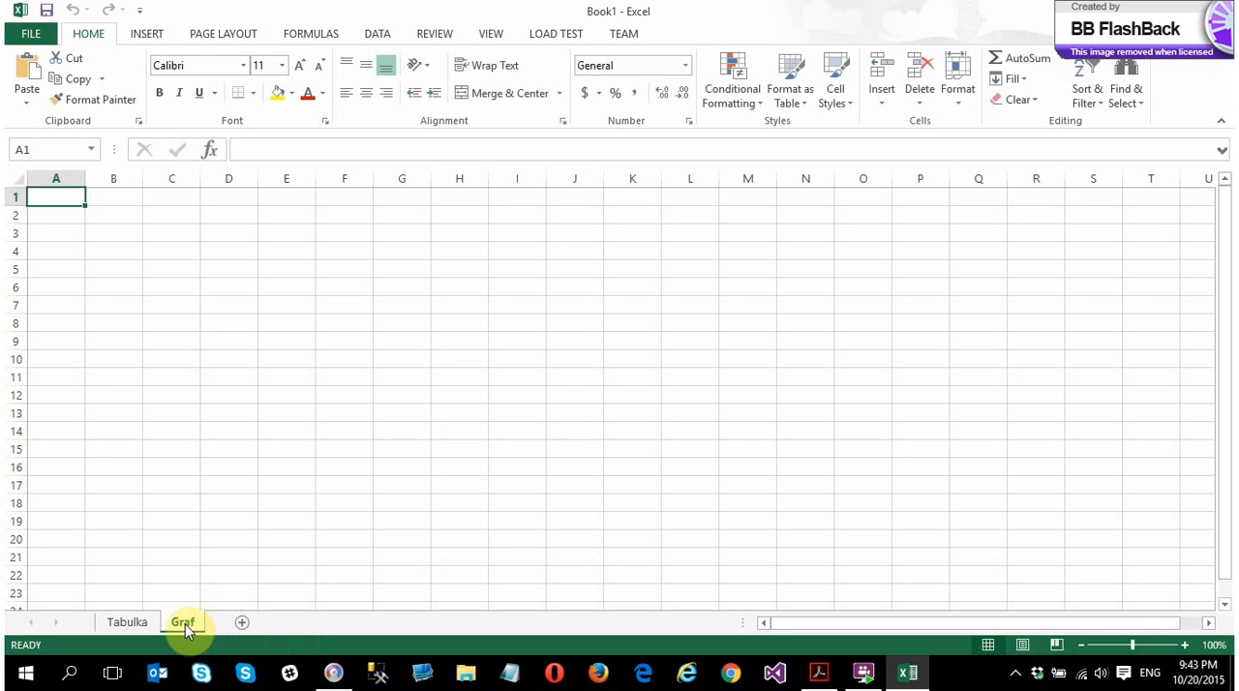
Enter the heading Rok/Aktiva in B3 of the Tabulka sheet and autofit column B to it
left_click(127, 623)
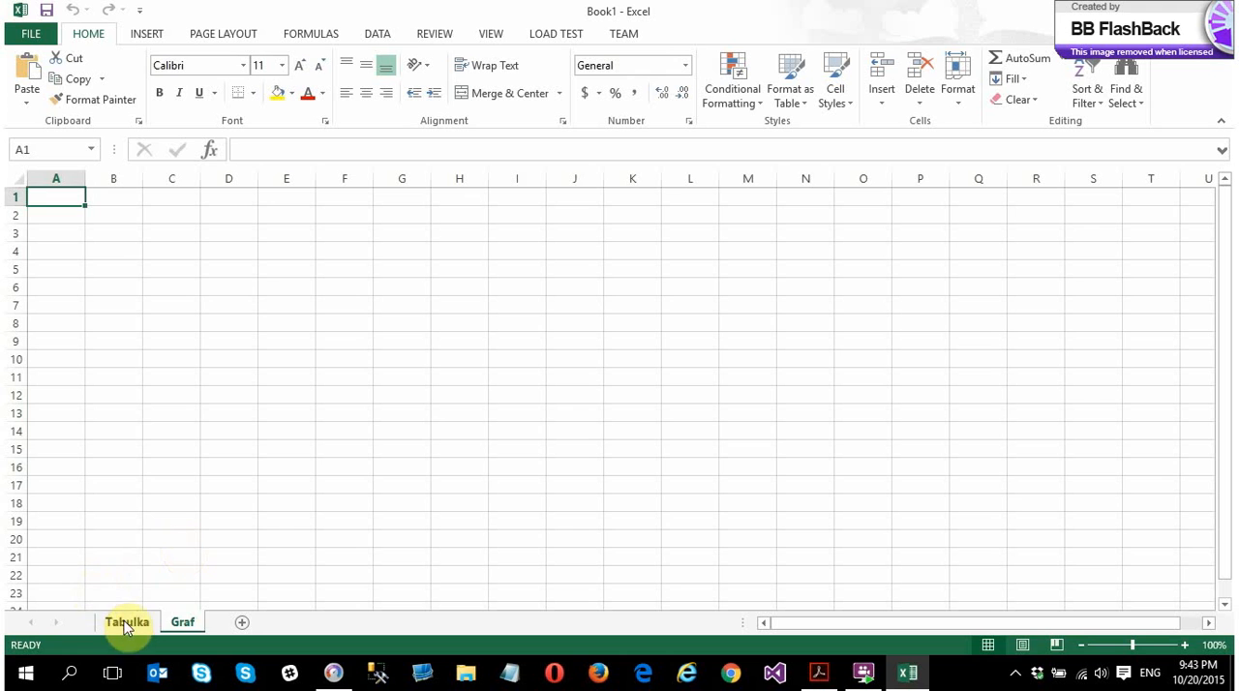
left_click(105, 232)
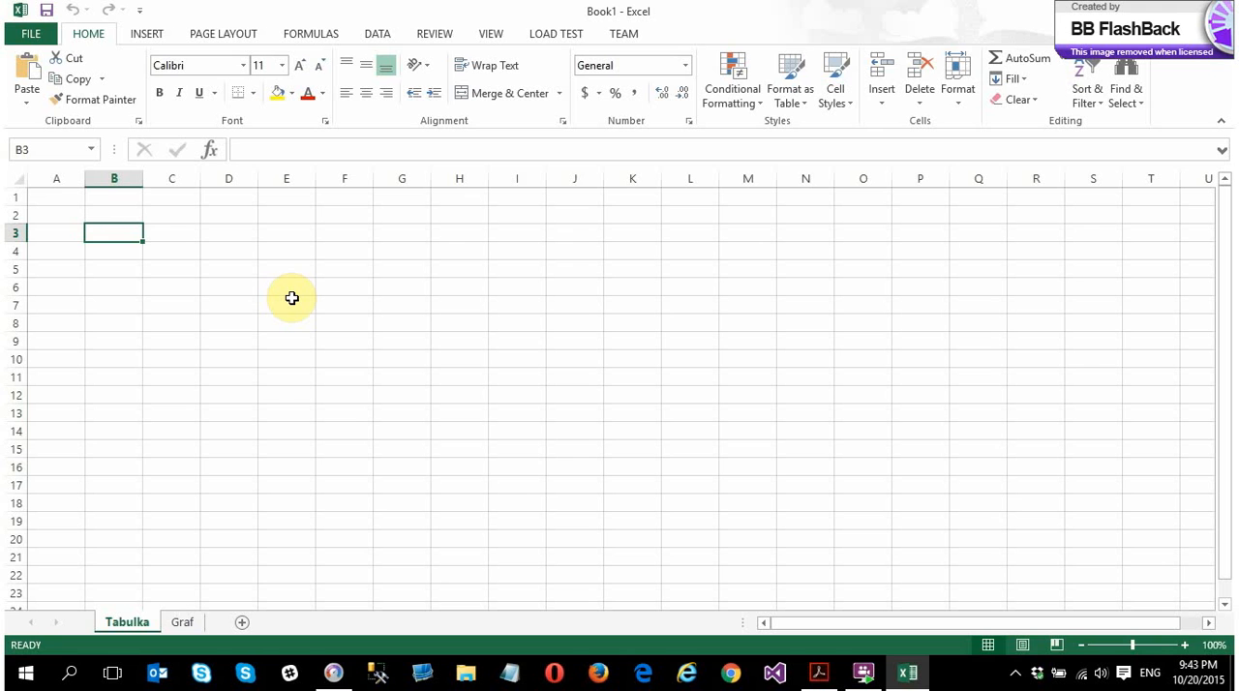
type("Rok/Aktiva")
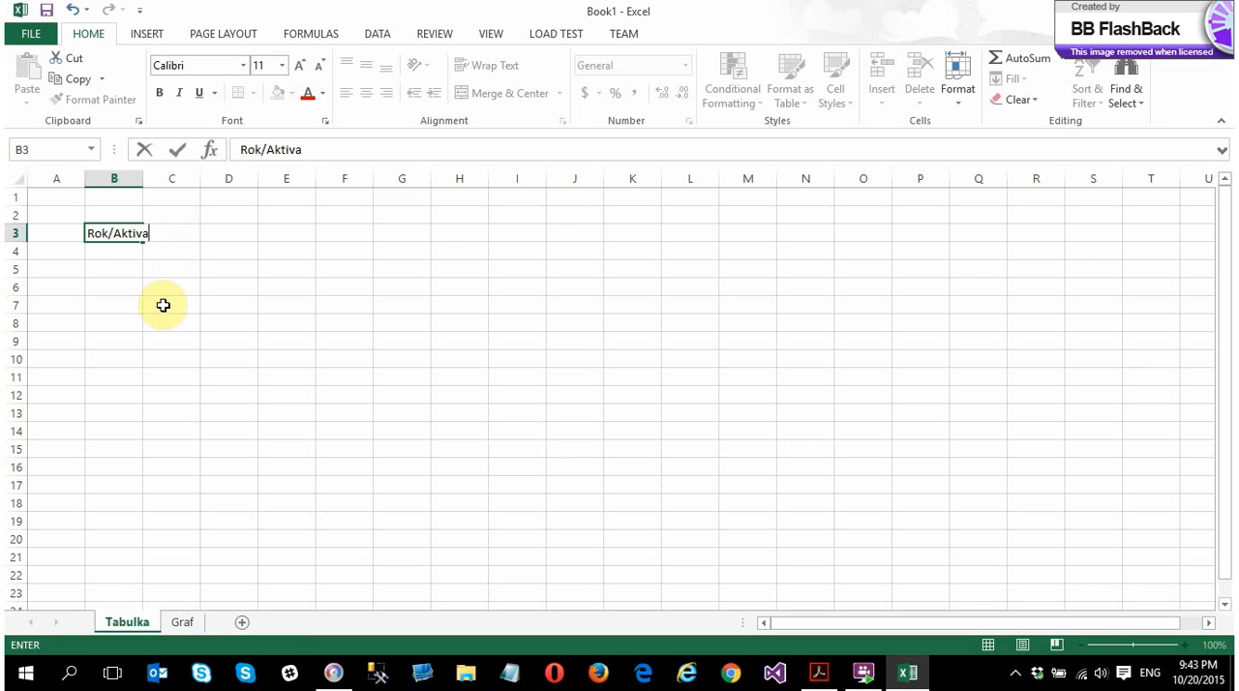
key("Return")
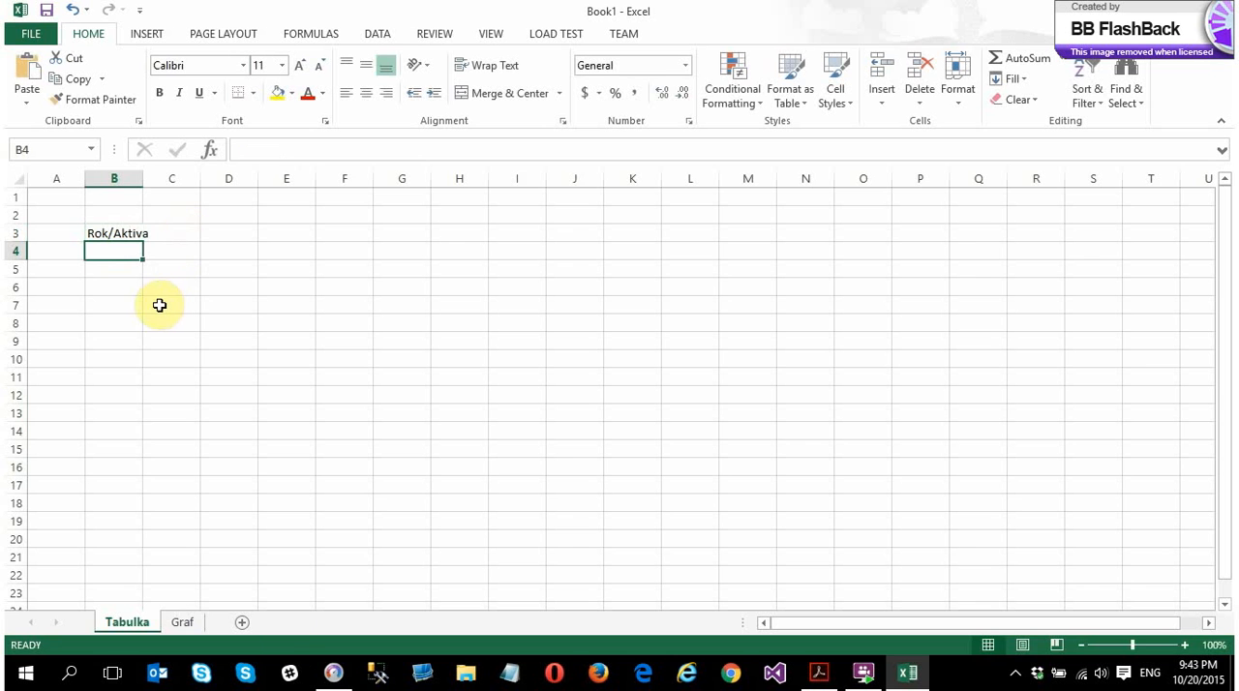
double_click(143, 179)
Enter the years 2010 in C3 and 2011 in D3 beside the Rok/Aktiva heading
left_click(183, 235)
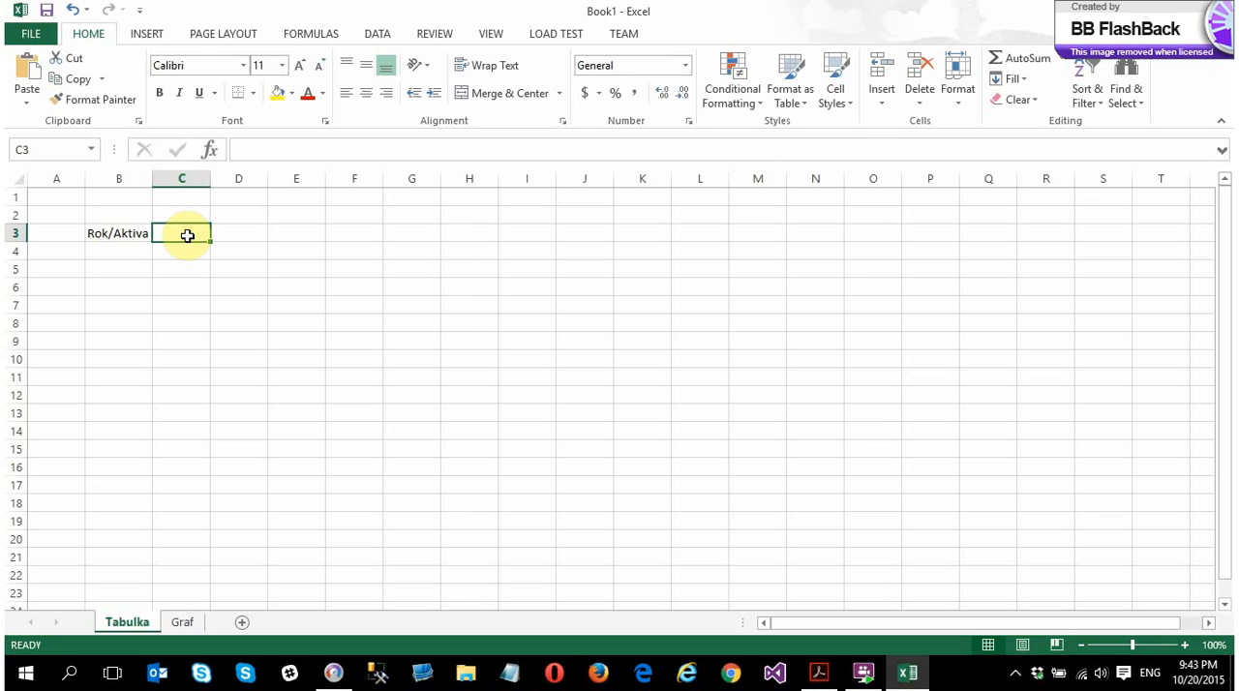
type("20")
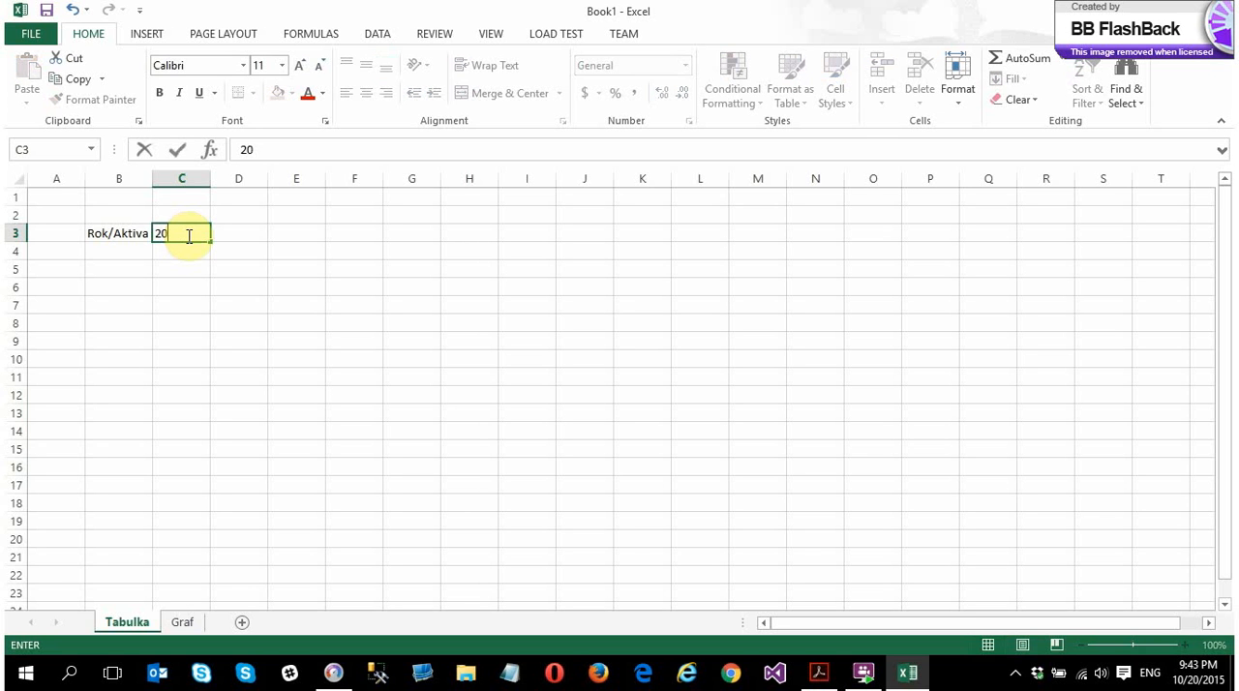
type("10")
key("Return")
key("Up")
key("Right")
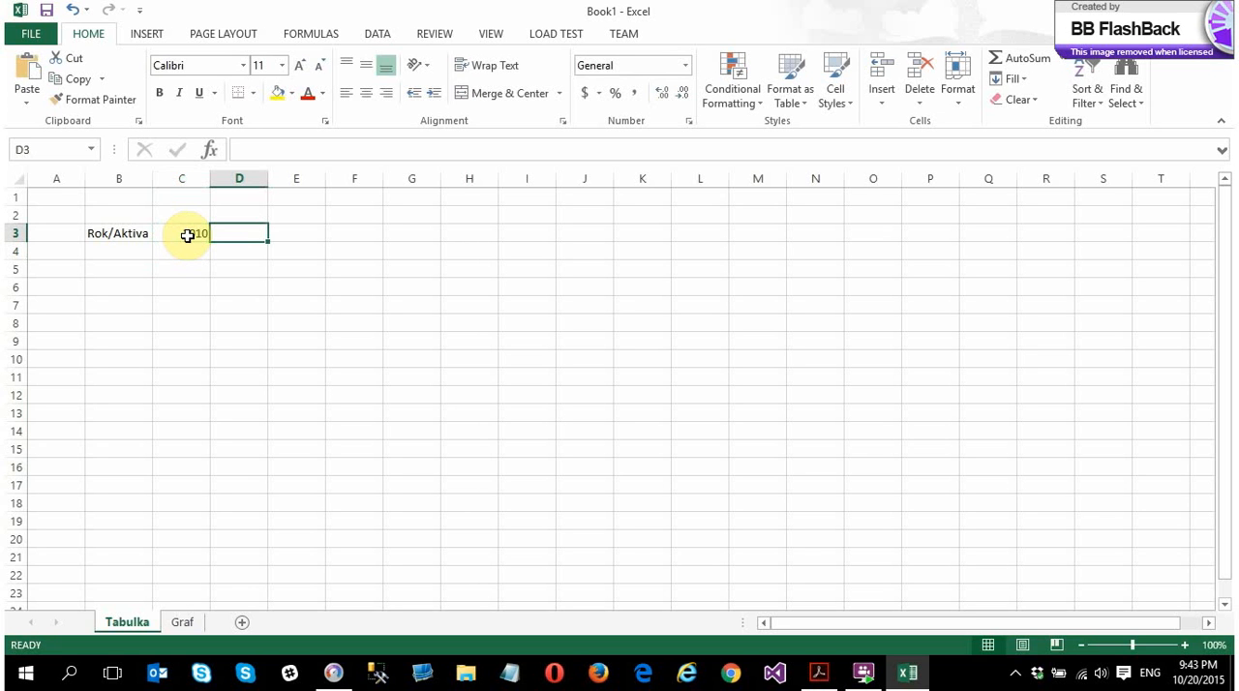
type("2011")
key("Return")
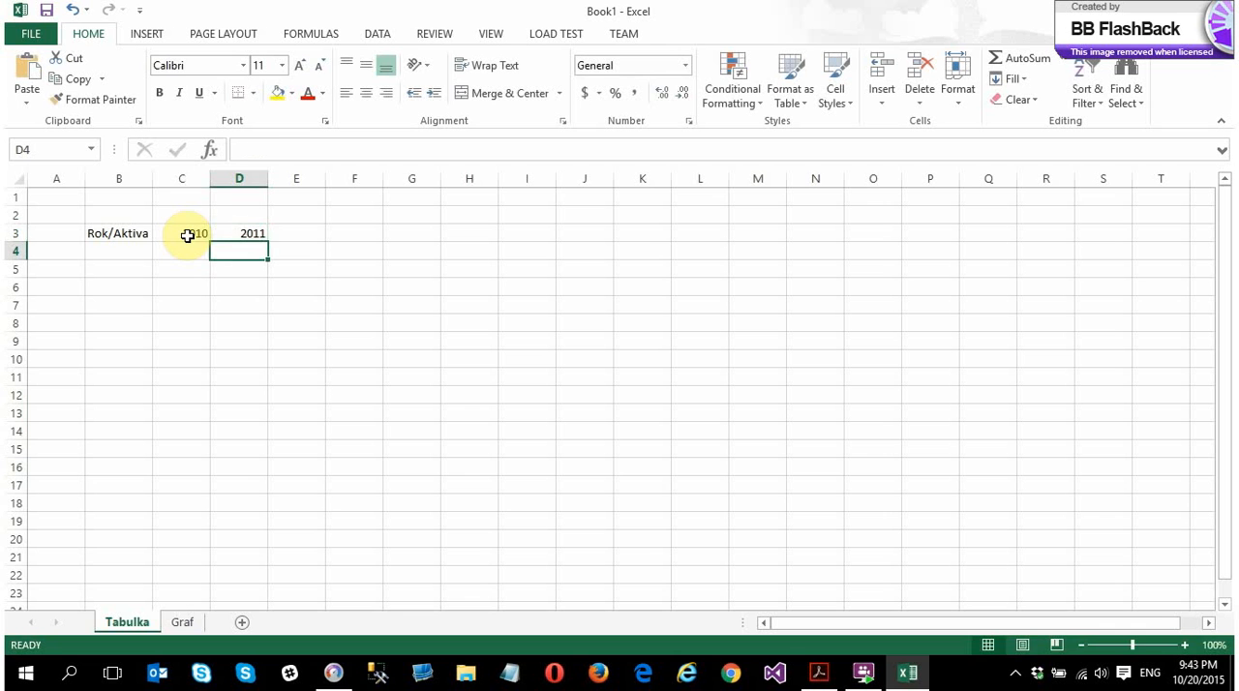
Extend the year series from C3:D3 across to H3, ending at 2015
left_click_drag(197, 230, 238, 233)
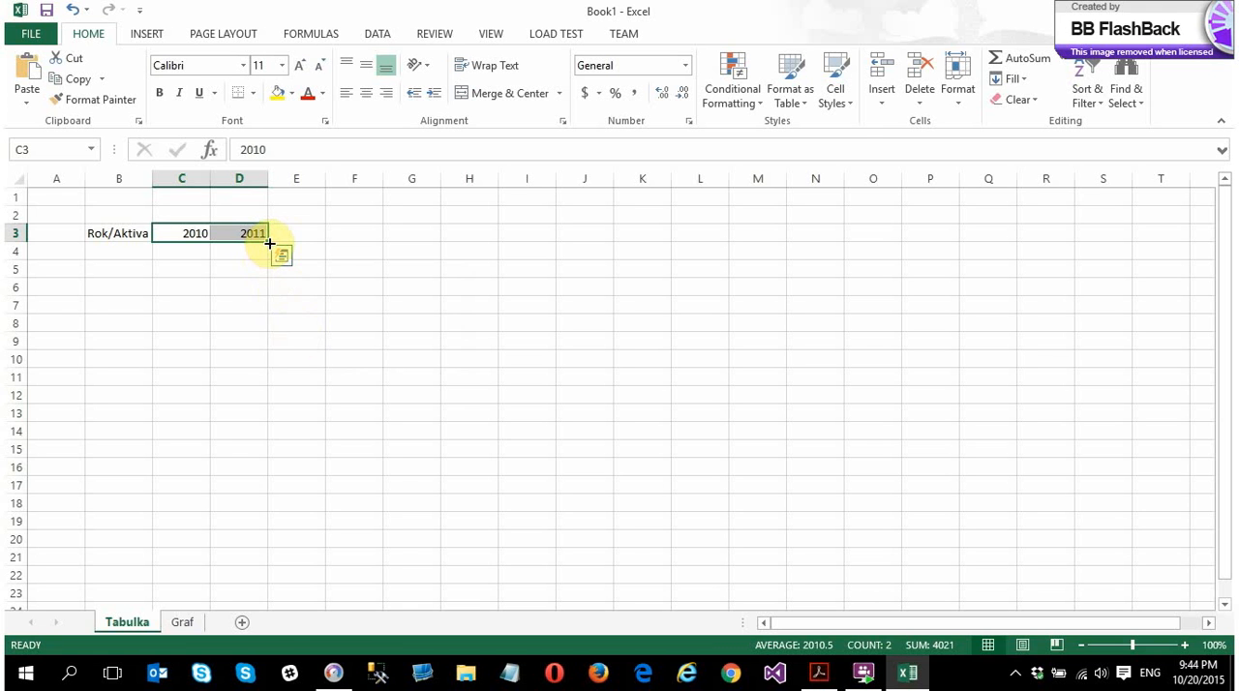
left_click_drag(269, 243, 475, 237)
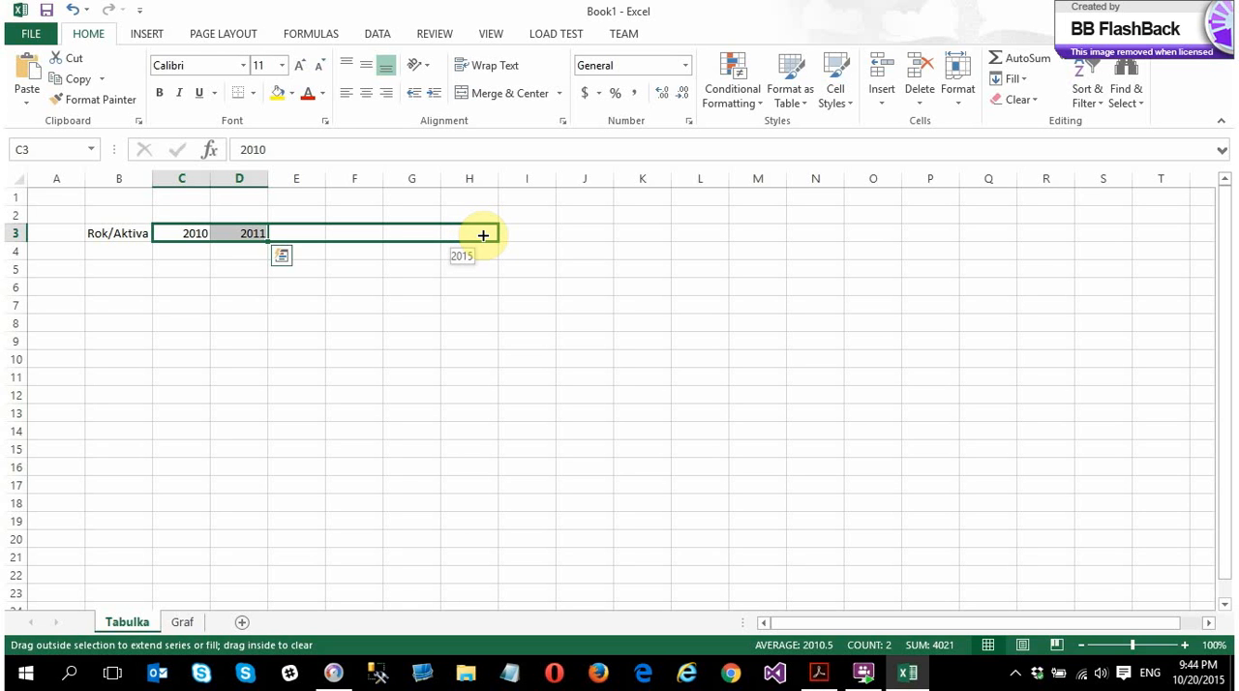
left_click_drag(483, 235, 483, 242)
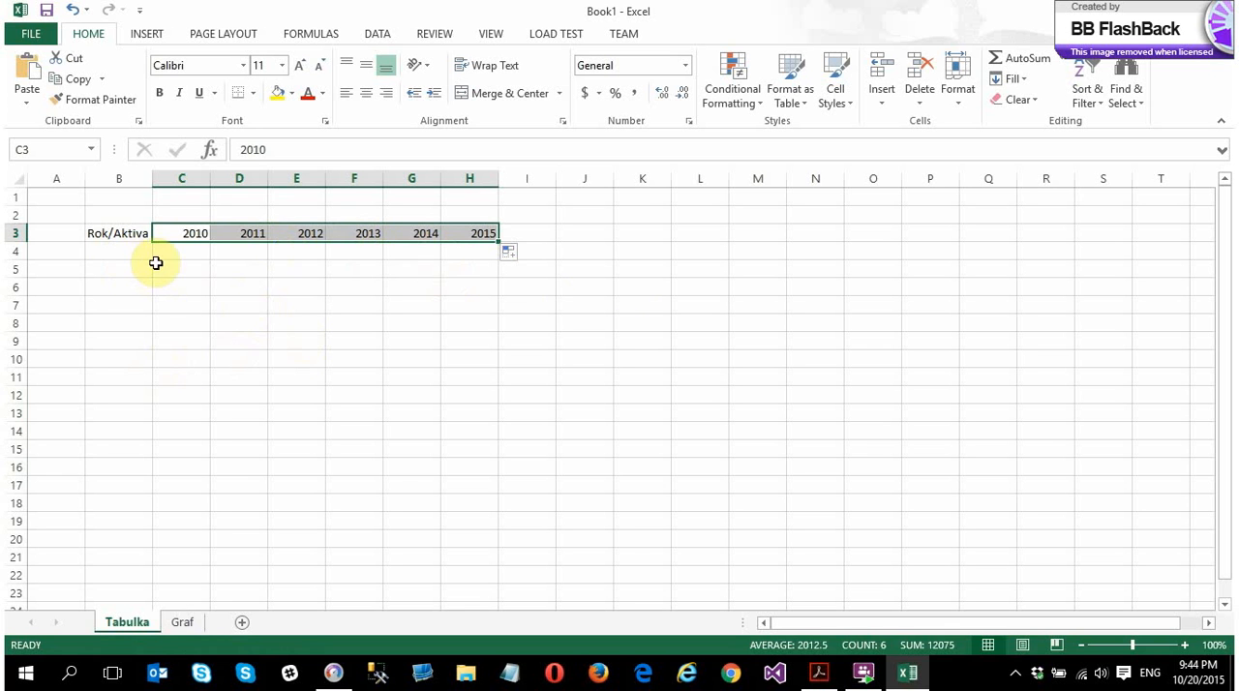
Try filling the repeating text pattern a, b down L3:L12, and clear the cells
left_click(668, 233)
left_click(721, 239)
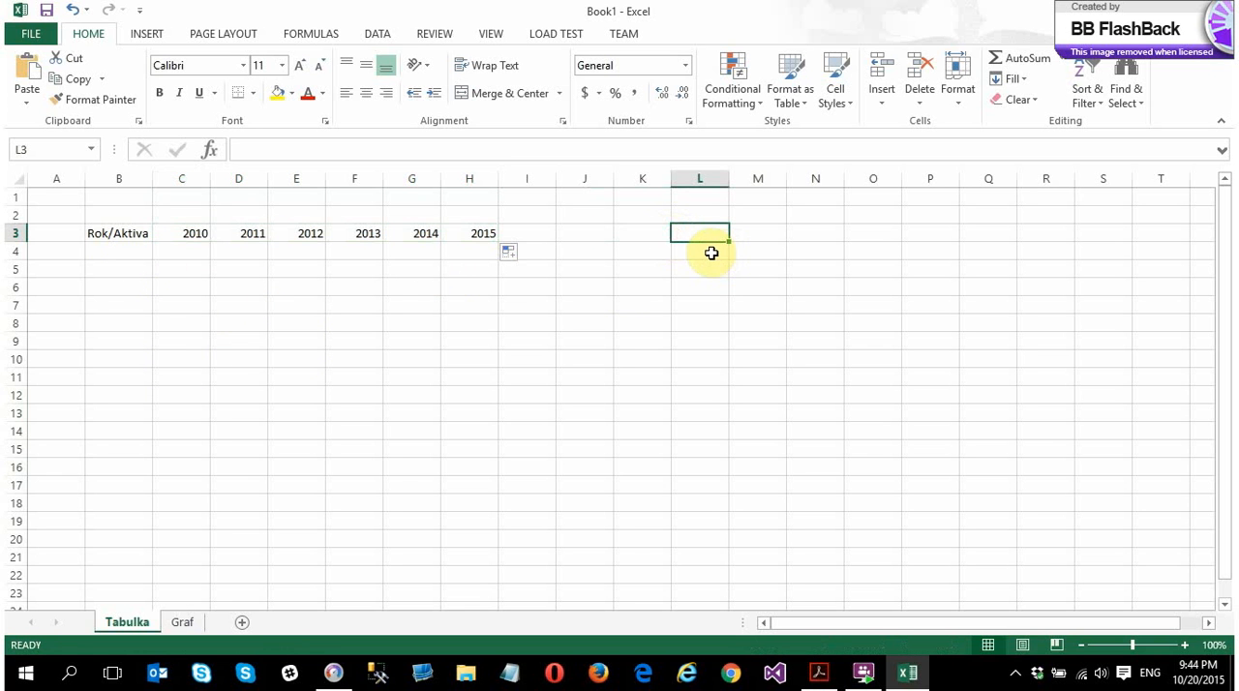
type("a")
key("Return")
type("b")
left_click(711, 303)
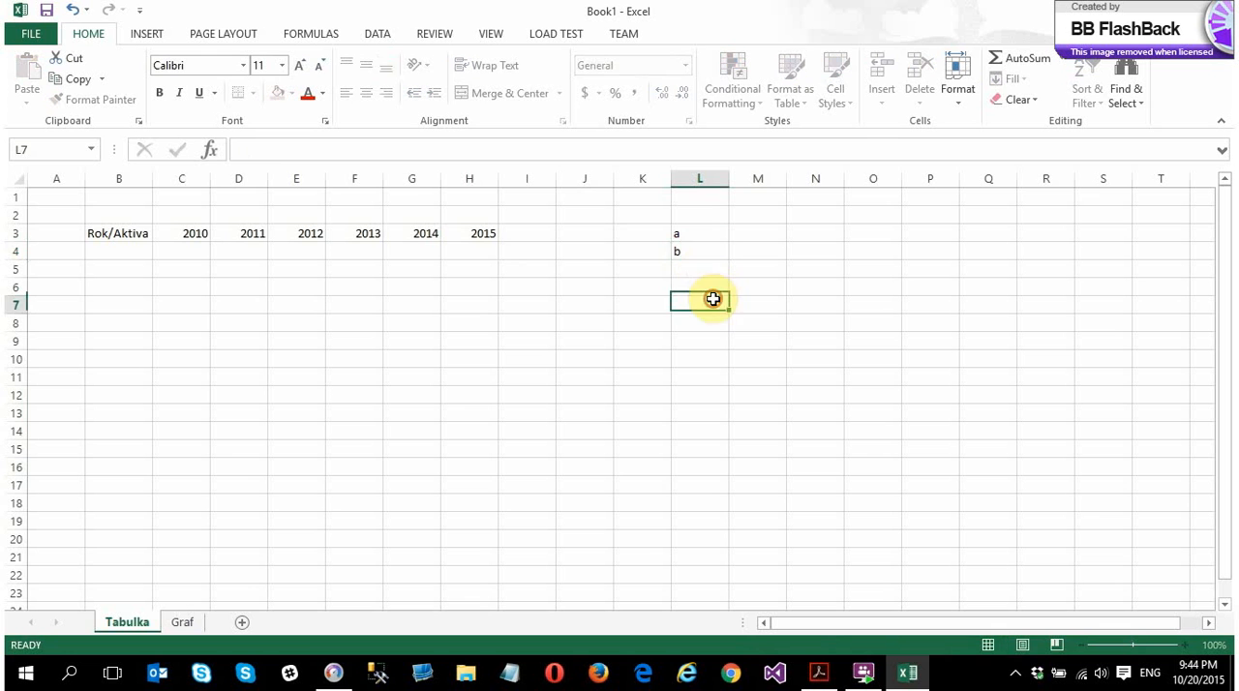
left_click_drag(682, 233, 739, 392)
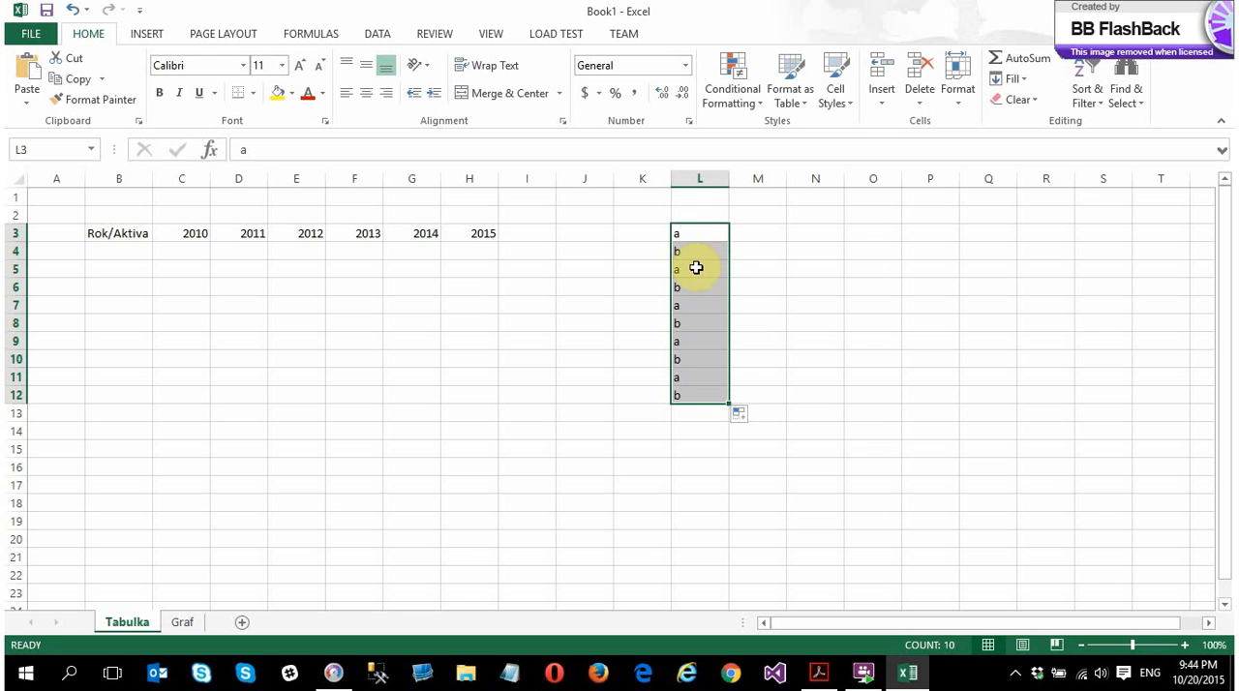
key("Delete")
Enter 1 in L3, try filling that single value down to L14, and undo the fill
left_click(691, 233)
type("1")
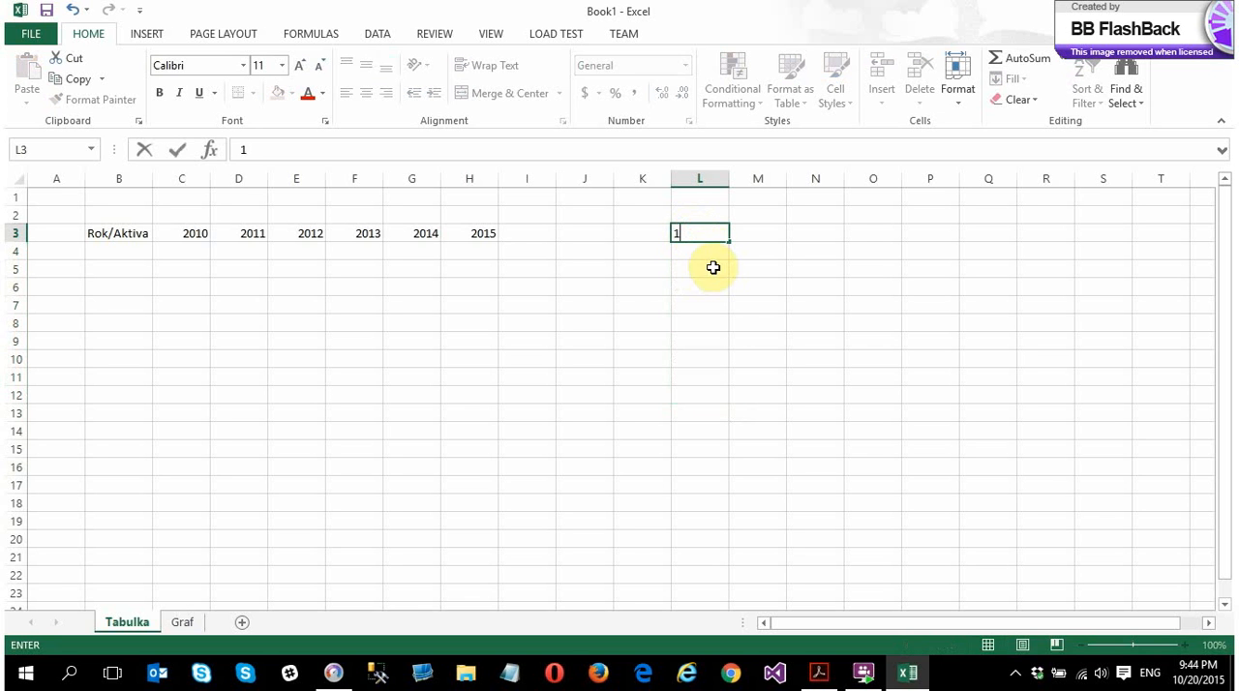
key("Return")
left_click(708, 237)
left_click_drag(731, 243, 744, 446)
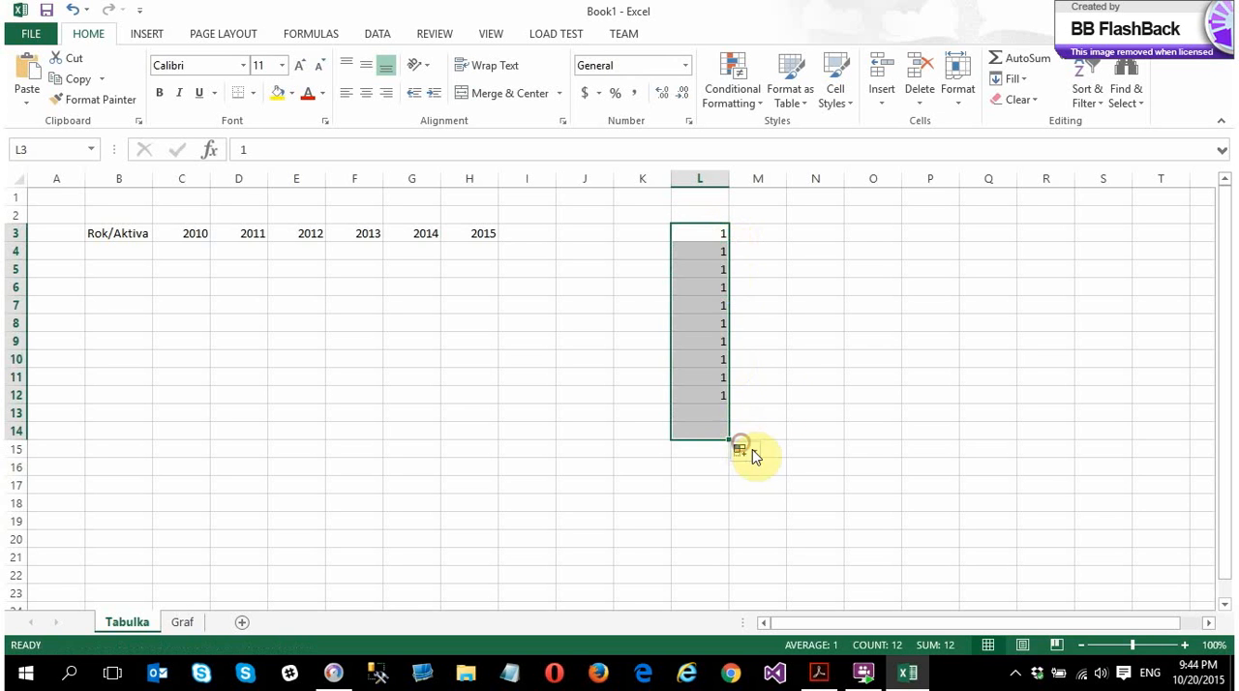
key("ctrl+z")
Enter 5 in L4, try extending the series 1, 5 down to L11, and clear the cells
left_click(708, 256)
type("2")
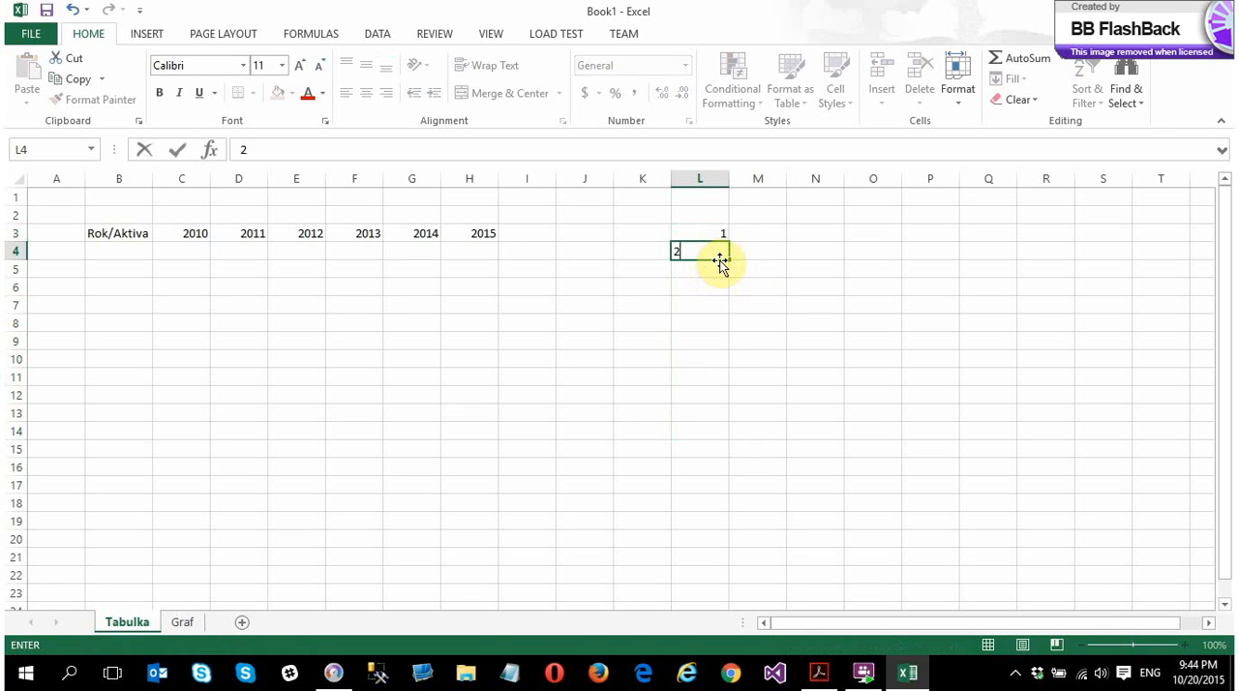
left_click(739, 282)
left_click(703, 259)
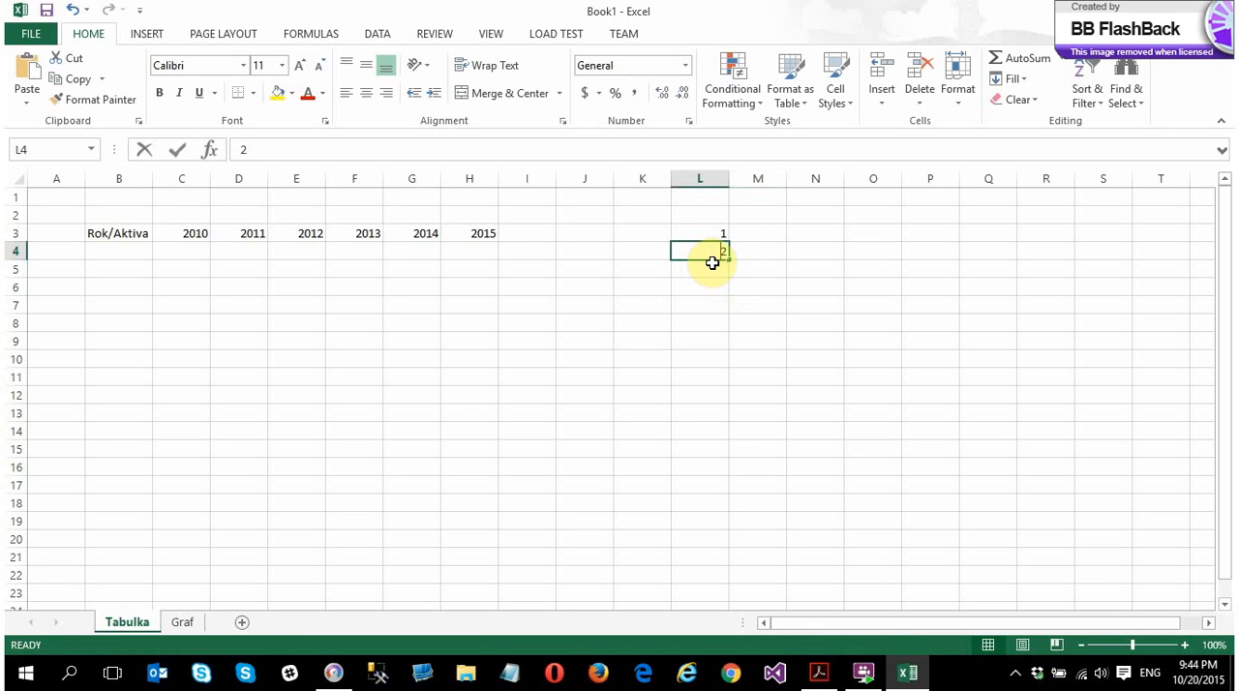
type("5")
key("Return")
left_click_drag(698, 237, 701, 252)
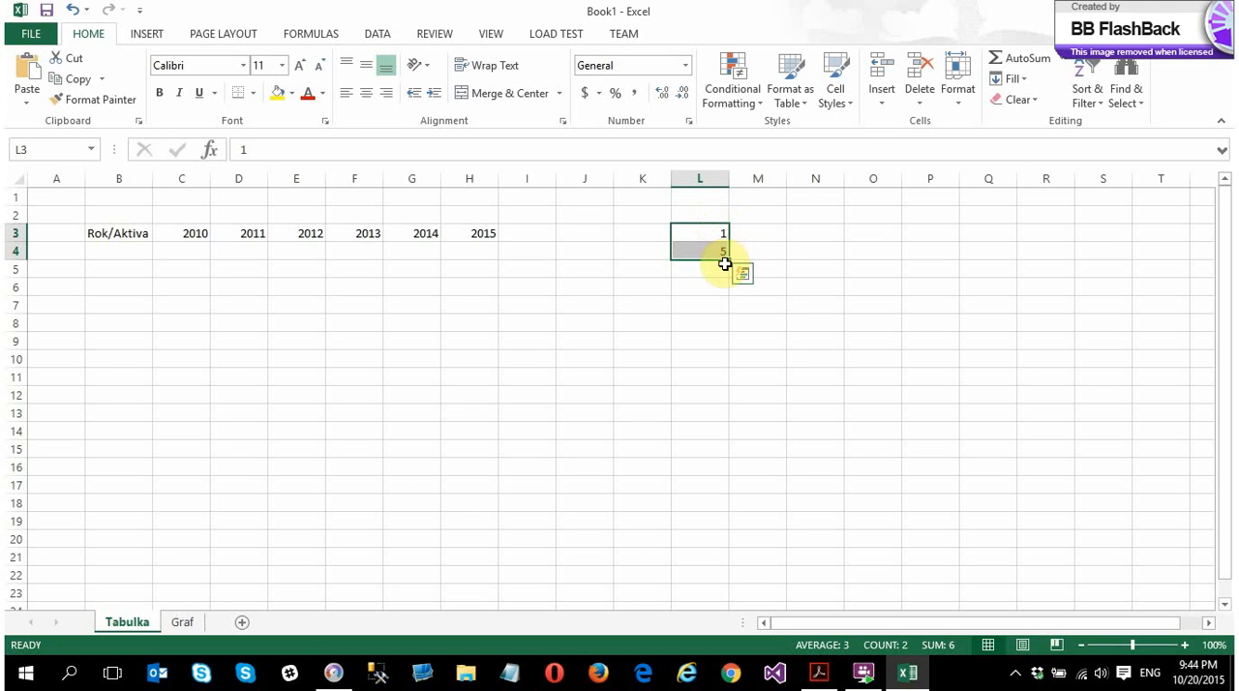
left_click_drag(729, 261, 734, 382)
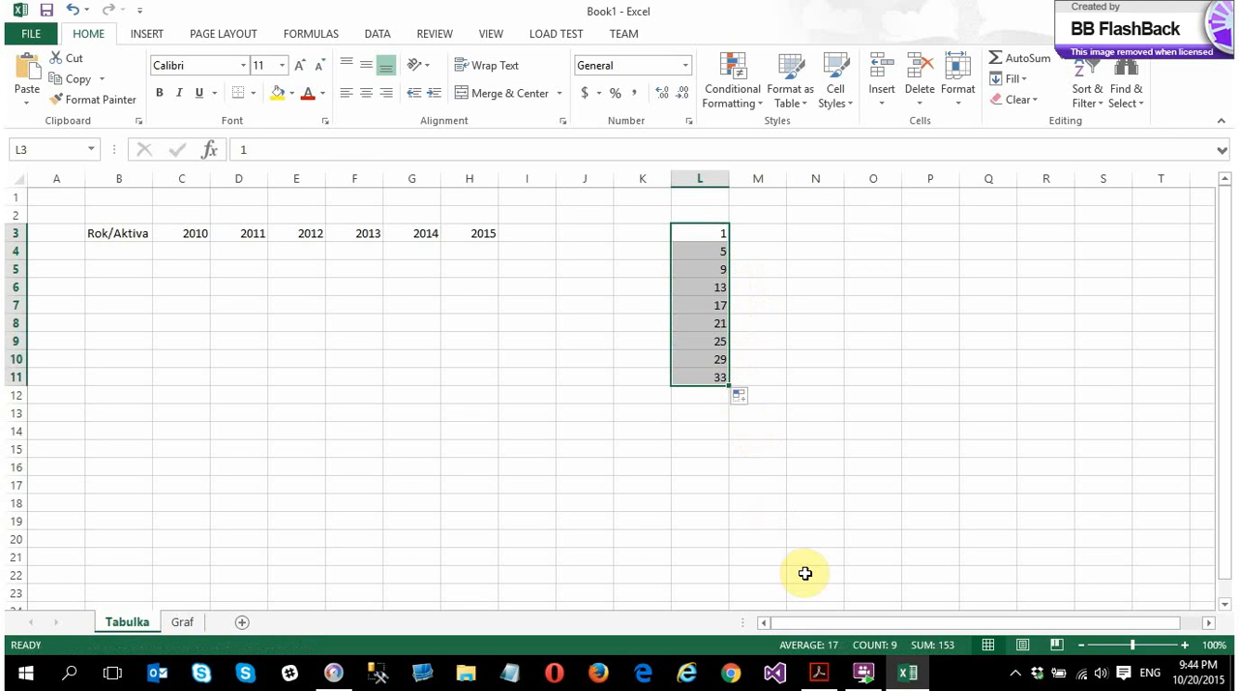
key("Delete")
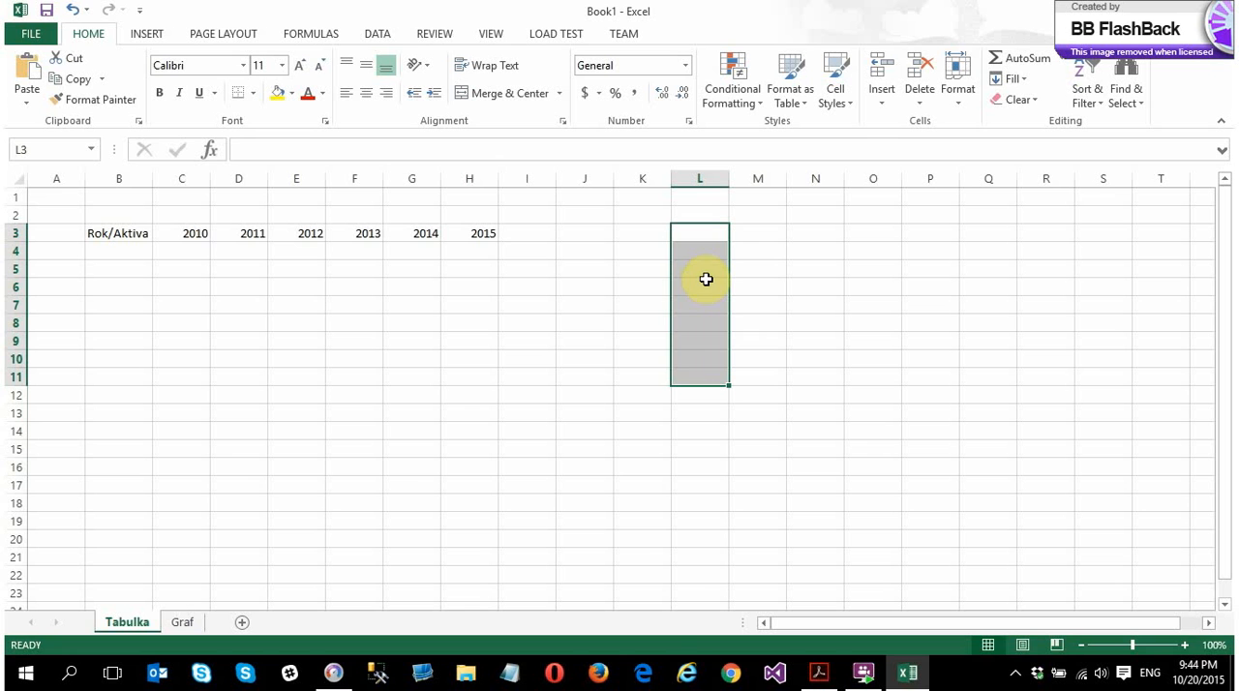
Enter the sample text dsfsdf in L3, try selecting the range L3:O11, and reselect only L3
left_click(696, 234)
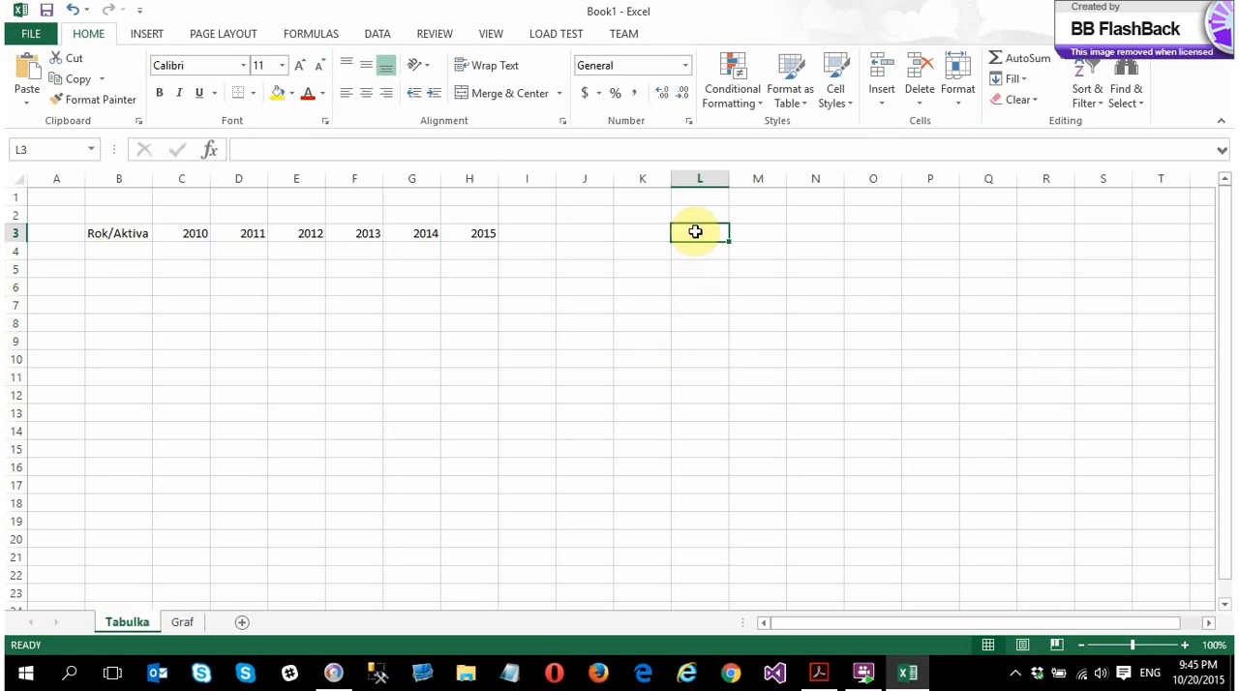
type("dsfsdf")
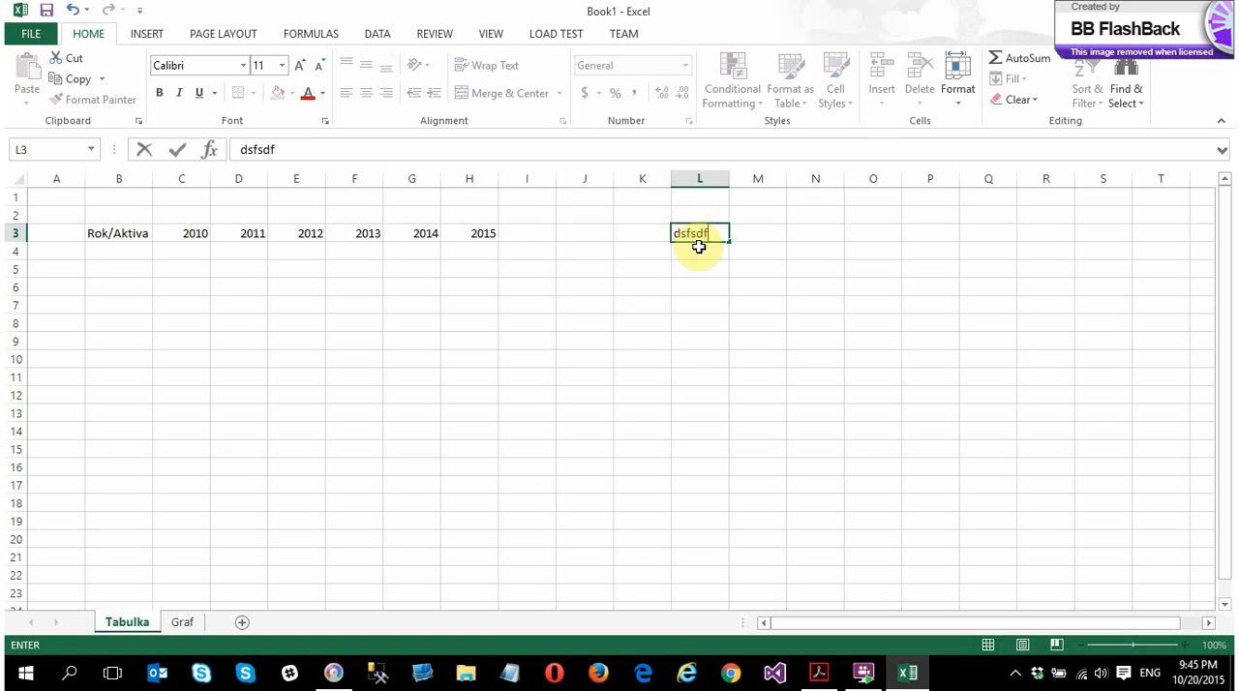
key("Return")
left_click(697, 232)
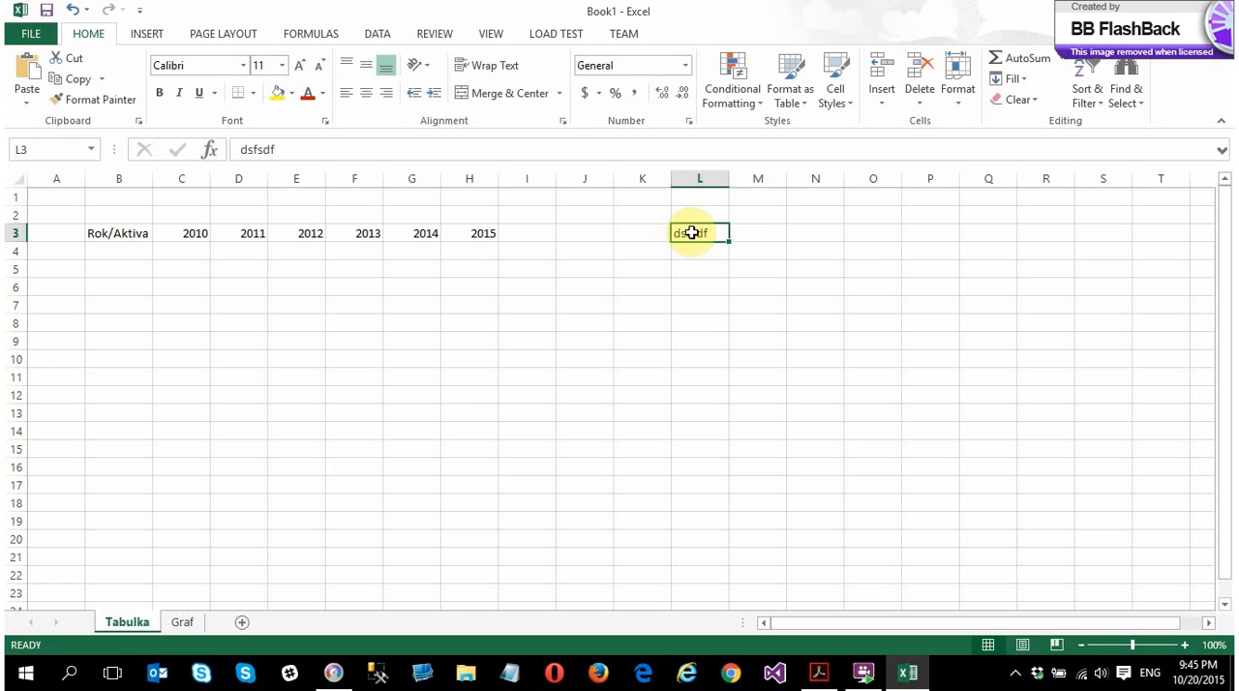
left_click_drag(691, 233, 870, 373)
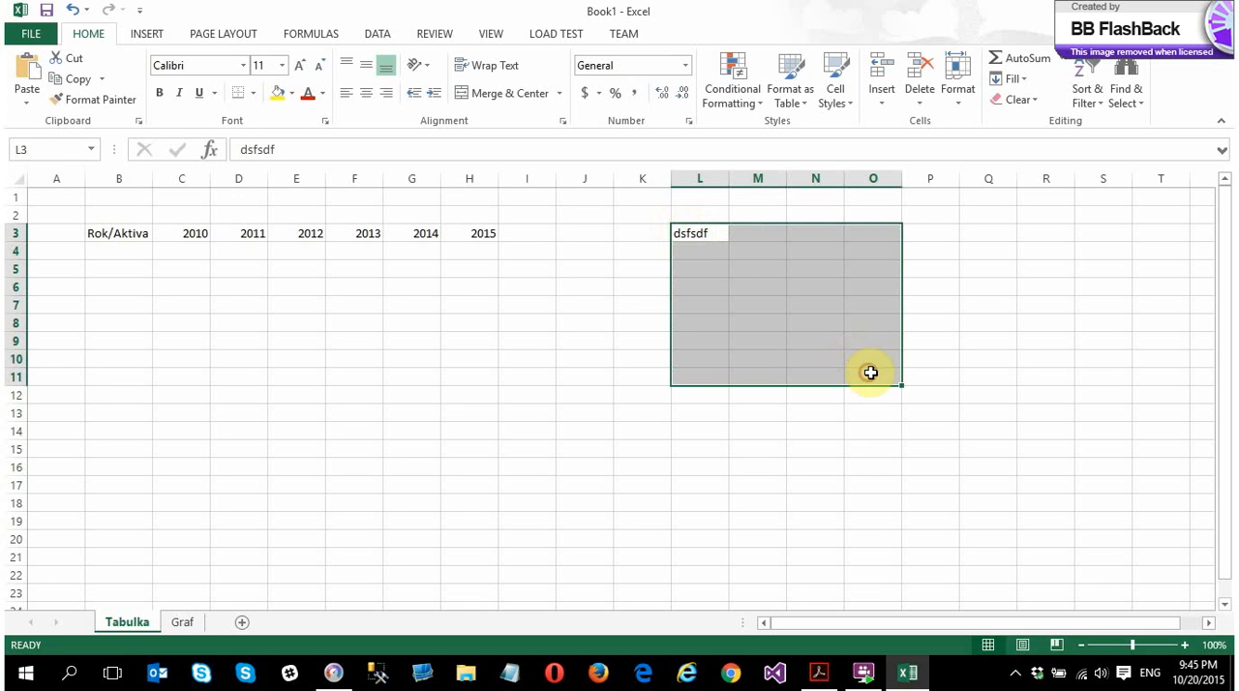
left_click(709, 234)
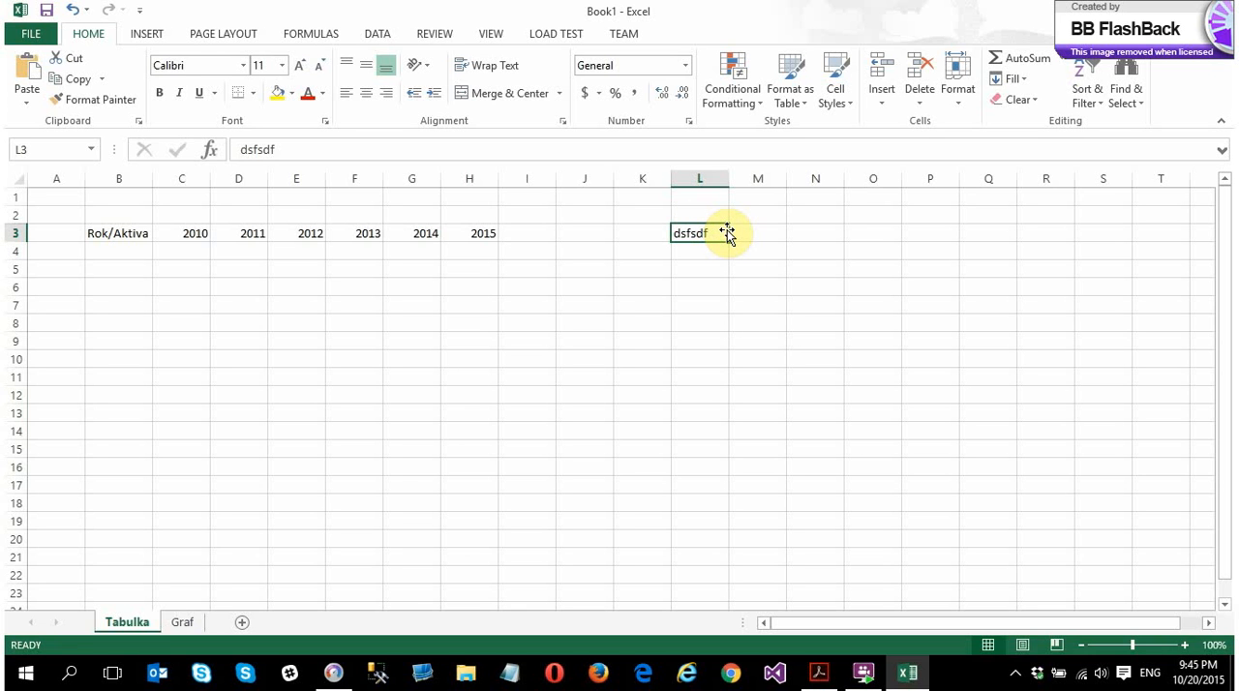
Try moving the sample text from L3 to P7 and filling it down to P10, and clear the cells
mouse_move(727, 235)
left_mouse_down()
mouse_move(958, 340)
mouse_move(968, 376)
left_mouse_up()
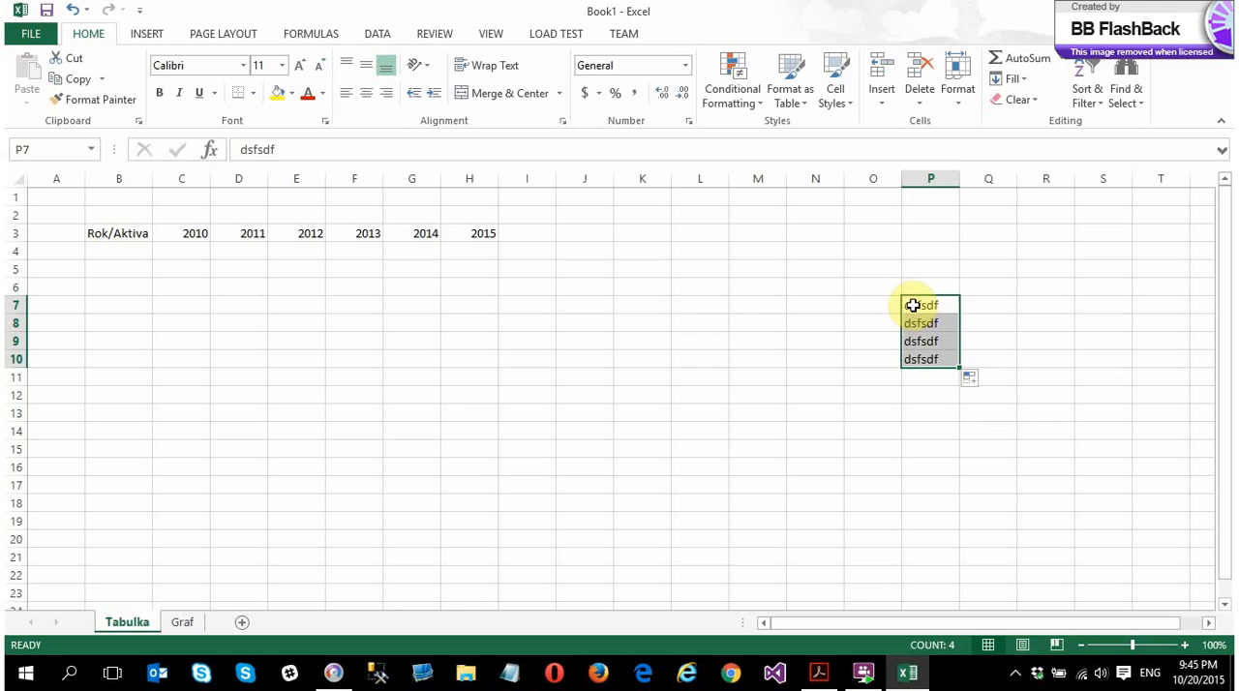
key("Delete")
left_click(644, 325)
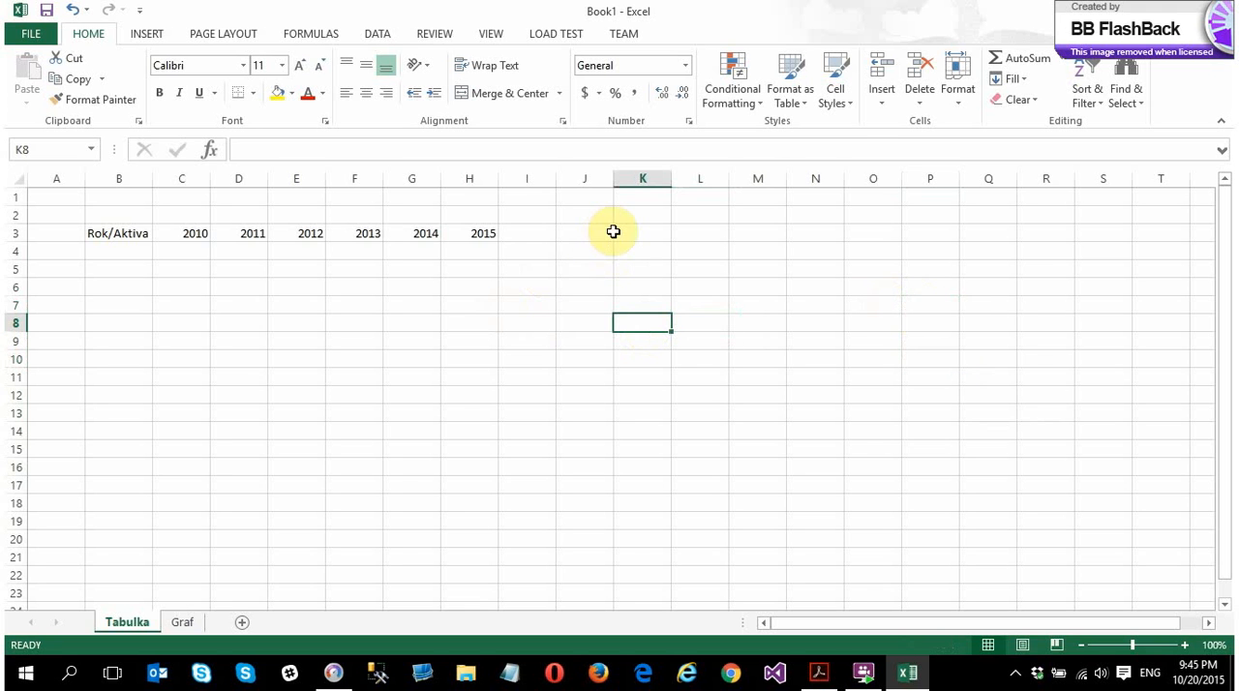
Enter the row labels Sport, Alkohol, Skola and Auto in B4:B7
left_click(93, 254)
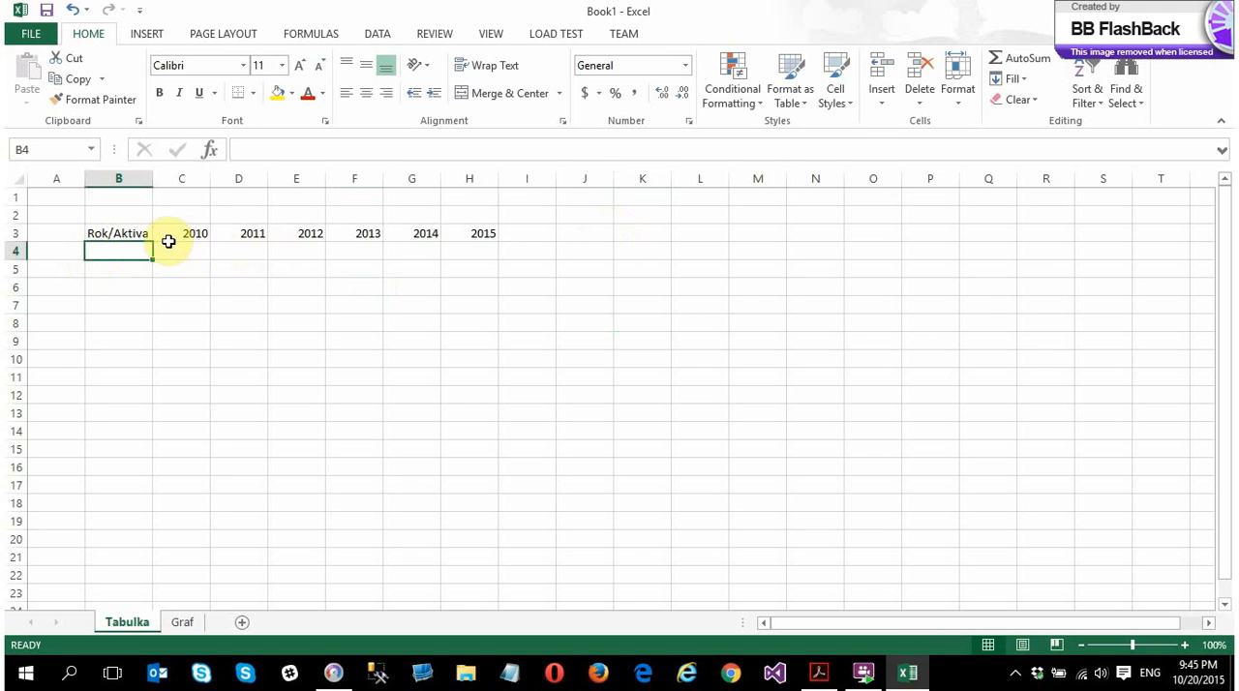
type("Sport")
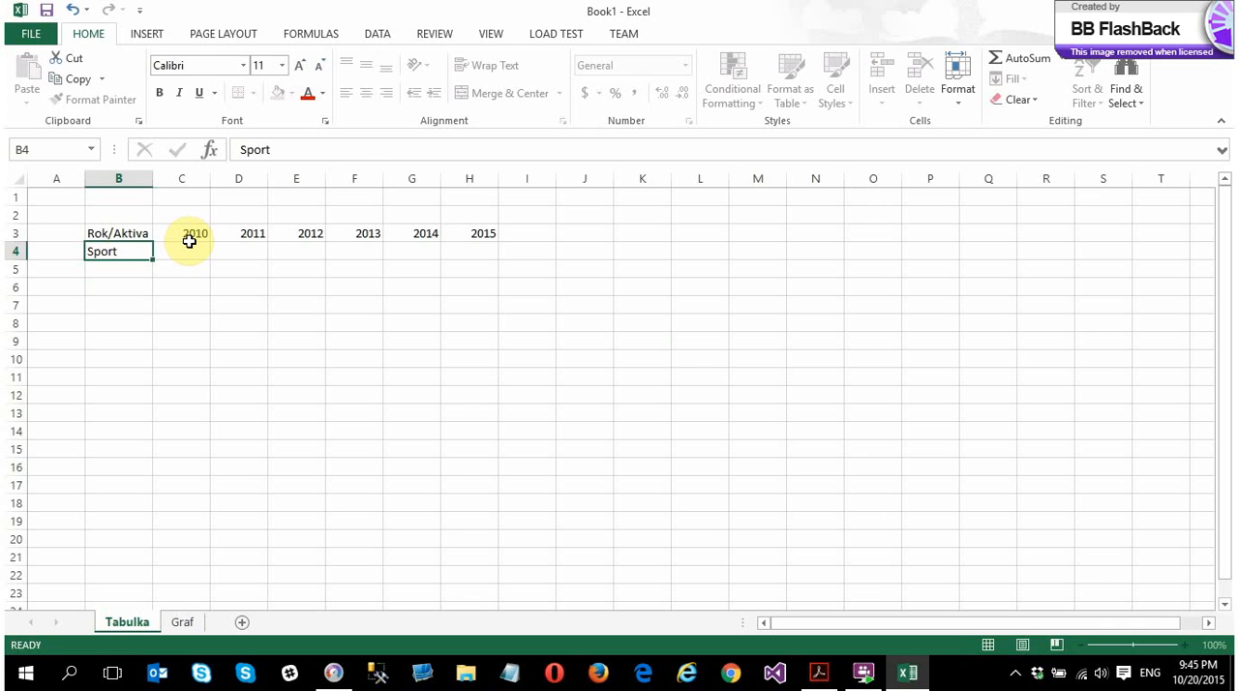
key("Return")
type("Alkohol")
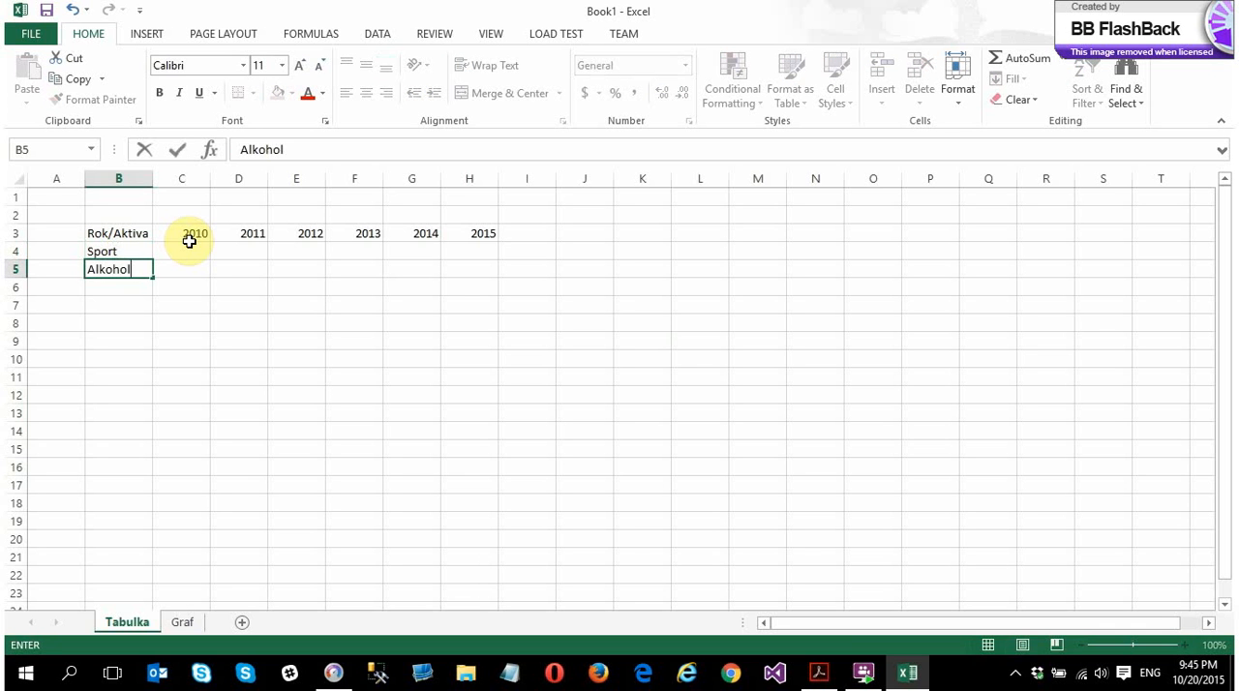
key("Return")
type("Skola")
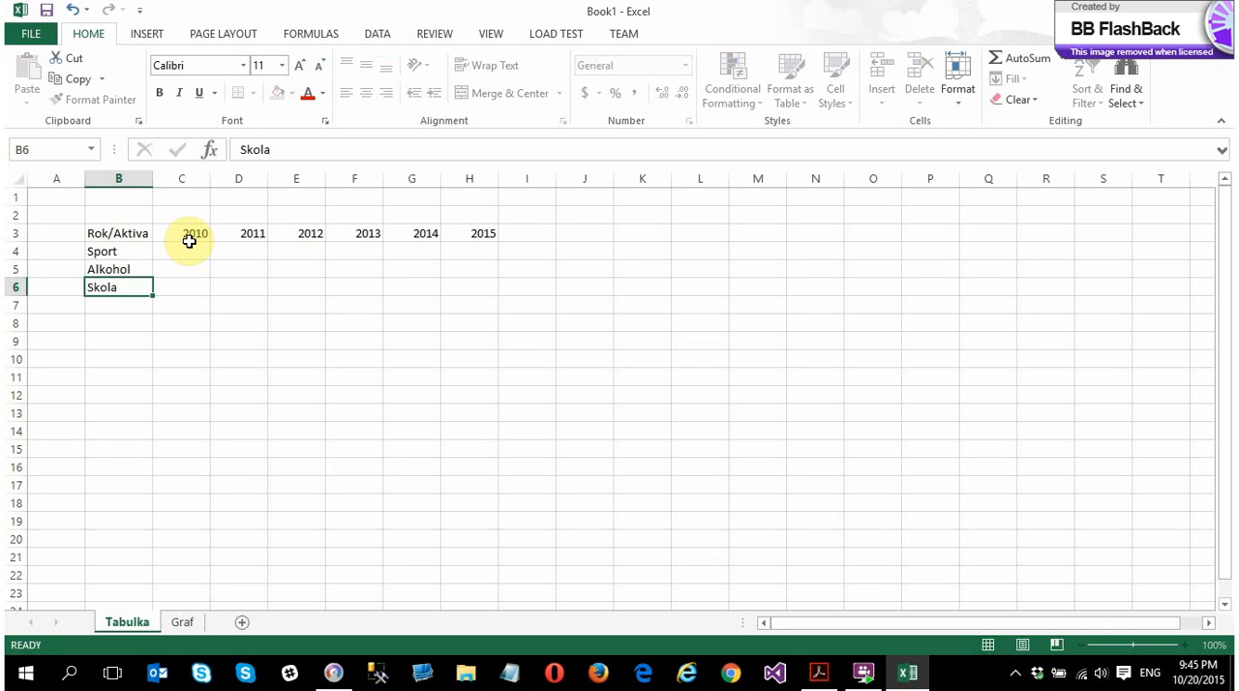
key("Return")
type("Aut")
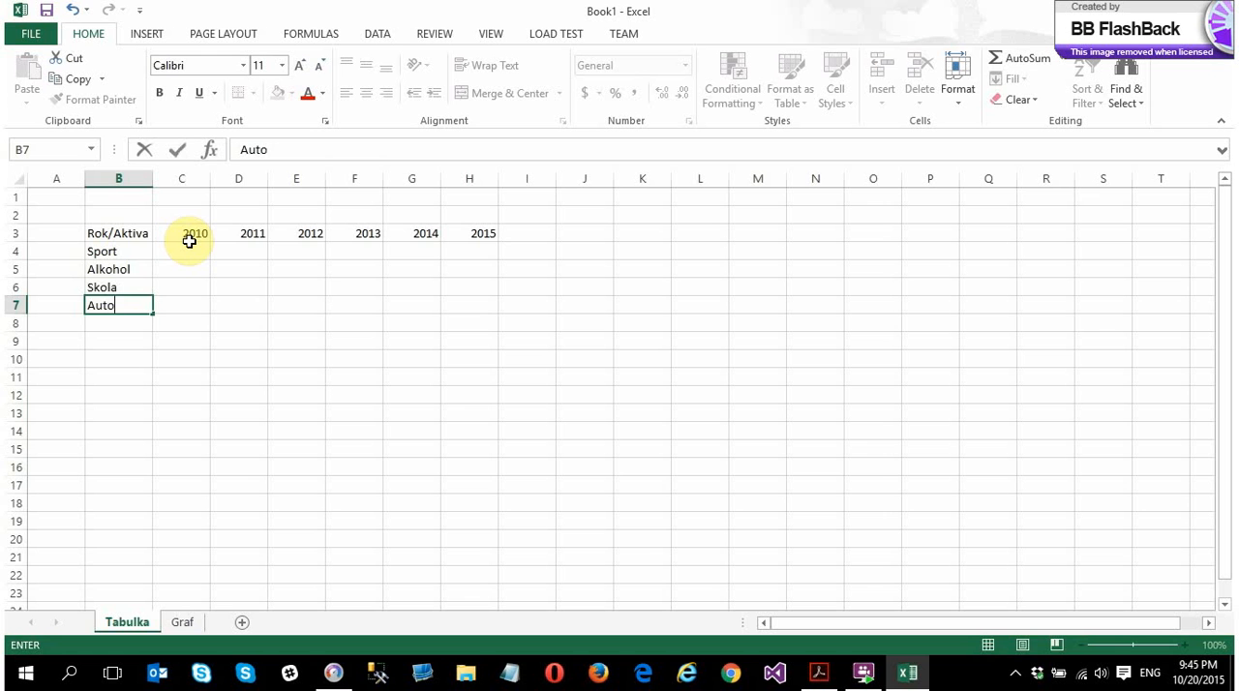
type("o")
key("Return")
Make the Rok/Aktiva heading in B3 bold, italic and underlined
left_click(107, 235)
key("ctrl+b")
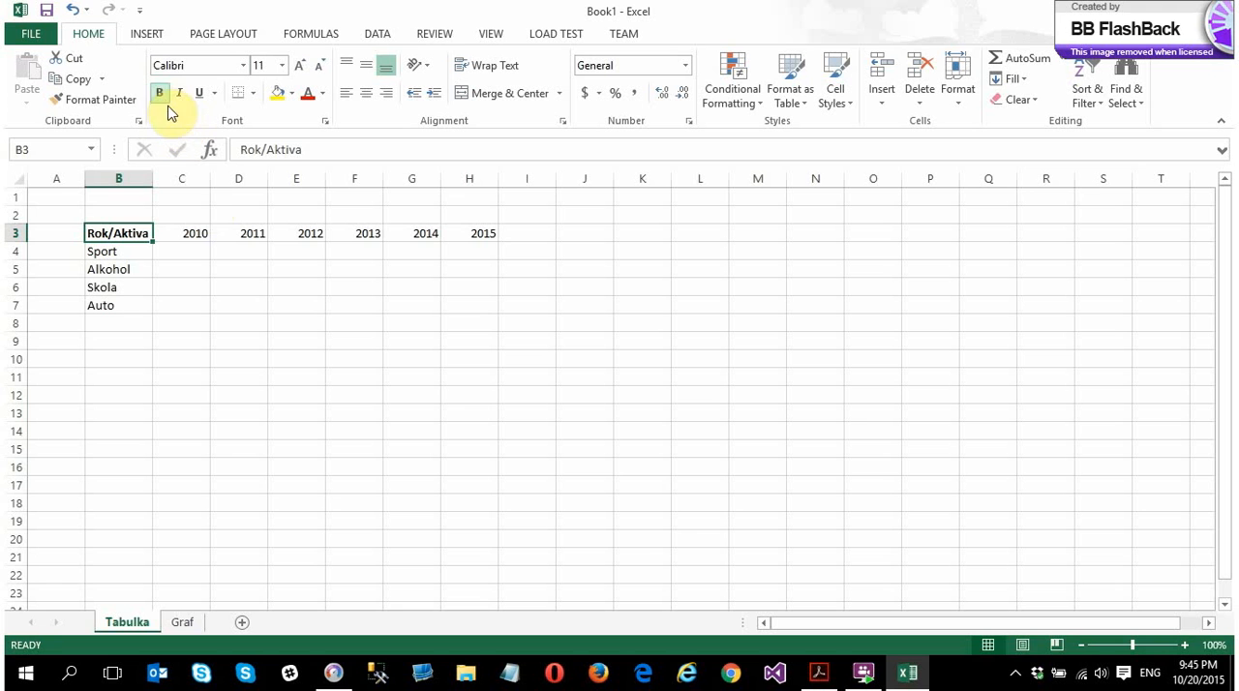
key("ctrl+i")
key("ctrl+u")
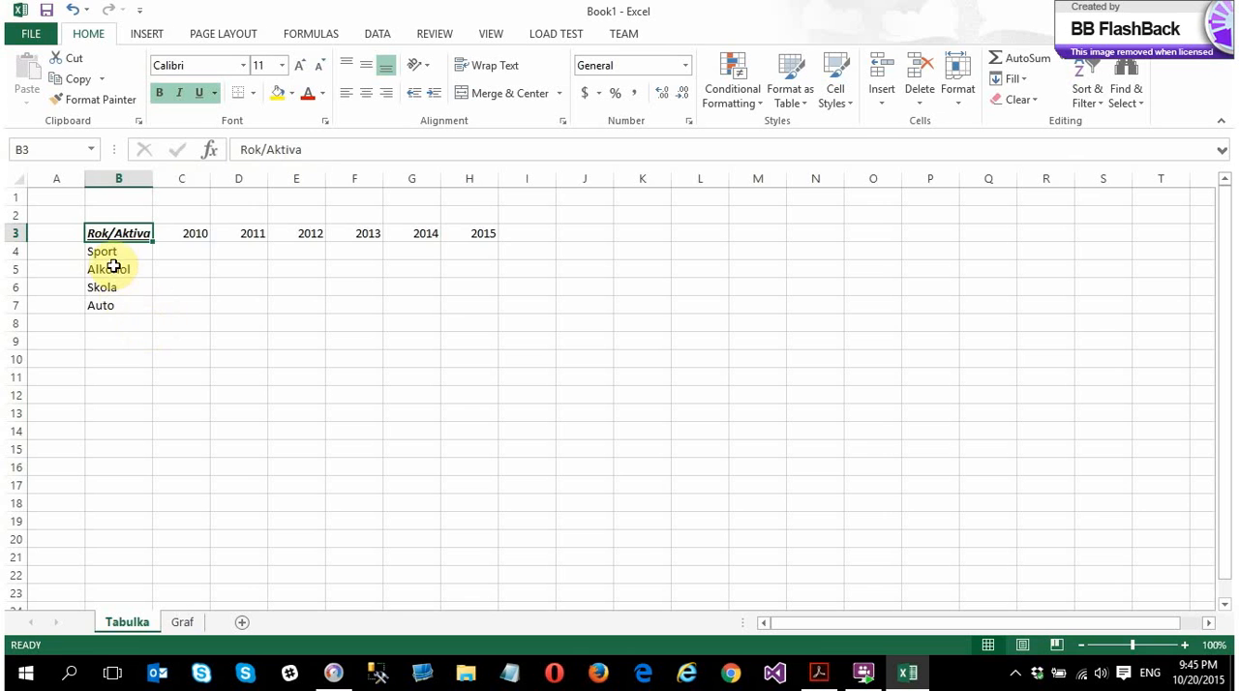
Fill the year cells C3:H3 with yellow and the row labels B4:B7 with gray
left_click_drag(188, 232, 472, 233)
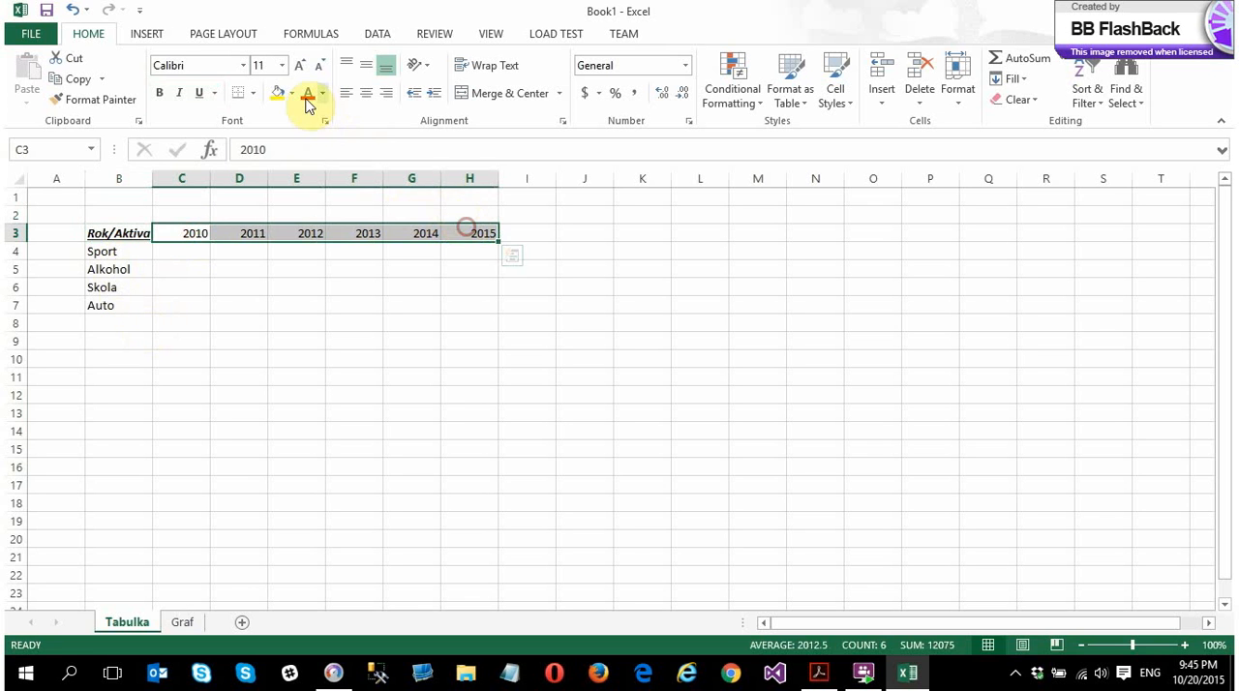
left_click(271, 98)
left_click_drag(103, 252, 119, 304)
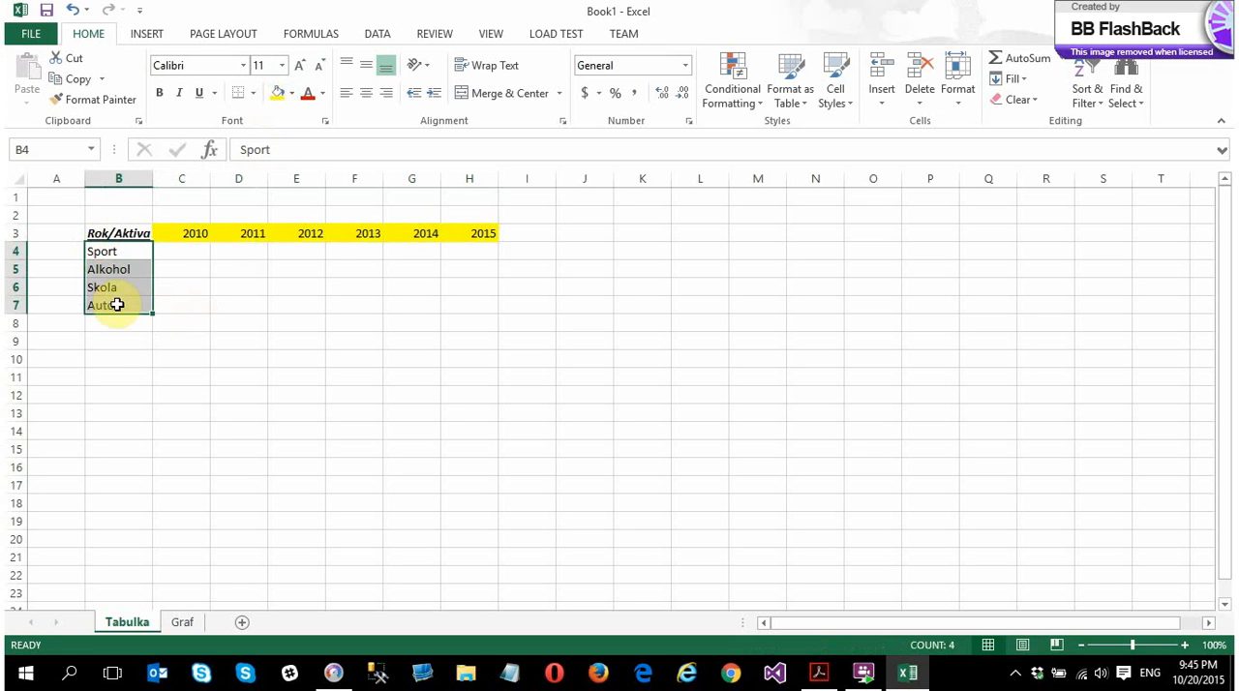
left_click(291, 93)
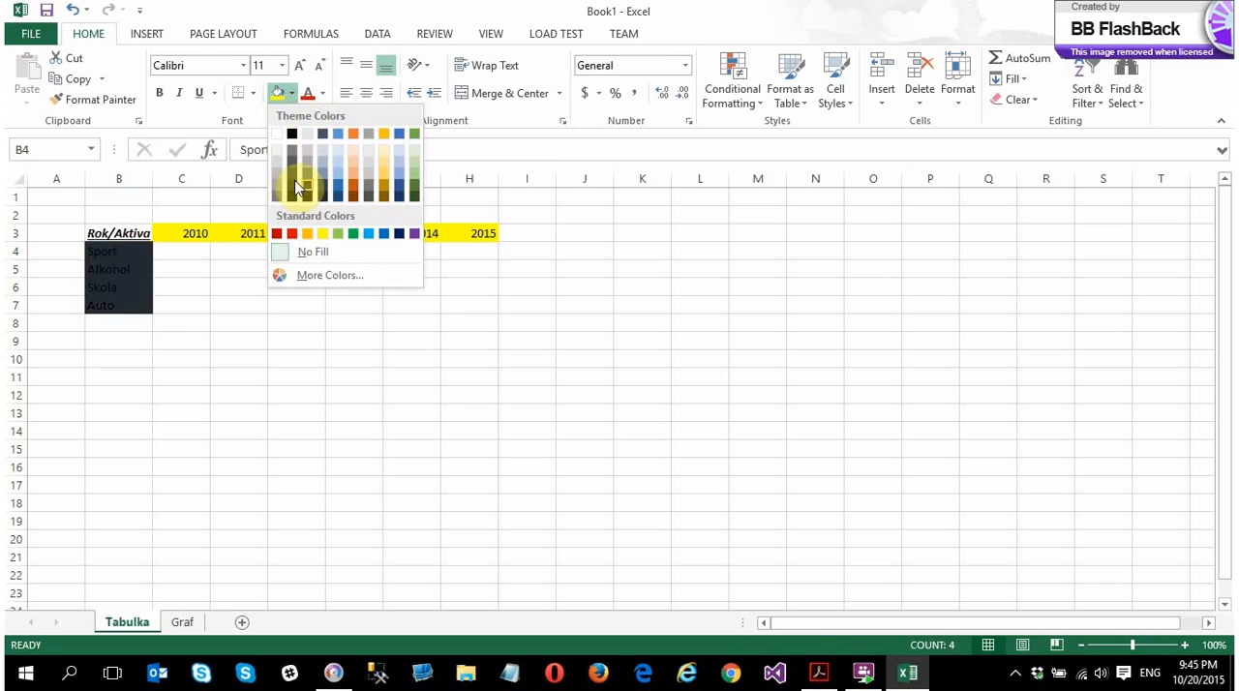
left_click(283, 169)
left_click(184, 414)
Enter the total row label Spolu in B9
left_click(130, 336)
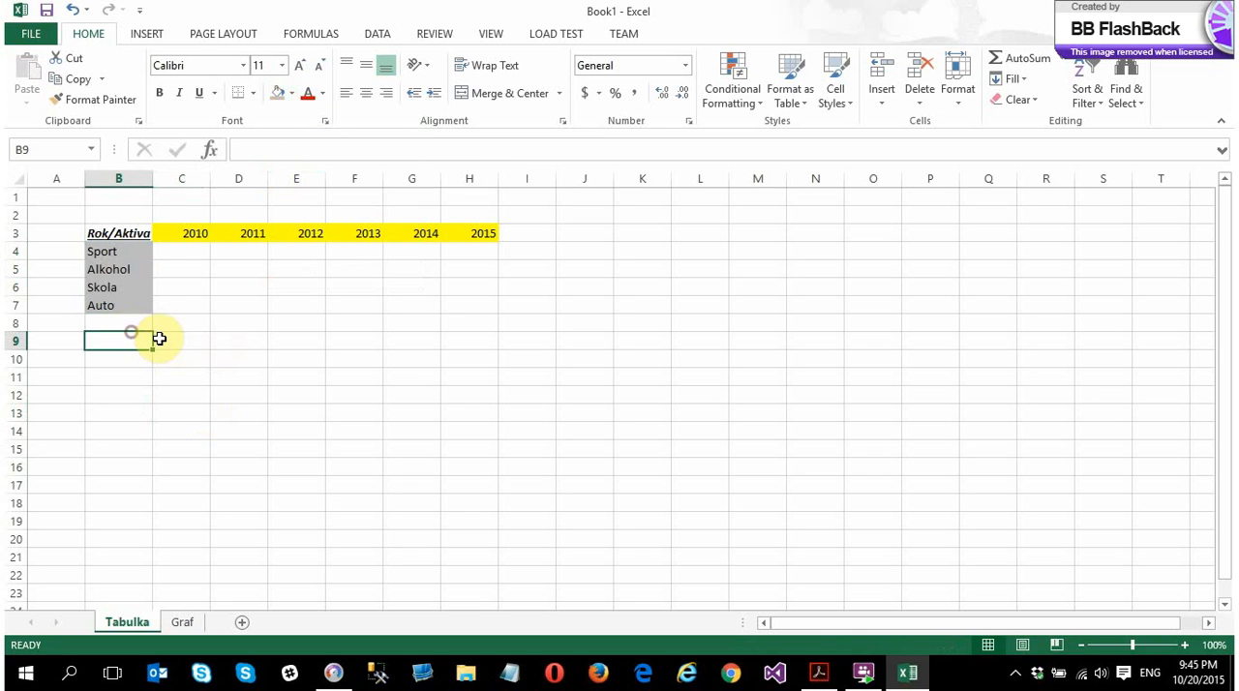
type("S")
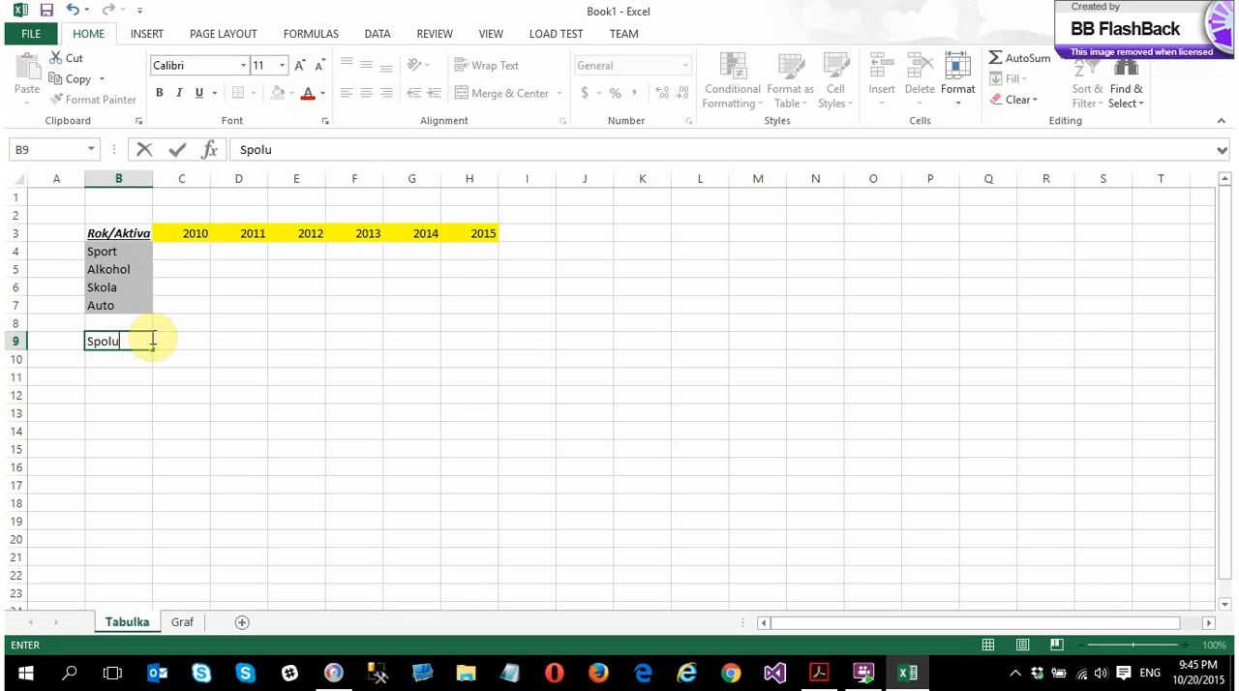
type("polu")
key("Return")
left_click(124, 339)
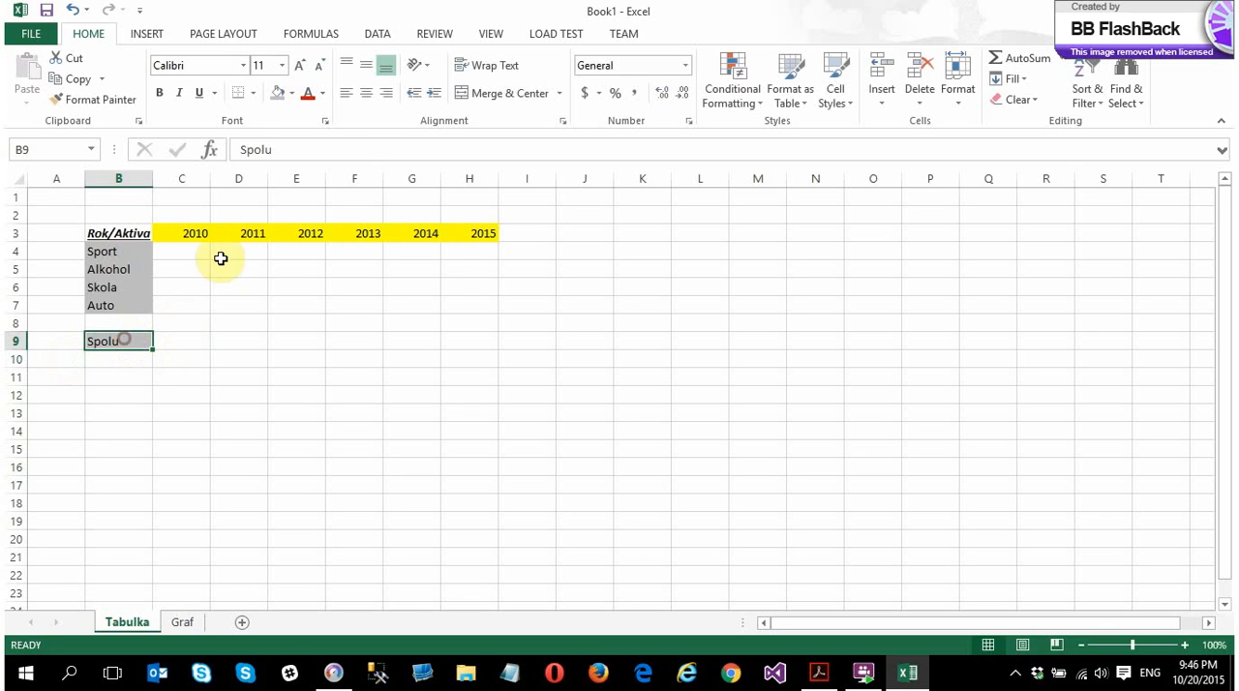
left_click(96, 100)
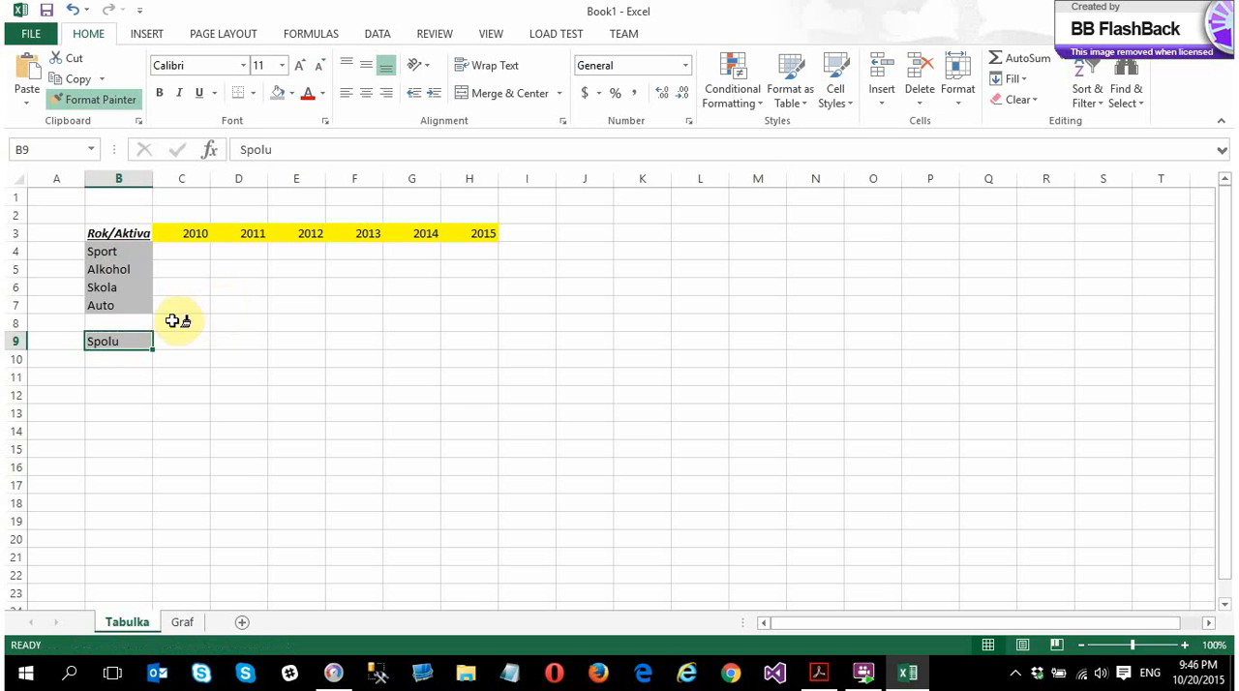
left_click(199, 376)
Remove the fill color from the Spolu label in B9 and make it bold
left_click(110, 340)
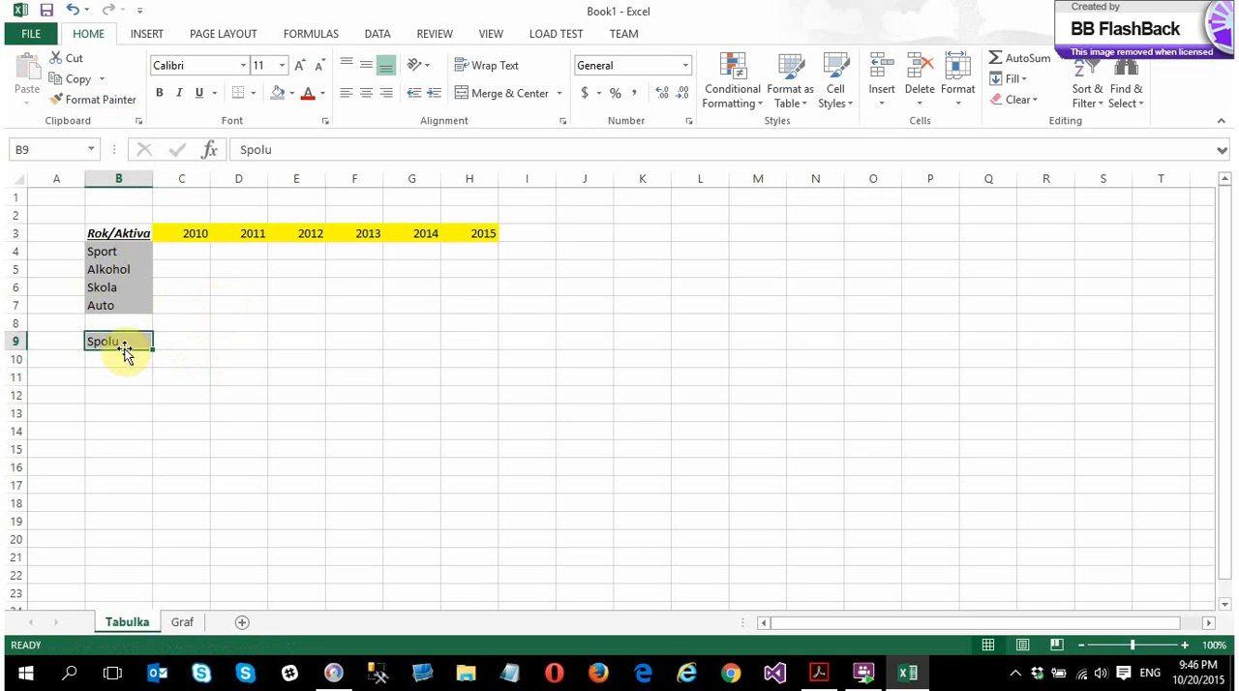
left_click(292, 93)
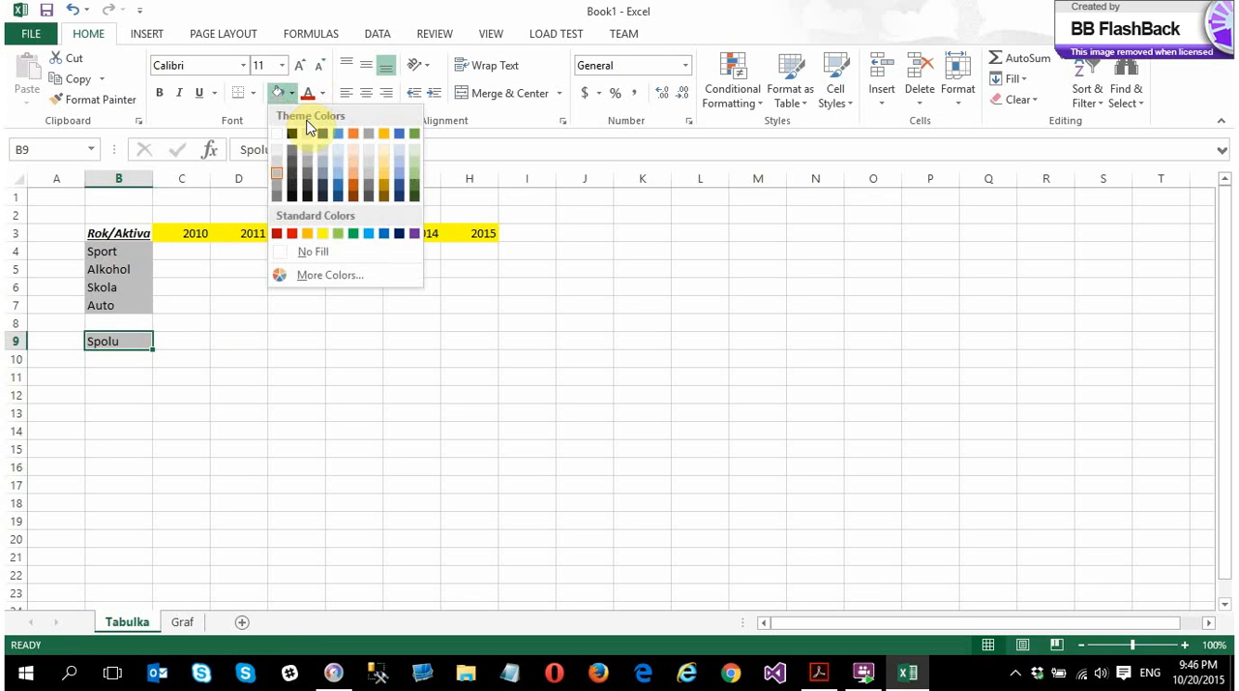
left_click(327, 252)
left_click(252, 377)
left_click(158, 343)
left_click(116, 344)
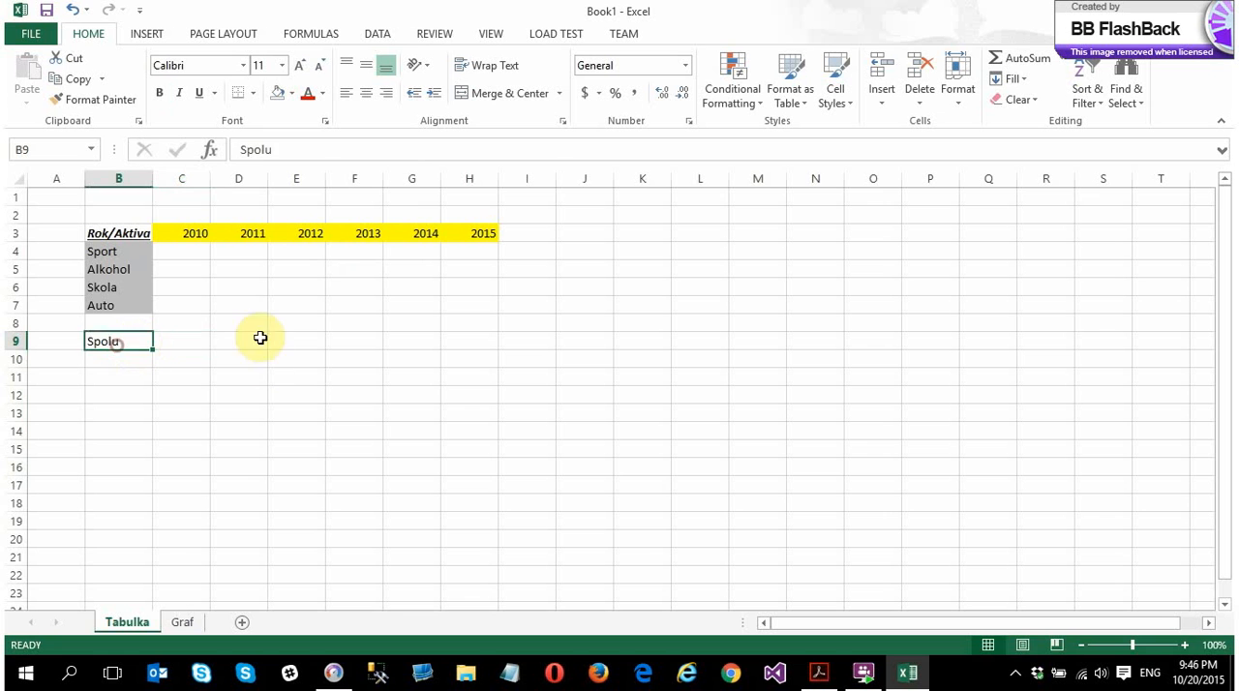
key("ctrl+b")
left_click(224, 358)
left_click(186, 341)
Enter the 2010 values 333, 33, 3 and 466 in C4:C7
left_click(179, 250)
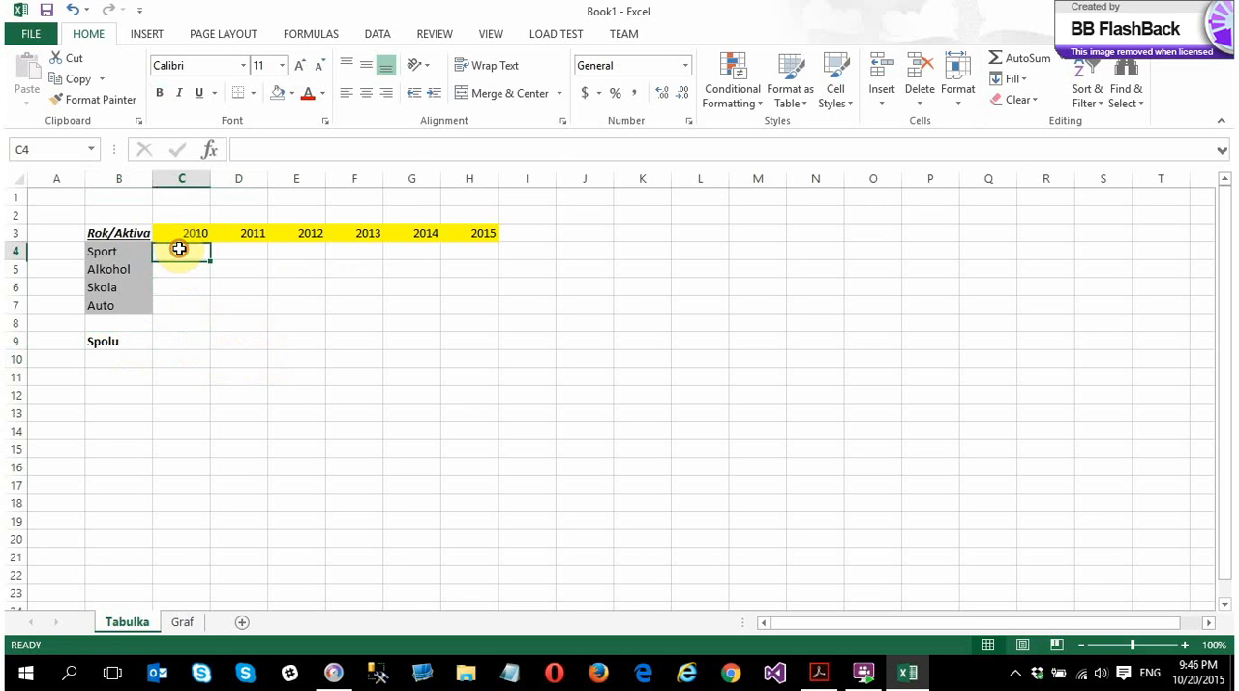
type("333")
left_click(187, 285)
type("444")
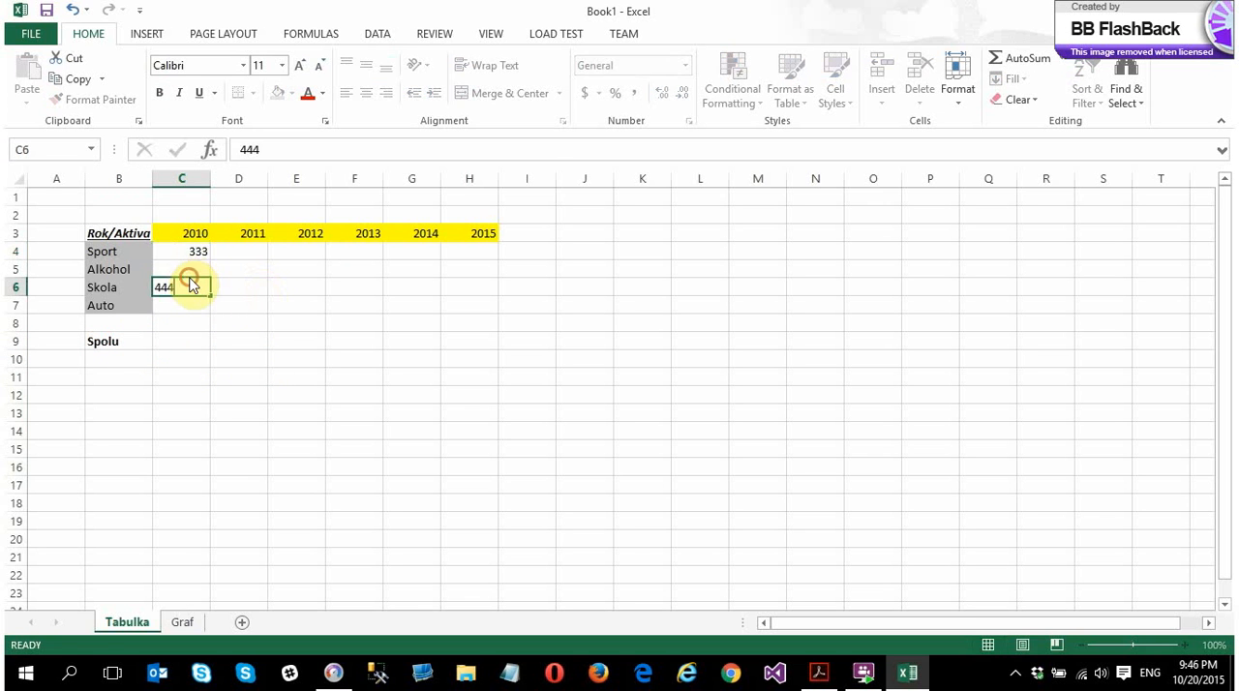
left_click(188, 268)
type("33")
key("Return")
type("3")
key("Return")
type("4")
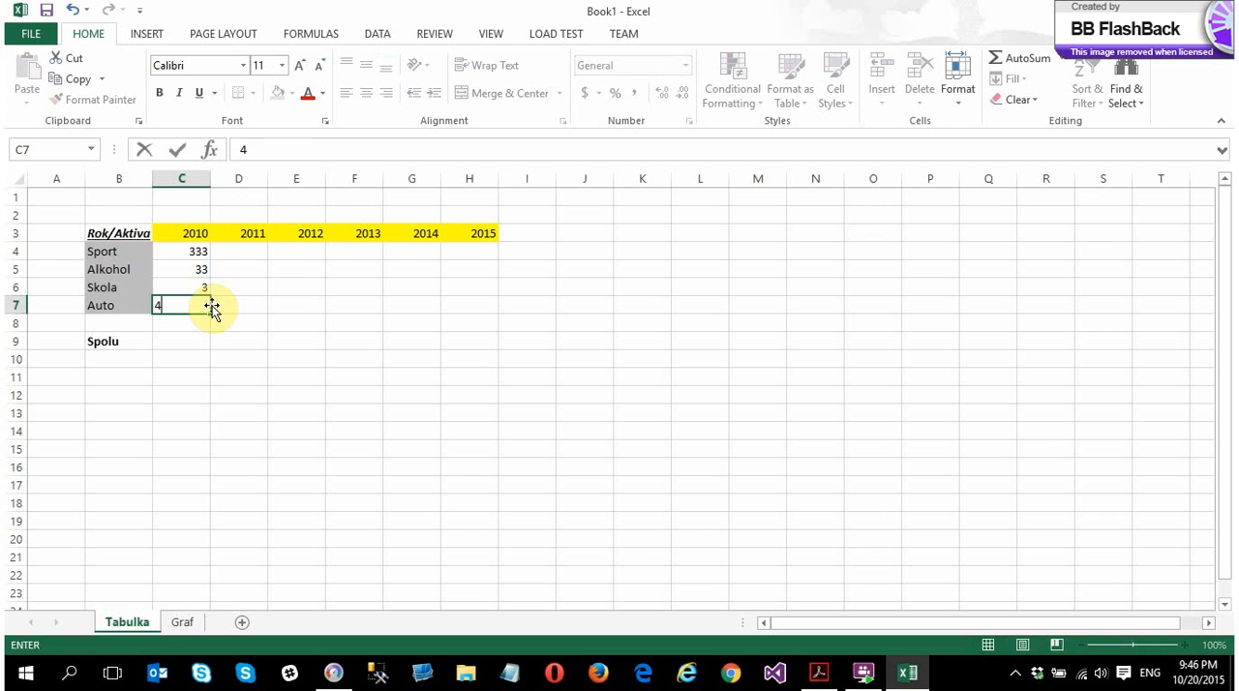
type("66")
left_click(243, 306)
Copy the 2010 values in C4:C6 into the same rows of the 2011 to 2015 columns, D through H
left_click_drag(200, 249, 202, 286)
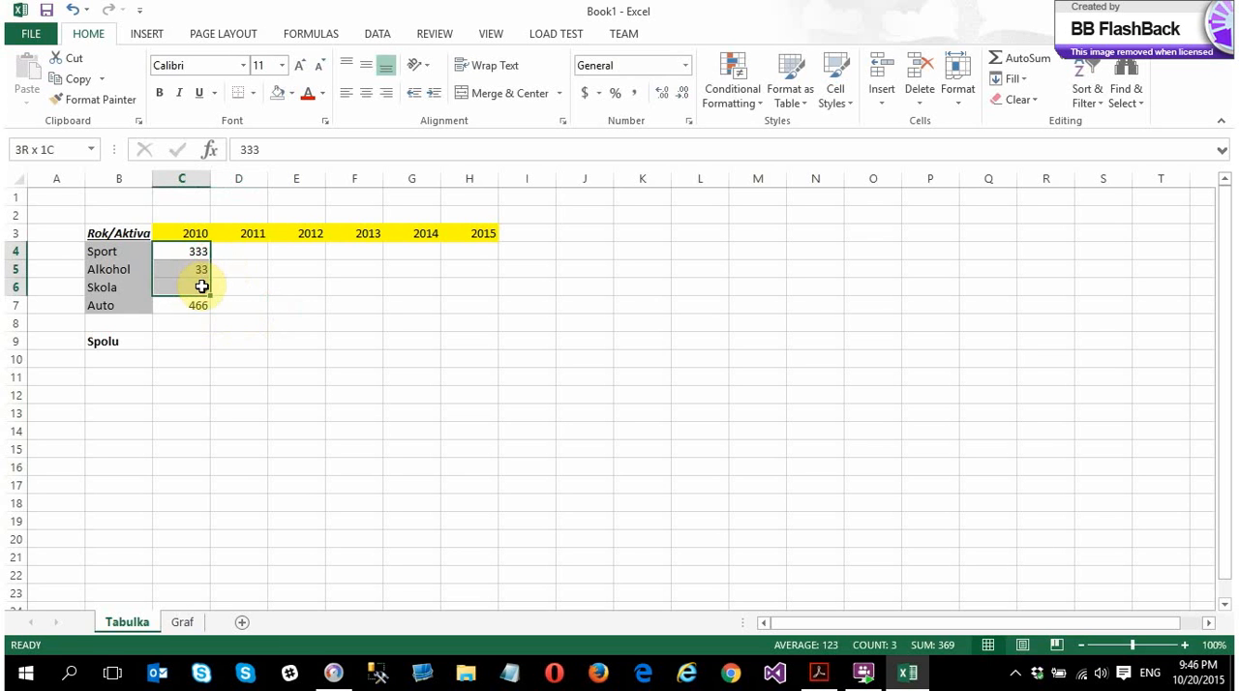
key("ctrl+c")
left_click(240, 252)
key("ctrl+v")
left_click(299, 250)
key("ctrl+v")
left_click(356, 250)
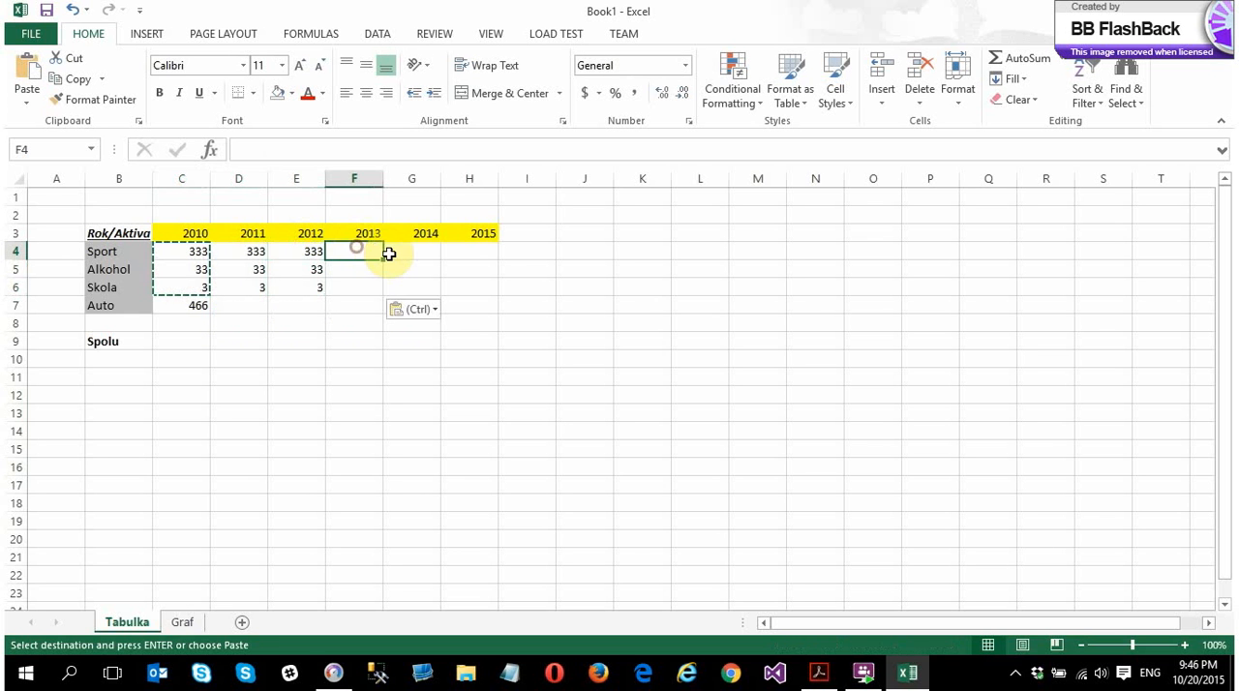
key("ctrl+v")
left_click(411, 250)
key("ctrl+v")
left_click(477, 249)
key("ctrl+v")
Enter the Auto values 3434, 34, 3, 2 and 22 for 2011 to 2015 in D7:H7
left_click(248, 305)
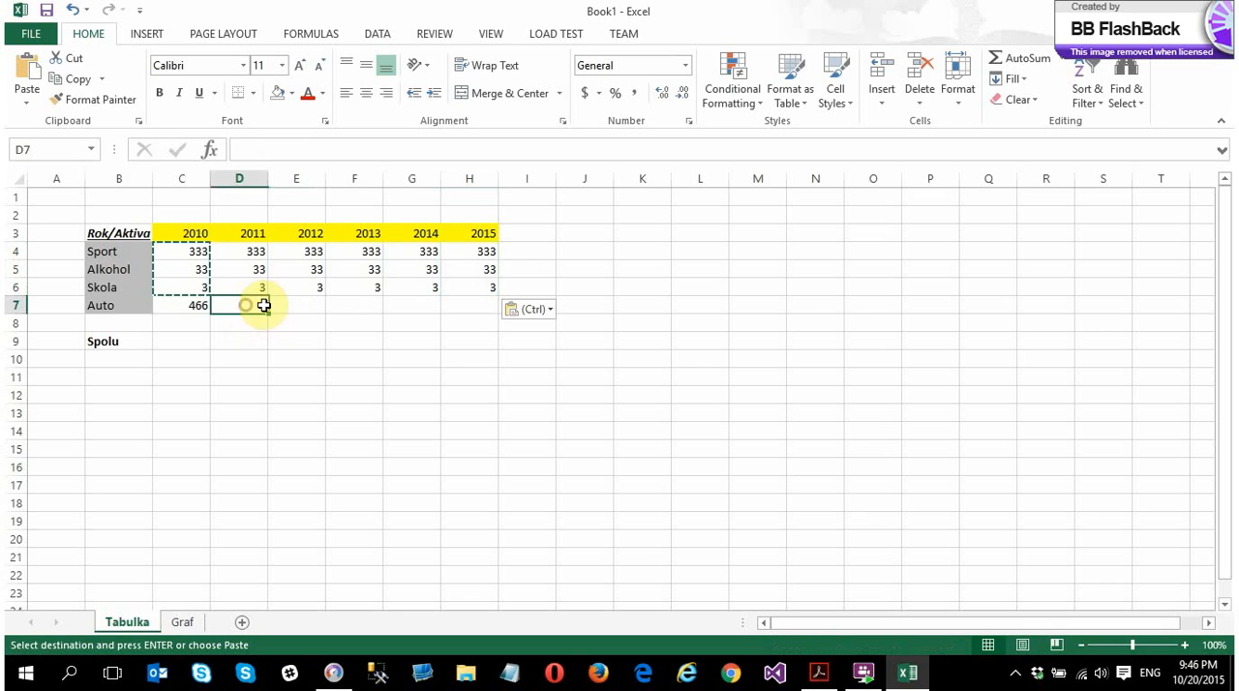
type("3434")
left_click(312, 309)
key("Tab")
type("3")
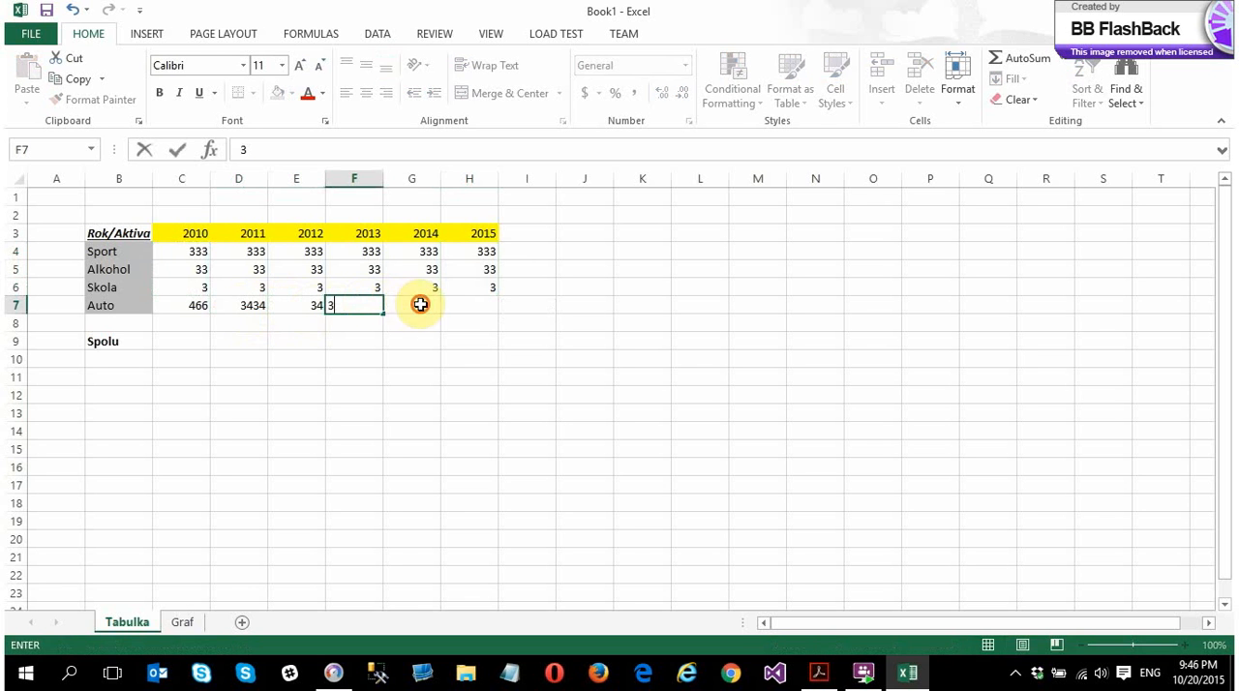
key("Tab")
type("2")
key("Tab")
type("22")
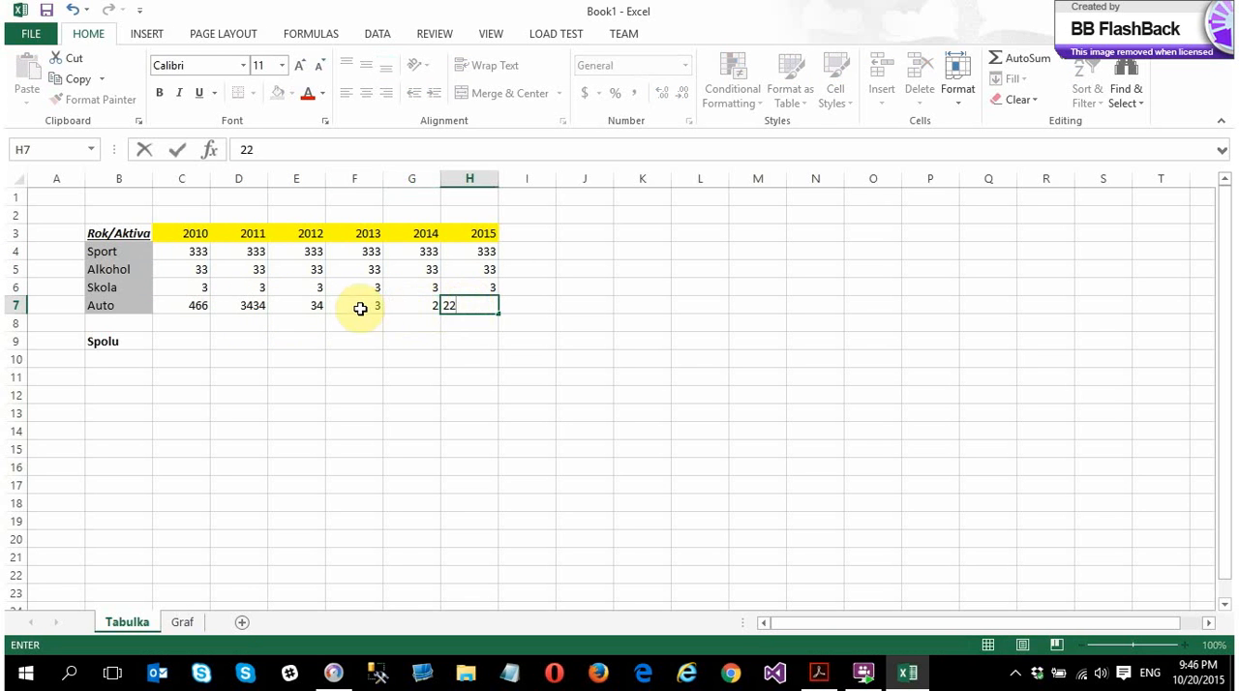
left_click(356, 306)
left_click(329, 411)
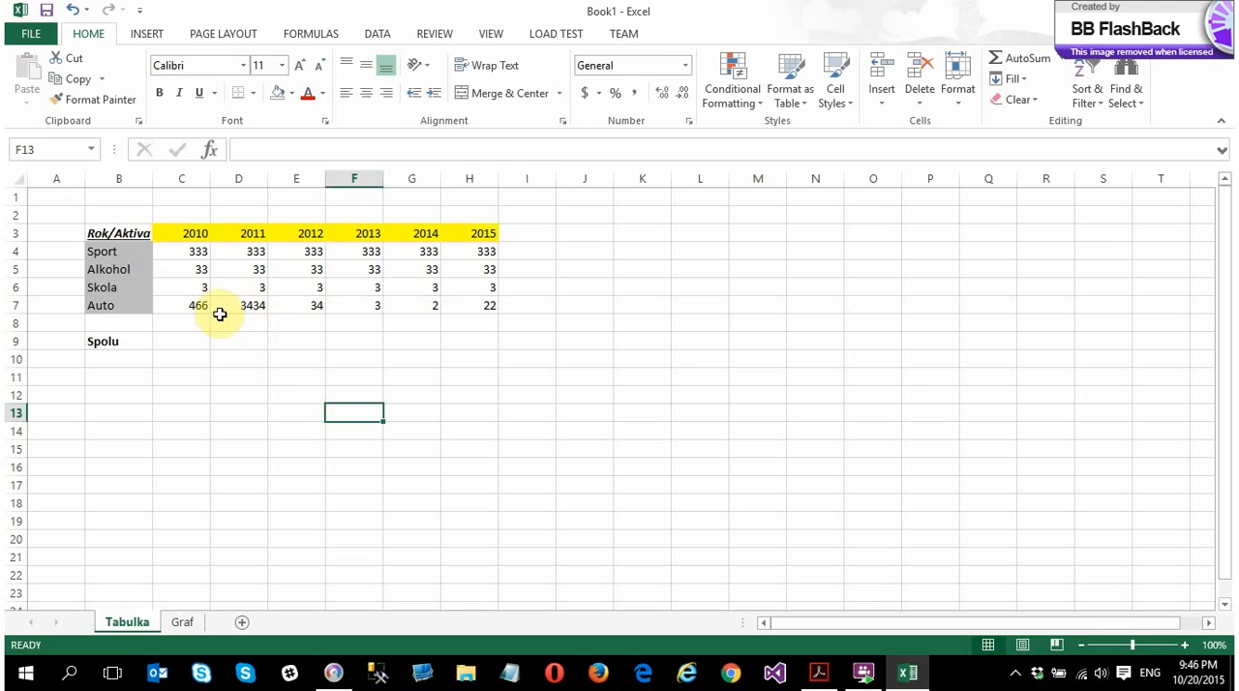
Insert an AutoSum in C9 that totals only the 2010 values in C4:C7
left_click(189, 342)
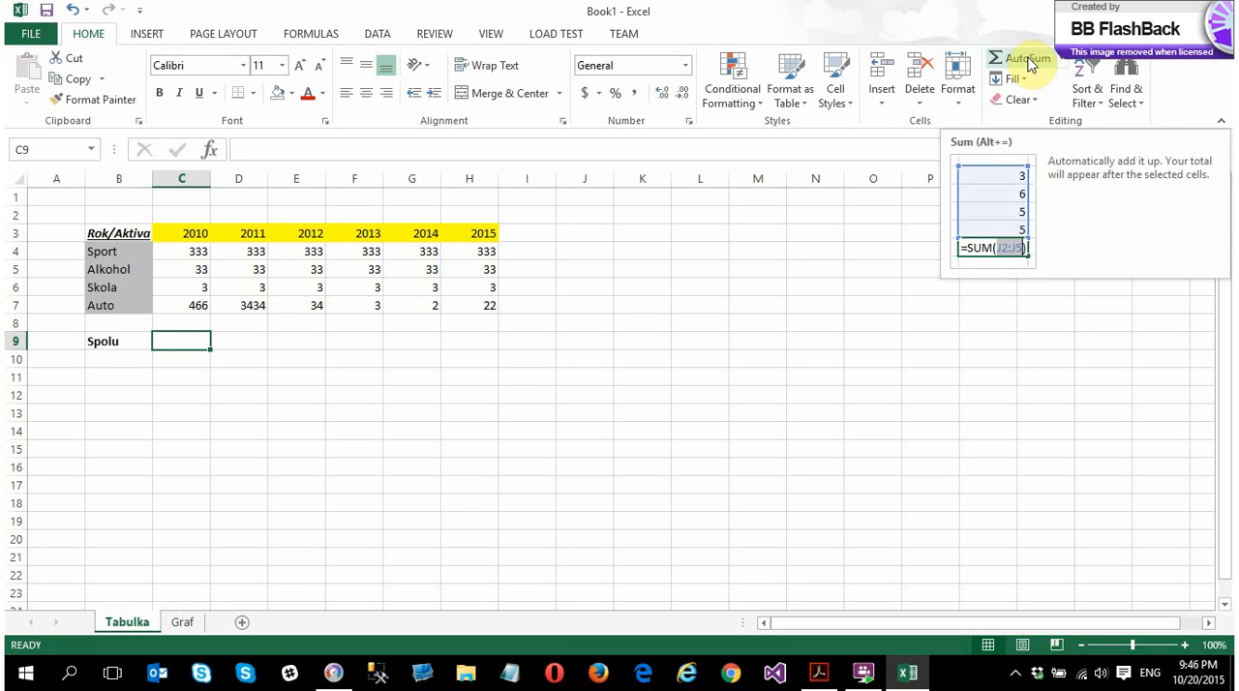
left_click(1028, 60)
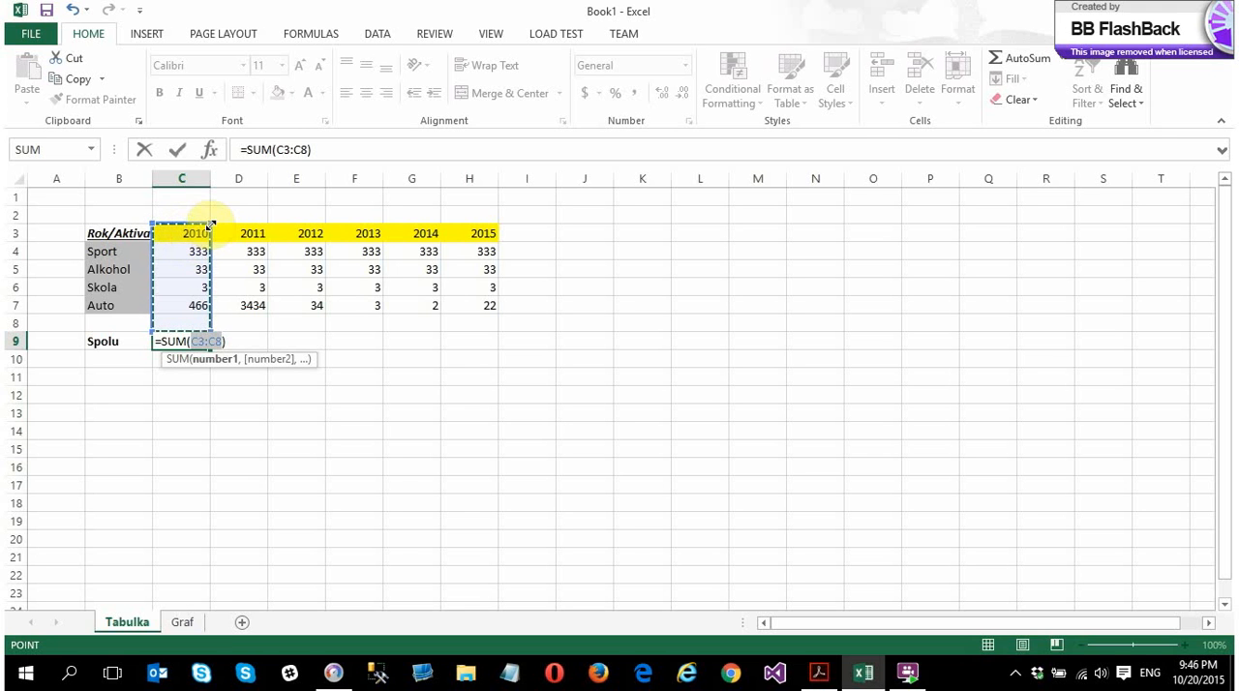
left_click(181, 252)
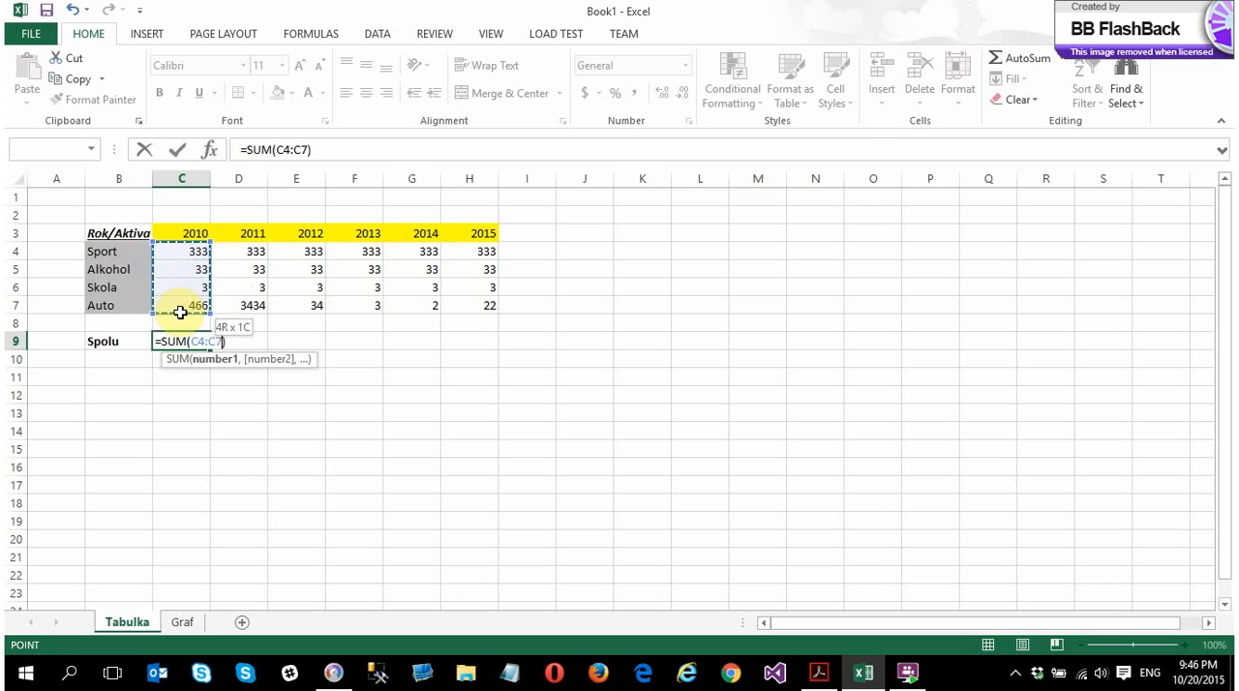
left_click_drag(180, 313, 180, 314)
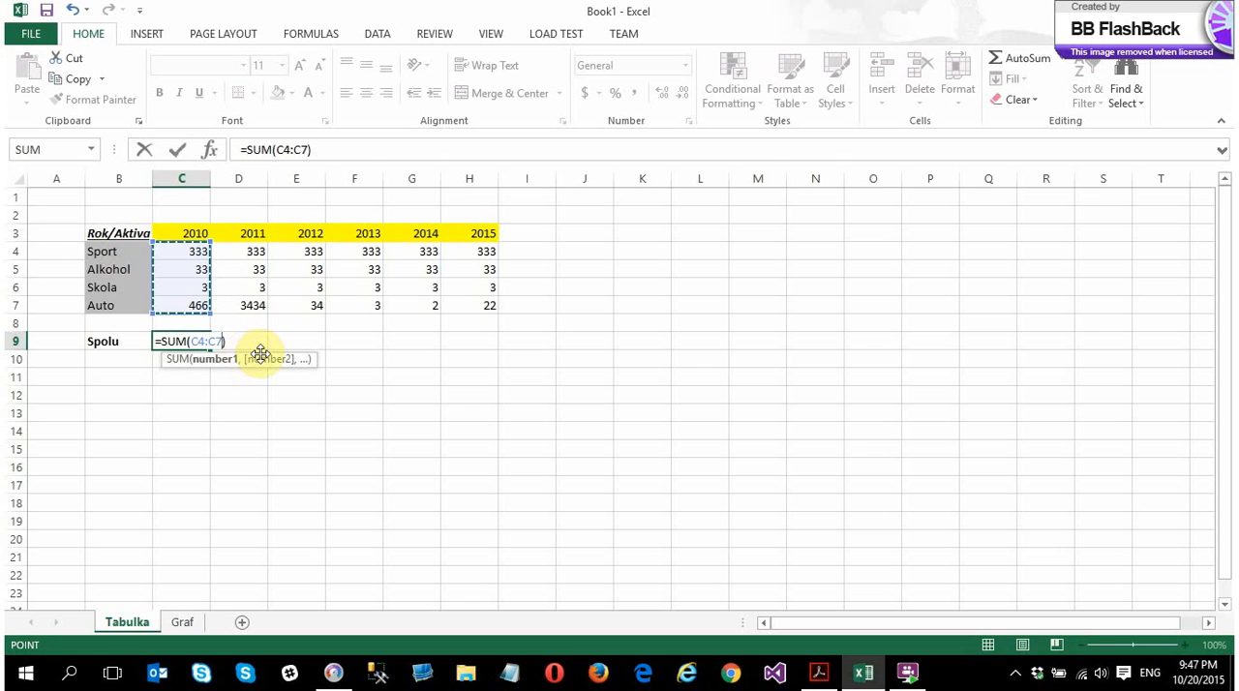
key("Return")
left_click(186, 341)
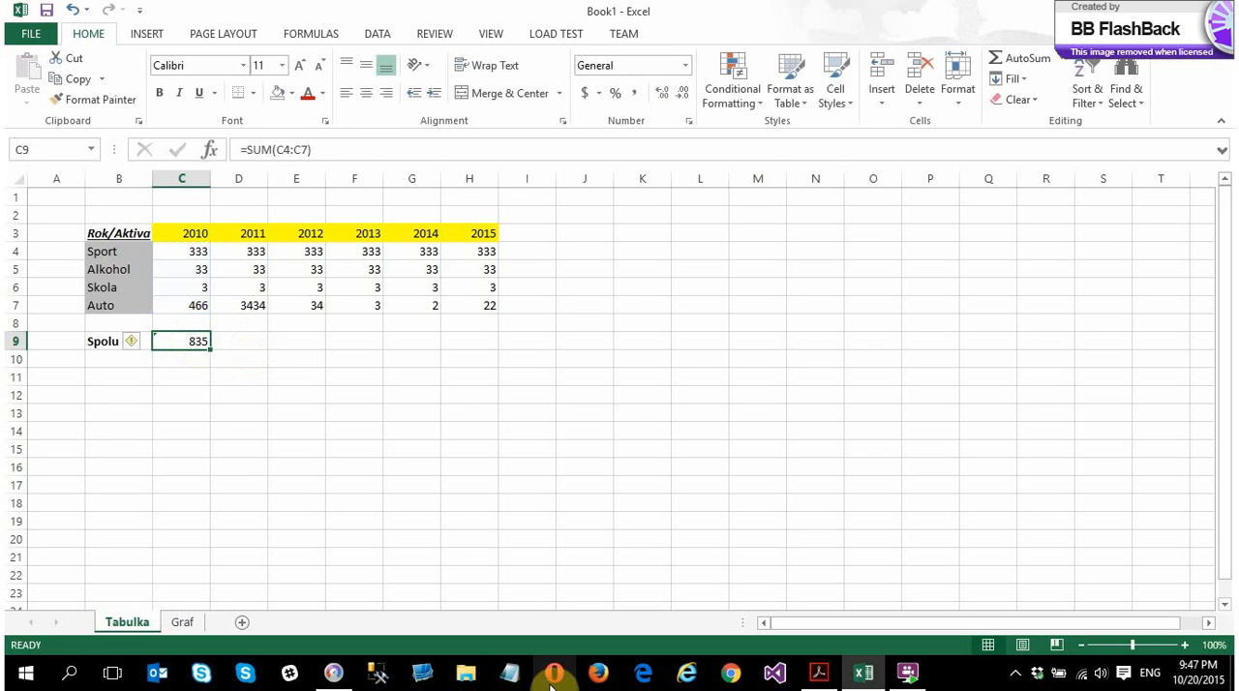
Change the 2010 Sport value in C4 to 44
left_click(201, 250)
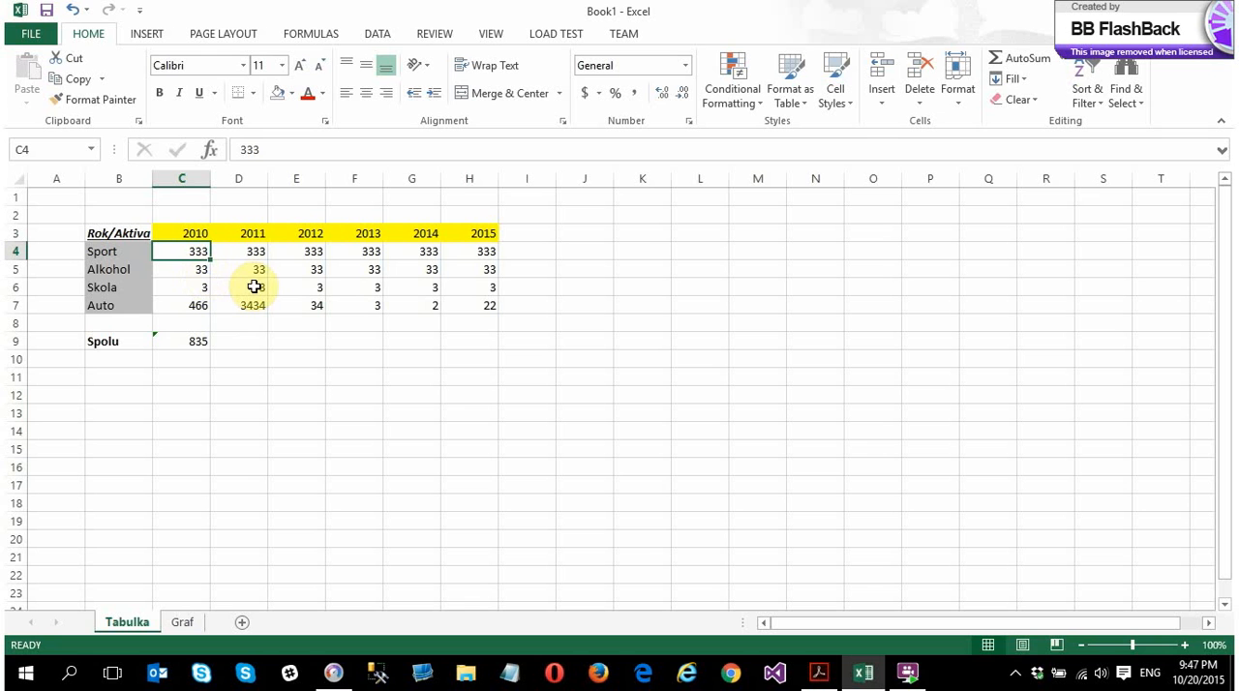
type("44")
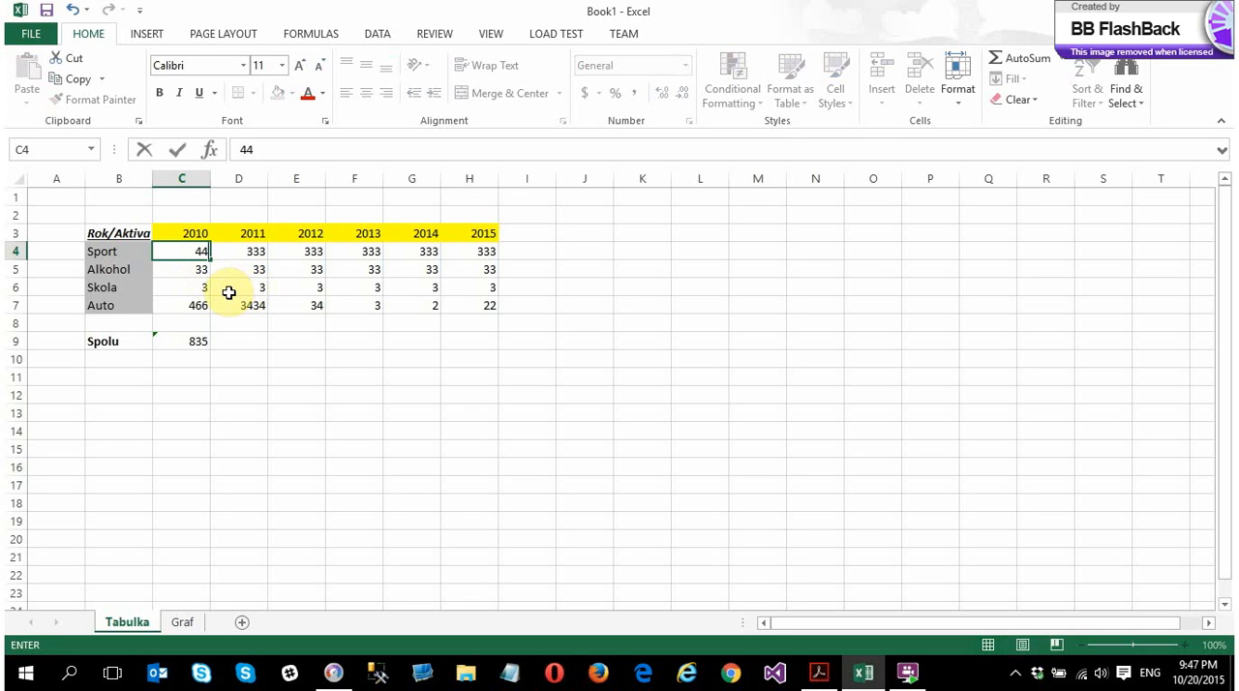
key("Return")
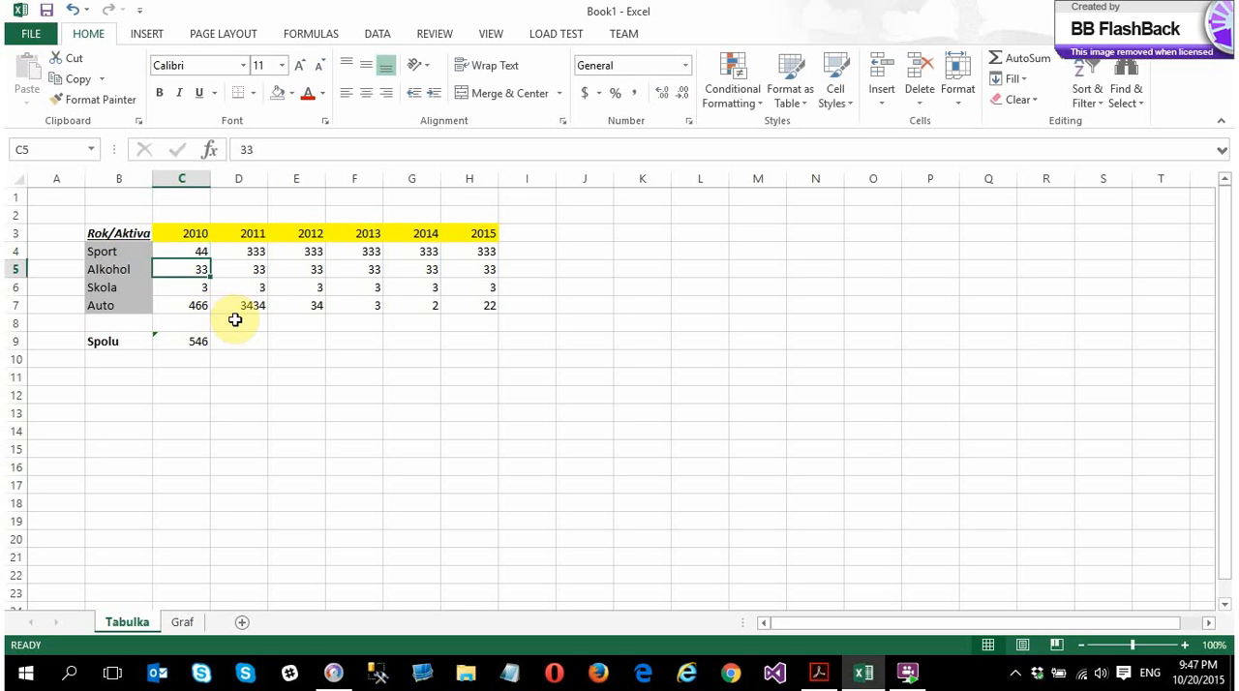
left_click(183, 340)
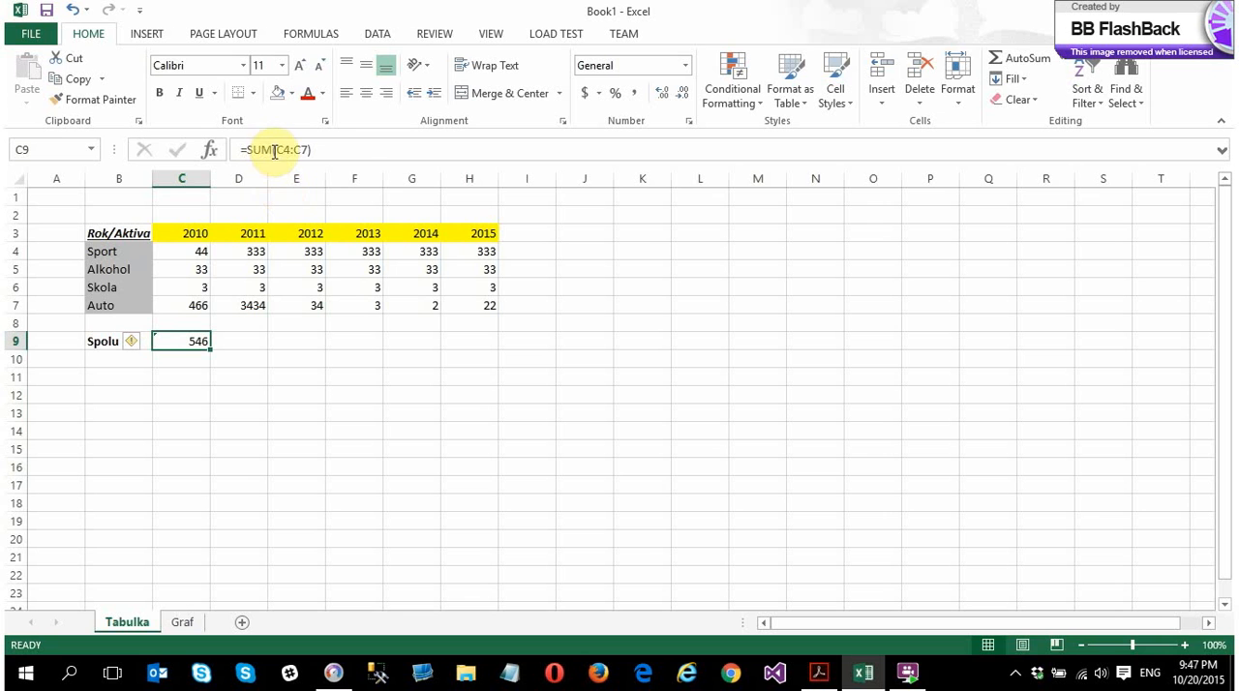
left_click_drag(276, 150, 307, 149)
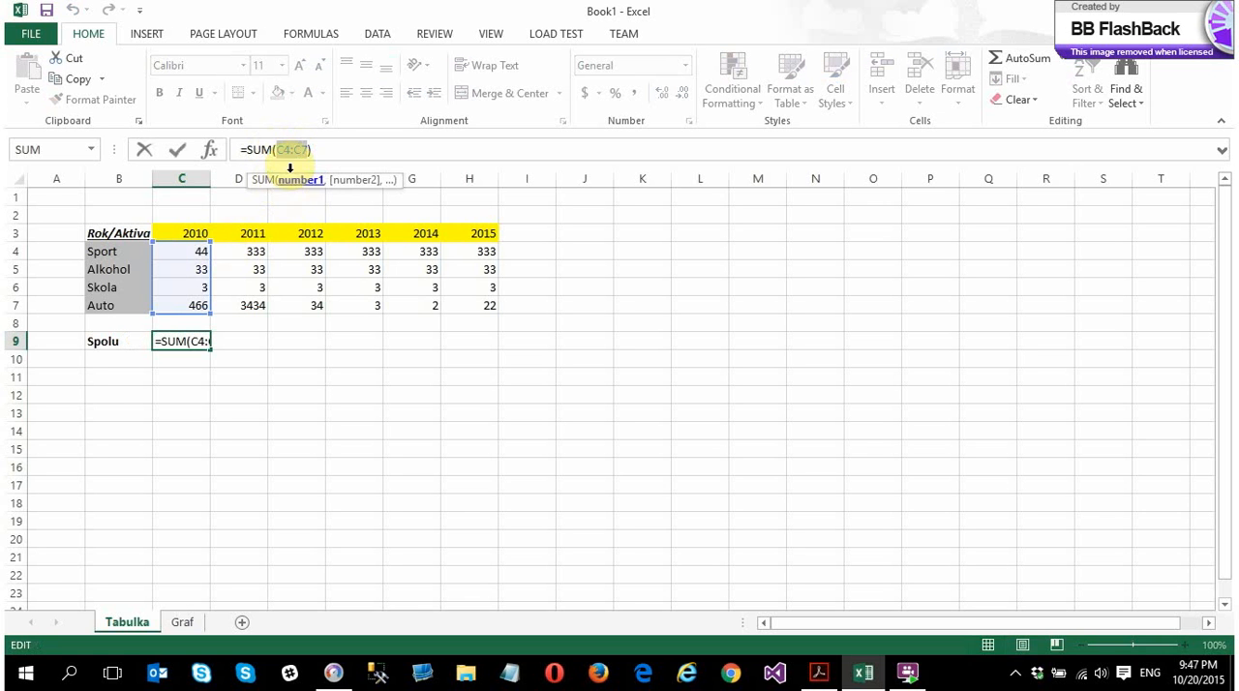
left_click(242, 375)
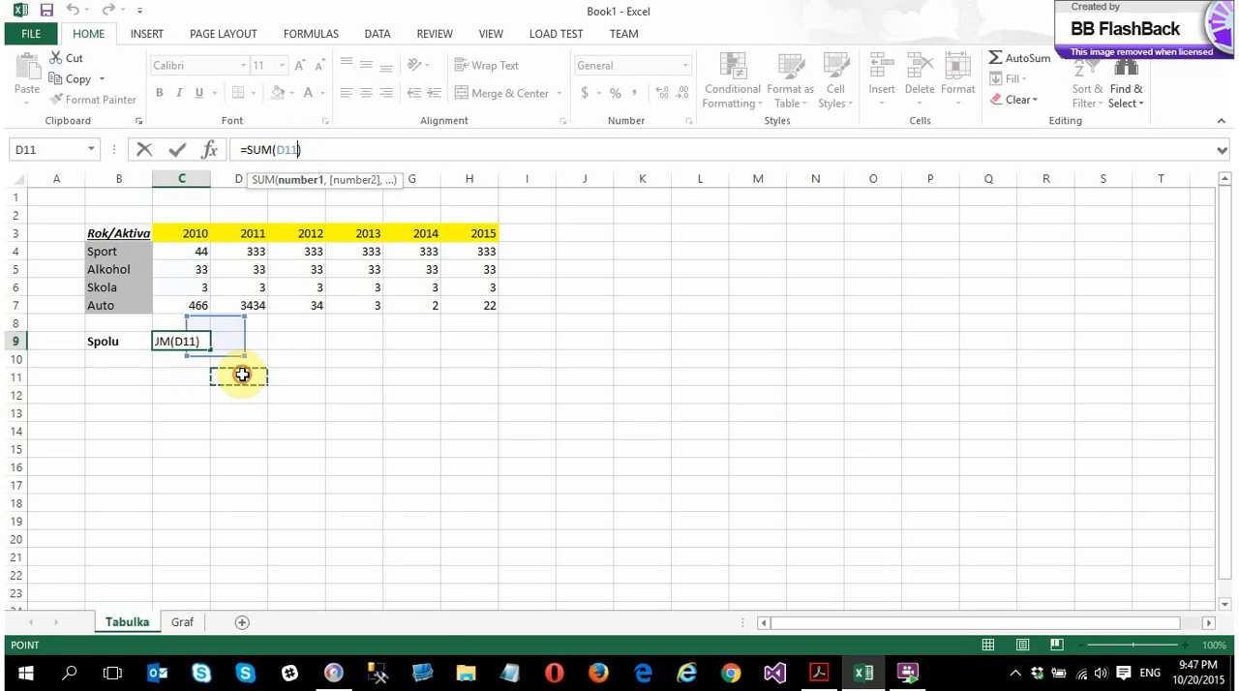
left_click(172, 341)
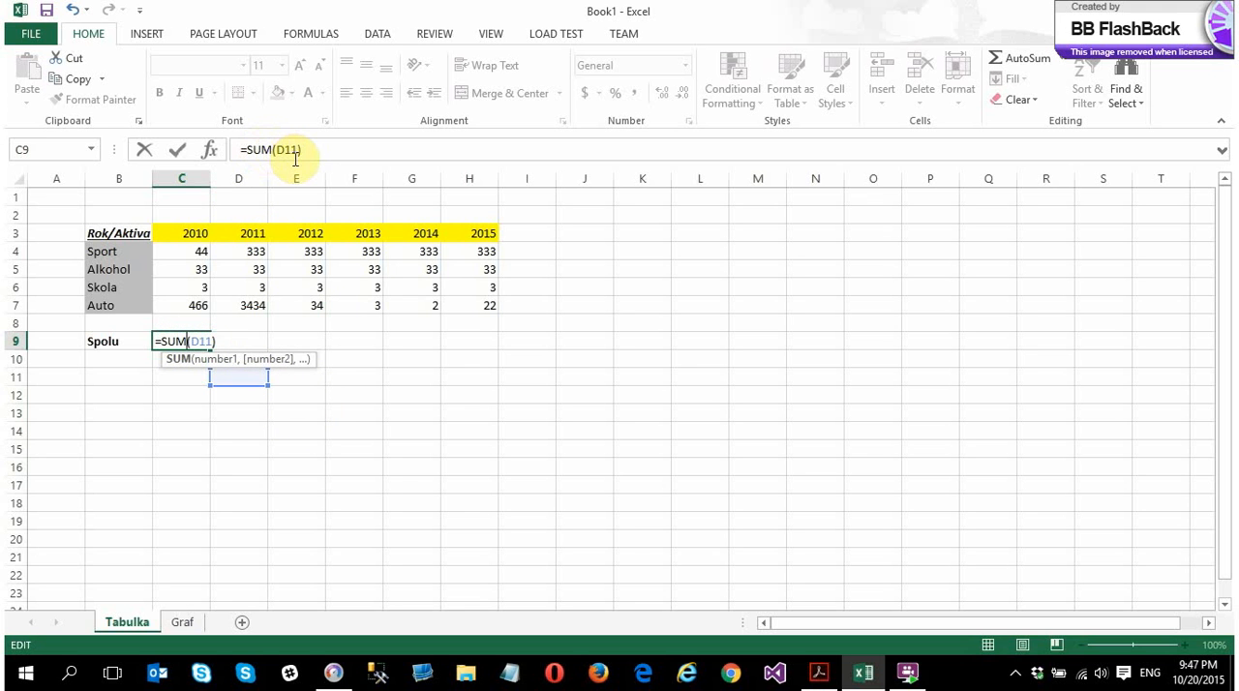
key("Escape")
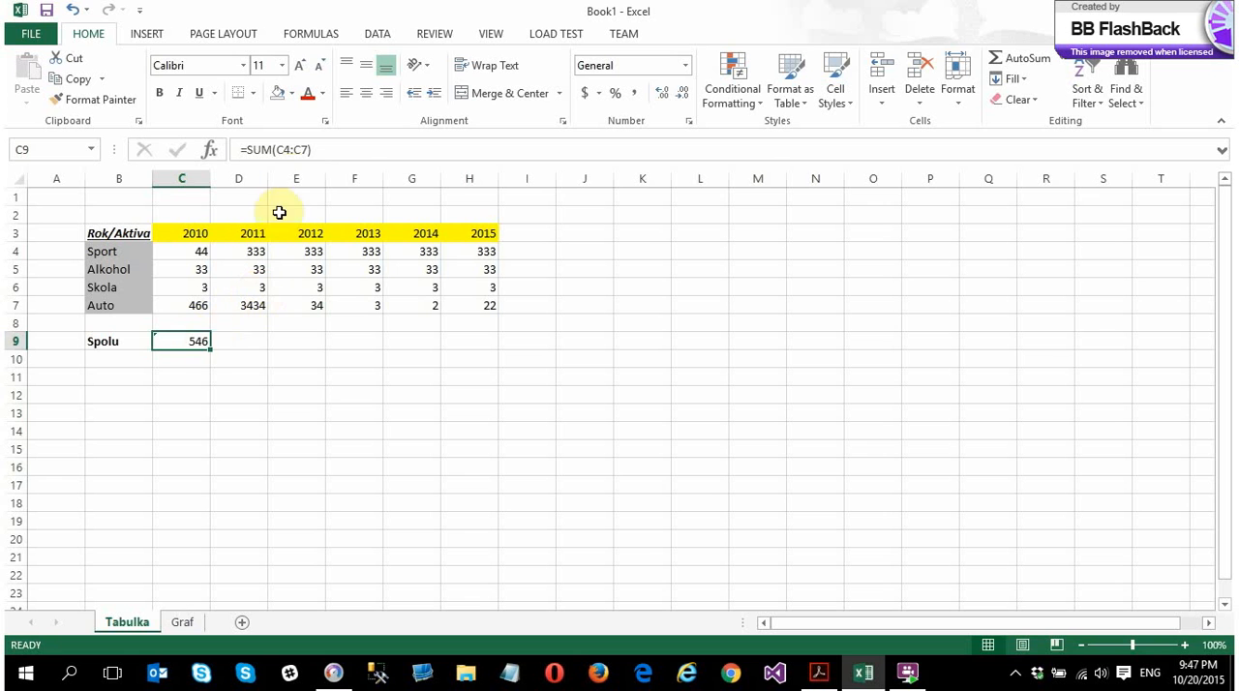
left_click(298, 390)
left_click(187, 339)
double_click(190, 341)
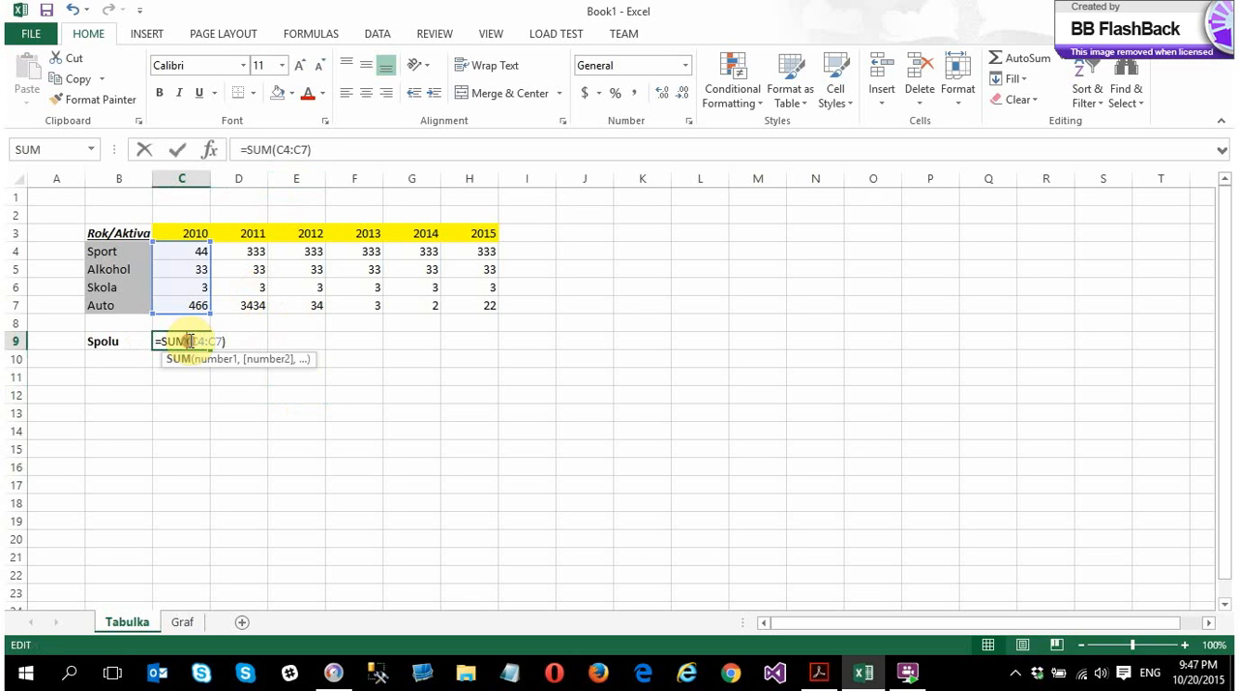
left_click(373, 430)
left_click(506, 377)
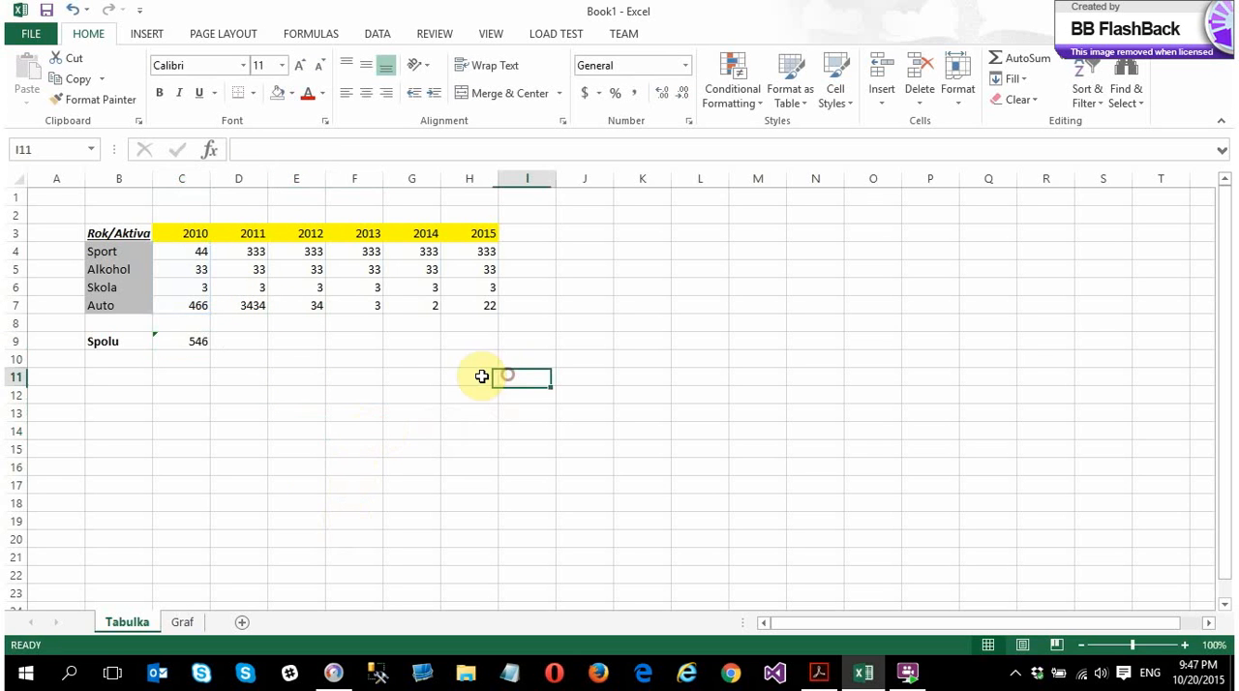
double_click(194, 341)
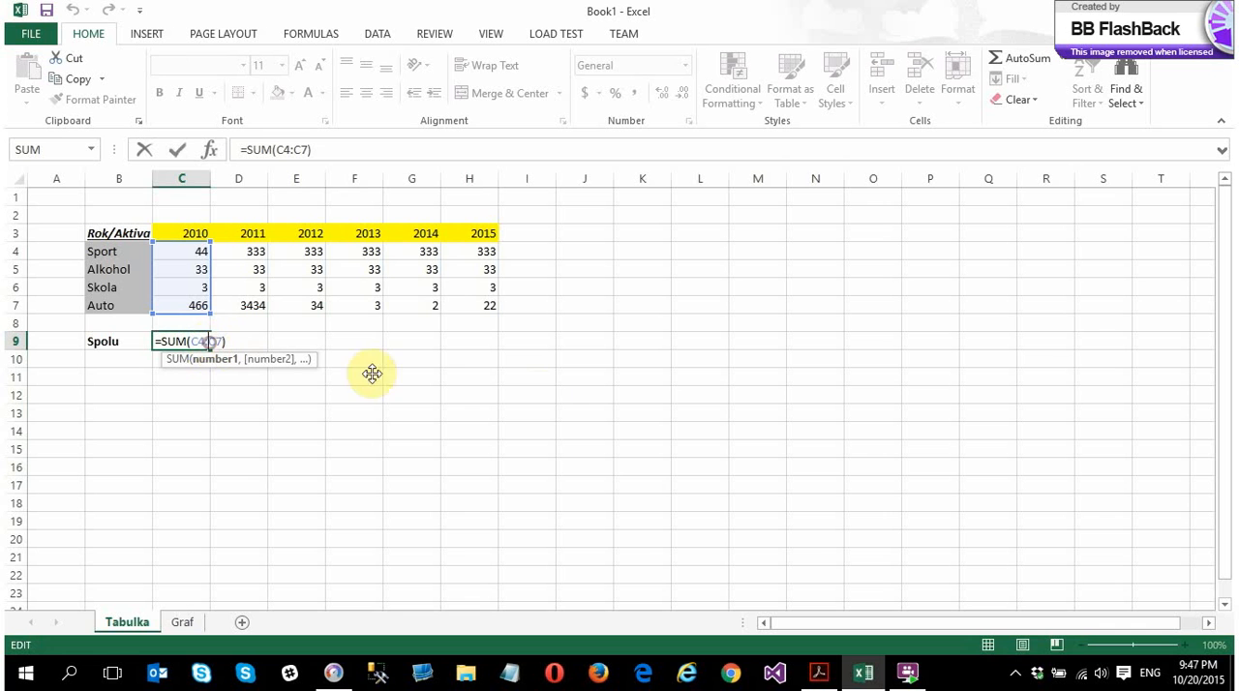
left_click(572, 398)
left_click(677, 380)
left_click(559, 502)
left_click(366, 544)
left_click(263, 502)
left_click(222, 433)
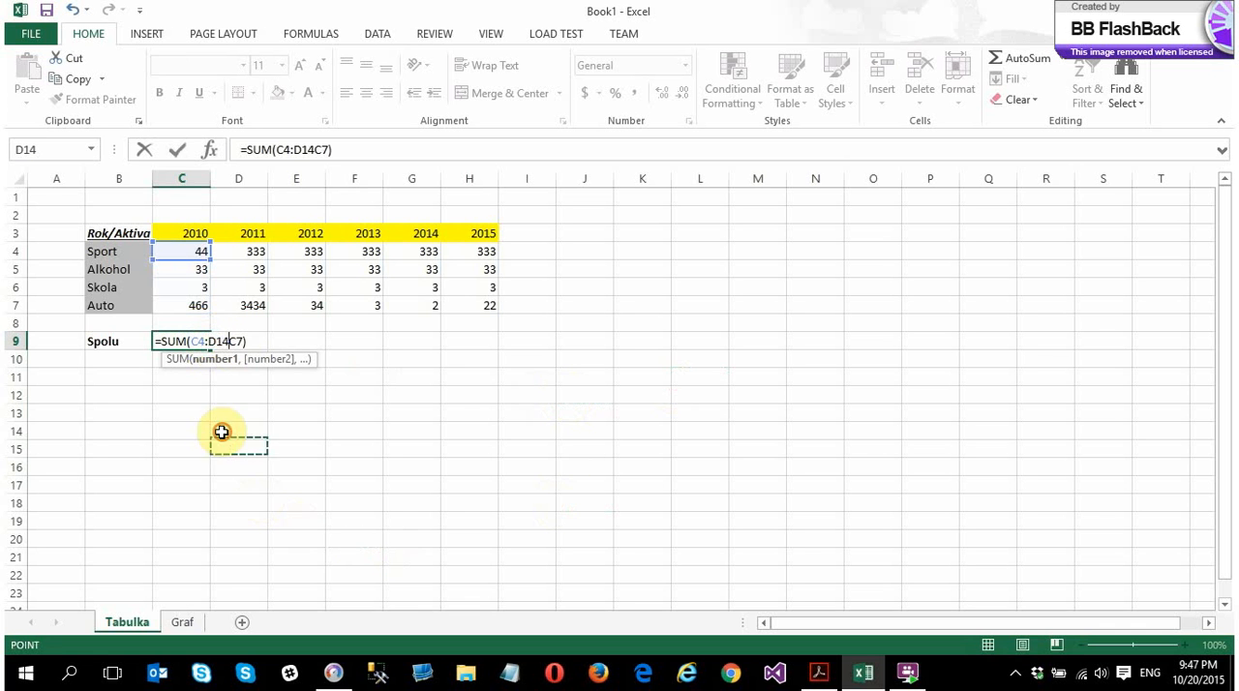
key("Escape")
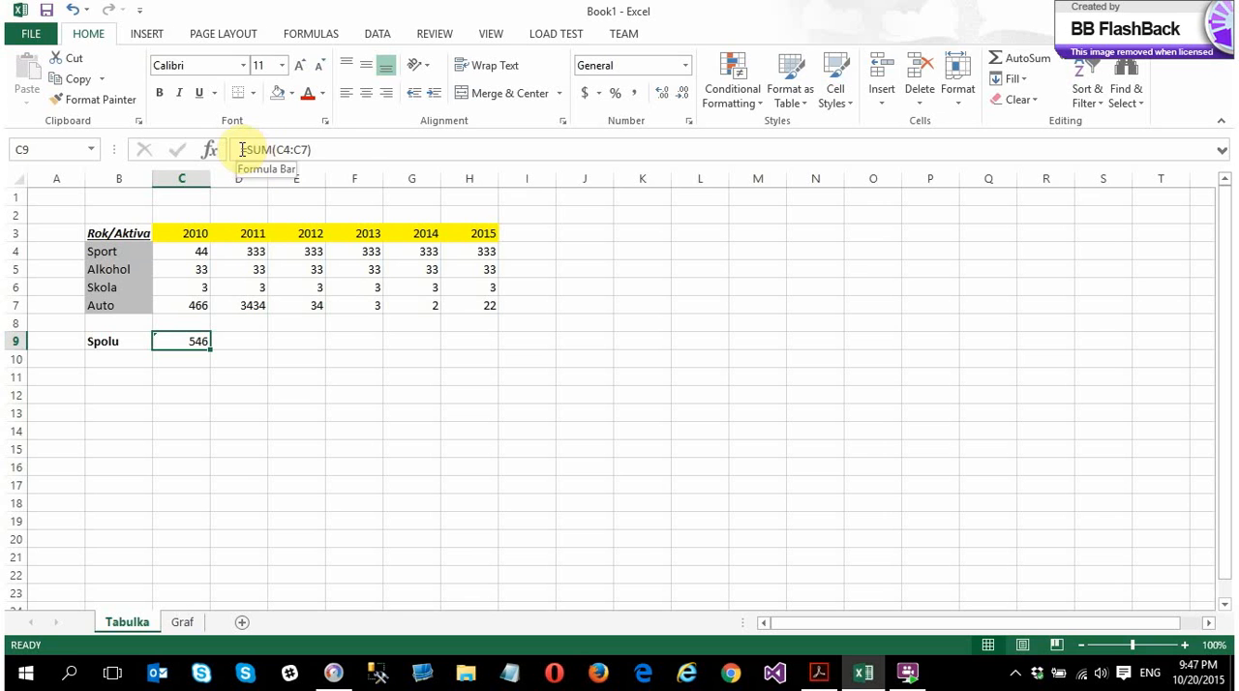
left_click_drag(245, 149, 327, 149)
left_click(265, 448)
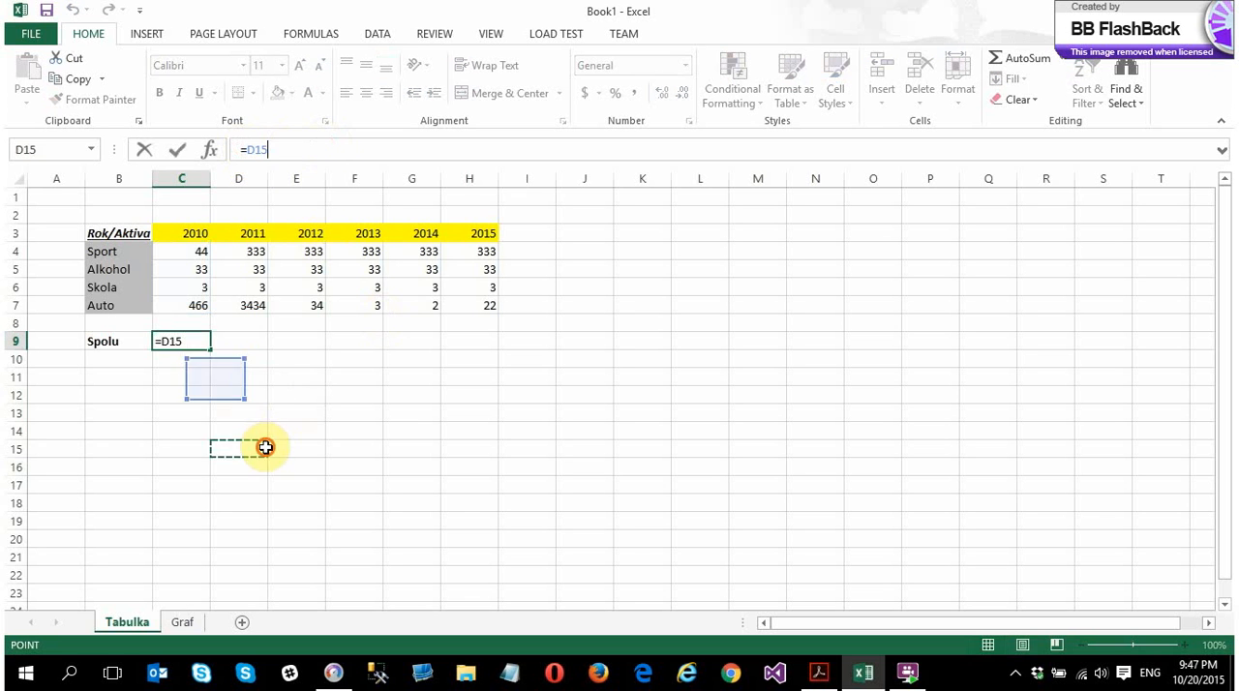
key("Escape")
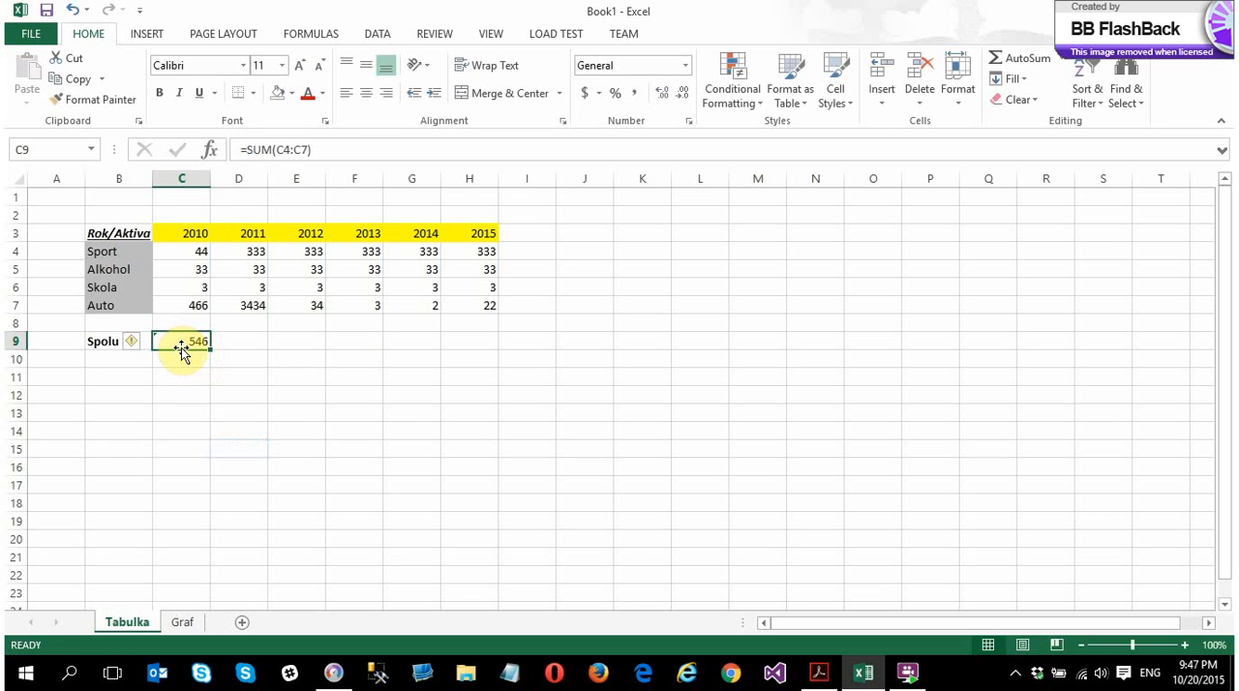
Clear the 2010 total in C9 and re-enter it as a SUM of C4:C7
key("Delete")
type("=")
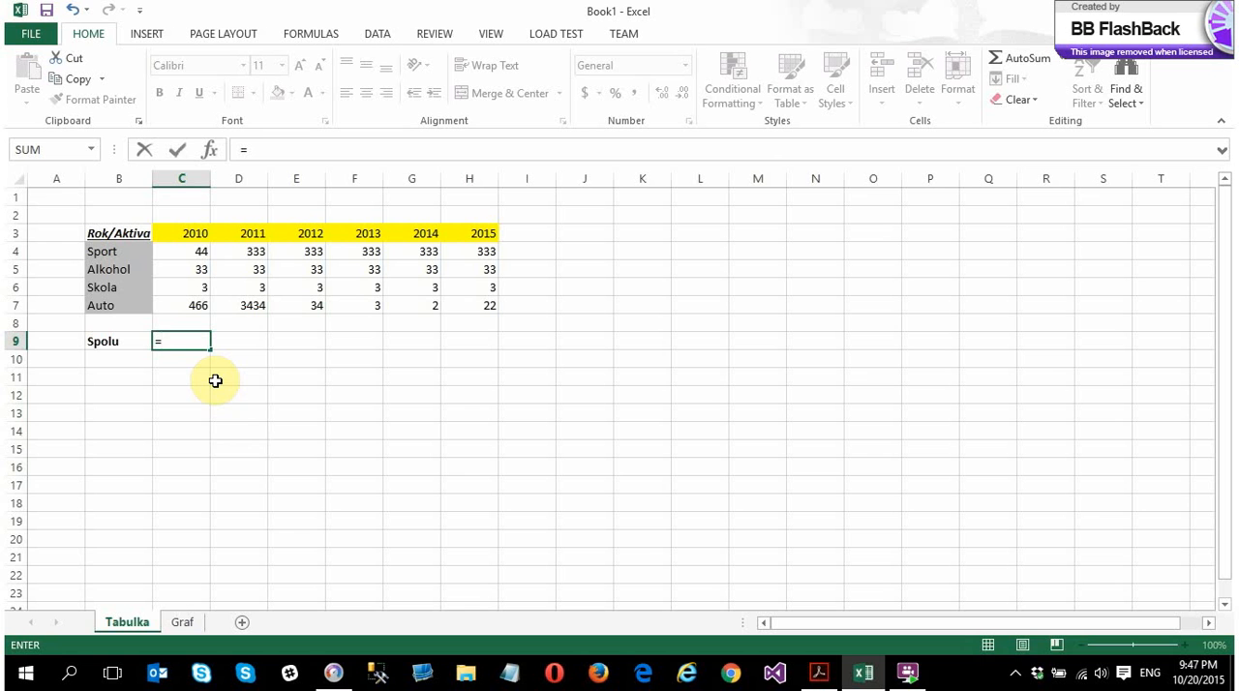
type("sum")
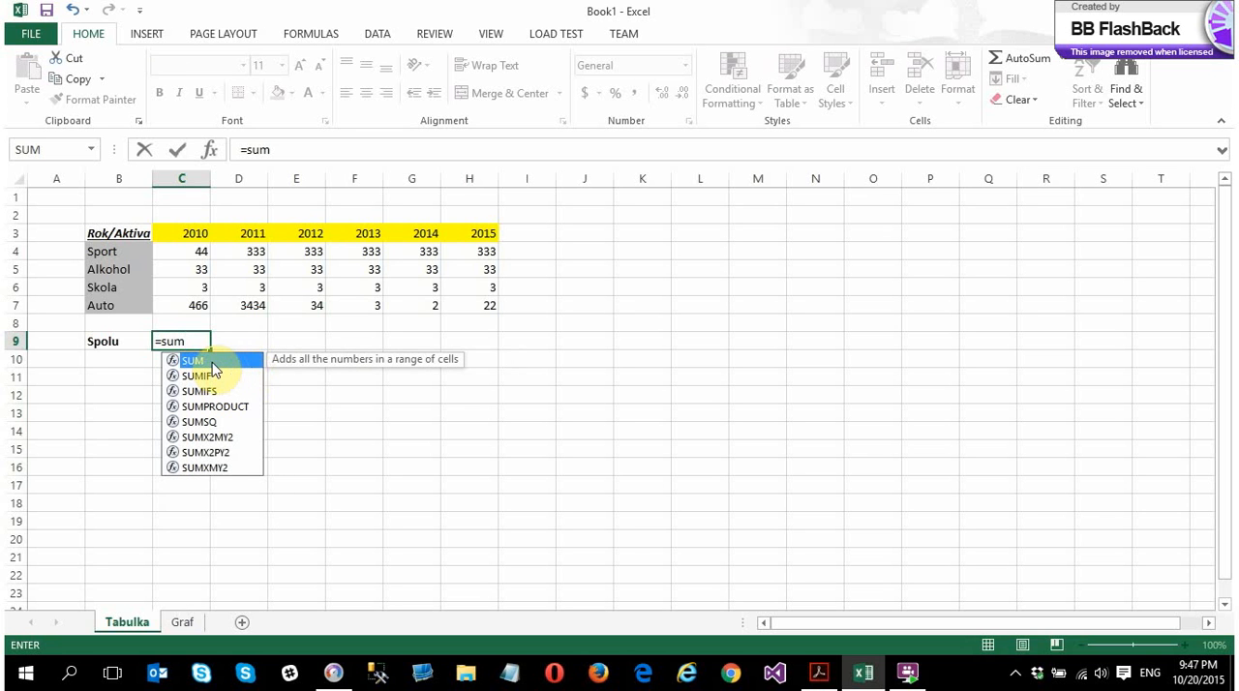
double_click(212, 364)
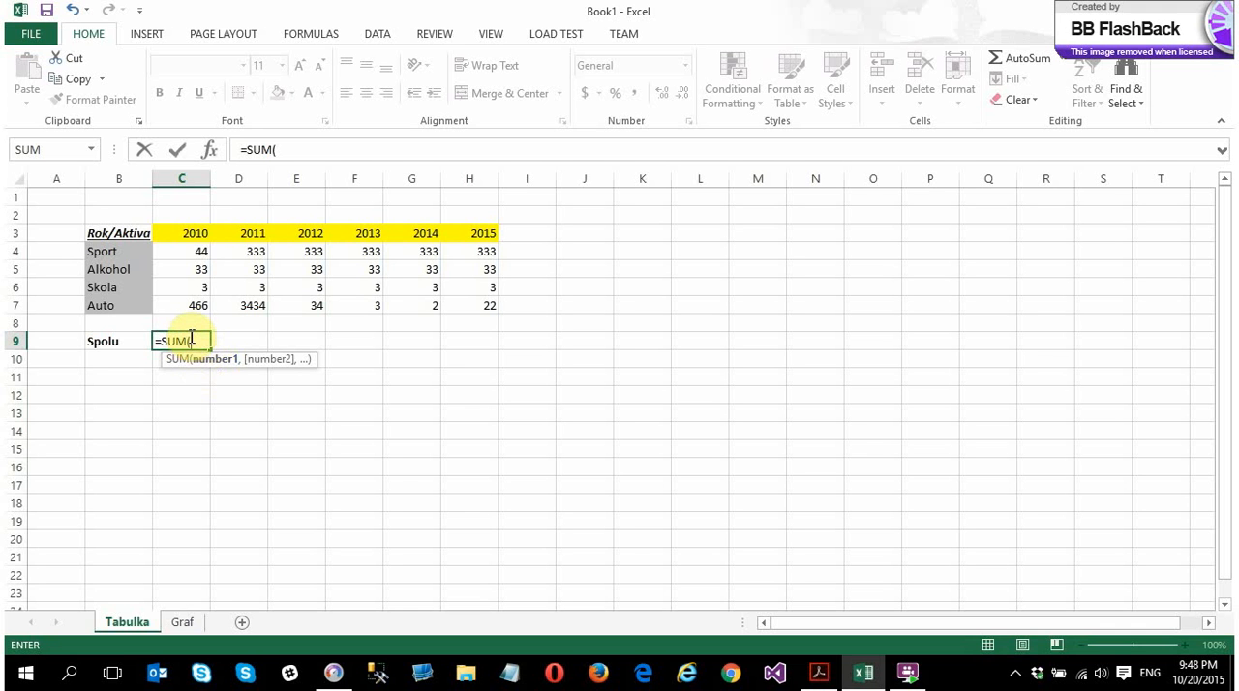
left_click_drag(199, 248, 191, 305)
key("Return")
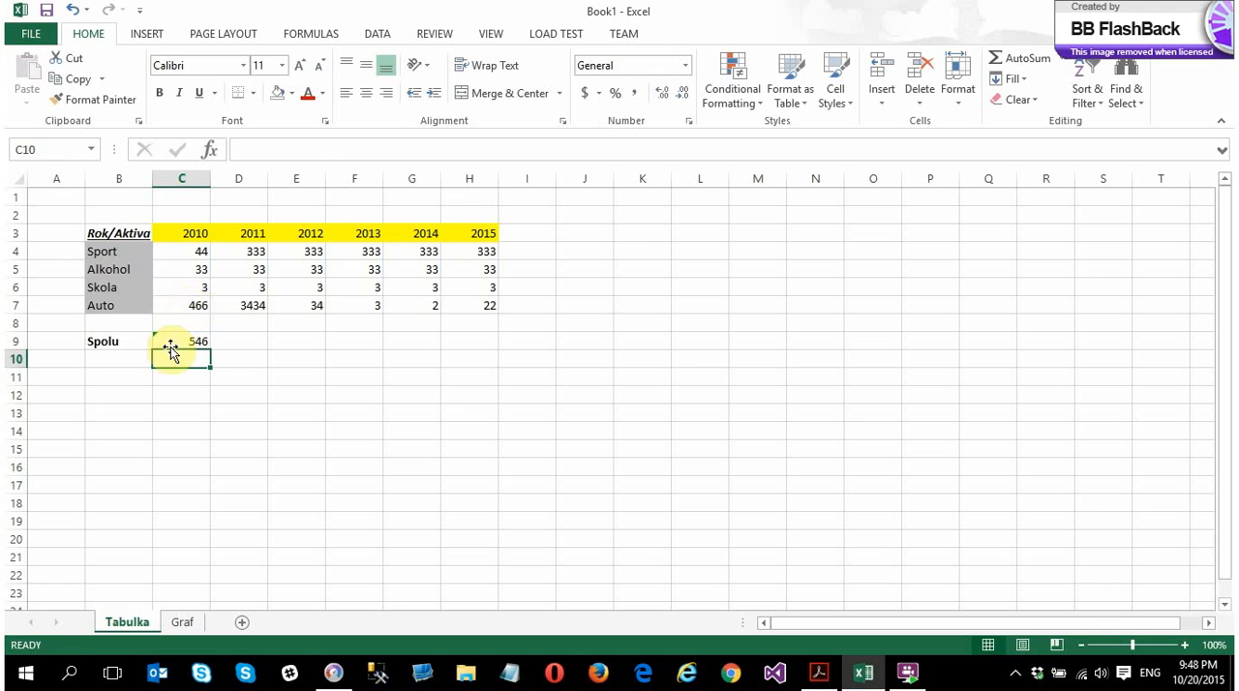
Fill the Spolu SUM formula from C9 across D9:H9 to total the years 2011 to 2015
left_click(171, 341)
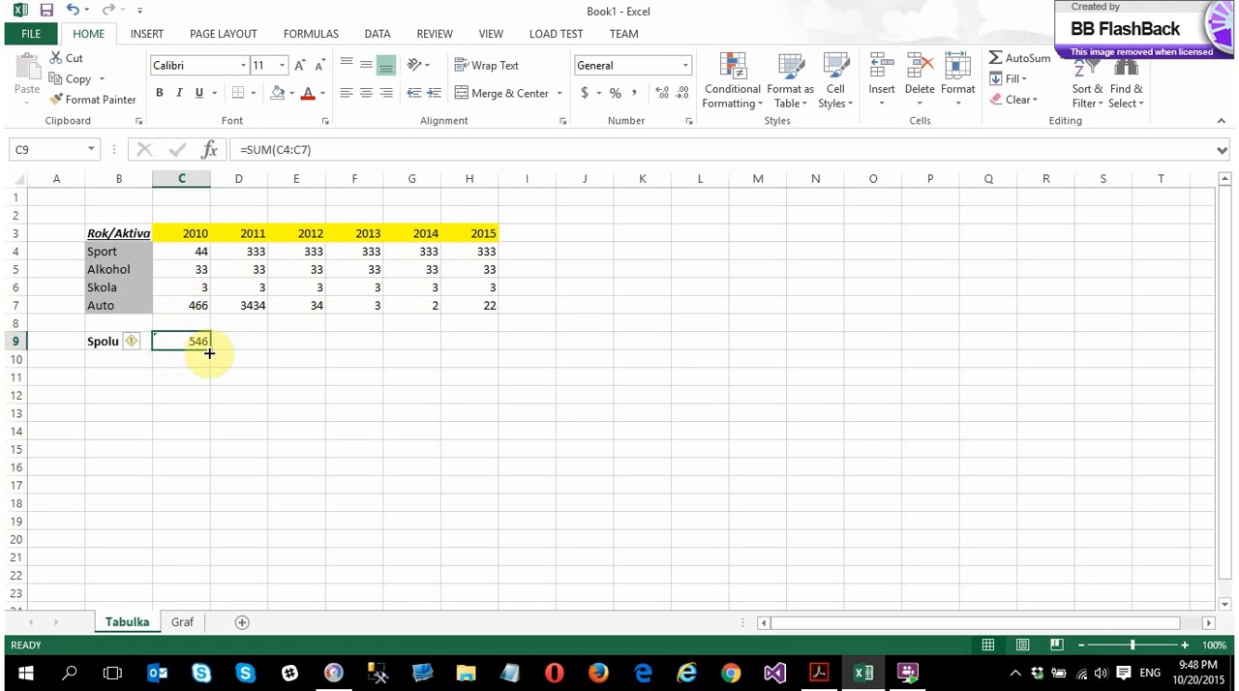
left_click_drag(209, 349, 252, 346)
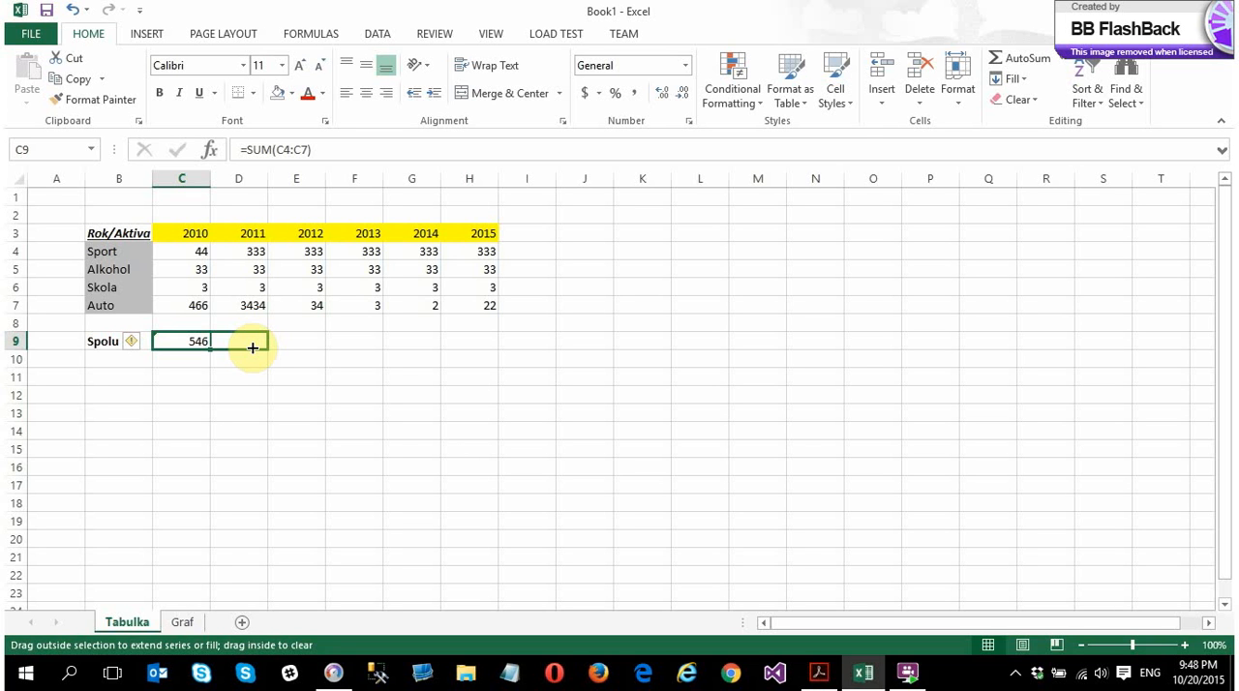
left_click_drag(253, 346, 248, 346)
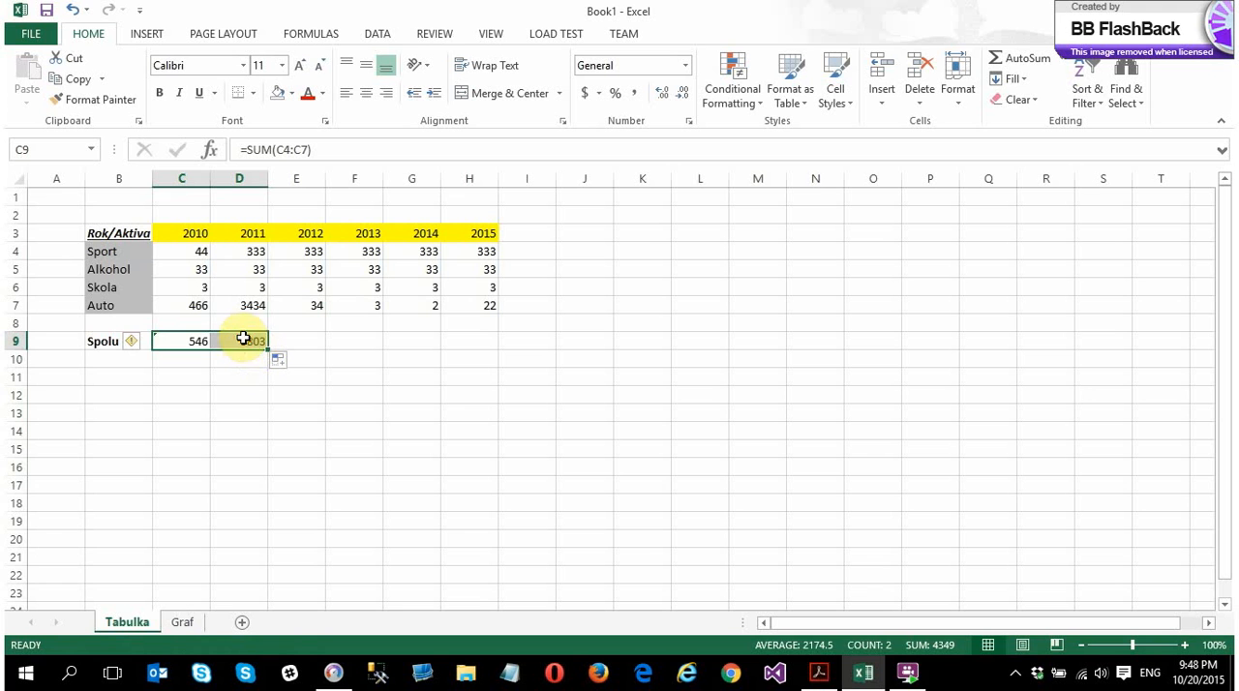
left_click(243, 340)
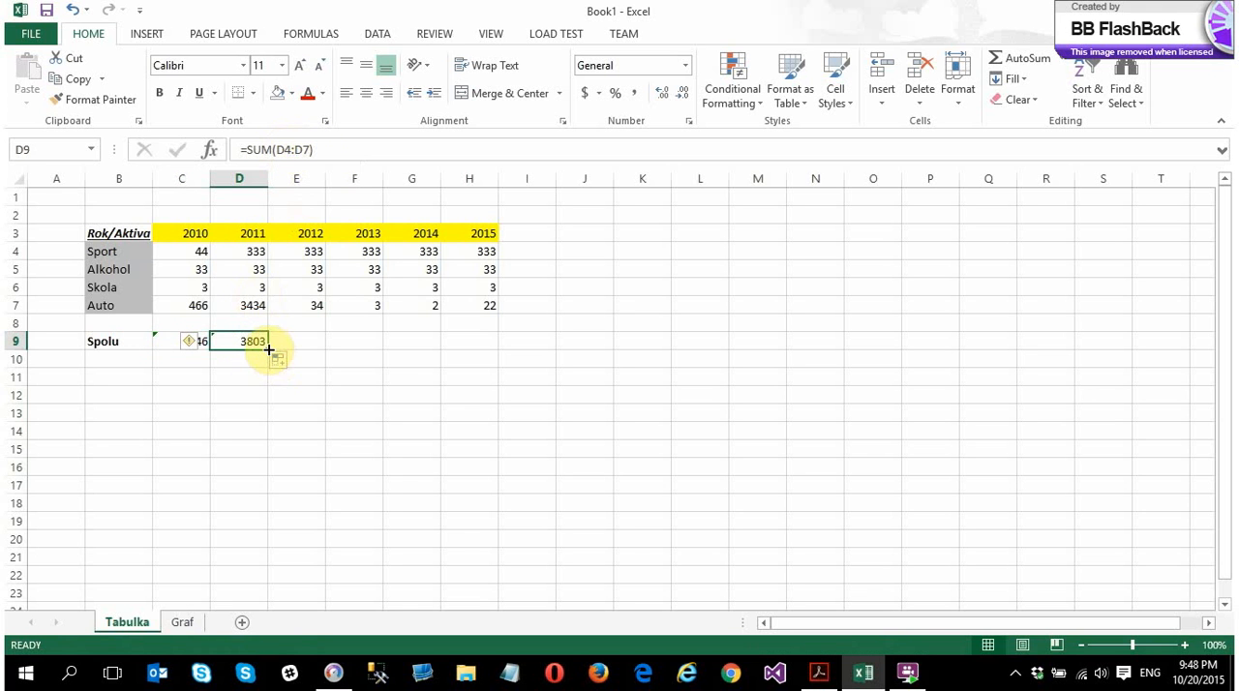
left_click_drag(270, 347, 492, 343)
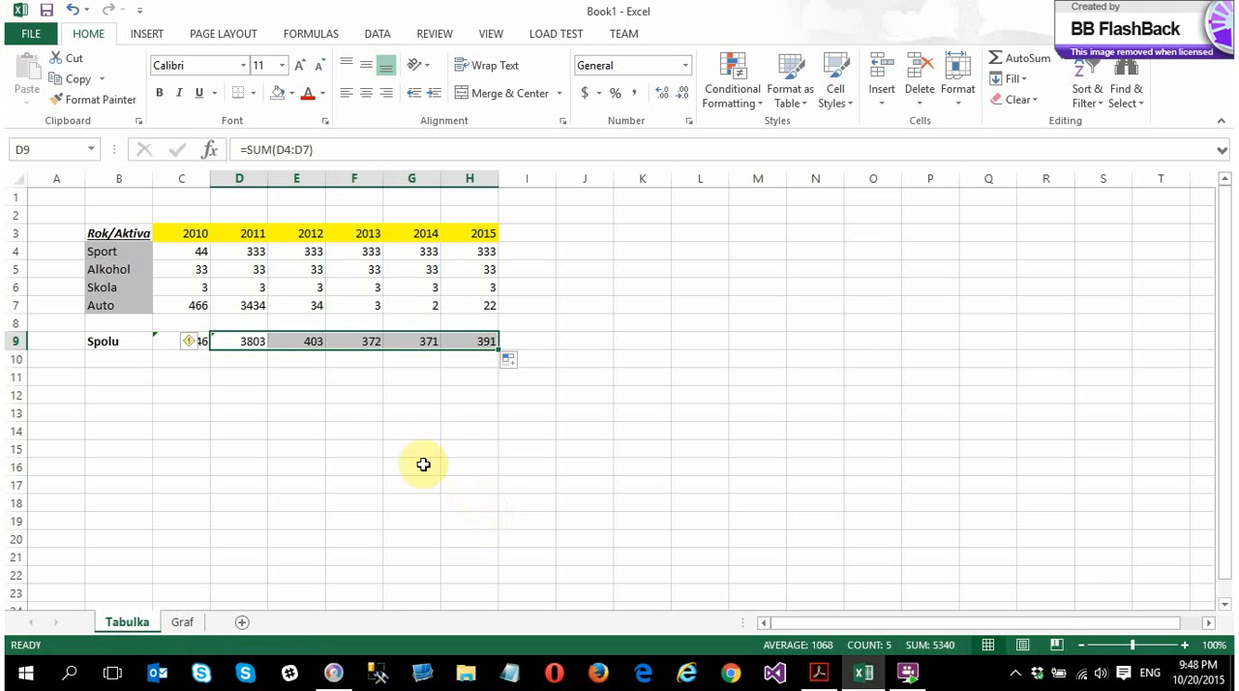
left_click(397, 449)
left_click(226, 342)
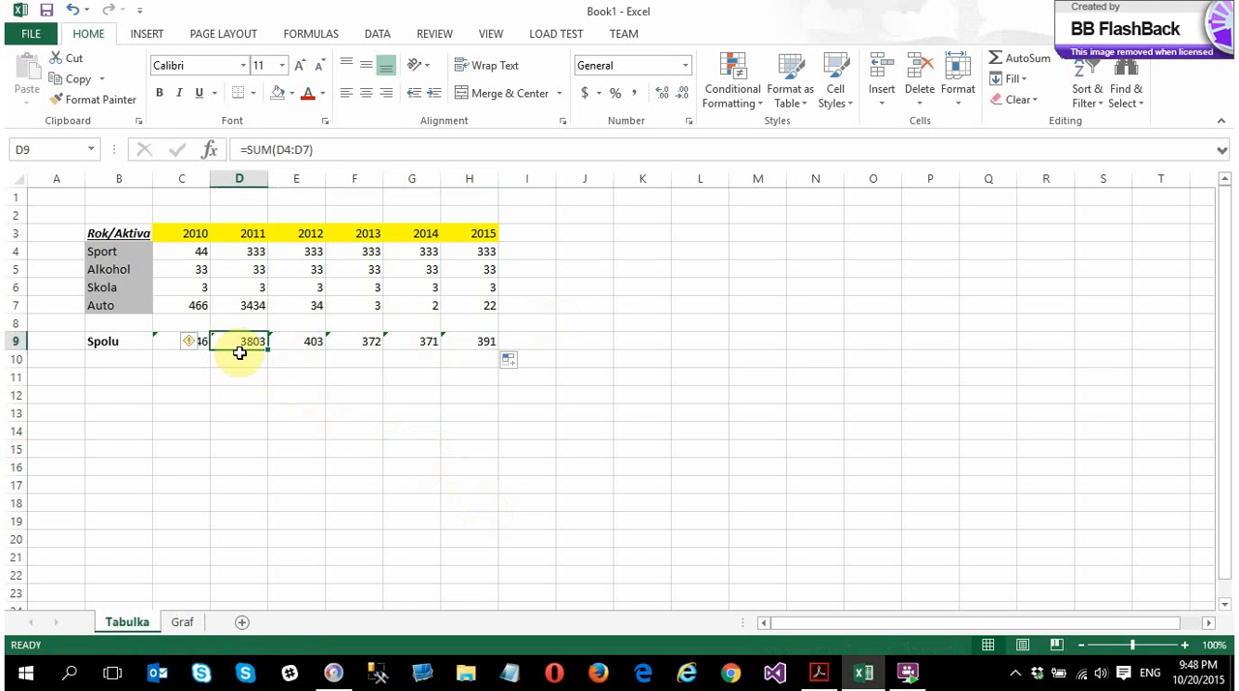
left_click(174, 341)
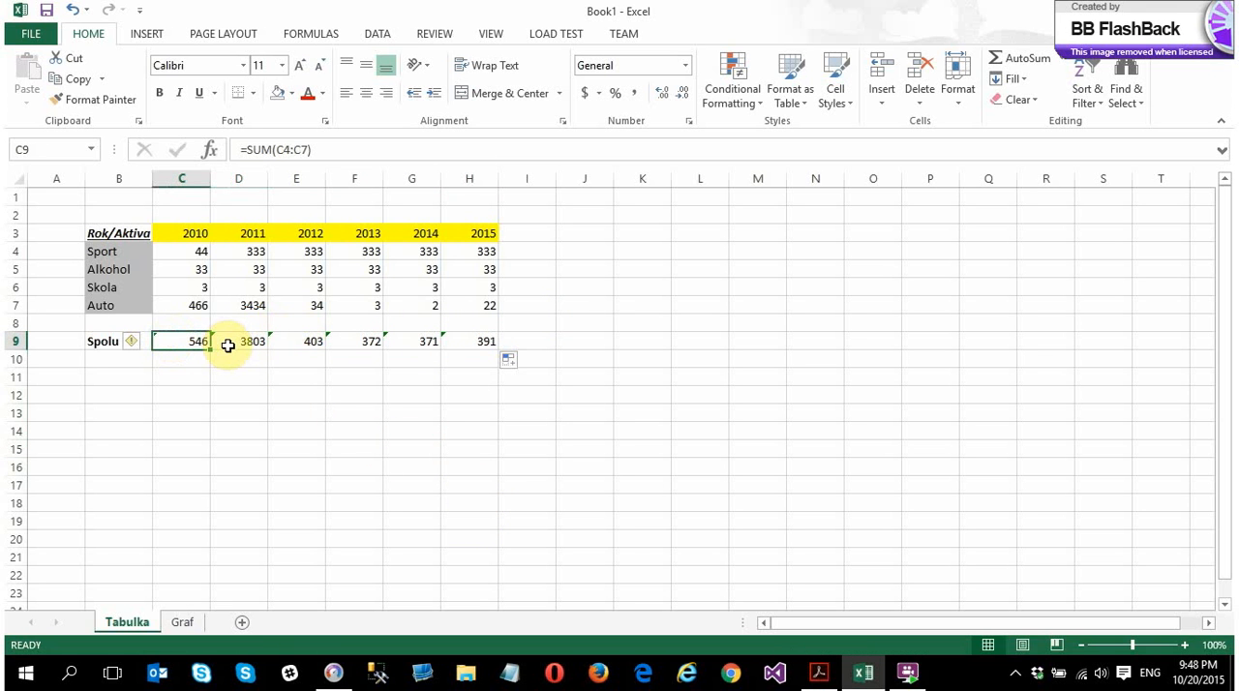
Enter the table title "Celkom utratene v EUR" in B1
left_click(118, 198)
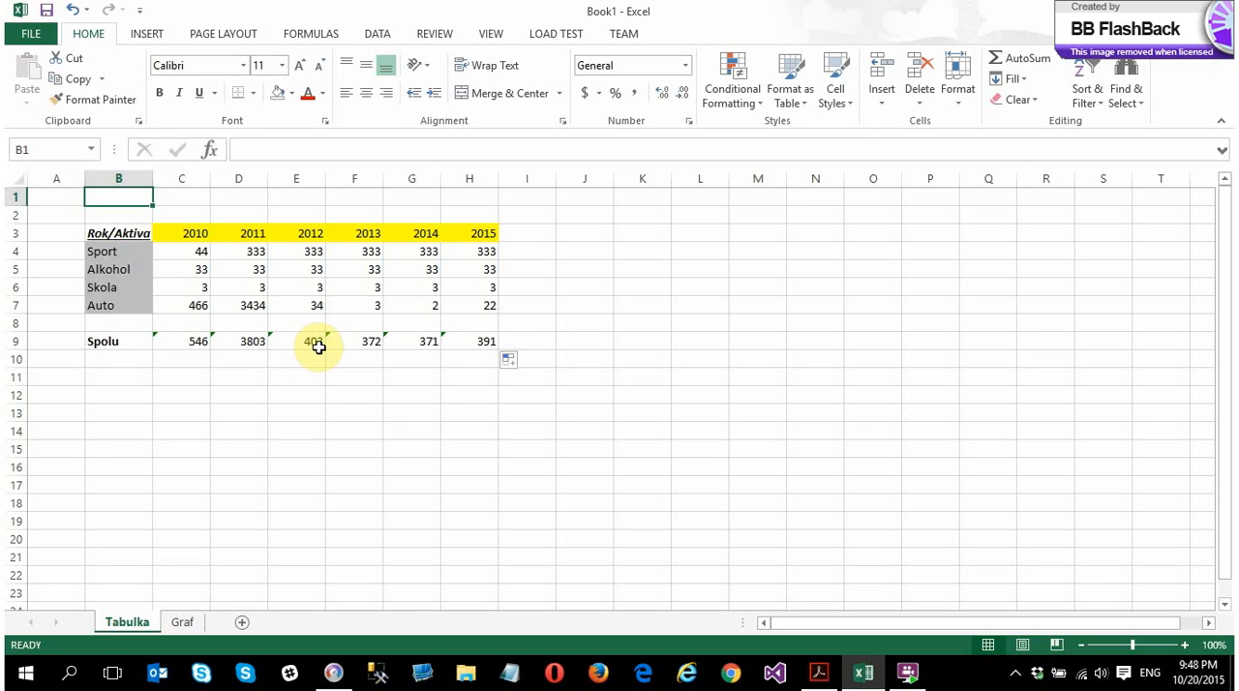
type("Celkom utratene v EUR")
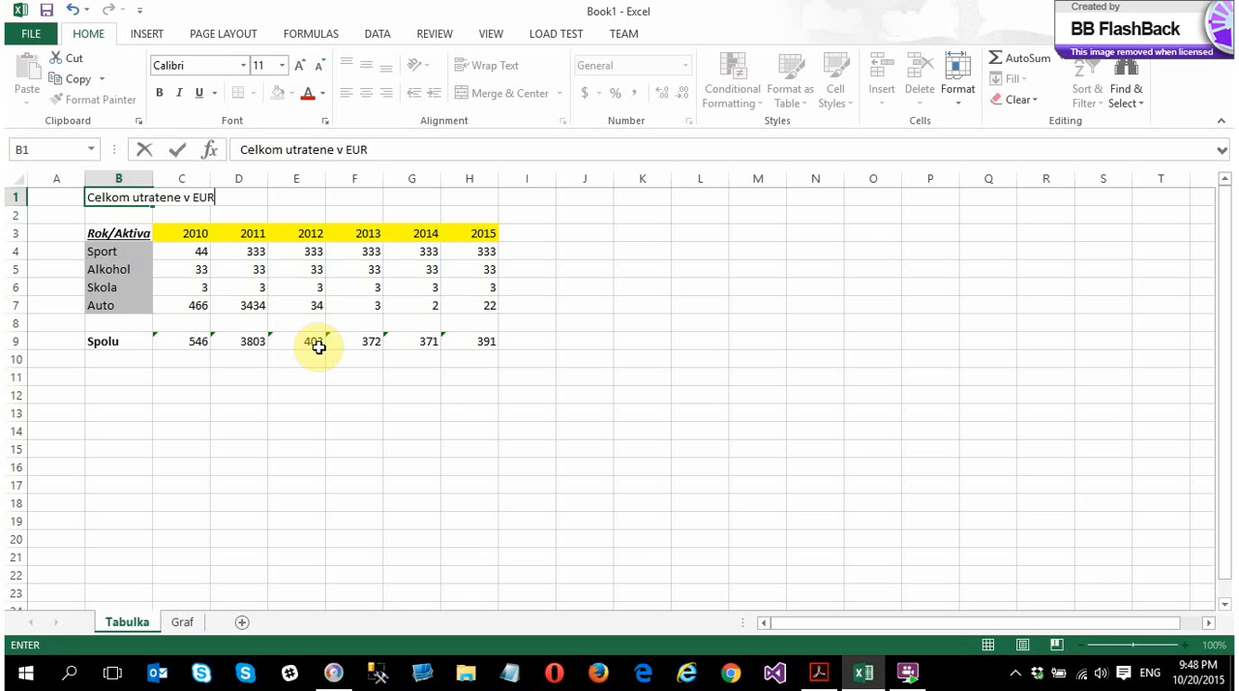
key("Return")
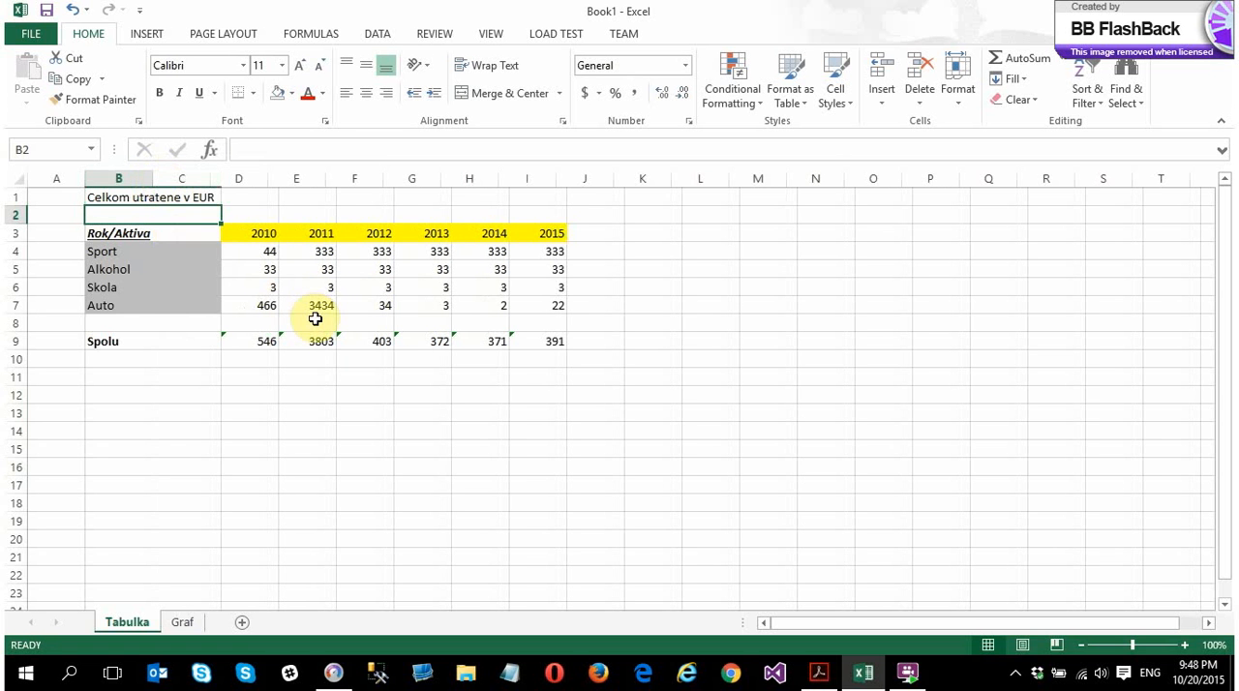
Merge and center the title across B1:C1 and widen column C slightly so the text fits
left_click_drag(109, 199, 194, 198)
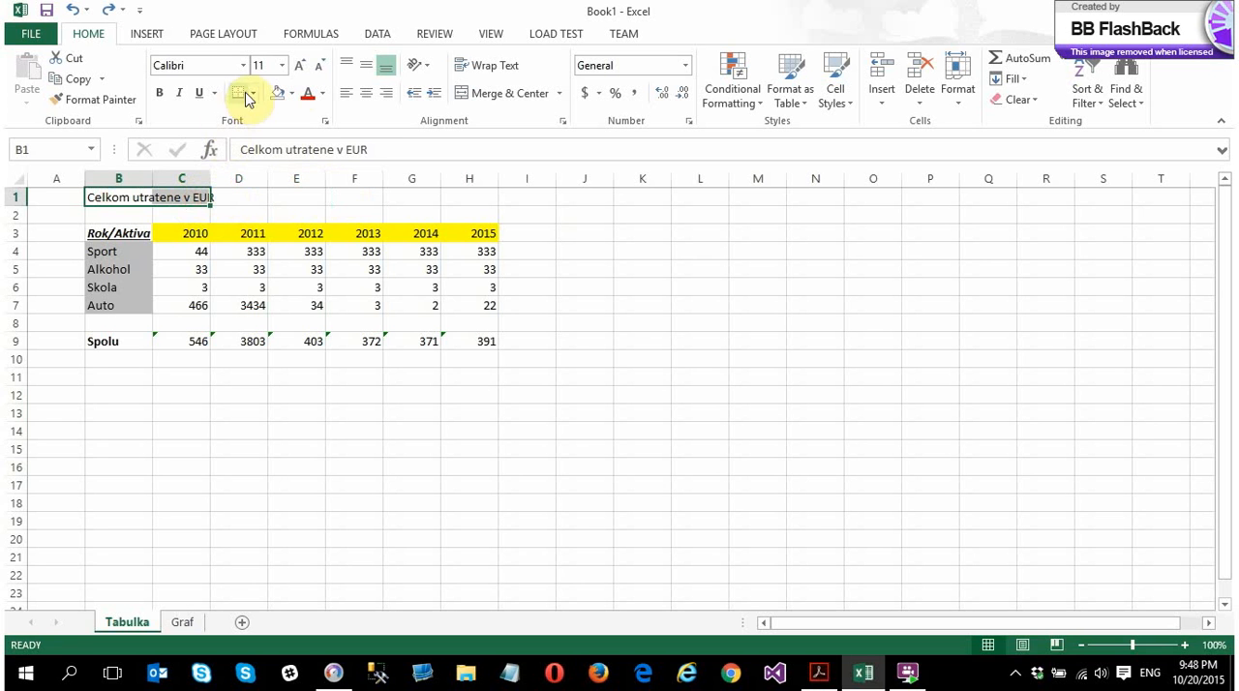
left_click(513, 94)
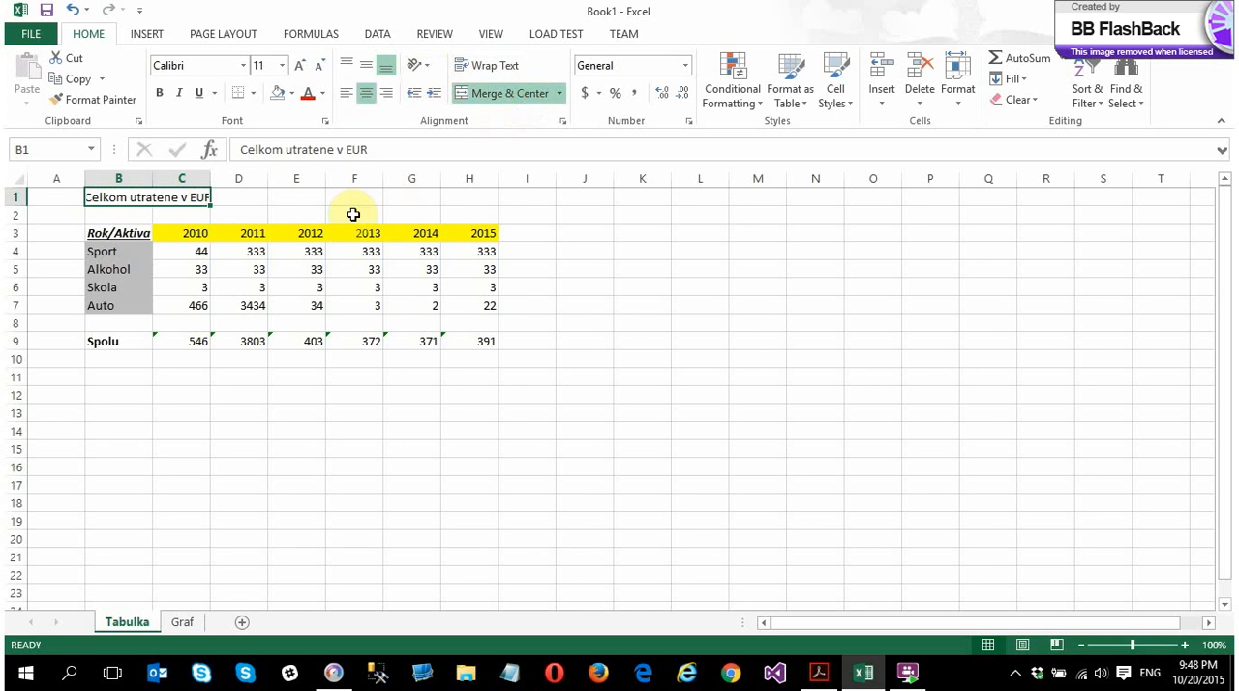
left_click(301, 195)
left_click_drag(213, 179, 222, 182)
left_click(220, 199)
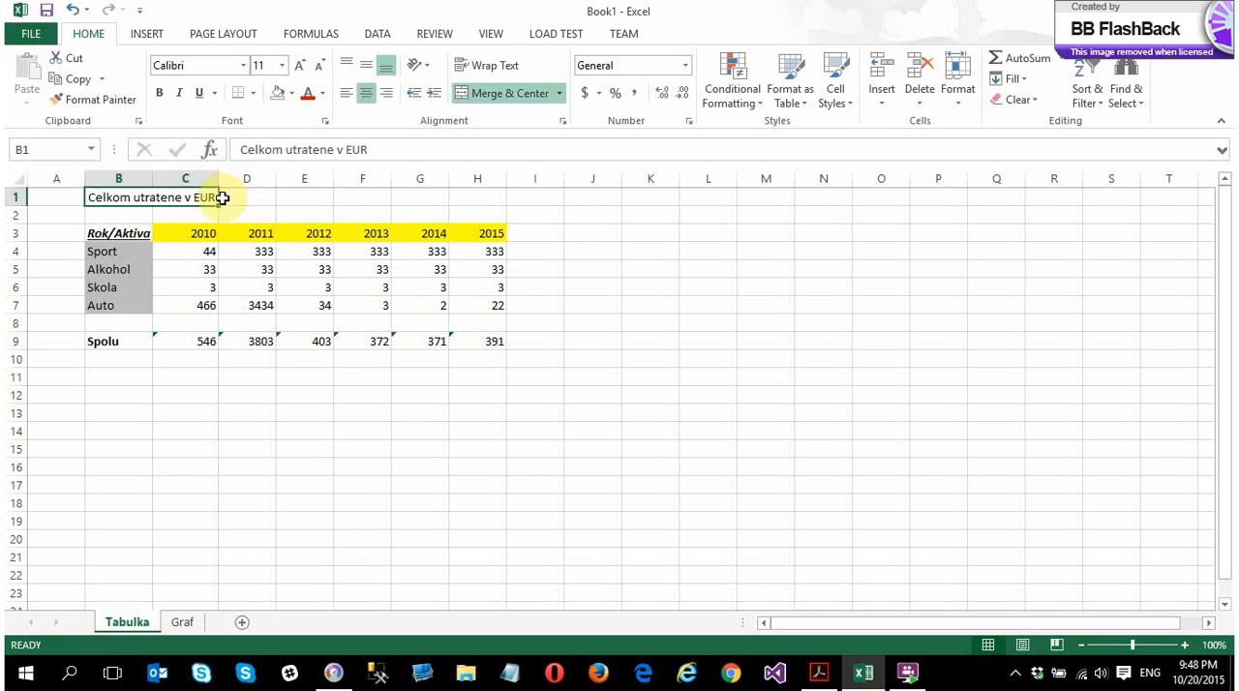
left_click(229, 197)
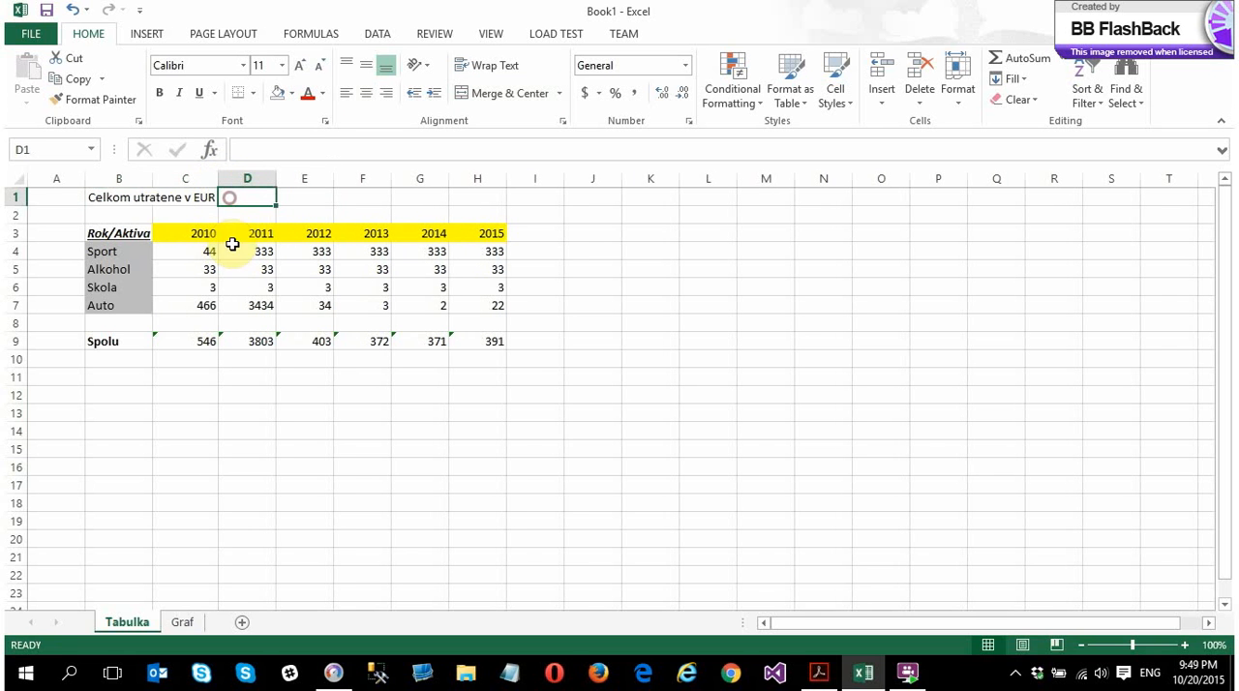
Copy the merged title cell B1:C1 into B2:C2 directly below it
left_click(172, 196)
left_click_drag(130, 217, 172, 214)
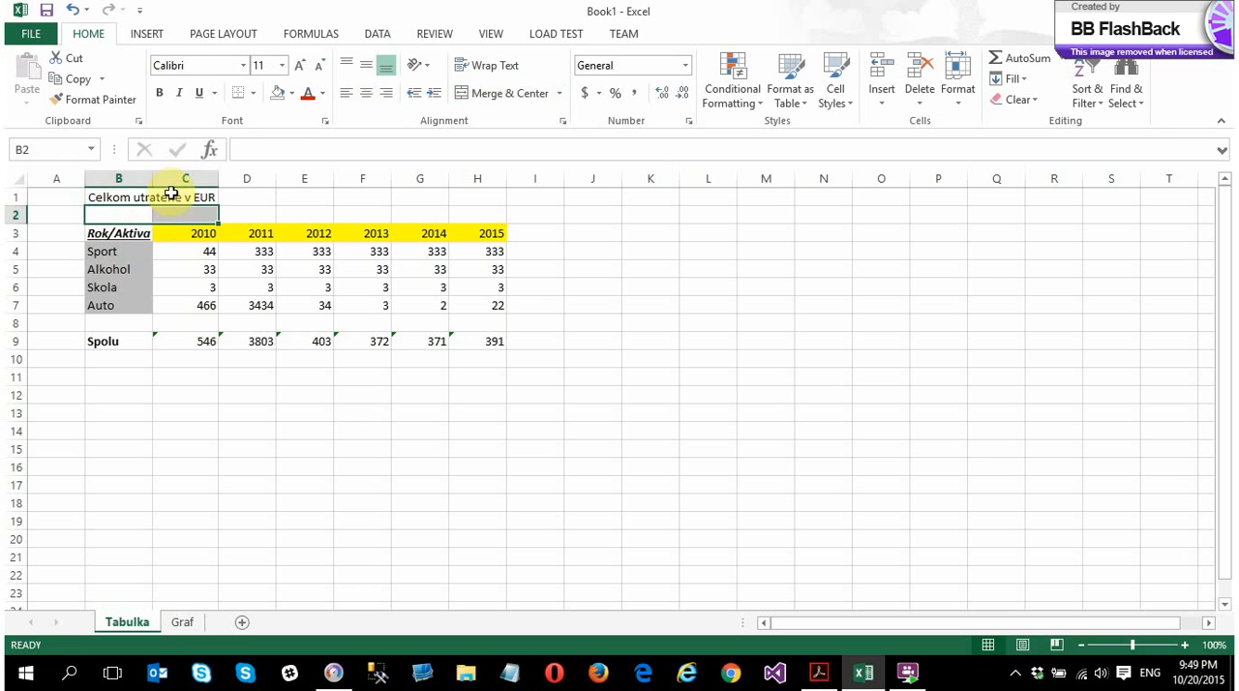
left_click(167, 198)
key("ctrl+c")
left_click(173, 215)
key("ctrl+v")
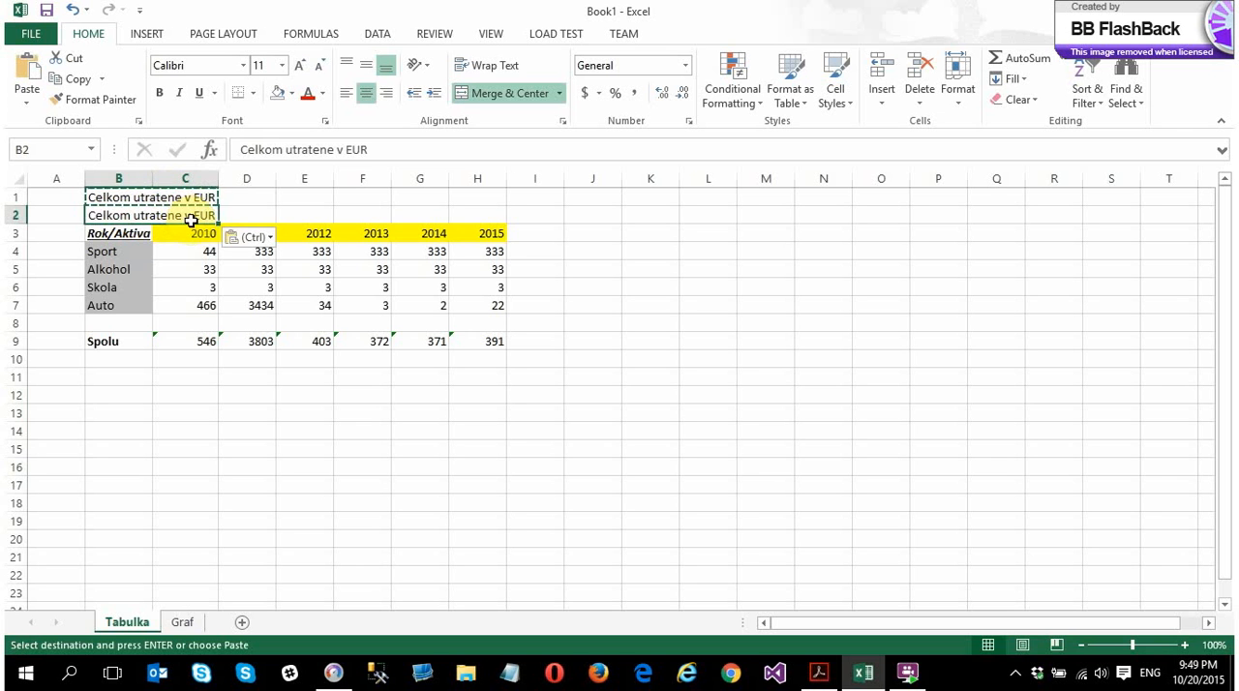
Change the copied title in B2 to "Celkom utratene v SK" and left-align both titles in B1:C2
double_click(198, 216)
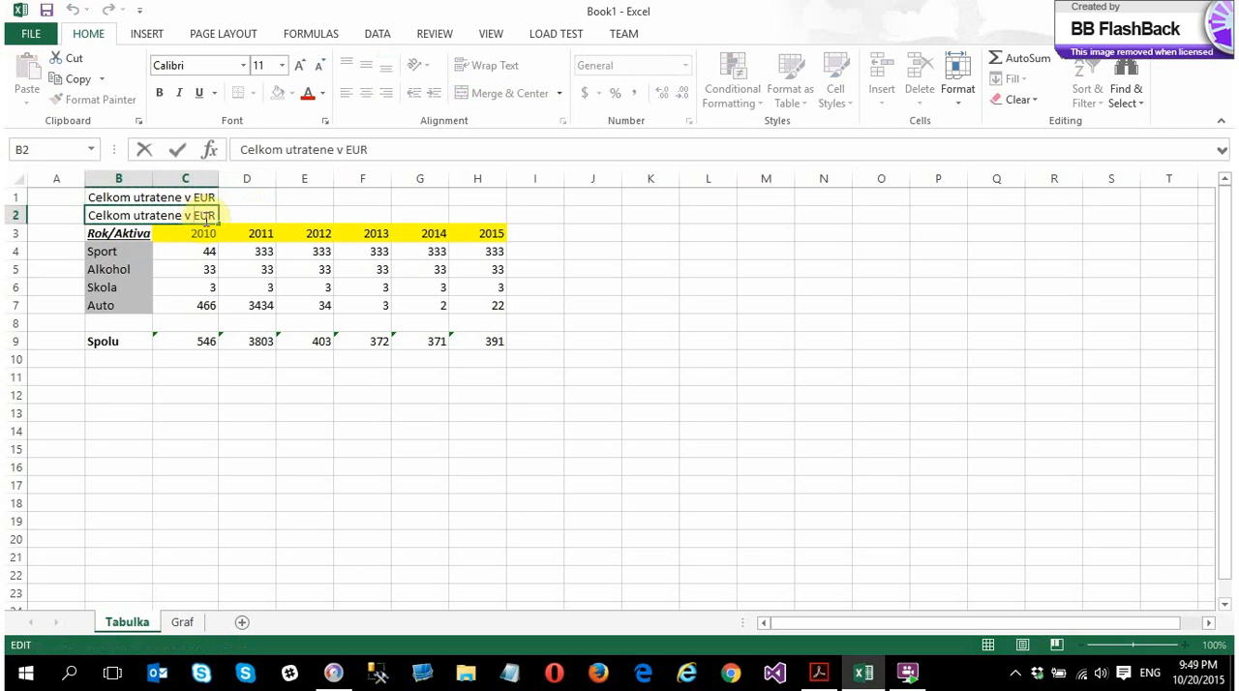
key("BackSpace")
key("BackSpace")
key("BackSpace")
type("SK")
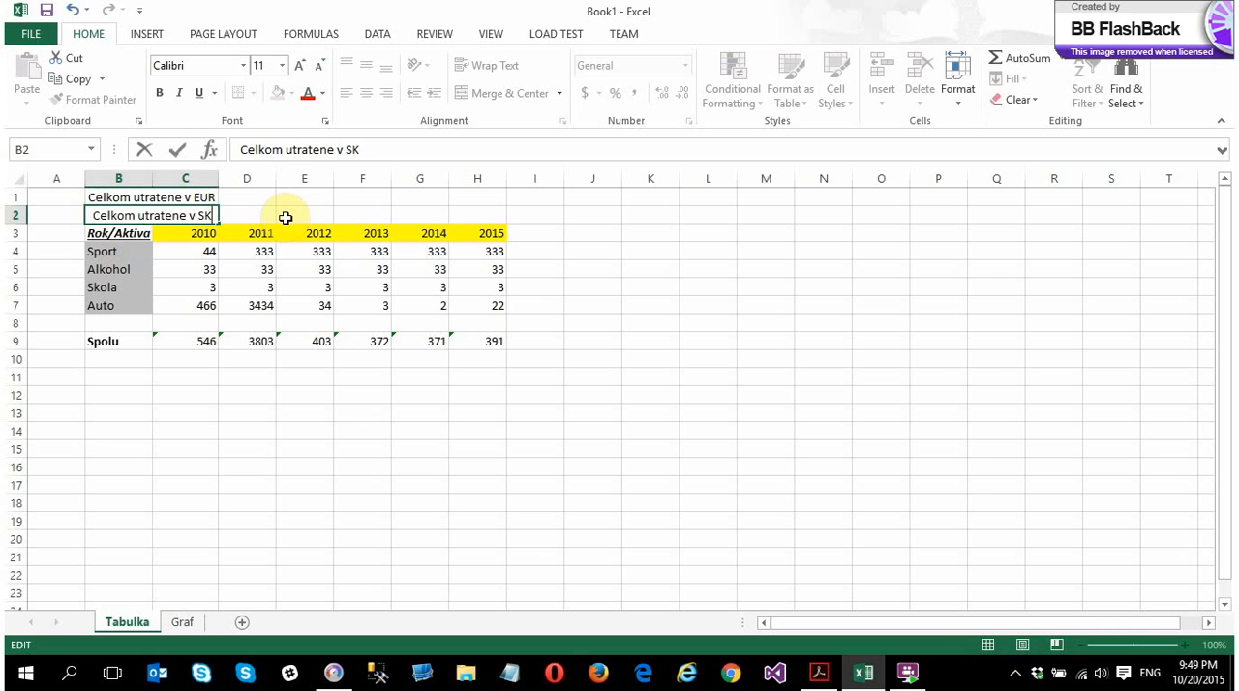
key("Return")
left_click_drag(184, 200, 180, 212)
left_click(347, 94)
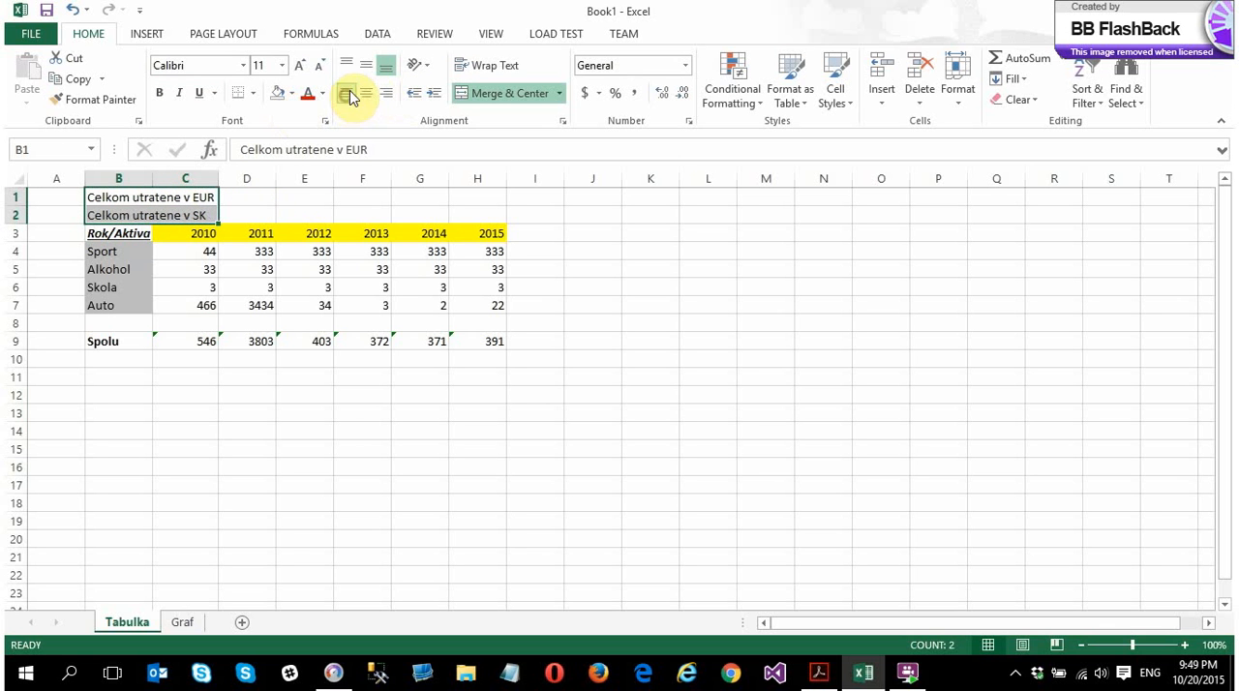
Enter the formula =C9+D9+E9+F9+G9+H9 in D1 to add up all the yearly Spolu totals
left_click(266, 199)
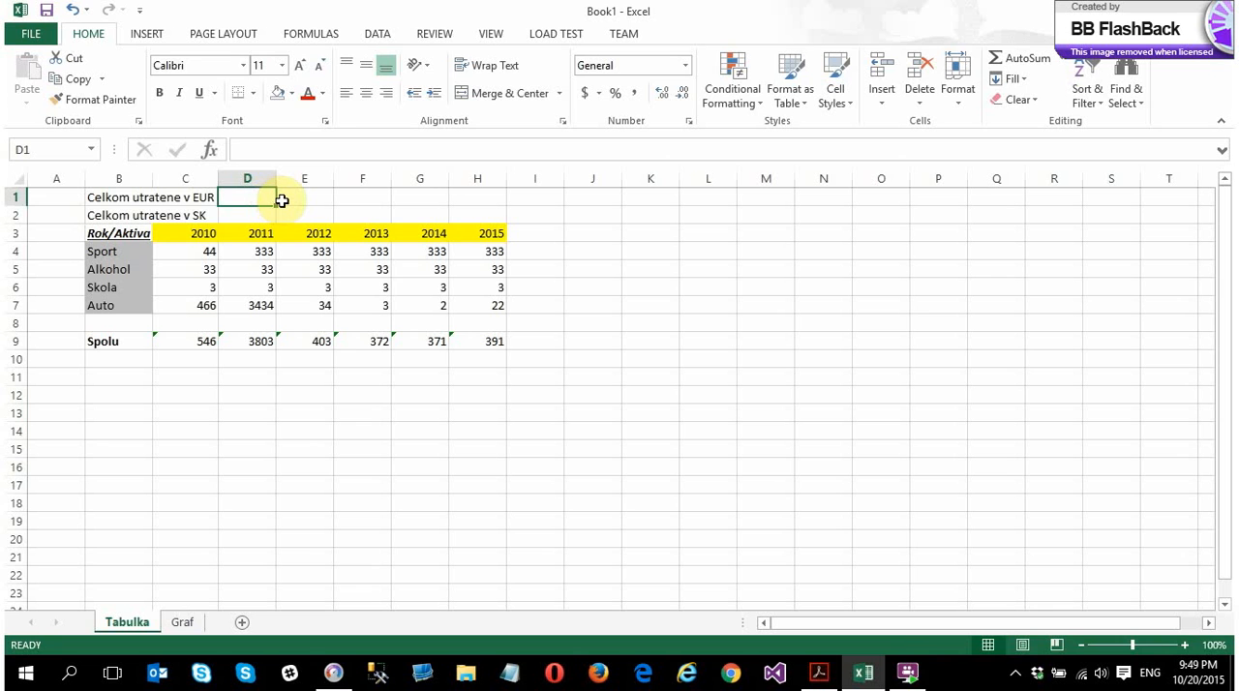
type("=")
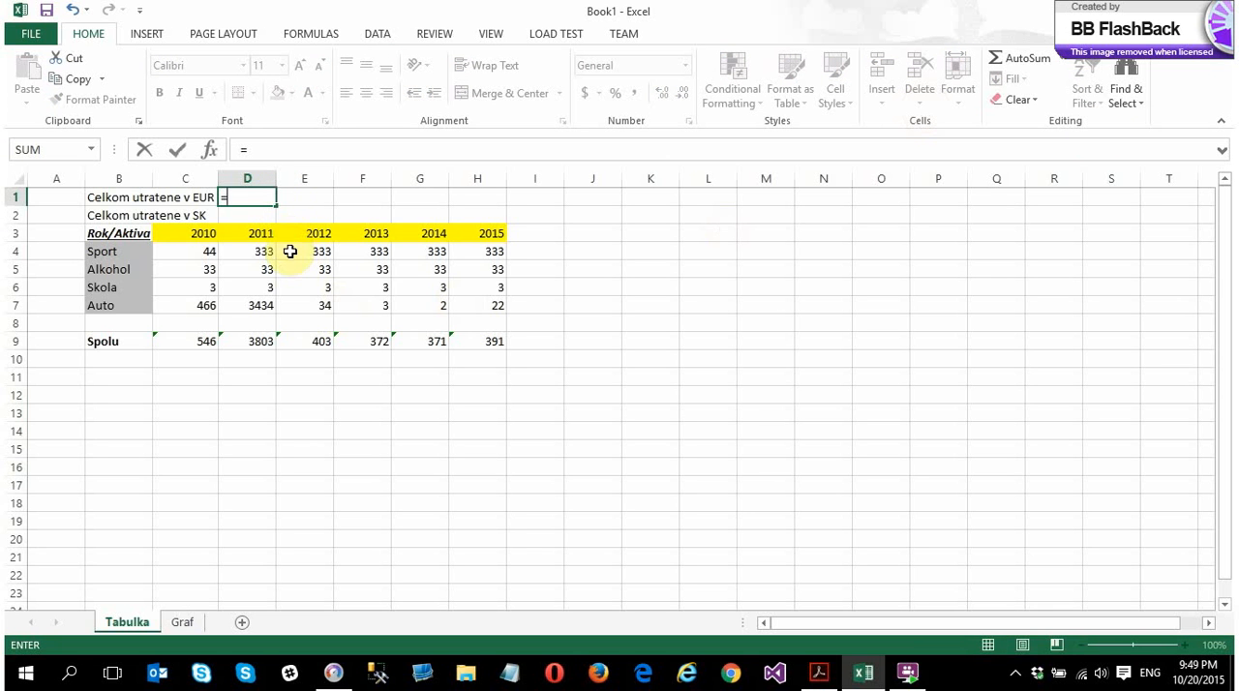
left_click(195, 342)
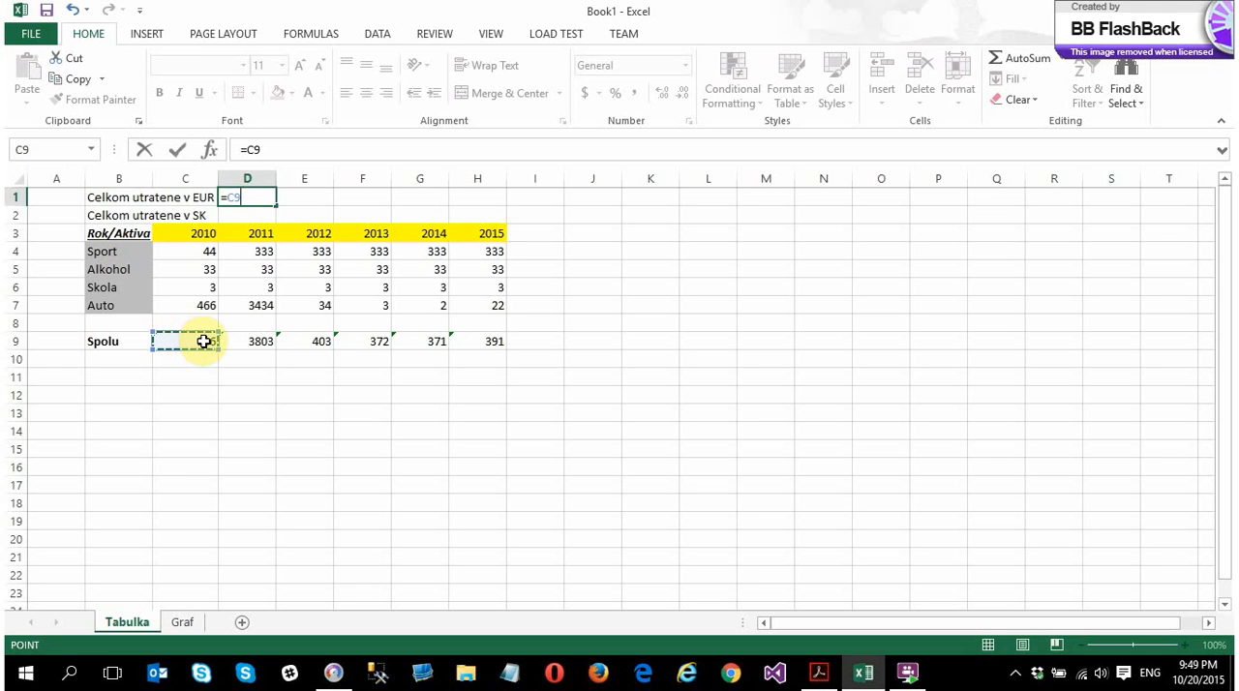
type("+")
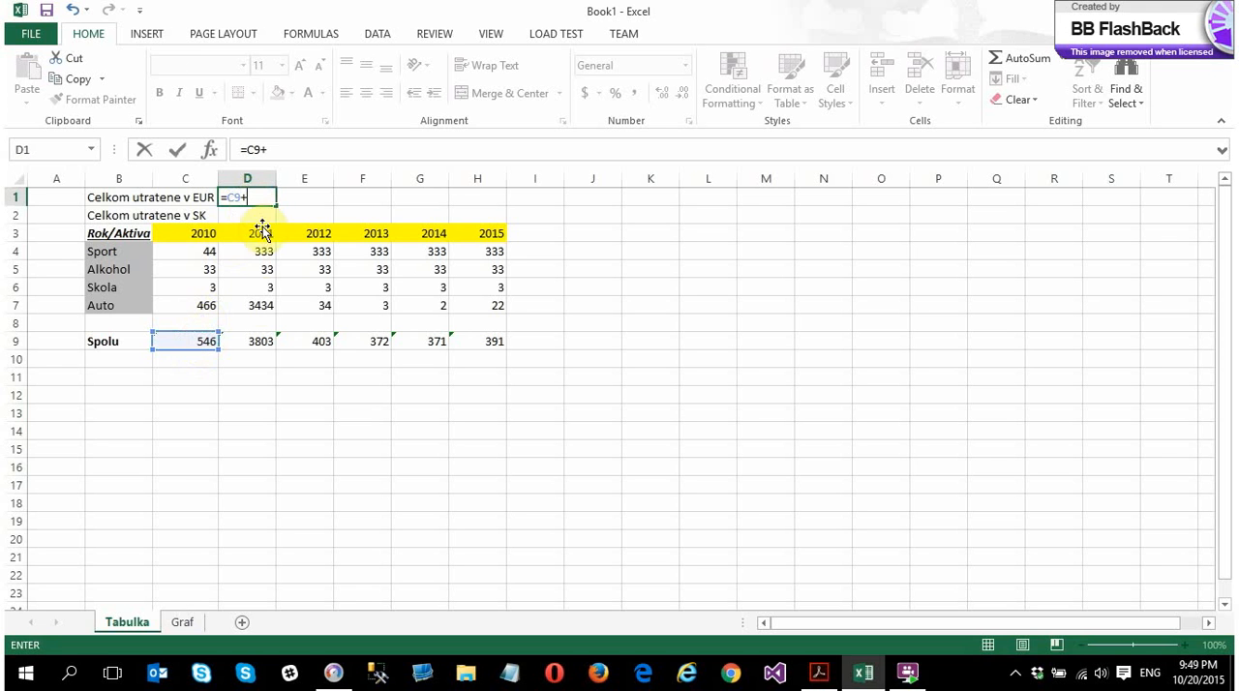
left_click(252, 339)
type("+")
left_click(320, 342)
type("+")
left_click(353, 343)
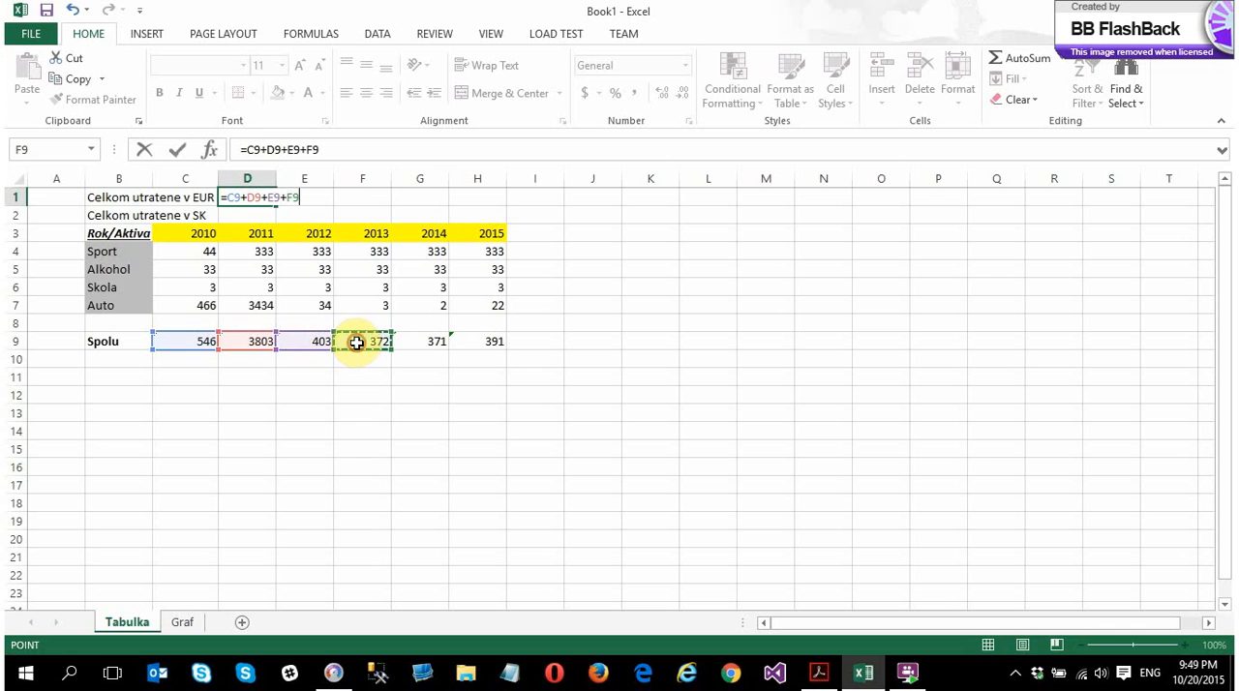
type("+")
left_click(414, 342)
type("+")
left_click(477, 343)
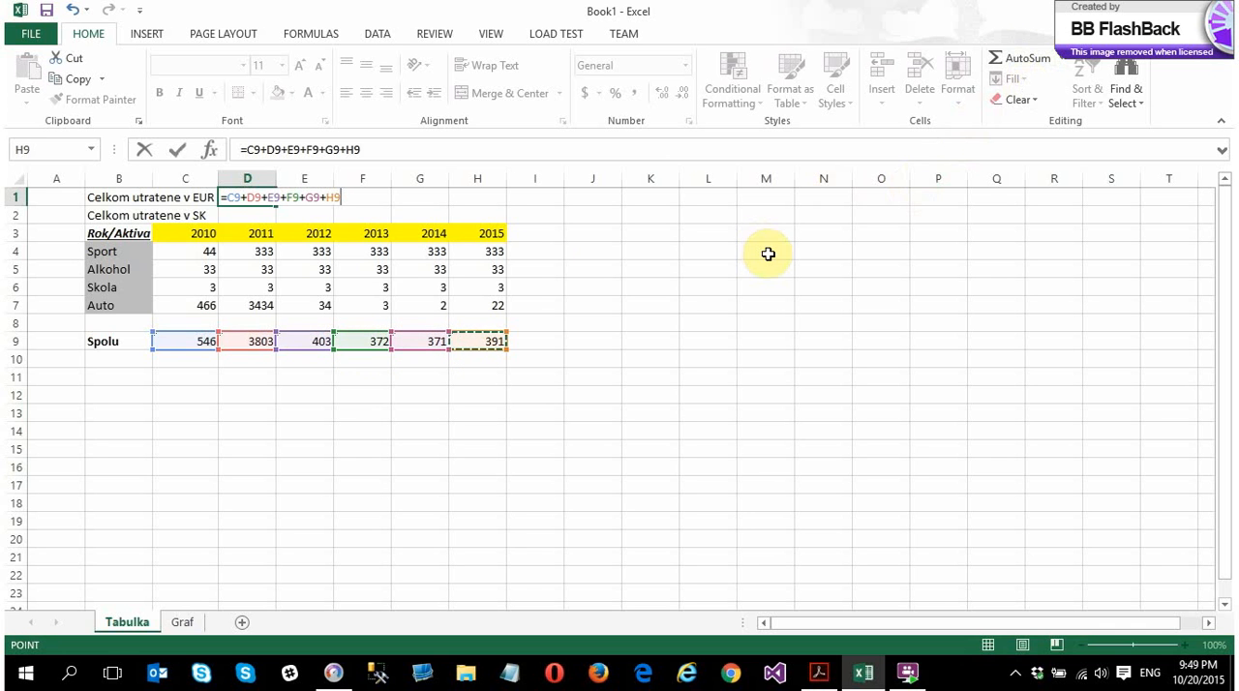
key("Return")
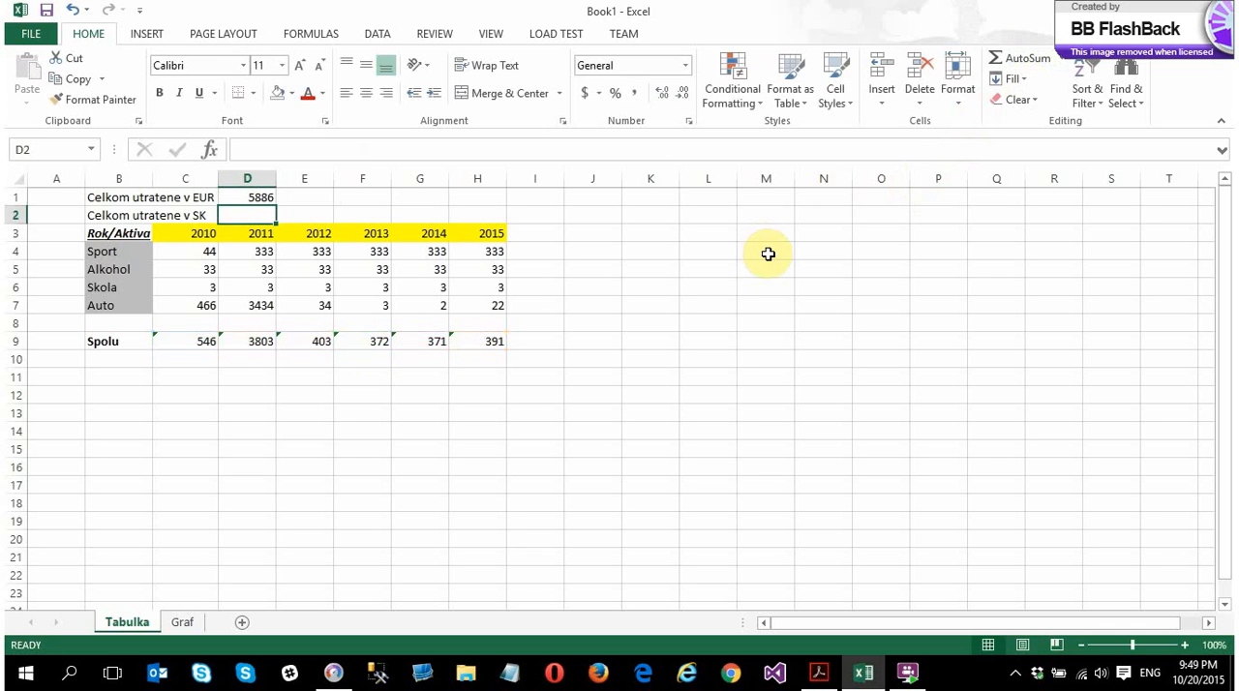
left_click(247, 198)
Set the 2011 Sport value in D4 to 1 and check the dependent totals in D9 and D1
left_click(264, 253)
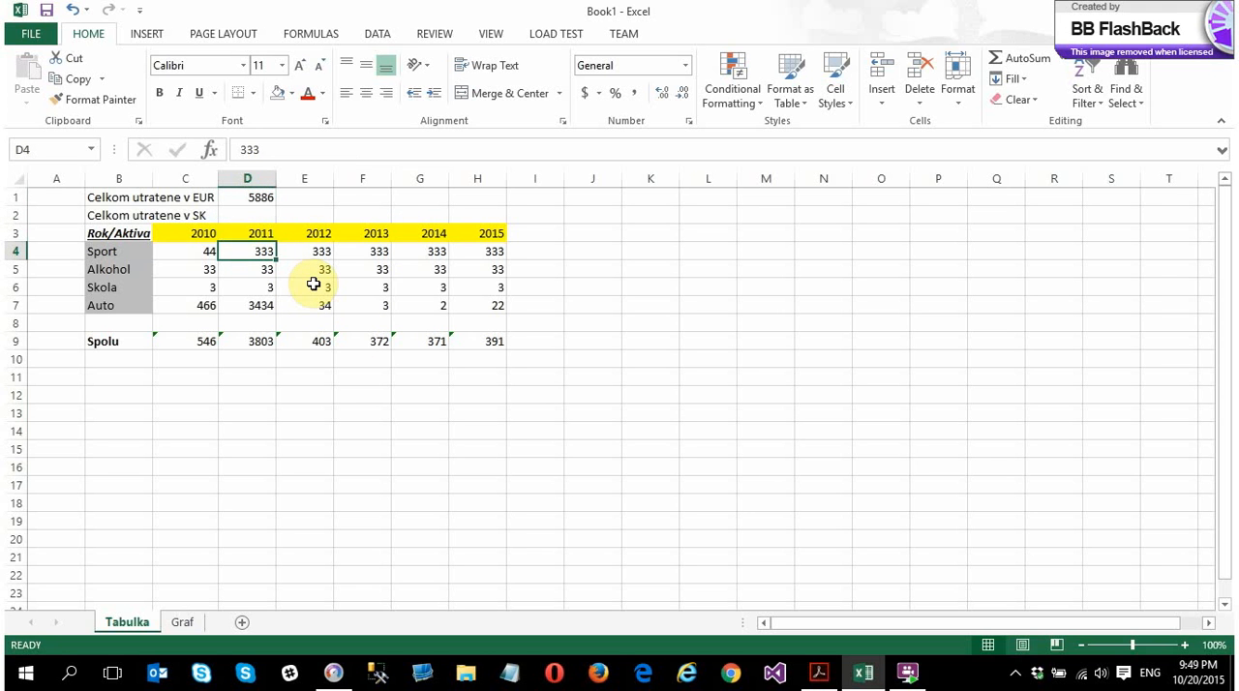
type("1")
key("Return")
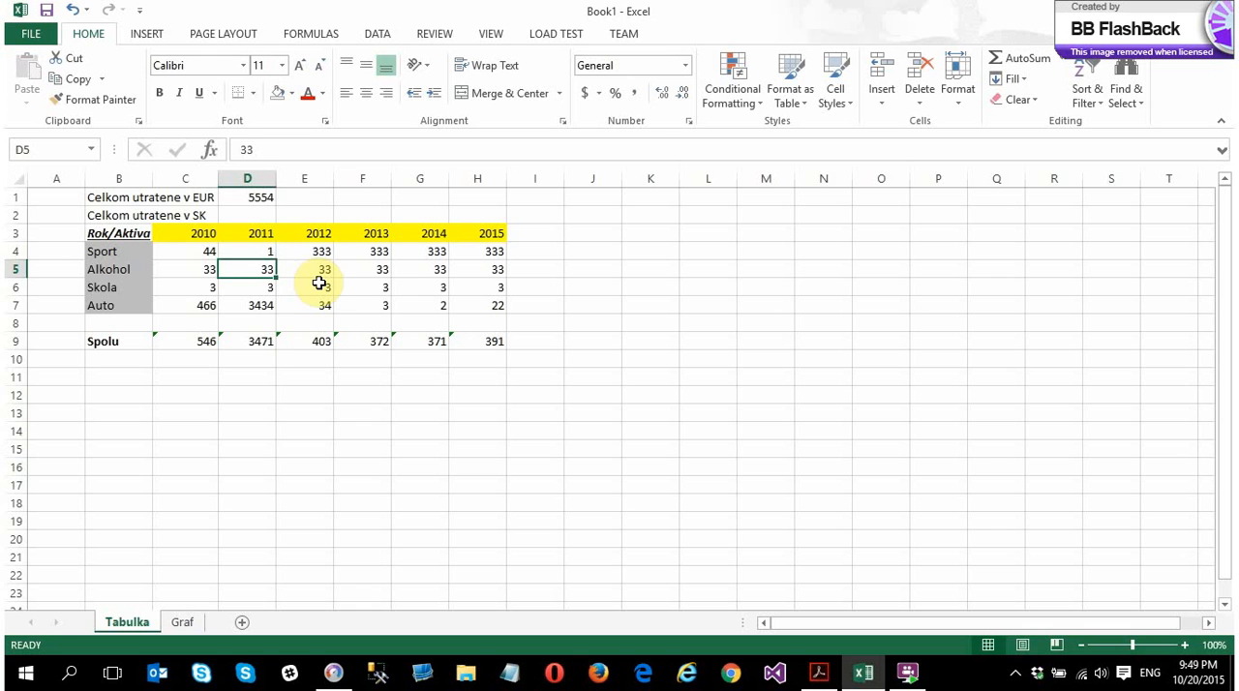
left_click(253, 347)
left_click(264, 199)
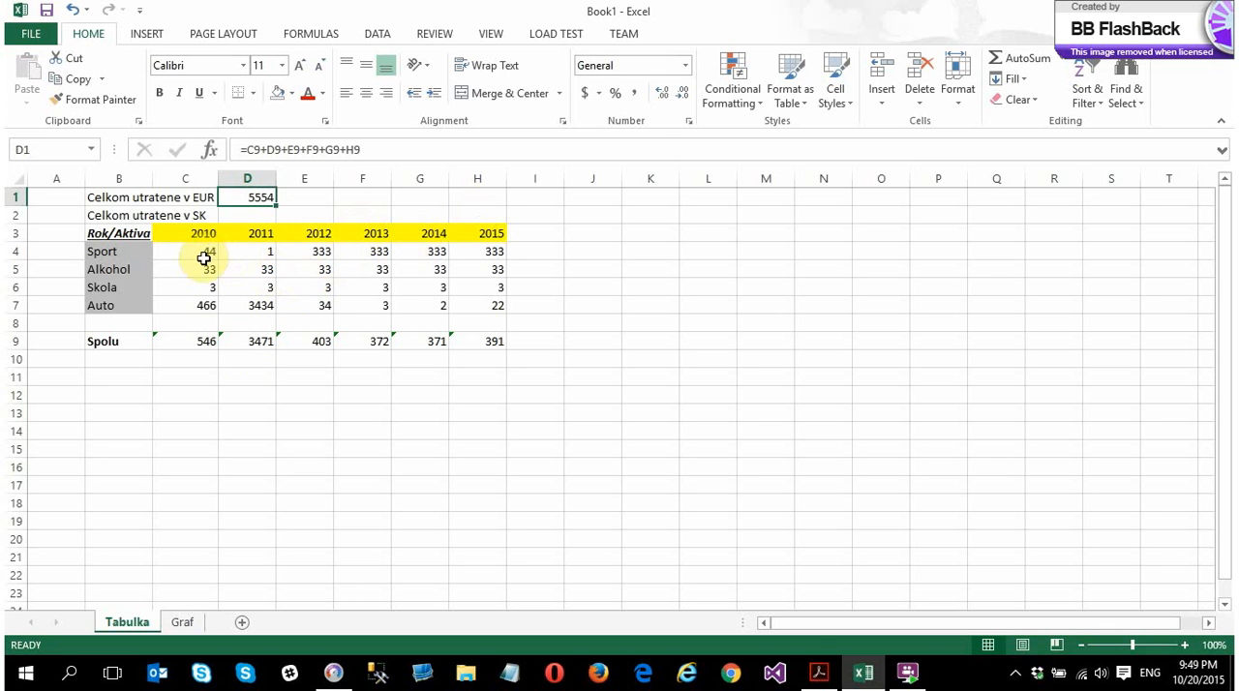
Apply the Euro accounting format with two decimal places to the table values and totals in C4:H9
left_click_drag(198, 254, 484, 341)
left_click(599, 93)
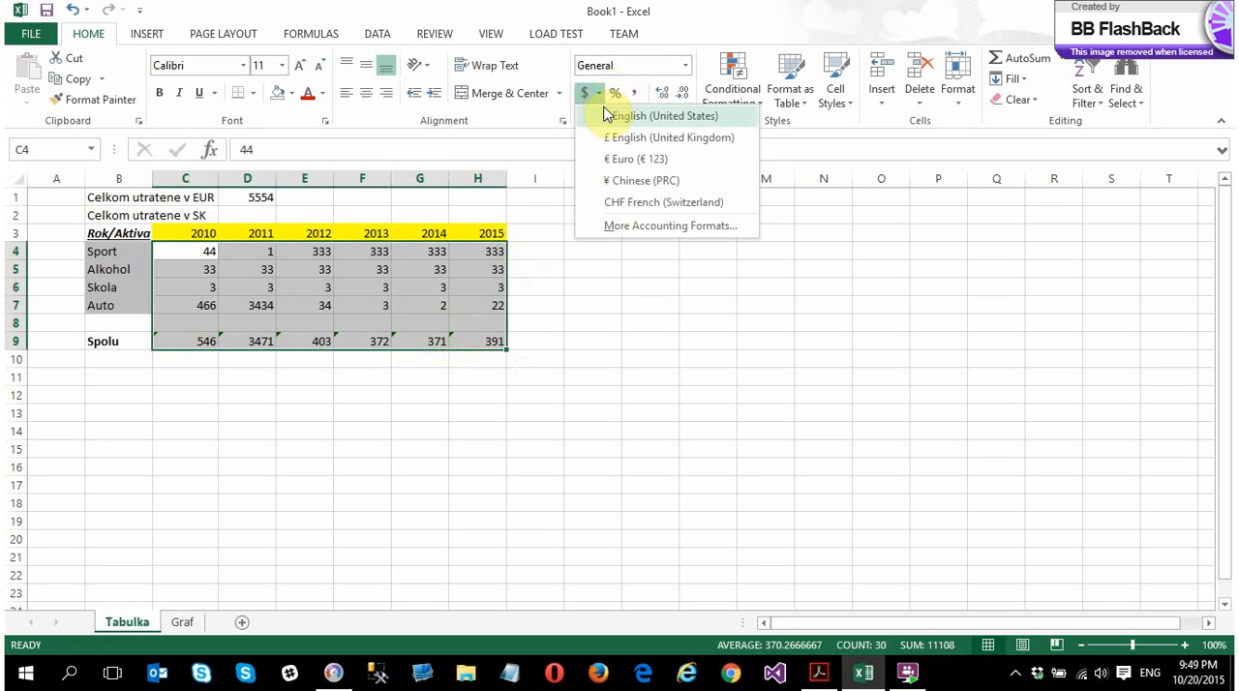
left_click(616, 165)
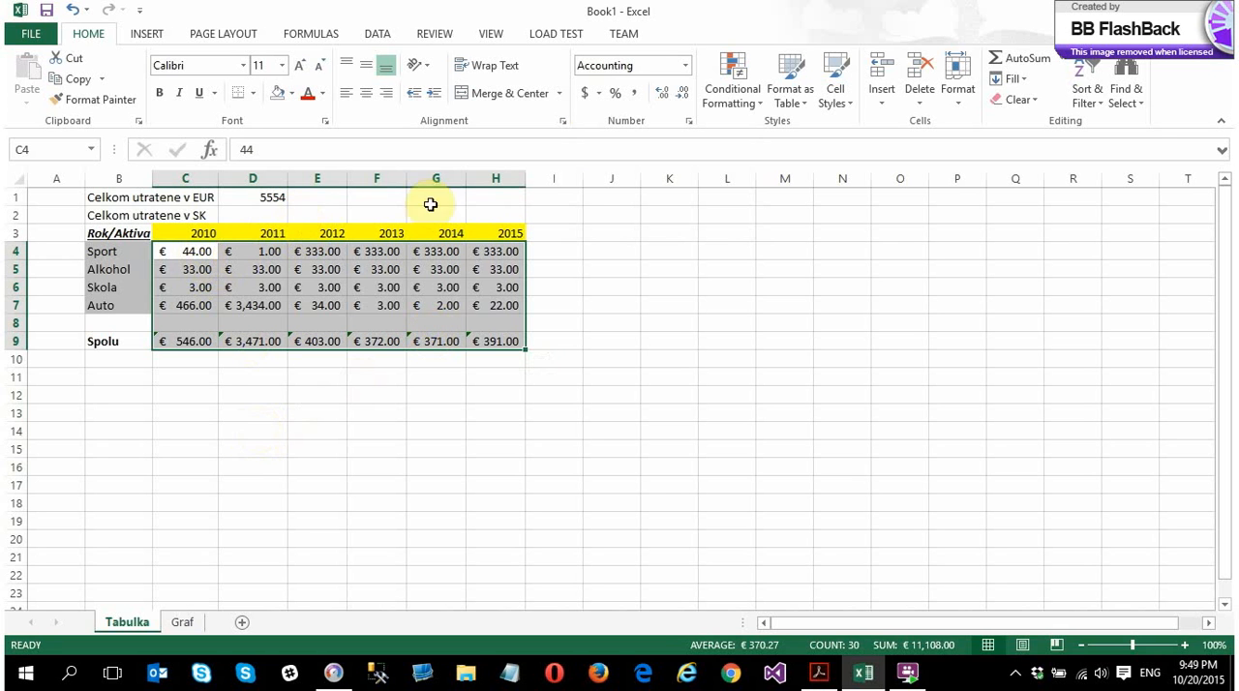
left_click(662, 95)
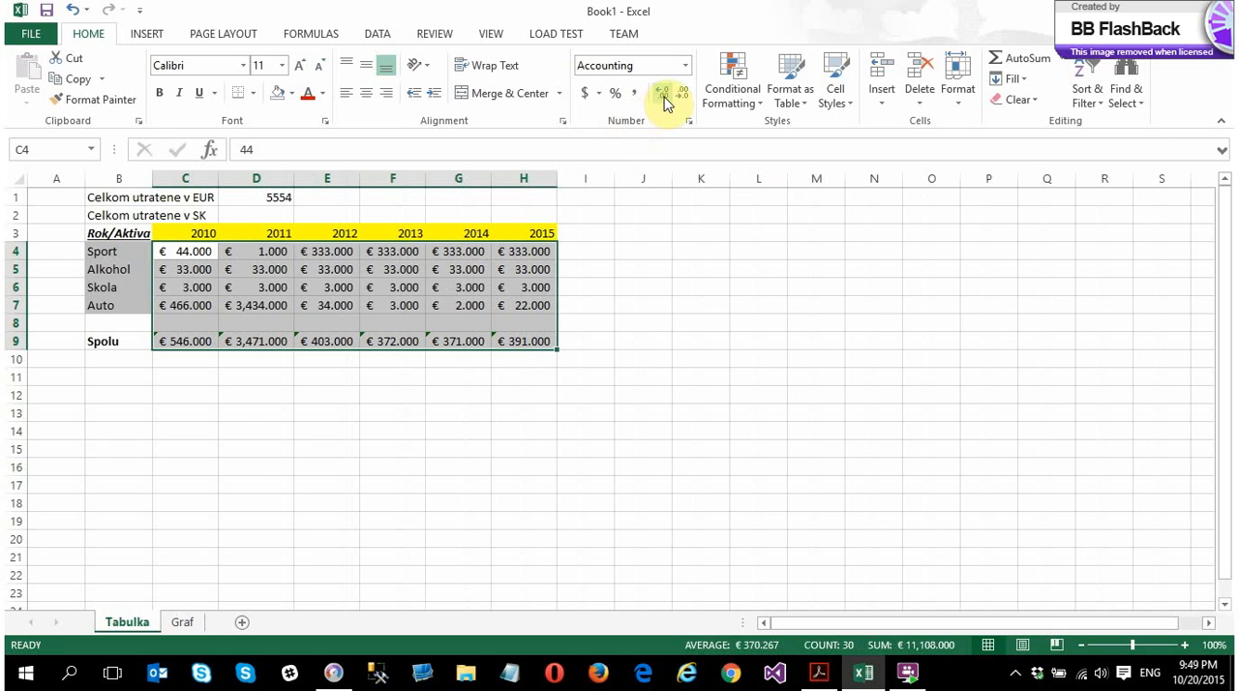
left_click(687, 96)
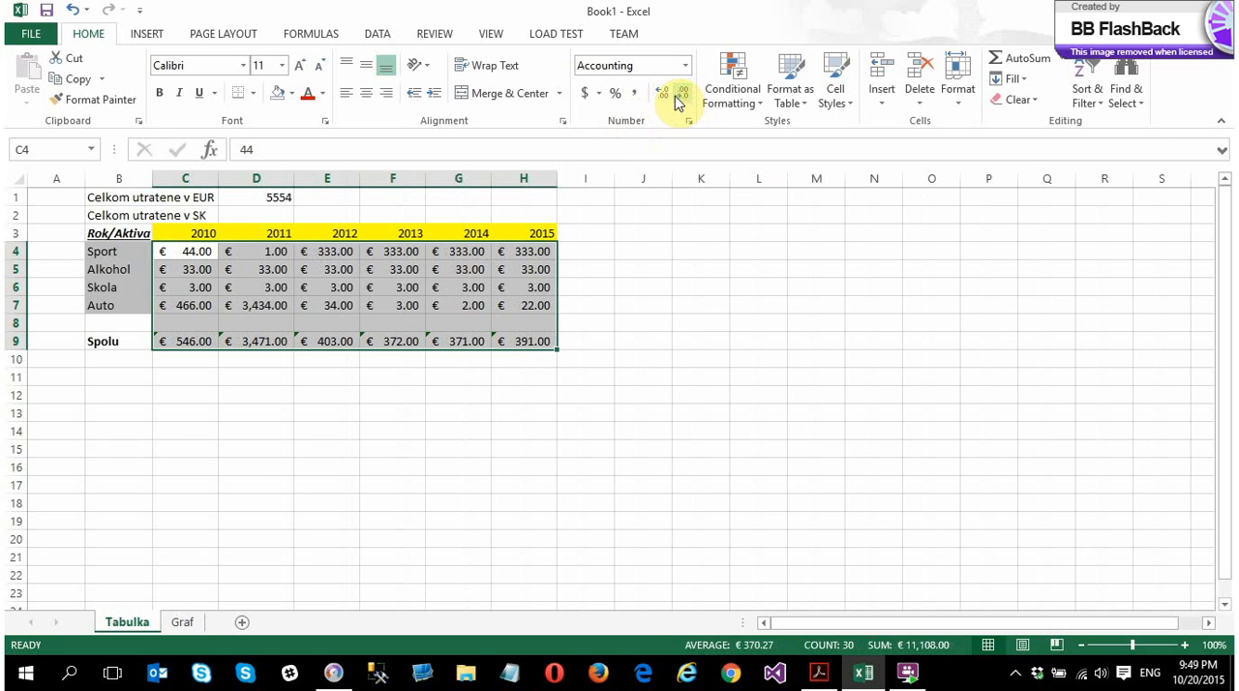
Apply the Euro accounting format to the overall total in D1
left_click(283, 199)
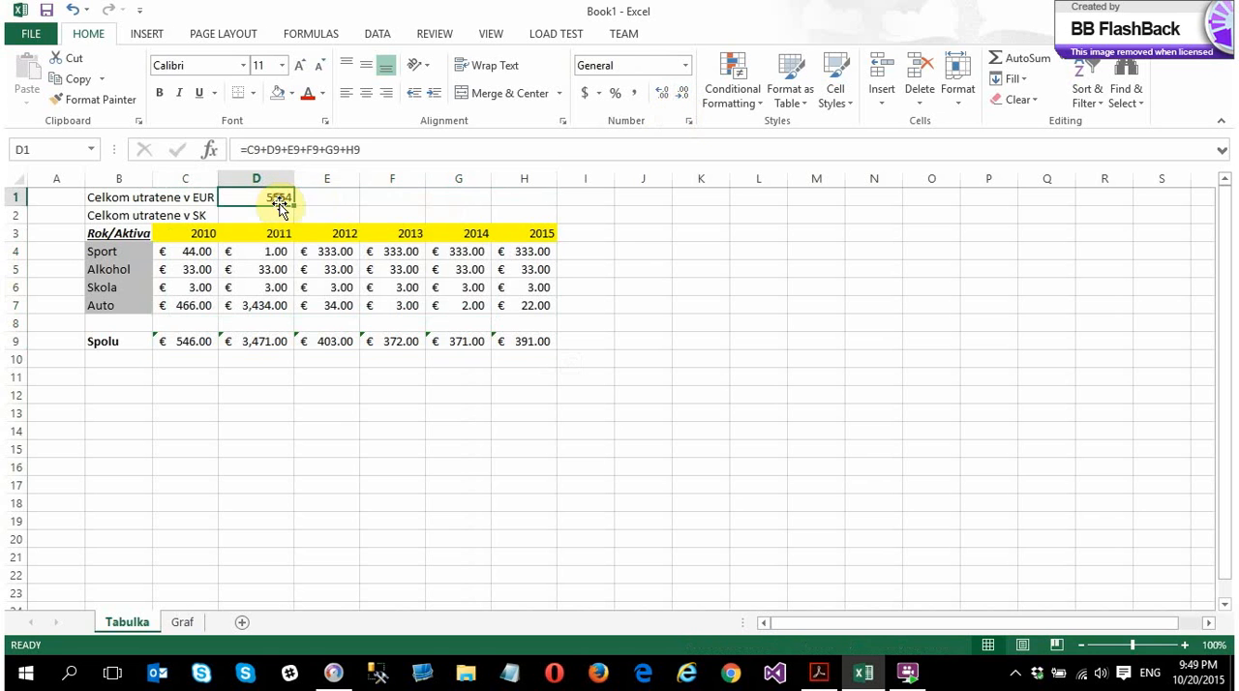
left_click(600, 96)
left_click(634, 158)
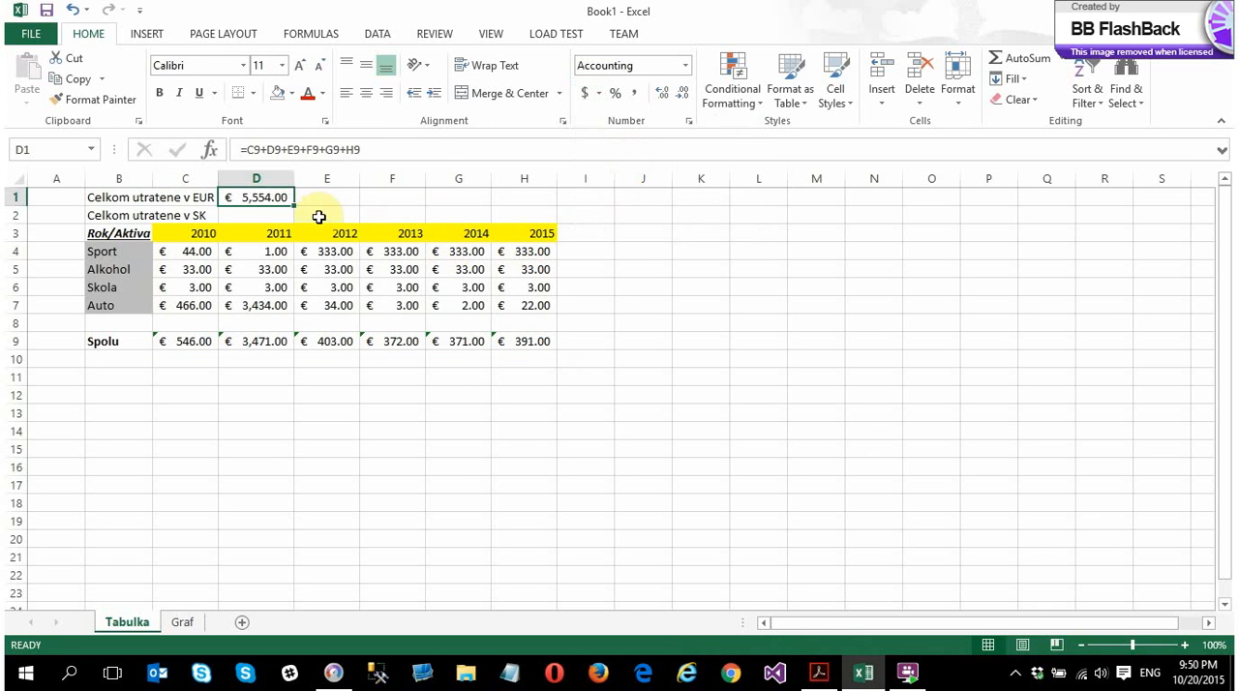
left_click(262, 216)
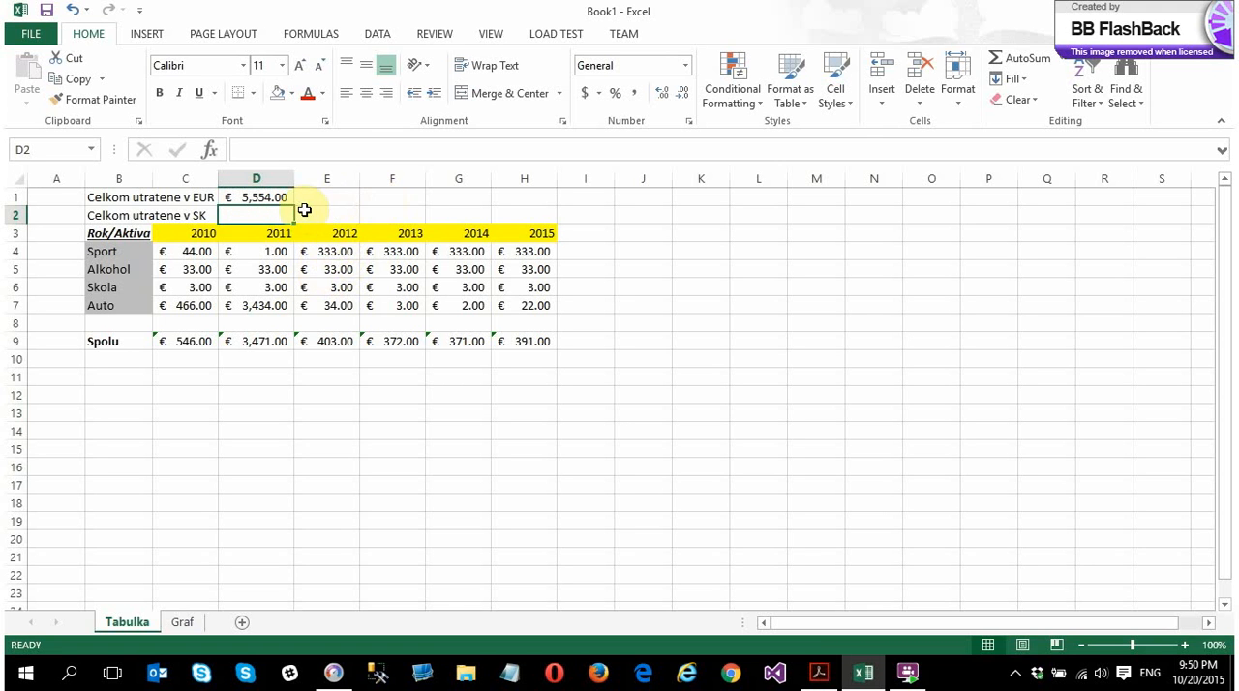
left_click(264, 197)
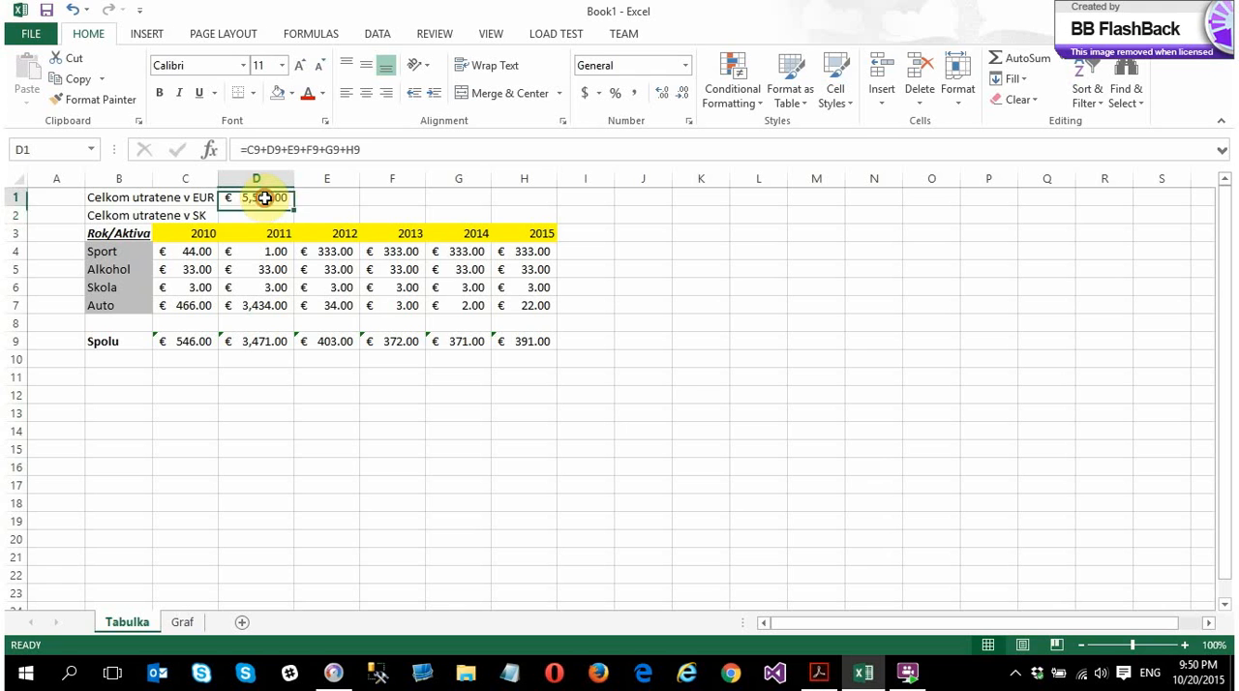
Enter 13,45 with a decimal comma in the empty cell N8 and apply the Number format to it
left_click(900, 325)
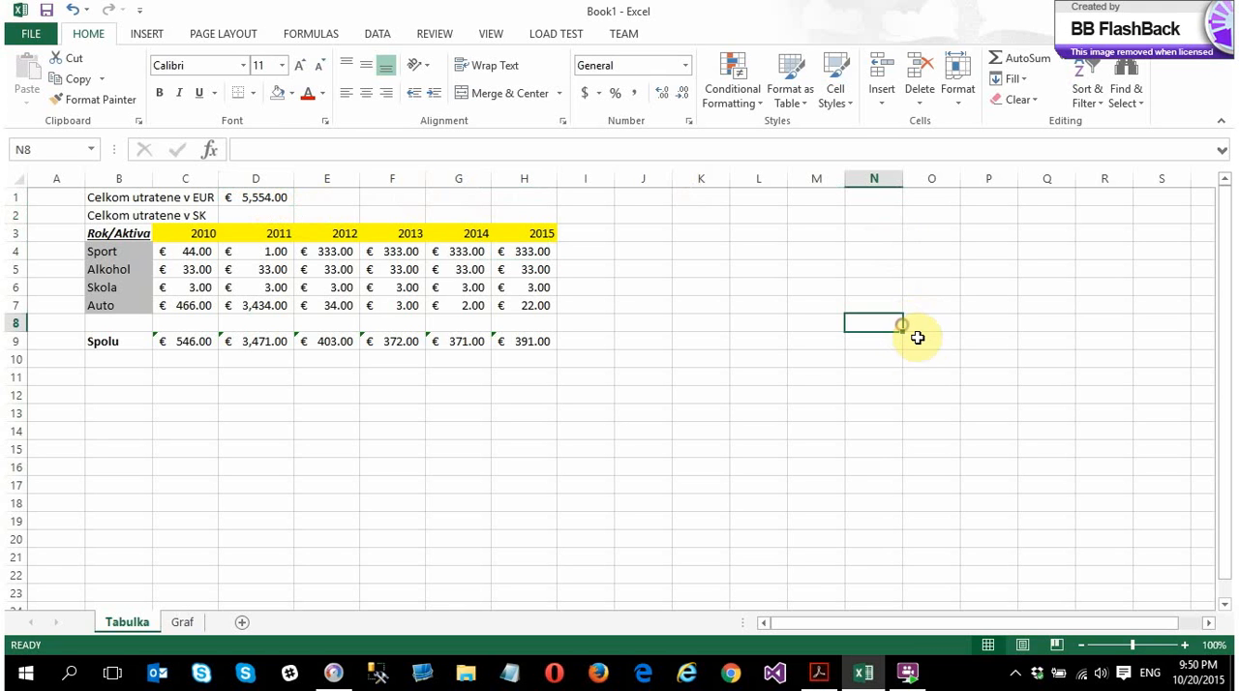
type("13,45")
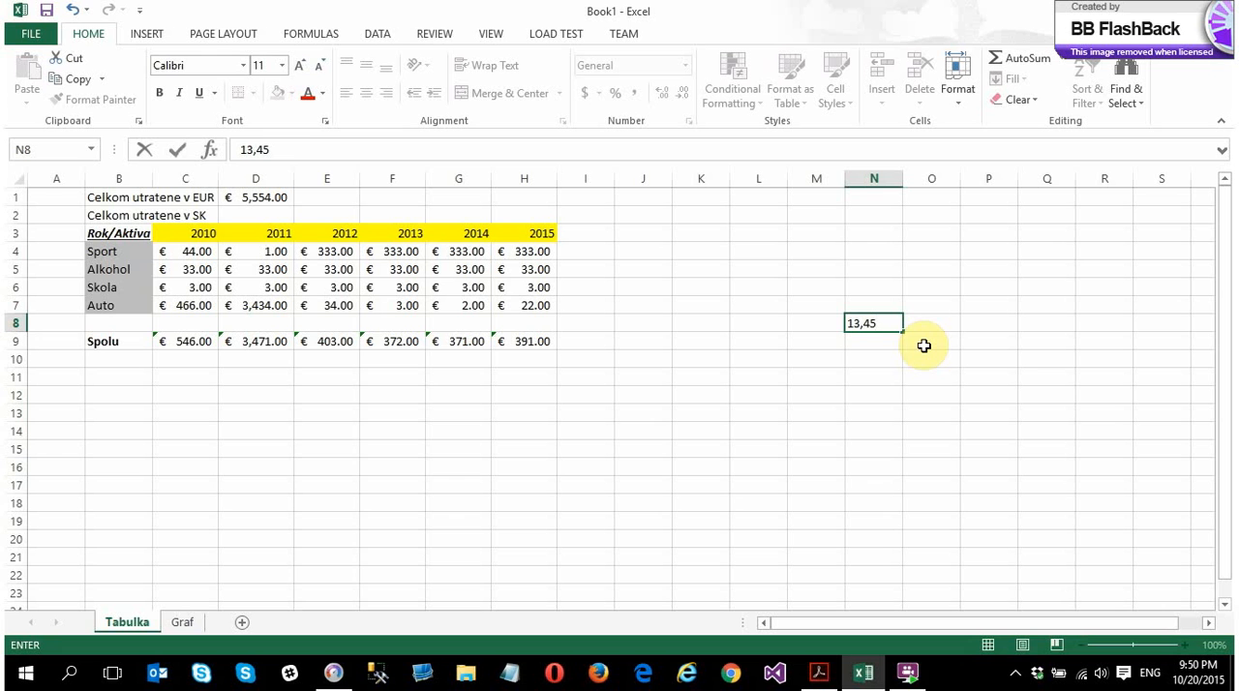
key("Return")
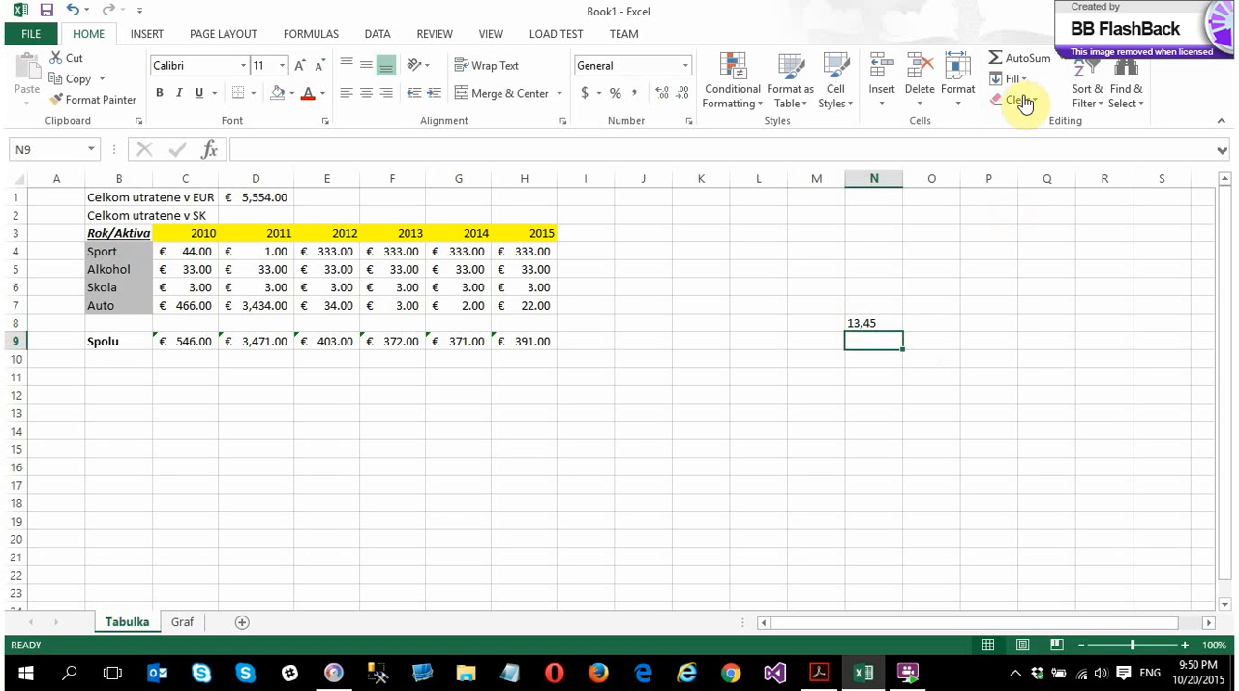
left_click(872, 325)
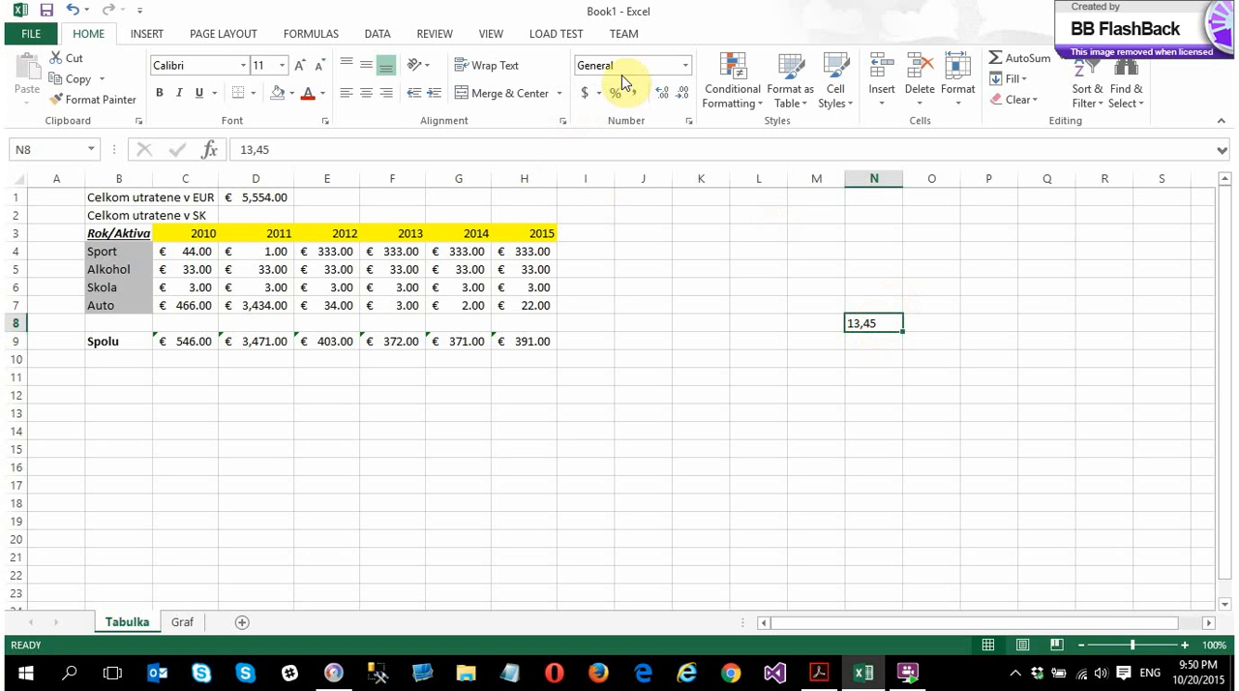
left_click(688, 66)
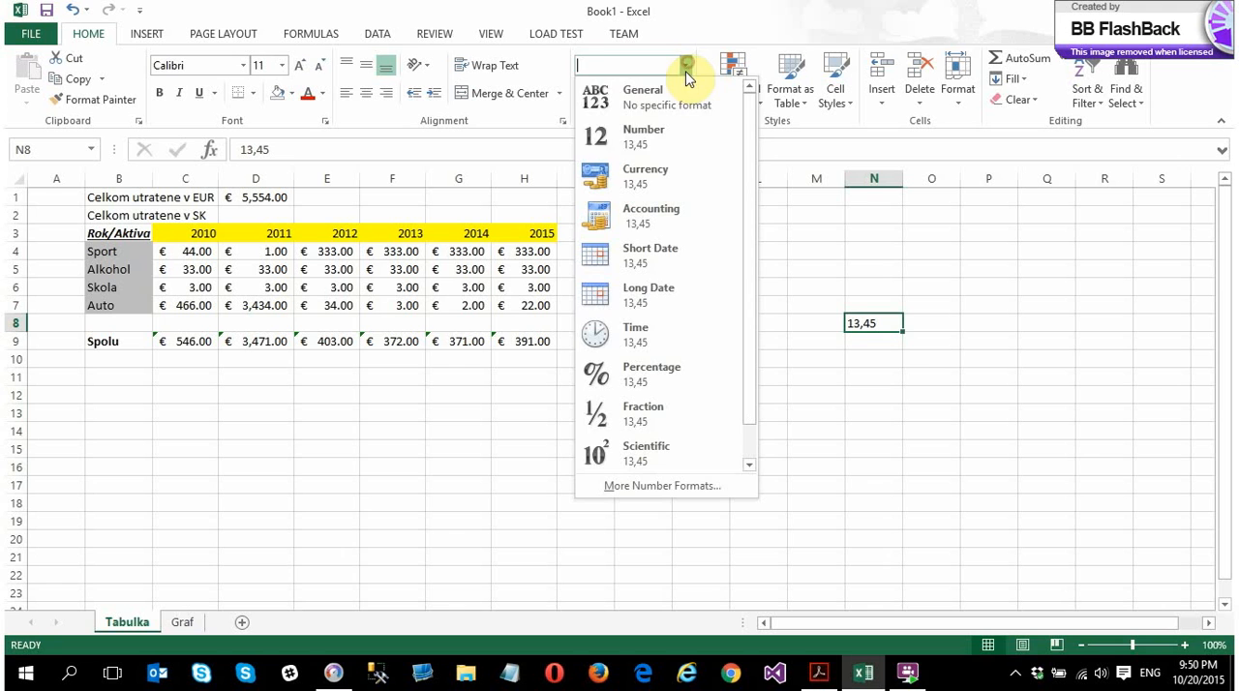
left_click(665, 135)
left_click(880, 343)
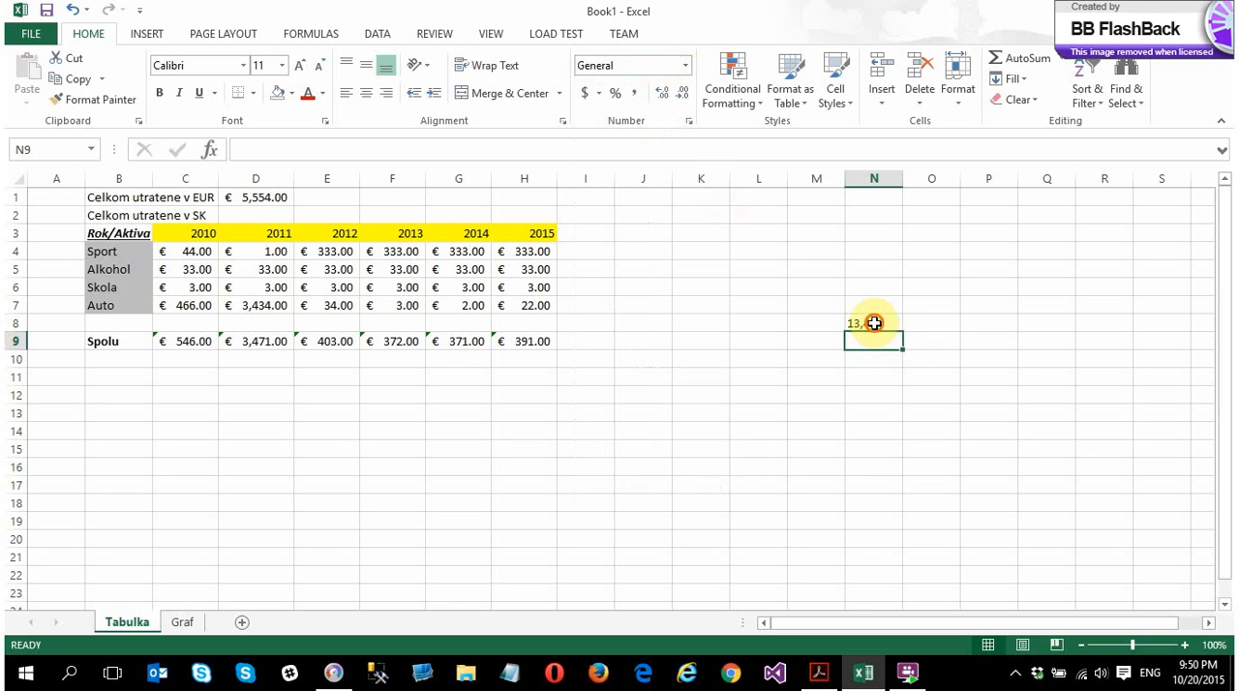
Replace the value in N8 with 13.45, using a decimal point
left_click(876, 323)
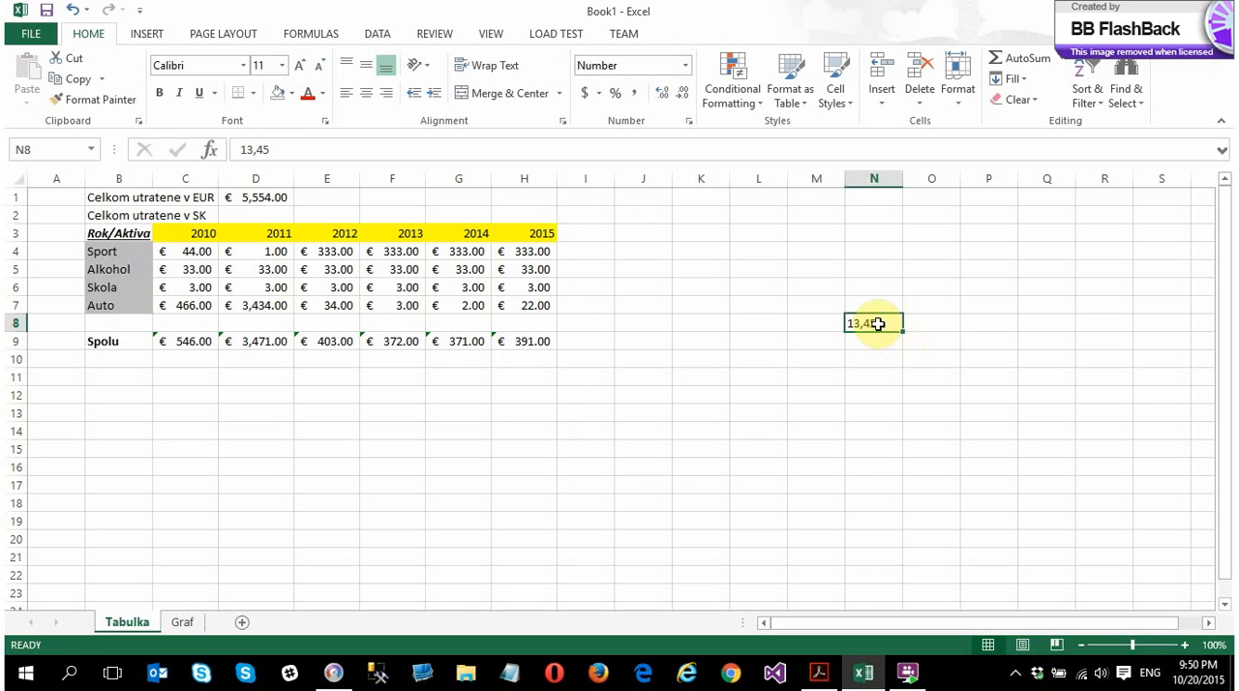
type("1")
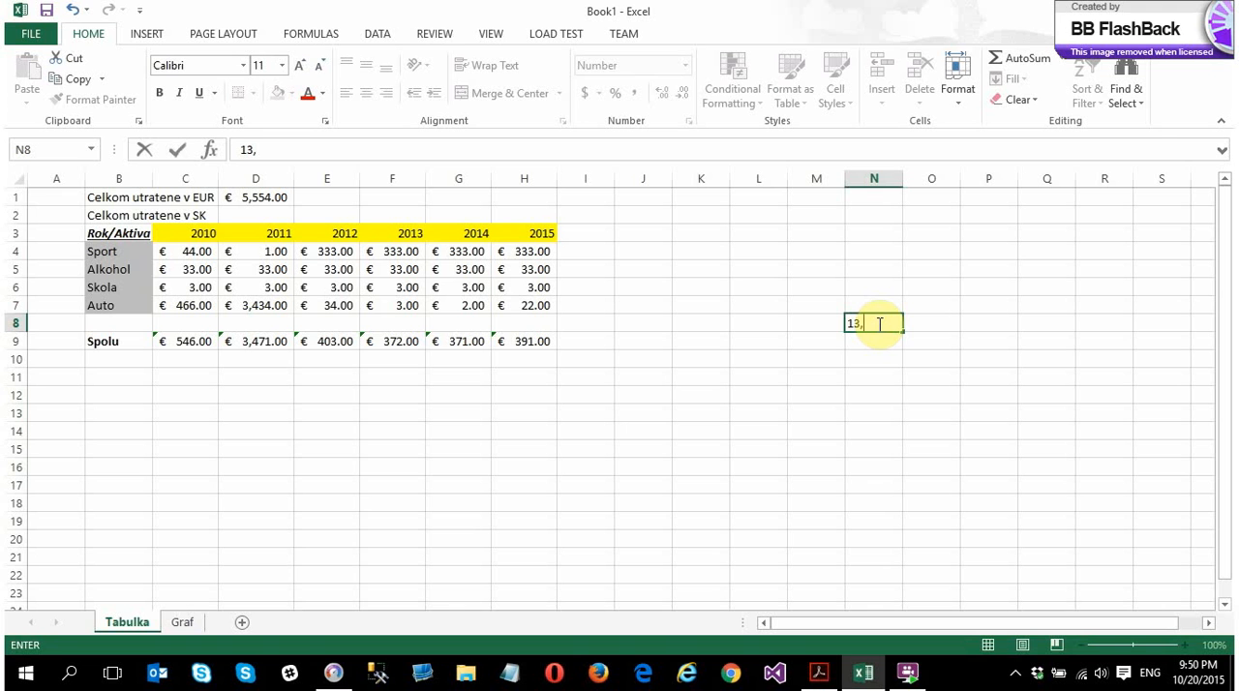
key("Return")
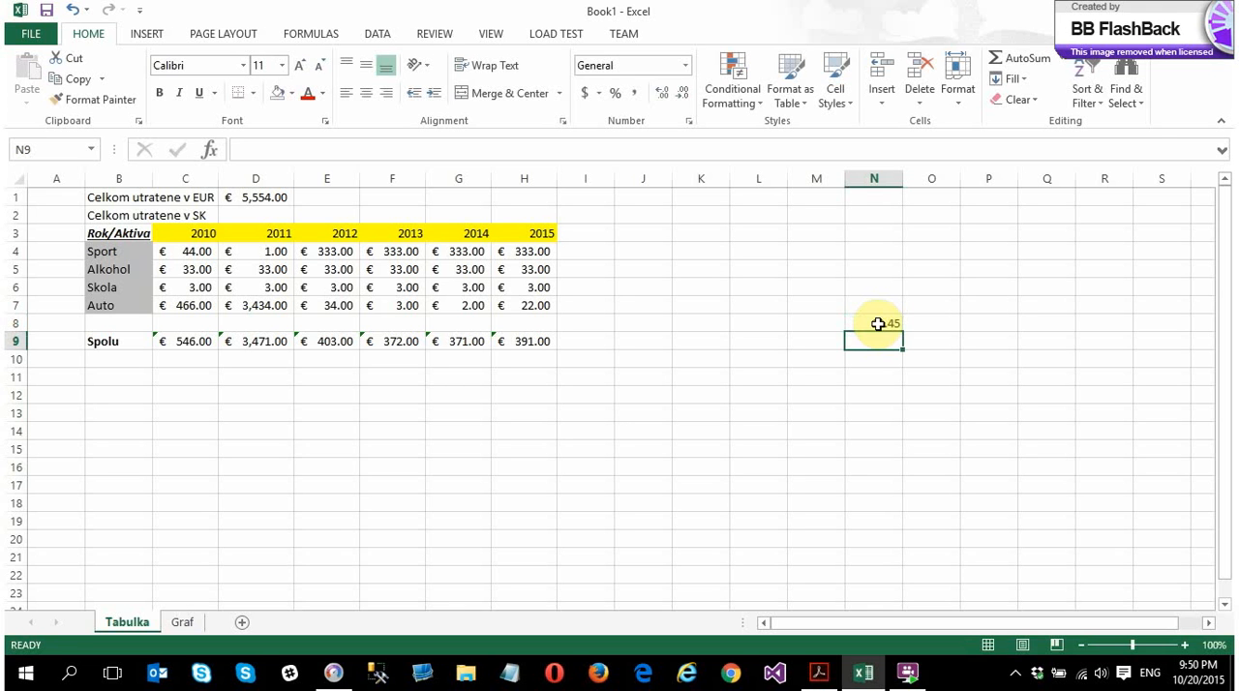
Change N8 back to the decimal-comma entry 13,45 and reselect the cell
left_click(877, 323)
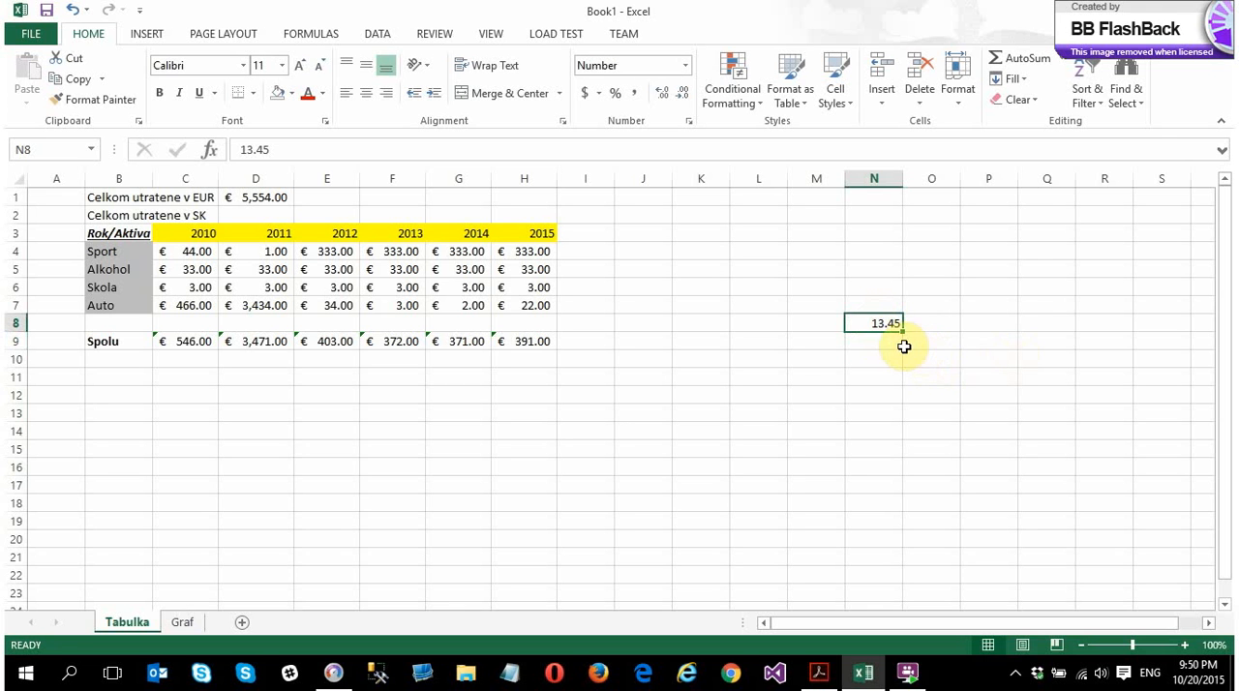
type("13,")
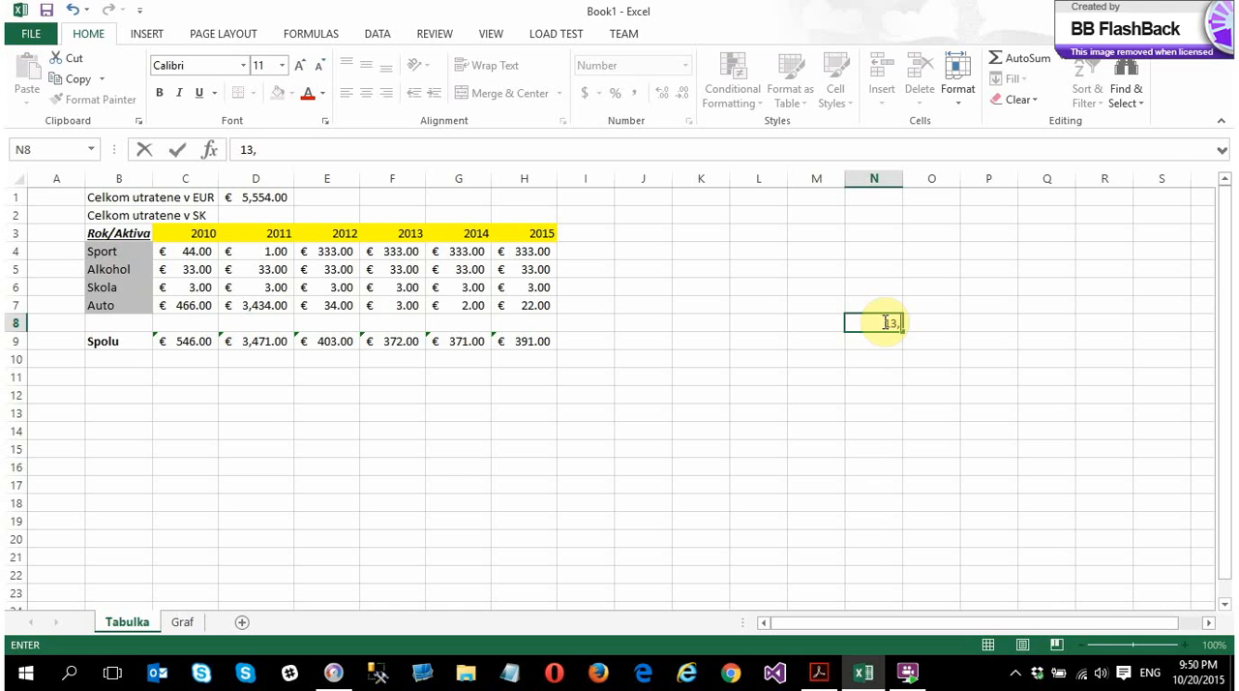
type("45")
key("Return")
left_click(885, 323)
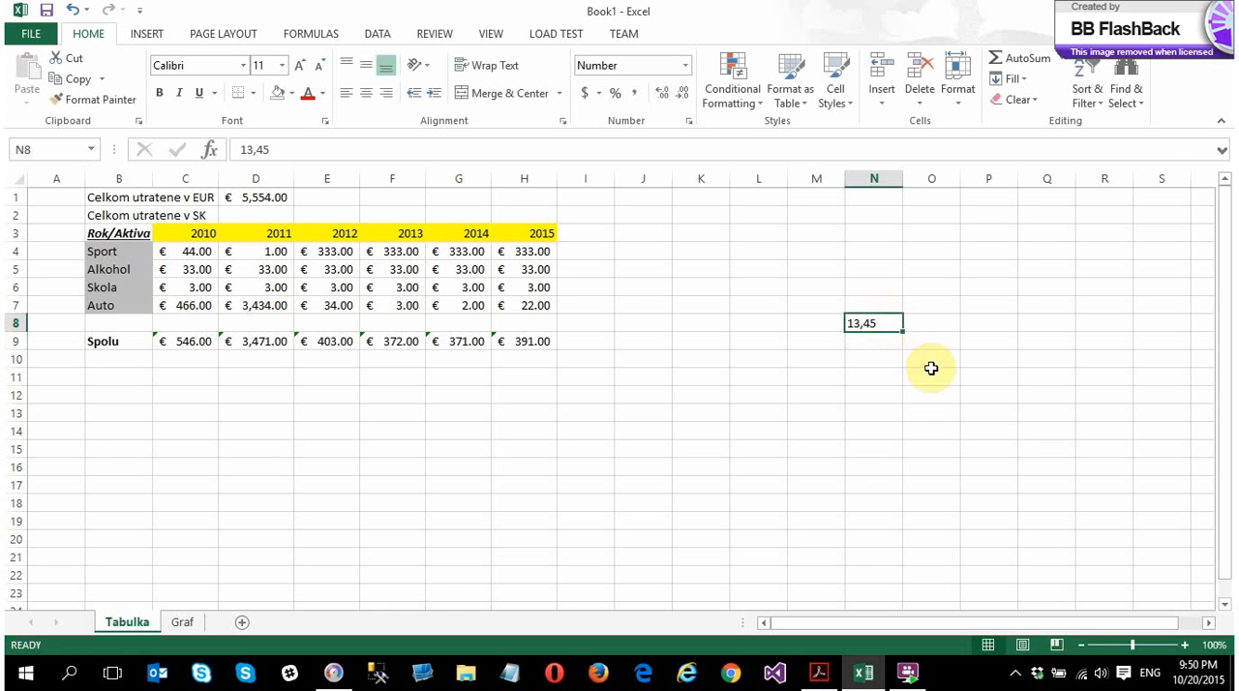
Enter the whole number 13 in N9, directly below the decimal-comma entry
left_click(862, 339)
type("13")
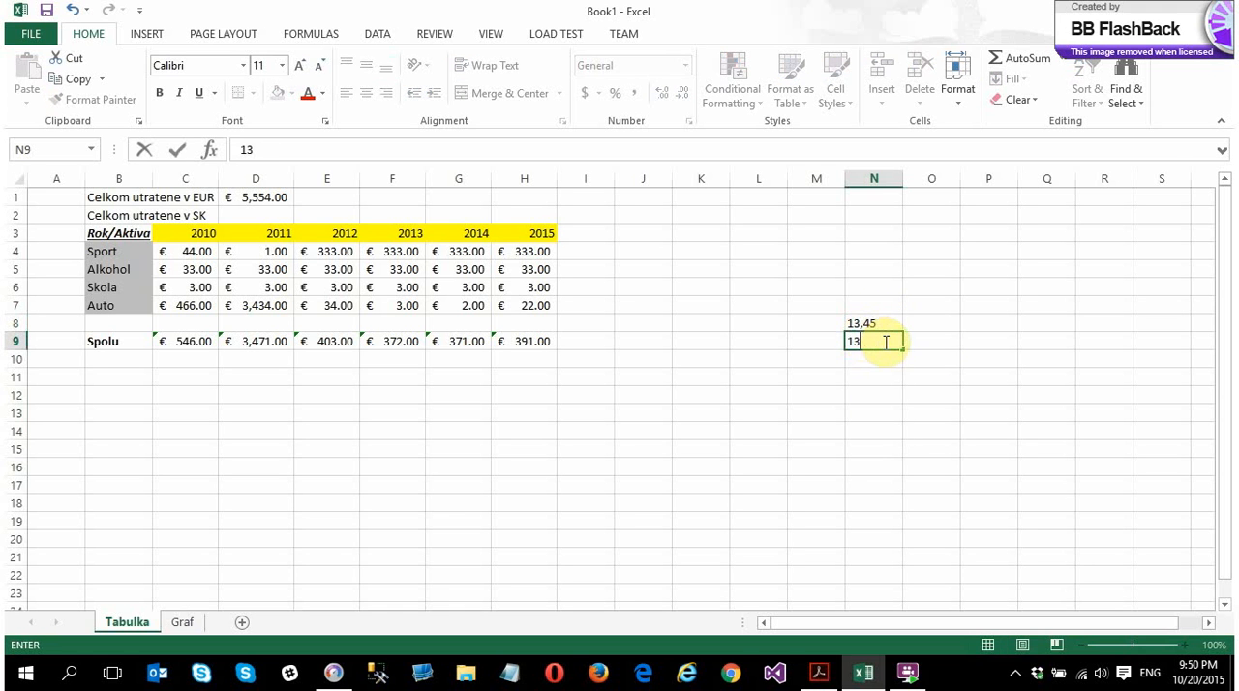
key("Return")
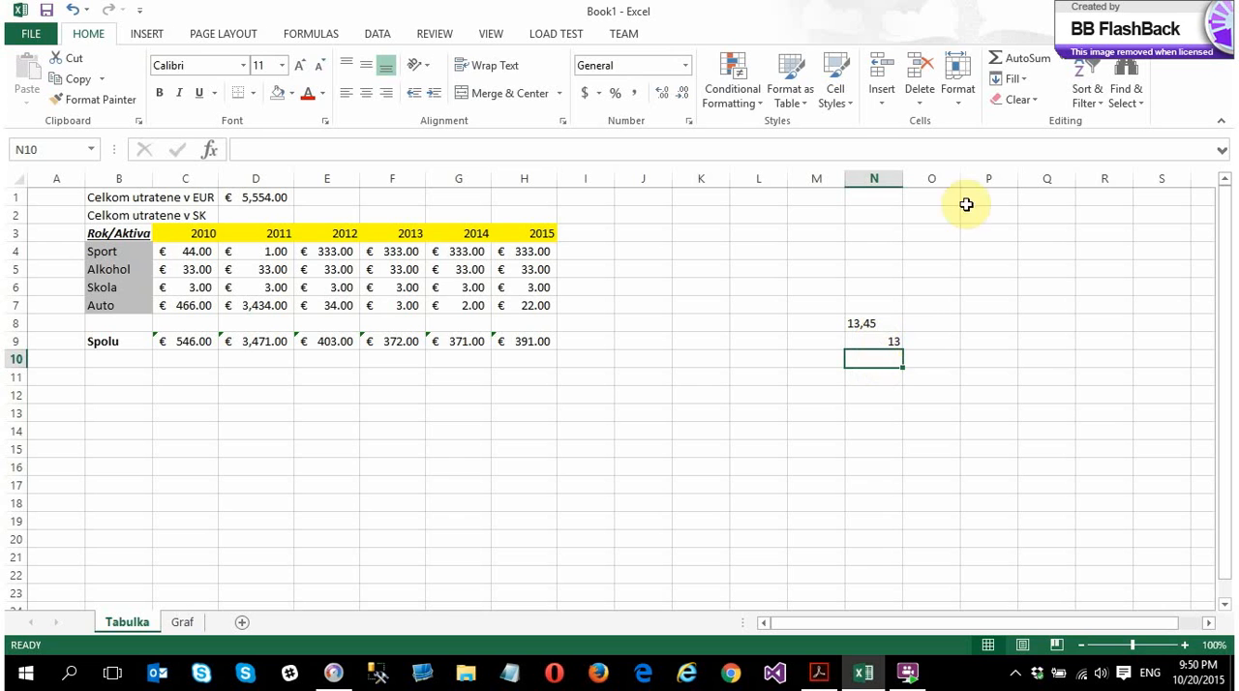
Add an AutoSum of N8:N9 in cell N10
left_click(1022, 58)
left_click(872, 327)
left_click_drag(872, 334, 876, 343)
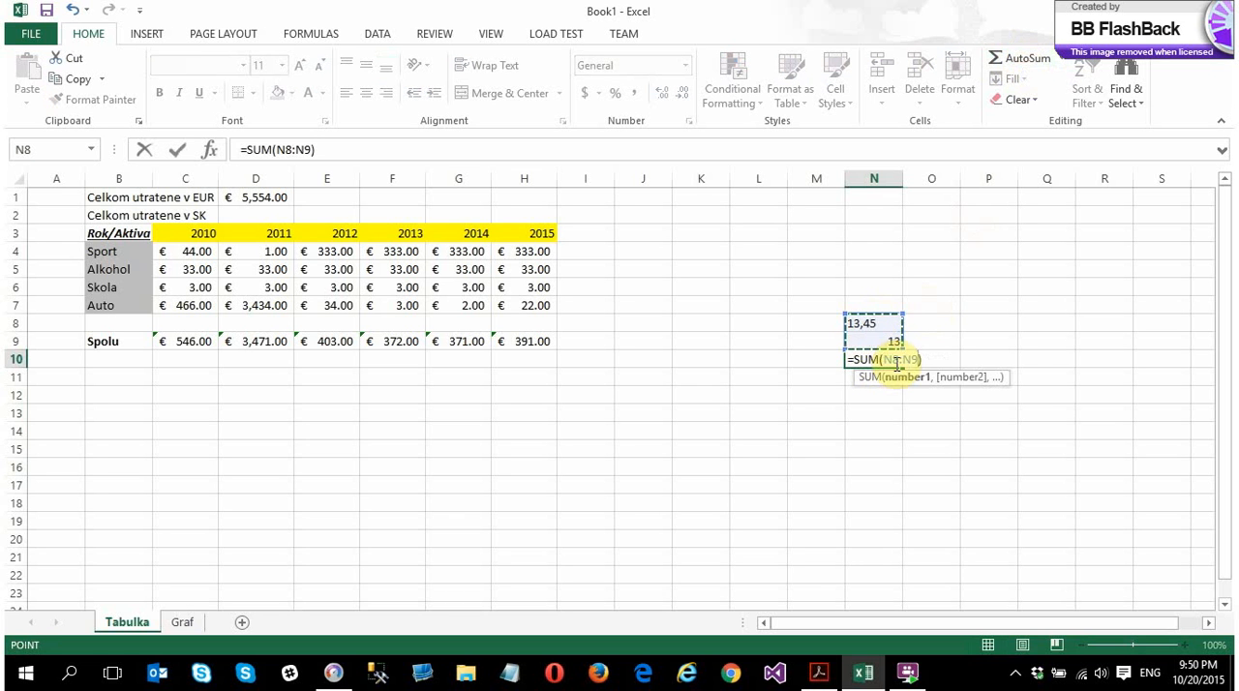
key("Return")
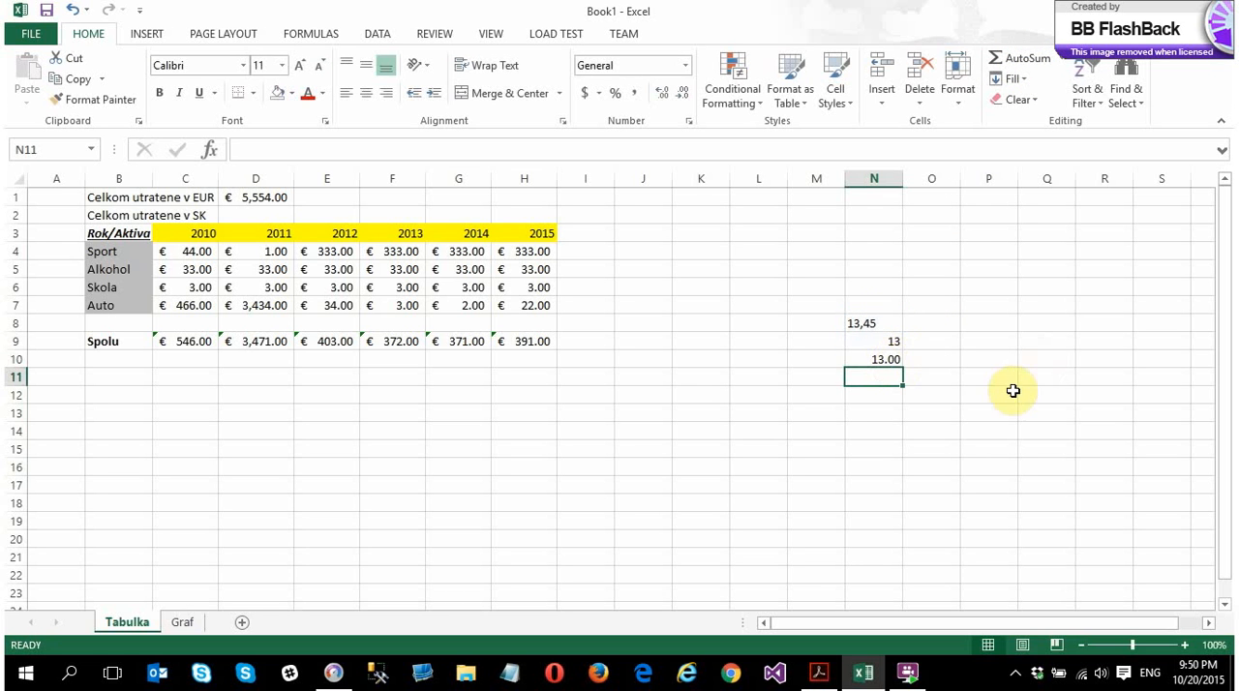
left_click(878, 360)
Edit N8 to 13.45 with a decimal point and check the sum formula in N10
left_click(876, 326)
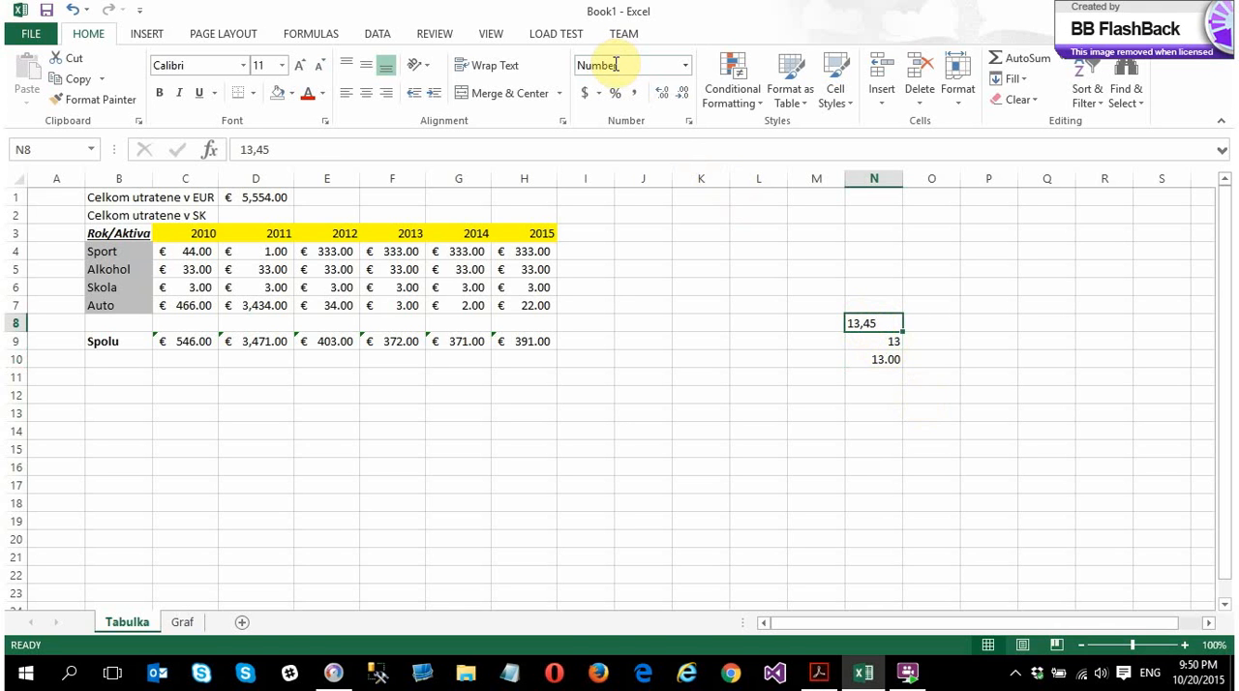
double_click(864, 327)
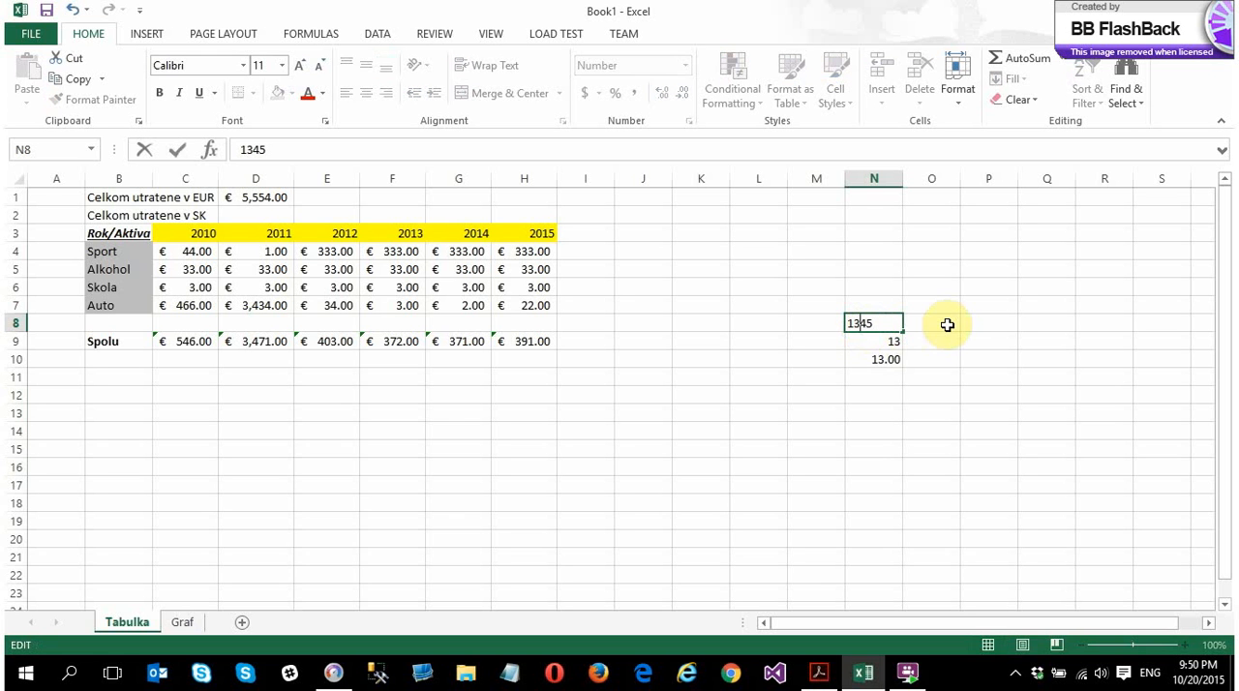
key("Return")
left_click(877, 368)
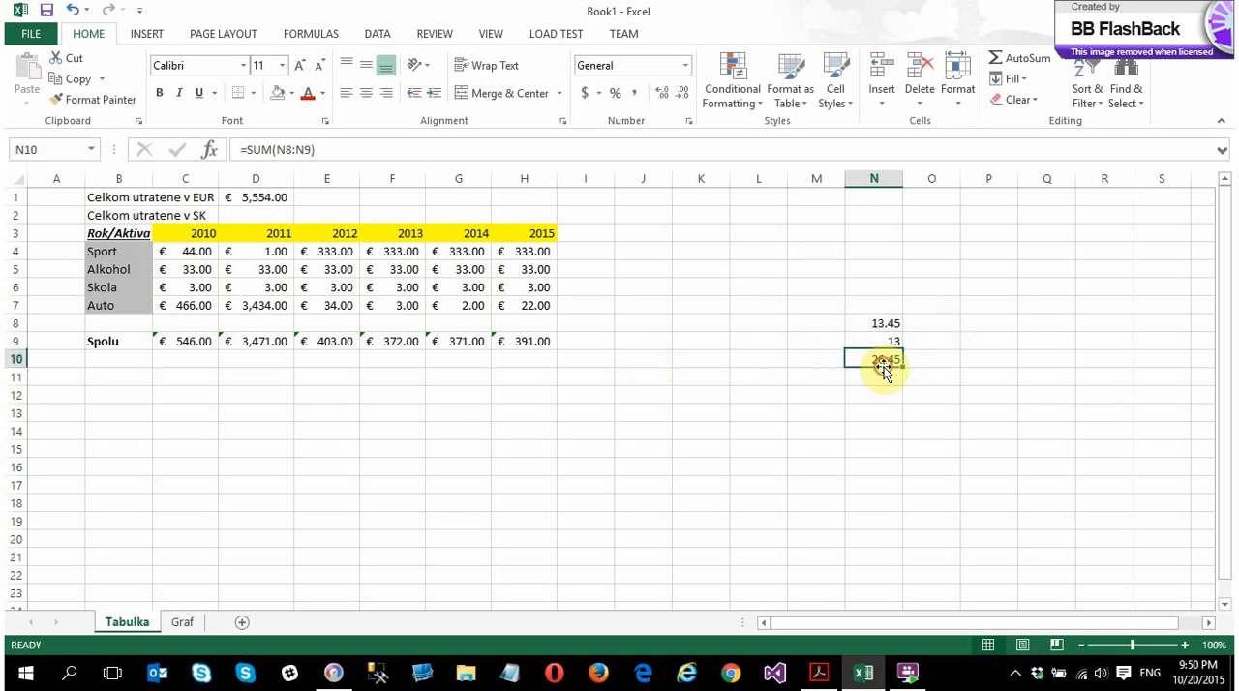
Clear the test numbers and their sum from N8:N10
left_click_drag(887, 329, 892, 364)
key("Delete")
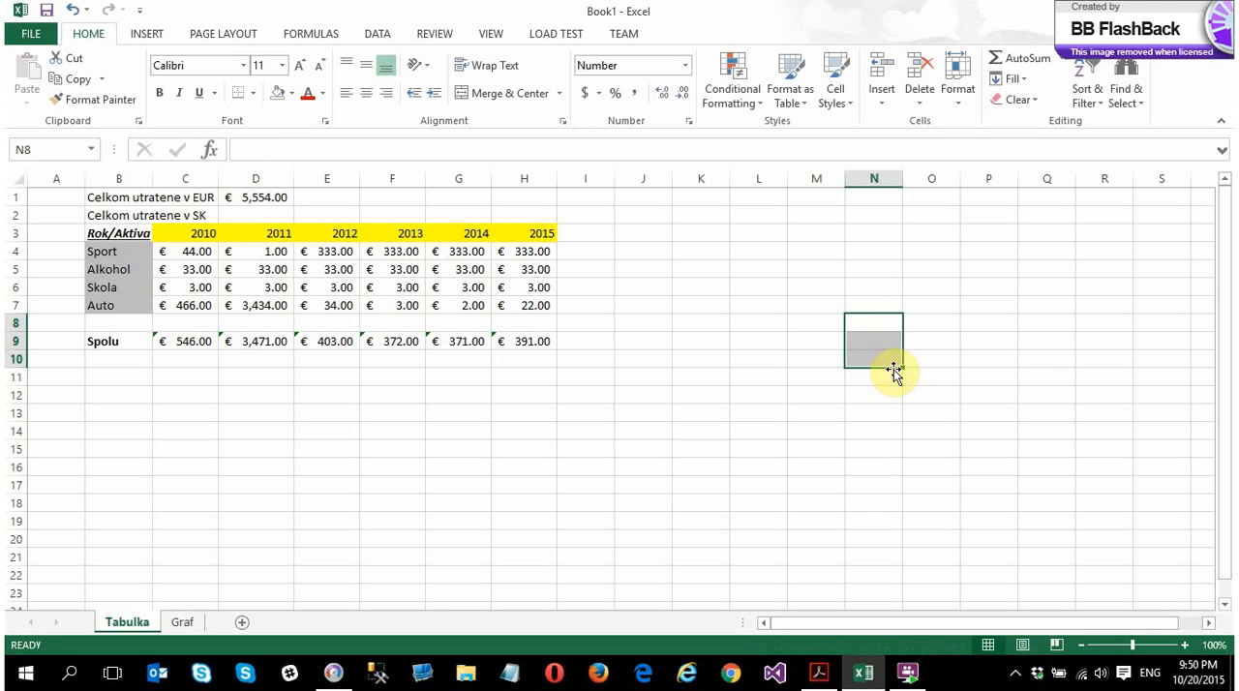
left_click(274, 219)
Enter the label Kurz in F1 and the exchange rate 30.126 beside it in G1
left_click(408, 199)
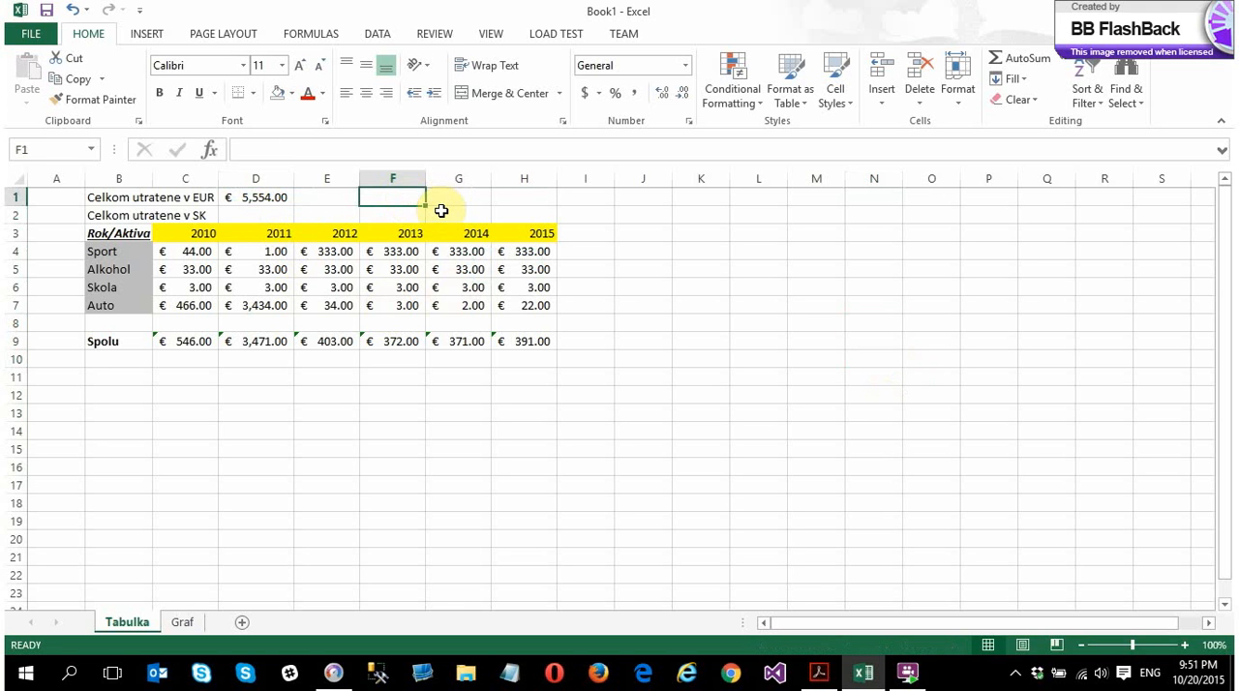
type("Kurz")
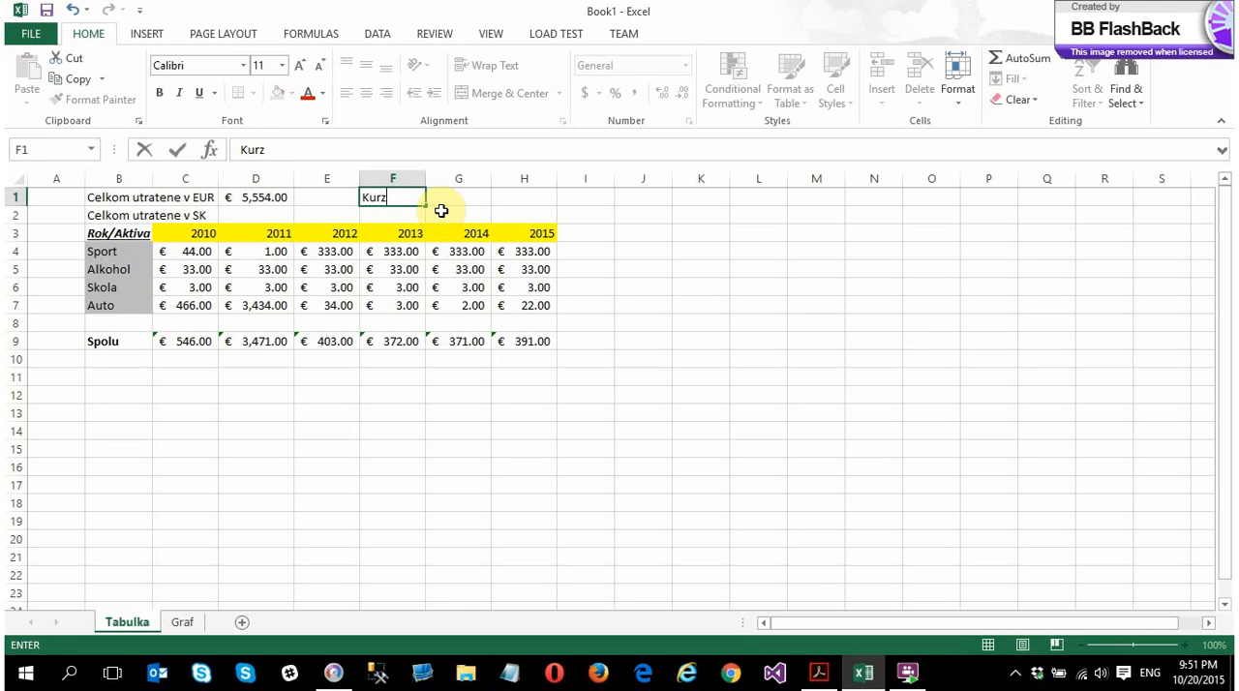
key("Return")
key("Up")
key("Right")
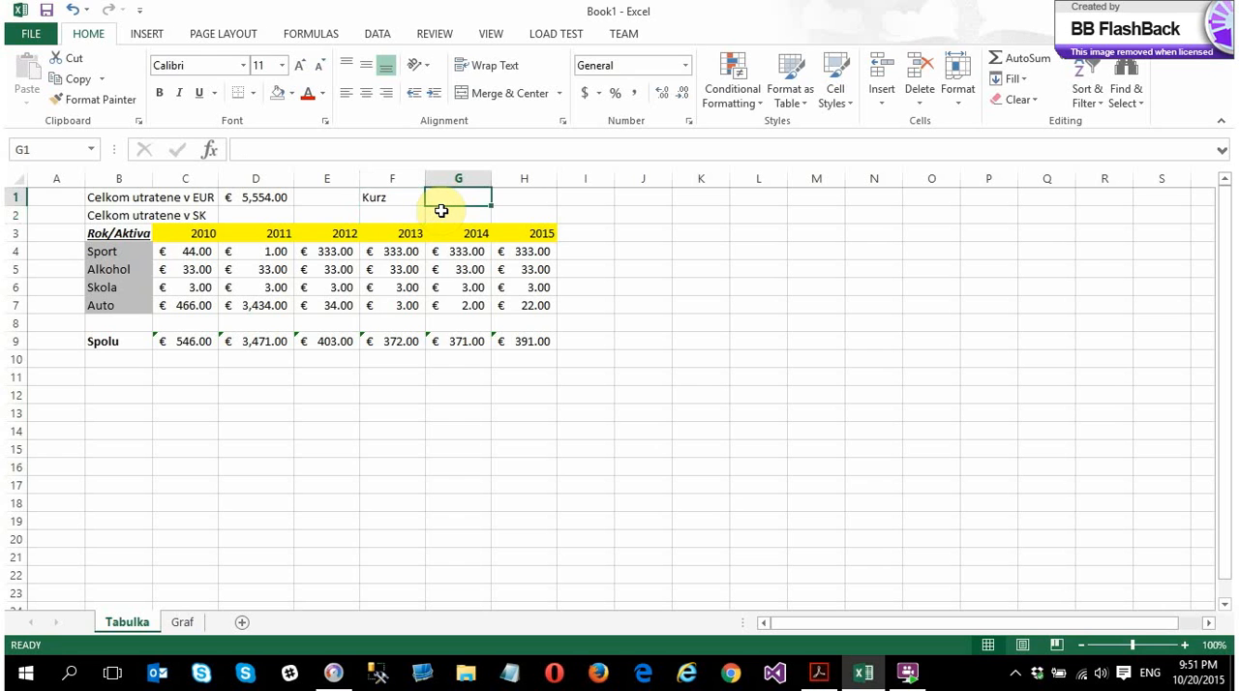
type("30.126")
key("Return")
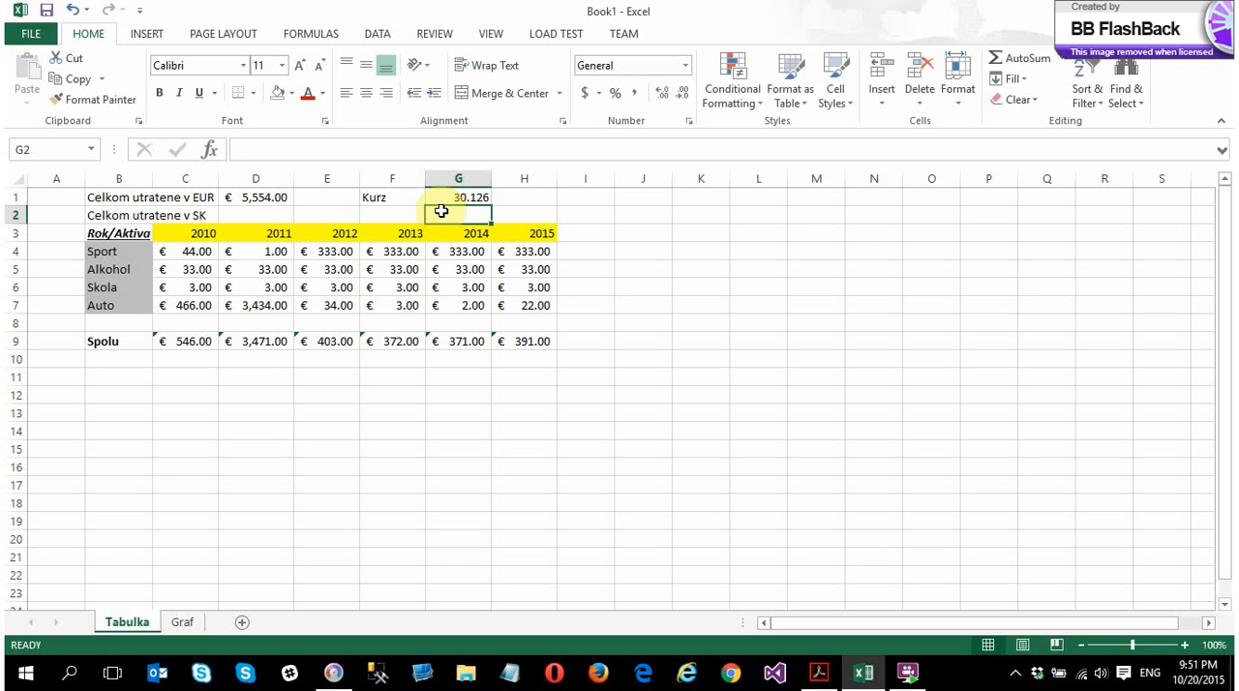
left_click(459, 197)
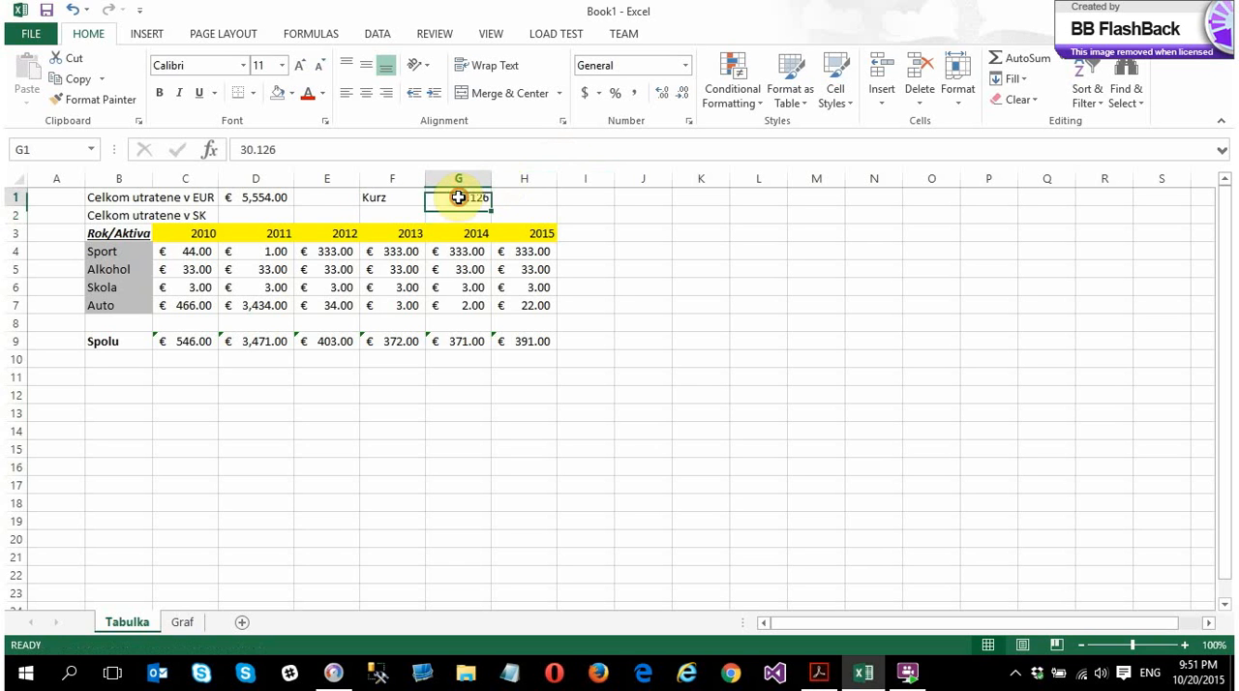
Calculate the SK total in D2 with the formula =D1*G1 and widen column D to fit it
left_click(252, 218)
type("=")
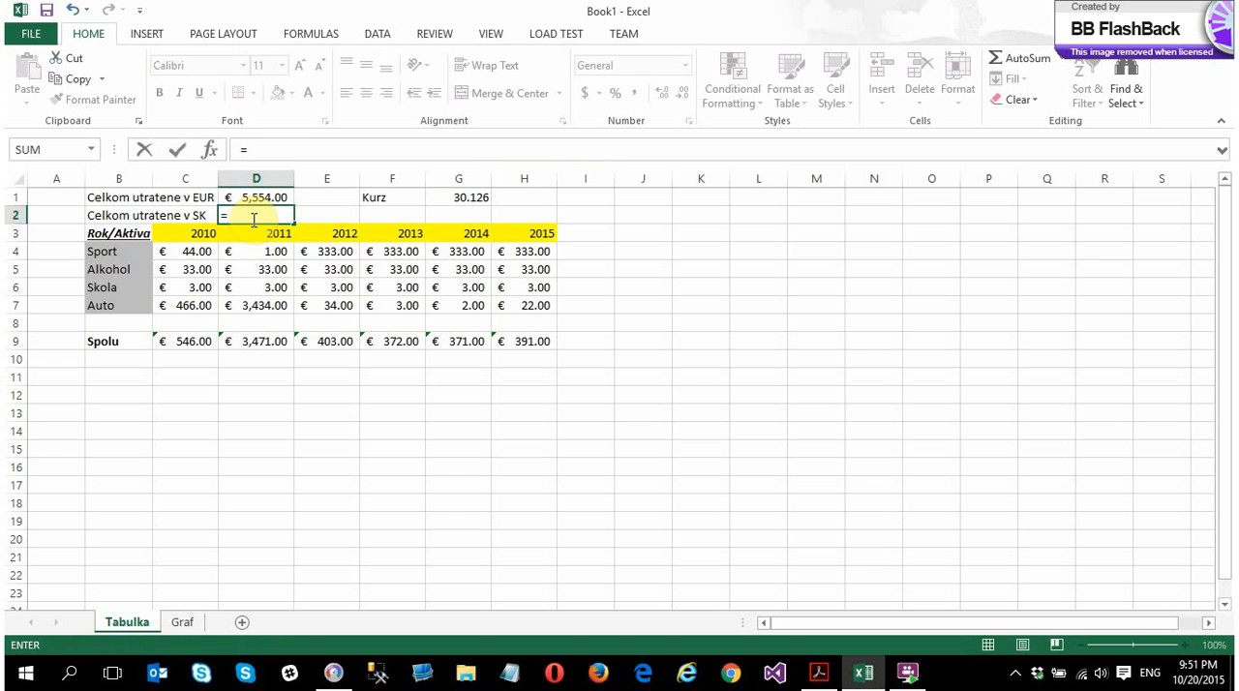
left_click(250, 198)
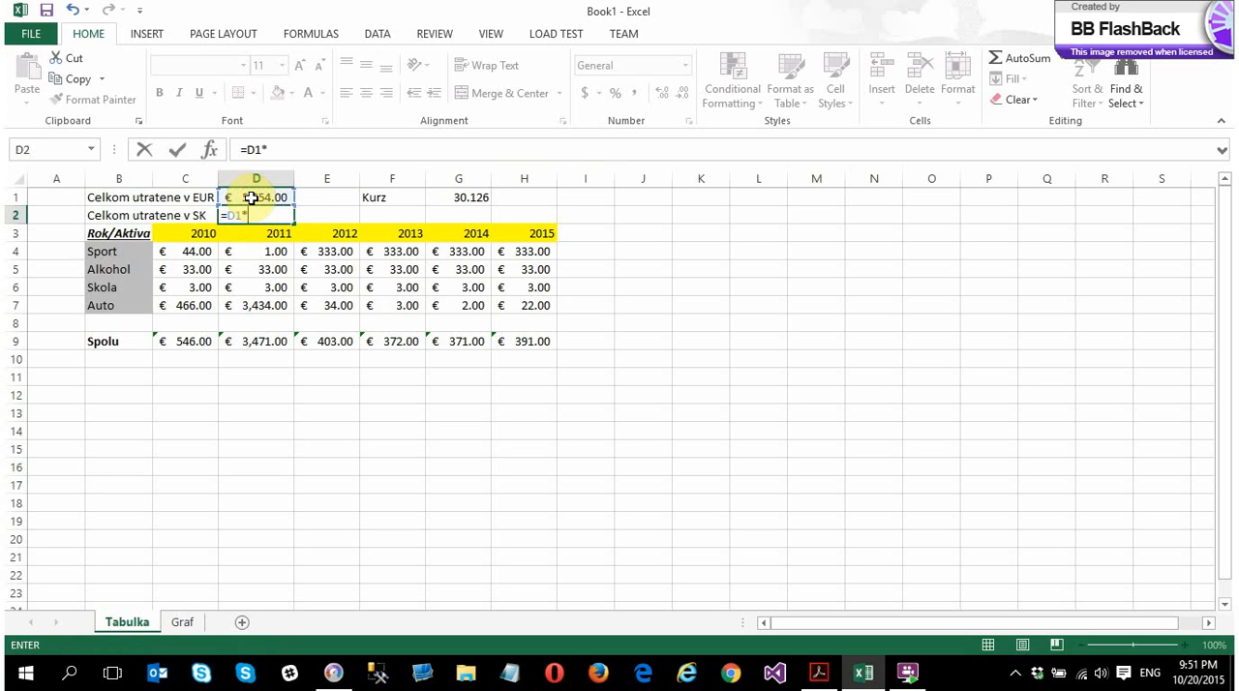
type("*")
left_click(474, 202)
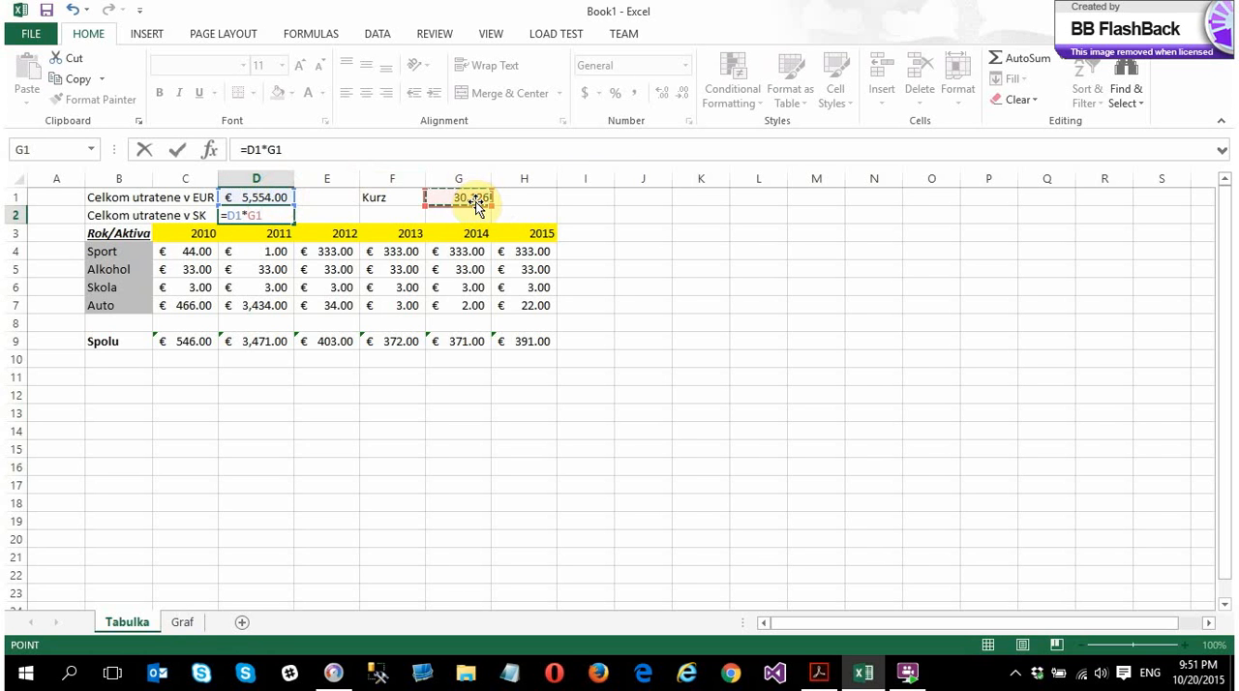
key("Return")
left_click_drag(301, 179, 310, 180)
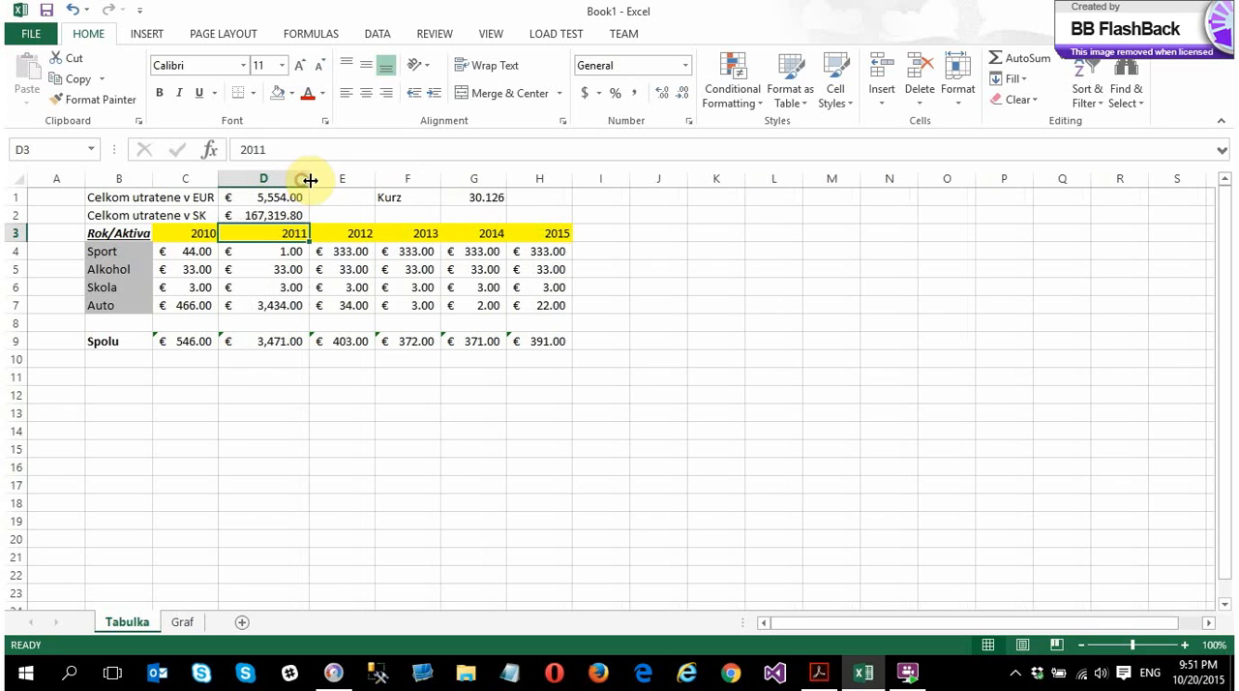
Open the additional accounting formats for D2 and examine the Scientific, Text, Special, Custom, Number and General categories
left_click(235, 215)
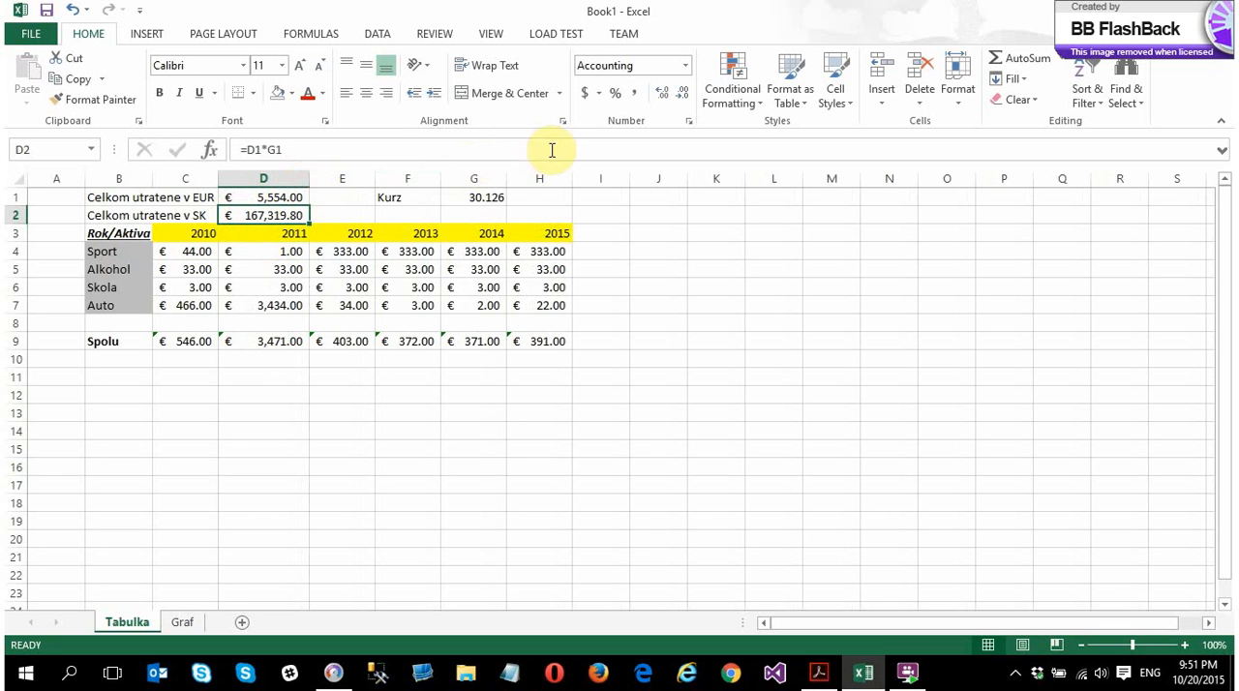
left_click(600, 94)
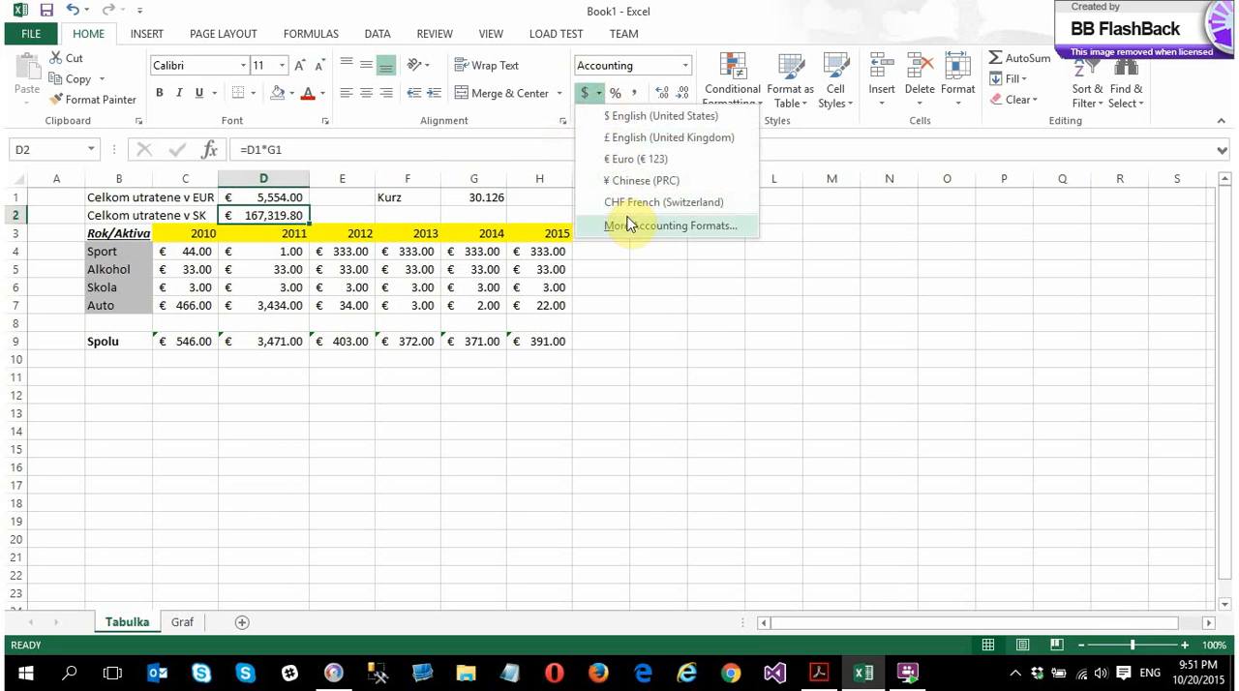
left_click(661, 231)
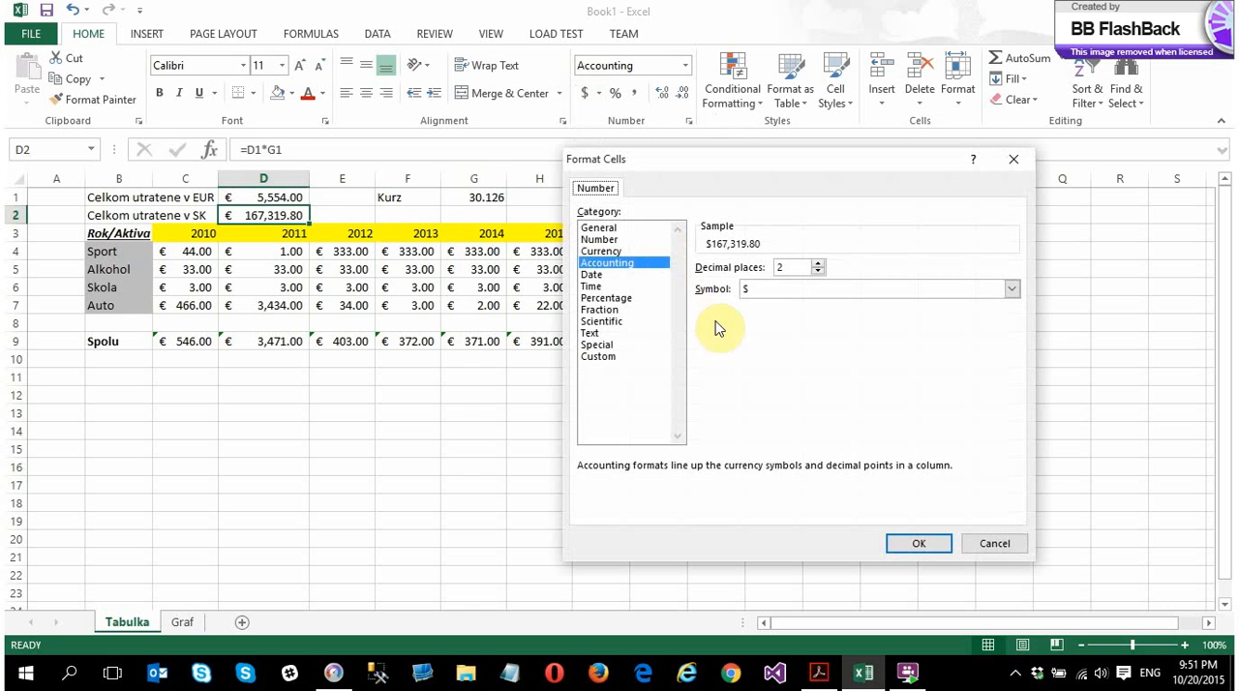
left_click(615, 323)
left_click(598, 333)
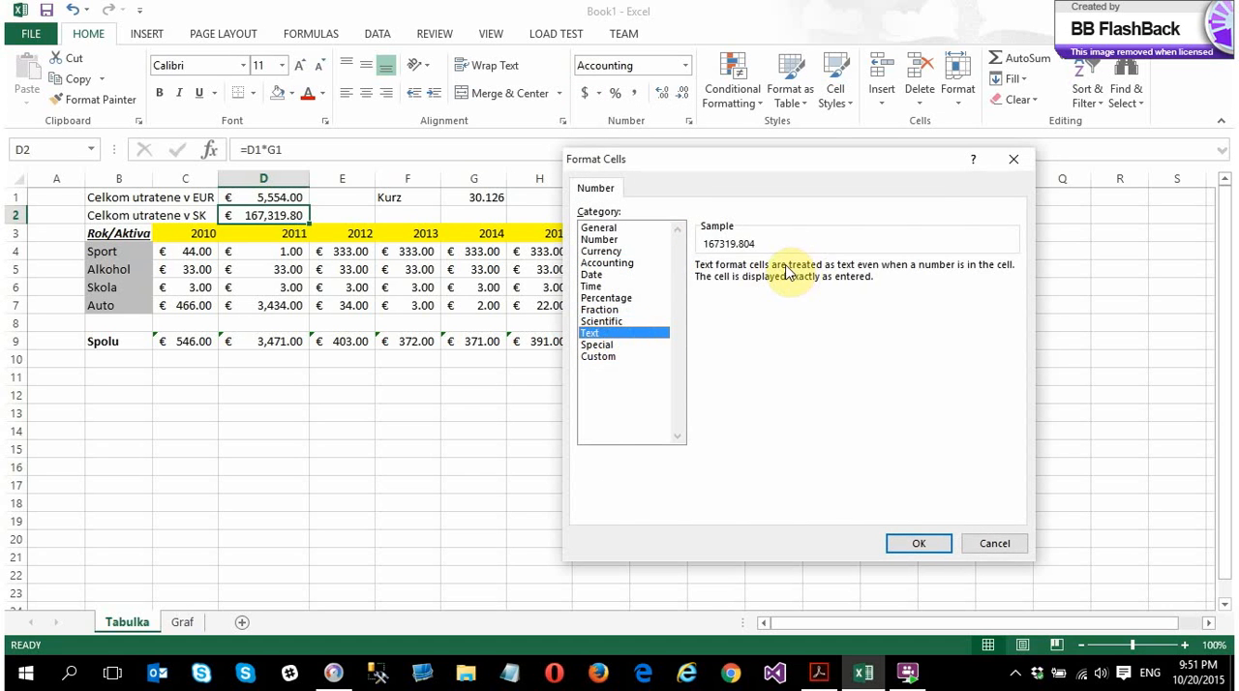
left_click(596, 345)
left_click(598, 356)
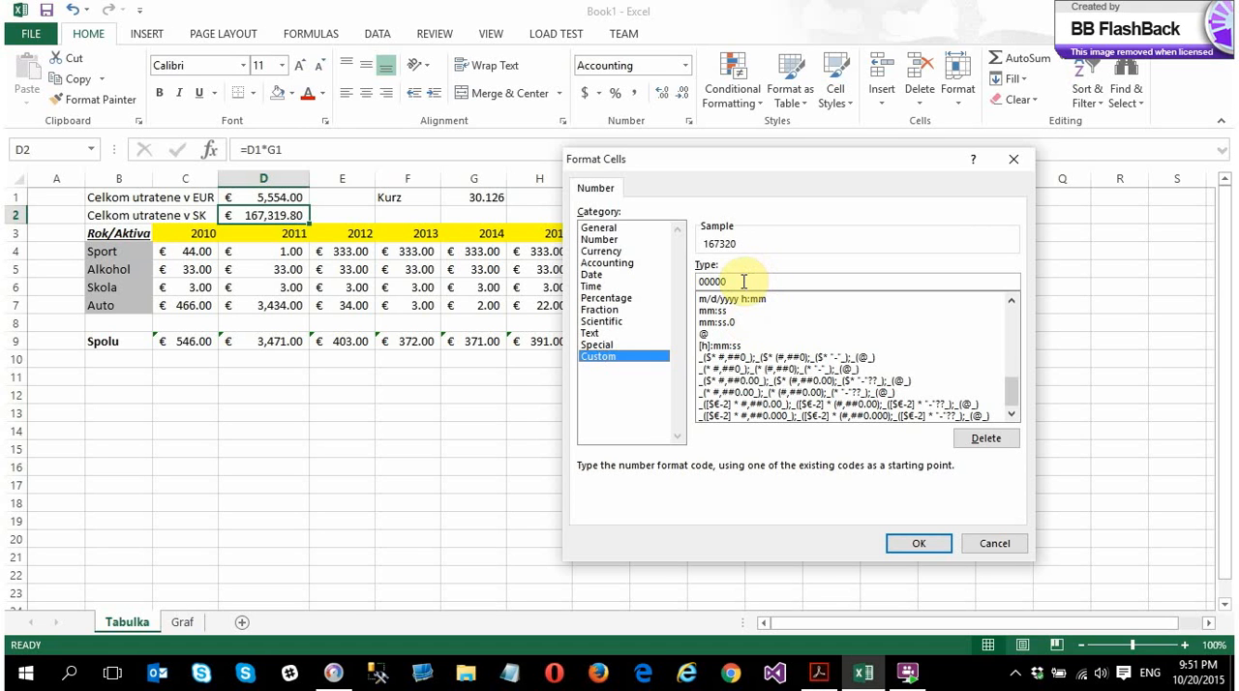
left_click(744, 282)
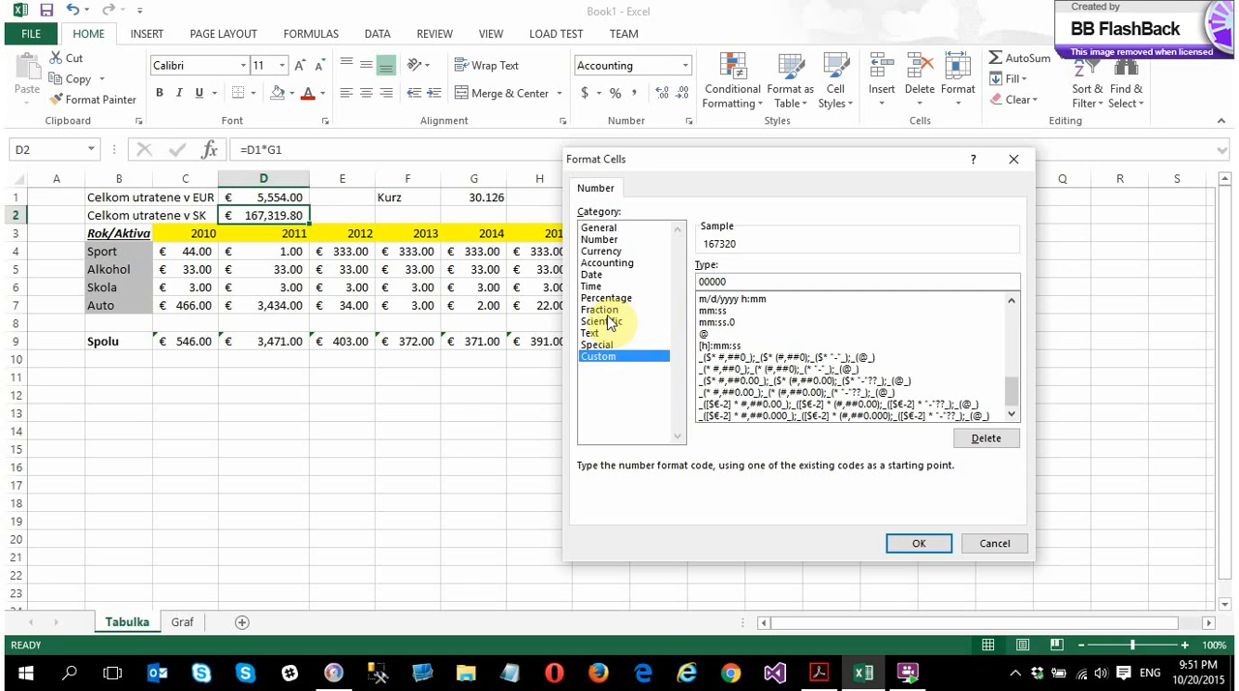
left_click(598, 239)
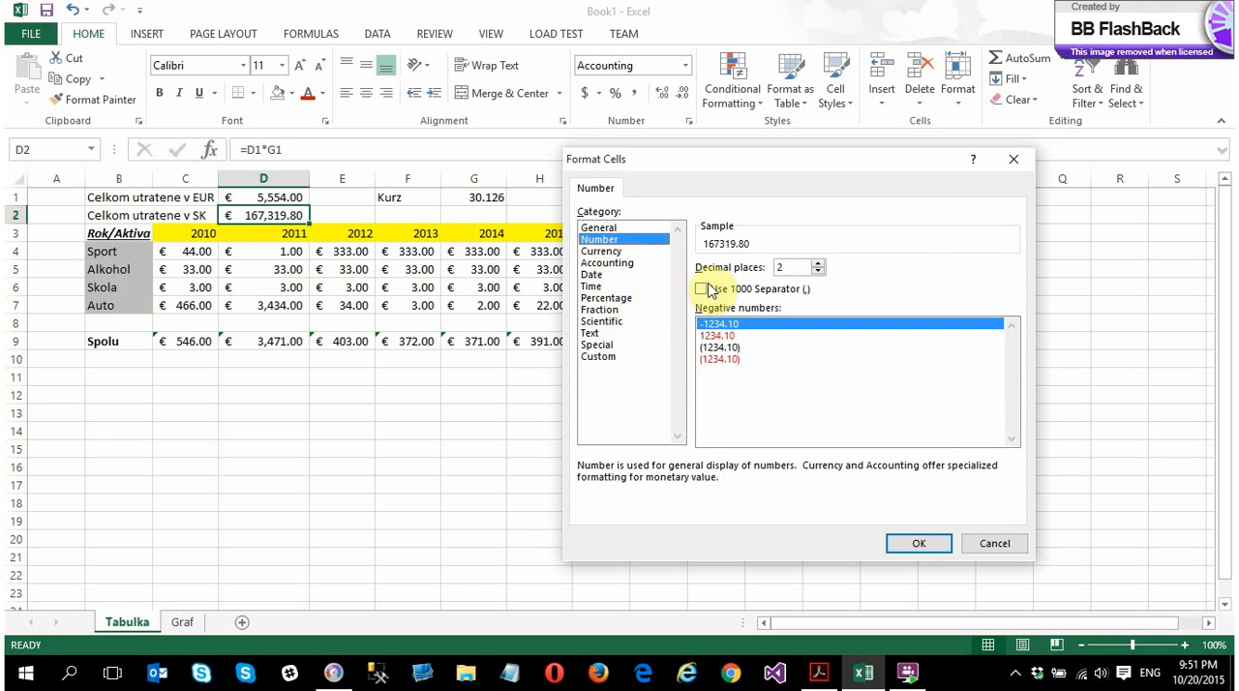
left_click(598, 228)
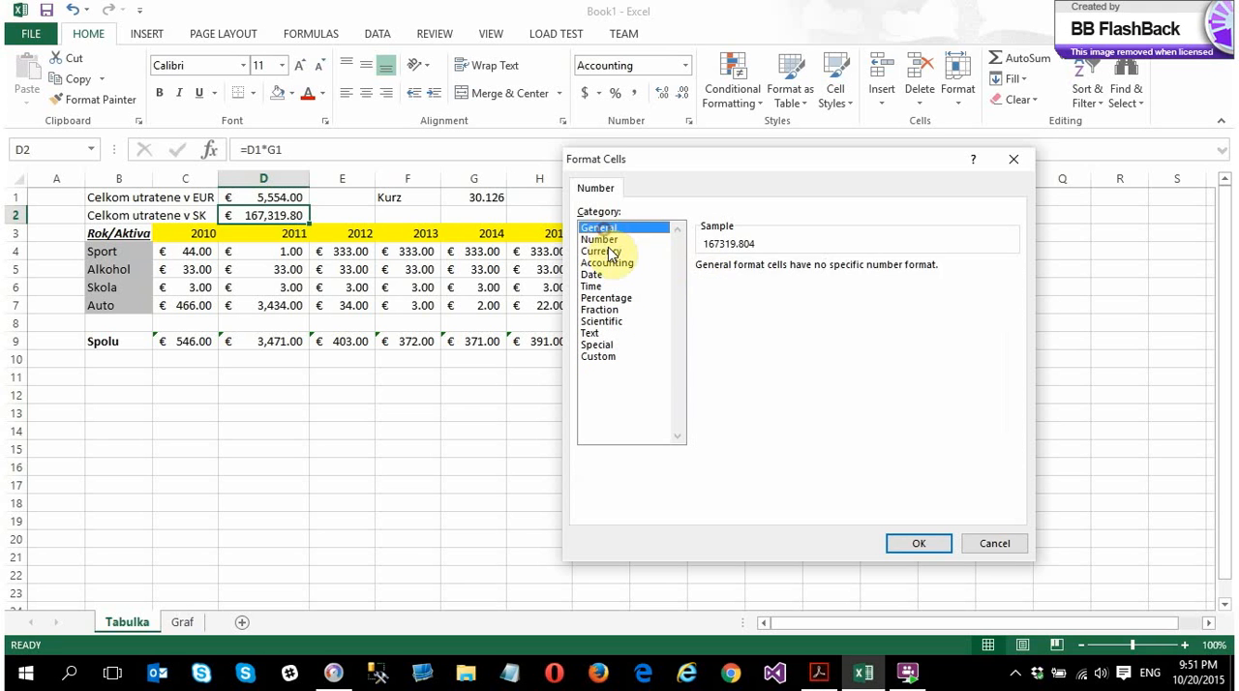
Apply the Currency format with the SKK symbol to the SK total in D2
left_click(601, 250)
left_click(808, 289)
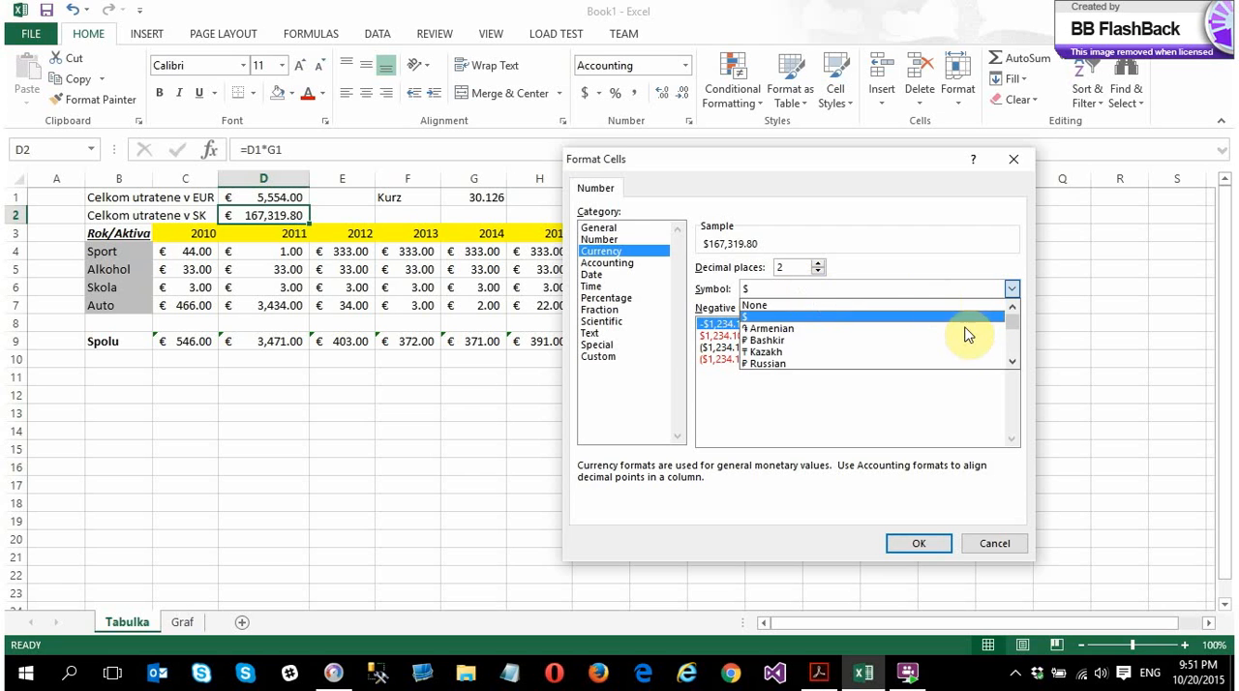
scroll(907, 354, "down", 5)
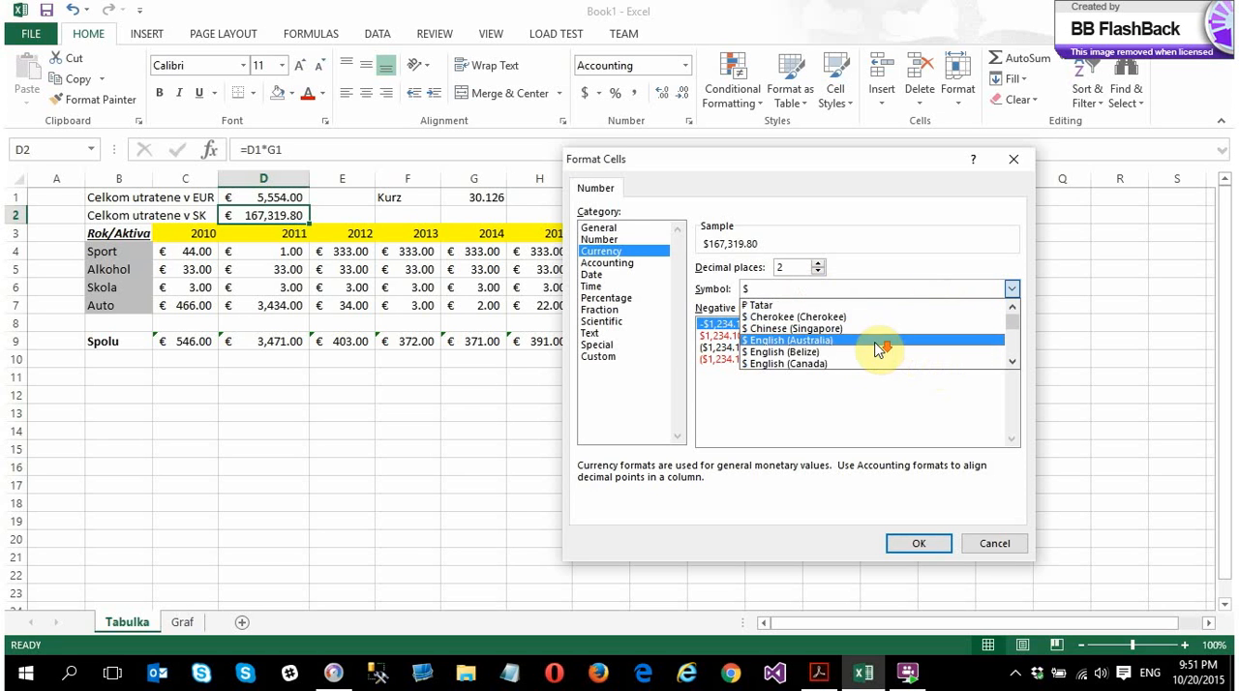
scroll(857, 356, "down", 10)
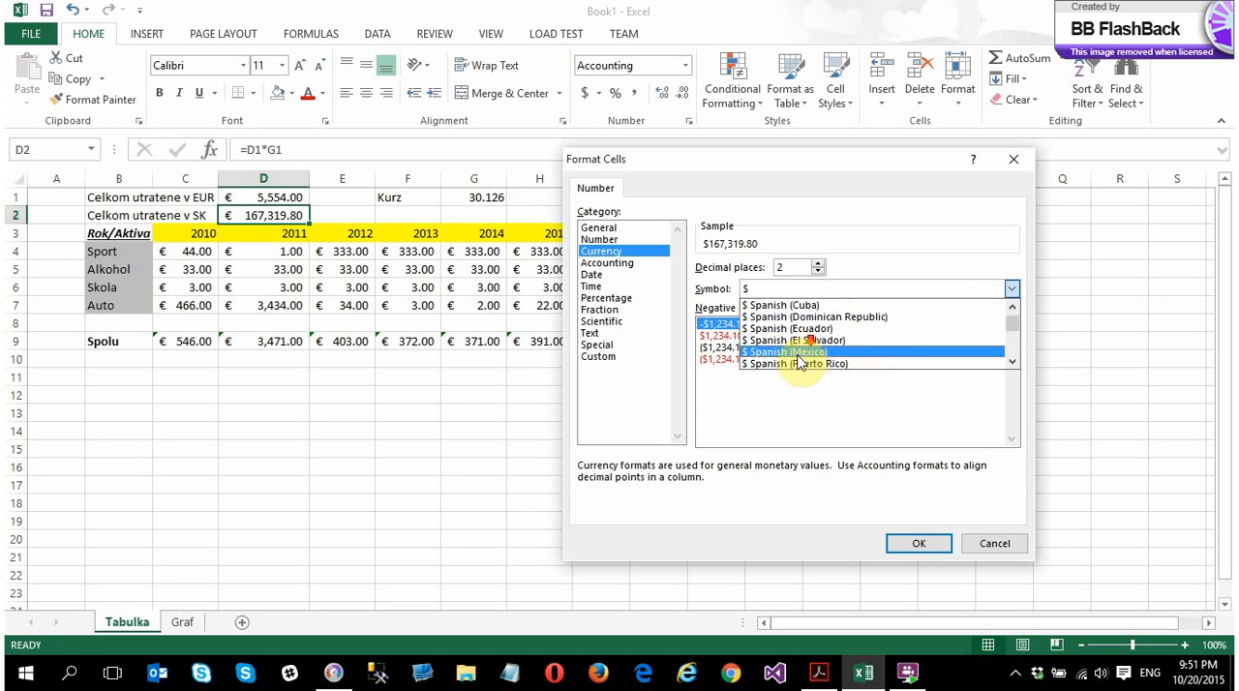
scroll(1002, 322, "down", 5)
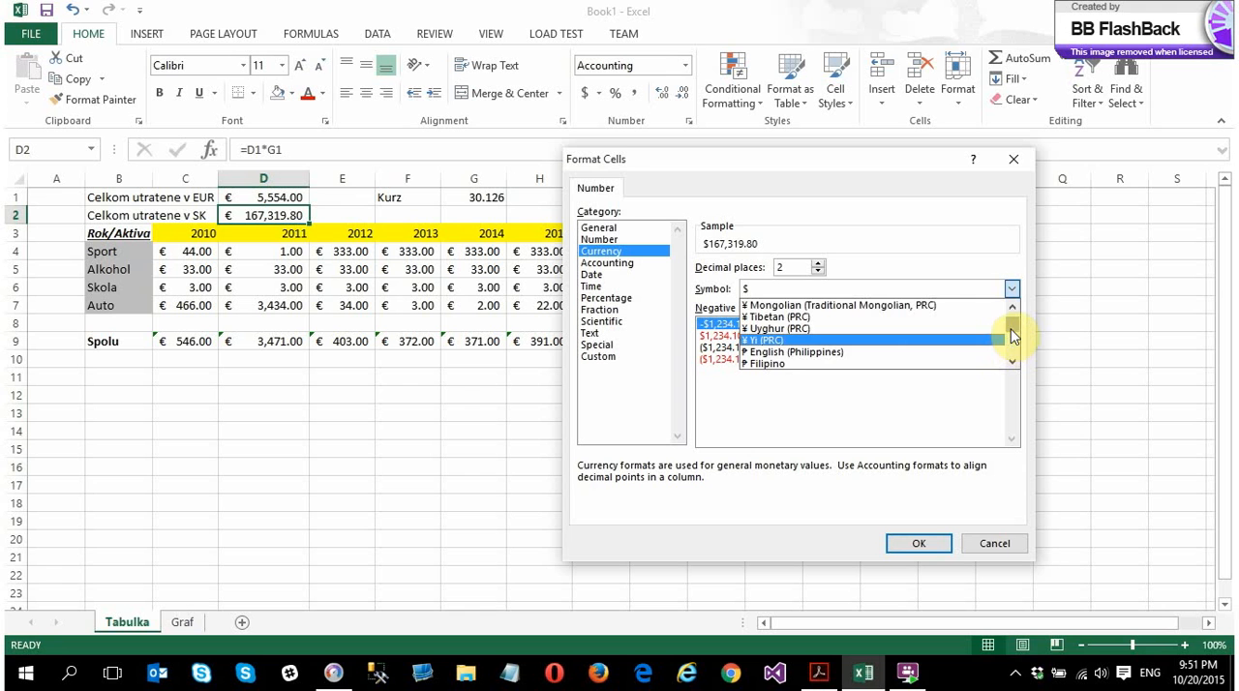
scroll(1012, 336, "down", 10)
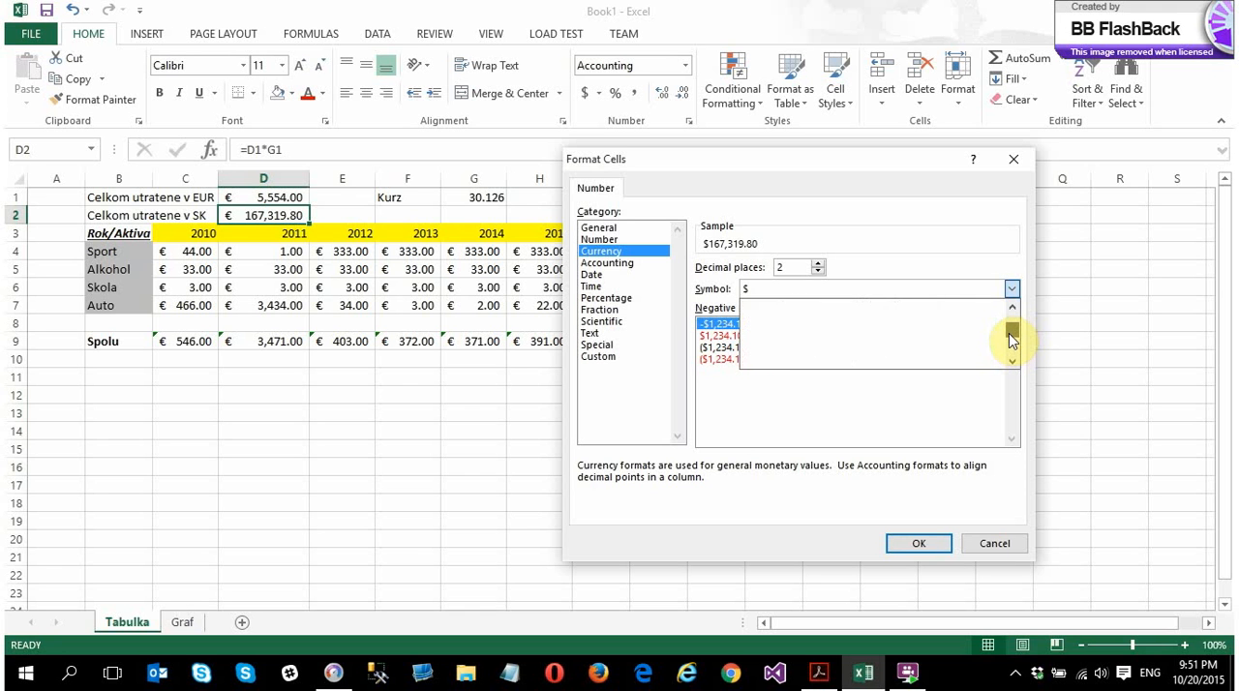
scroll(1009, 333, "up", 15)
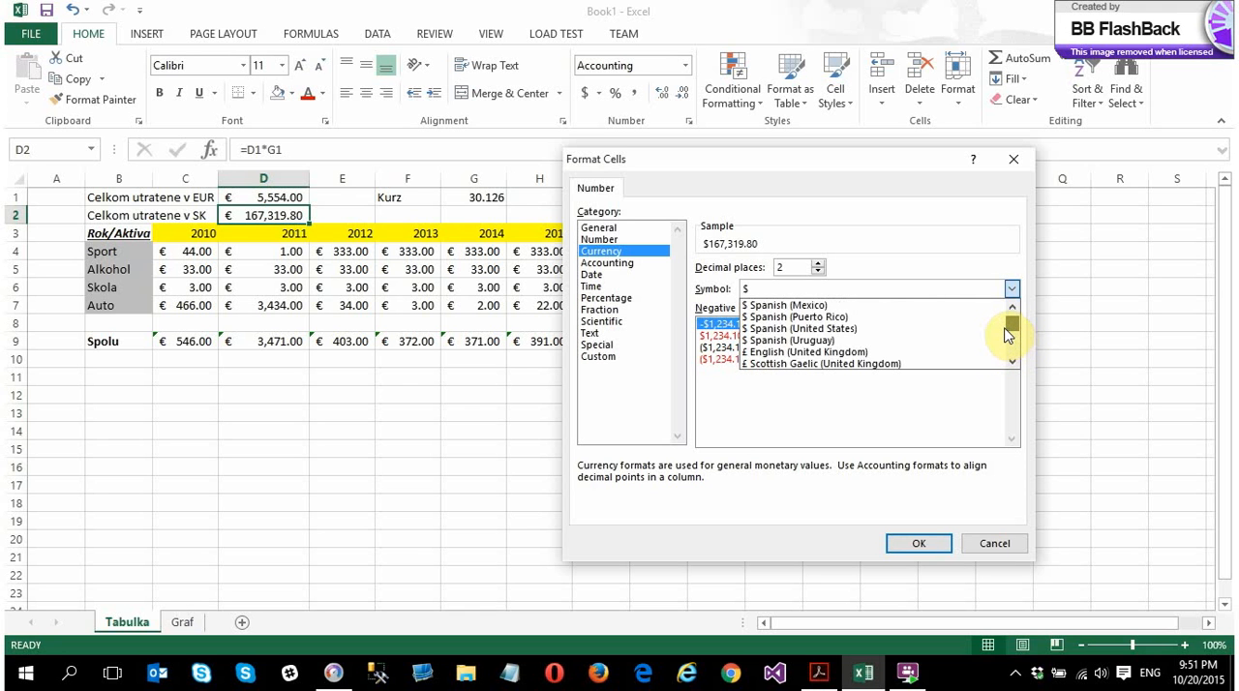
left_click_drag(1007, 335, 1003, 354)
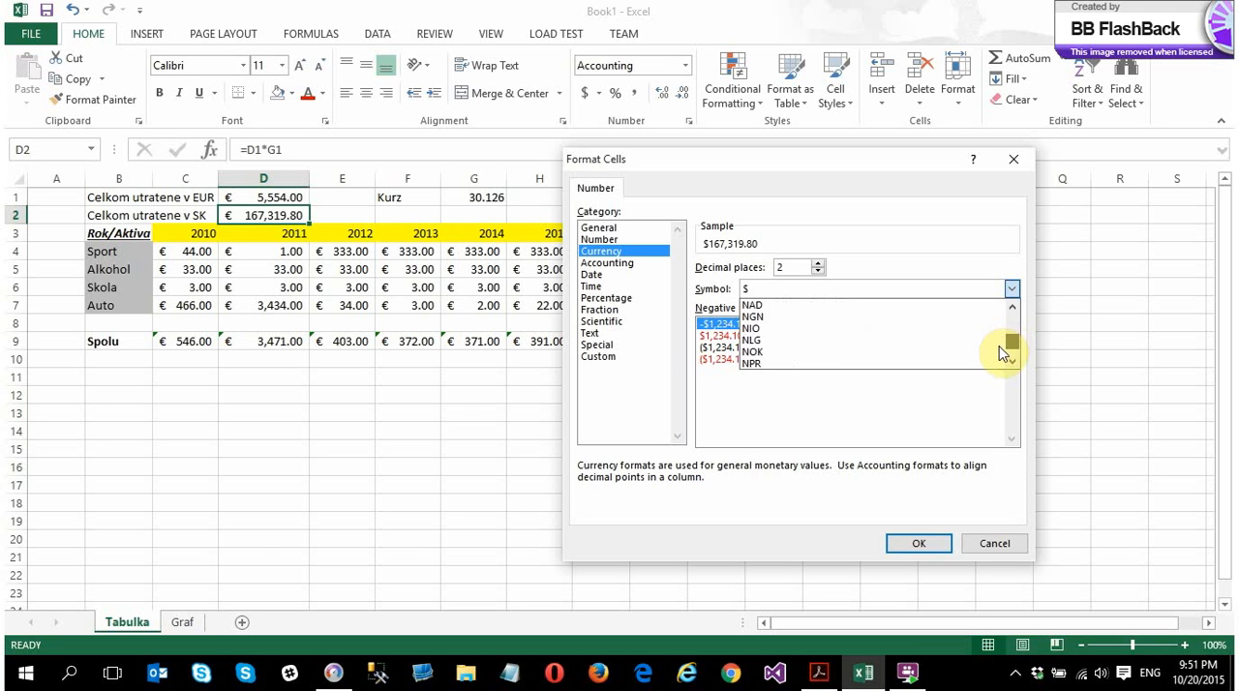
scroll(793, 346, "up", 3)
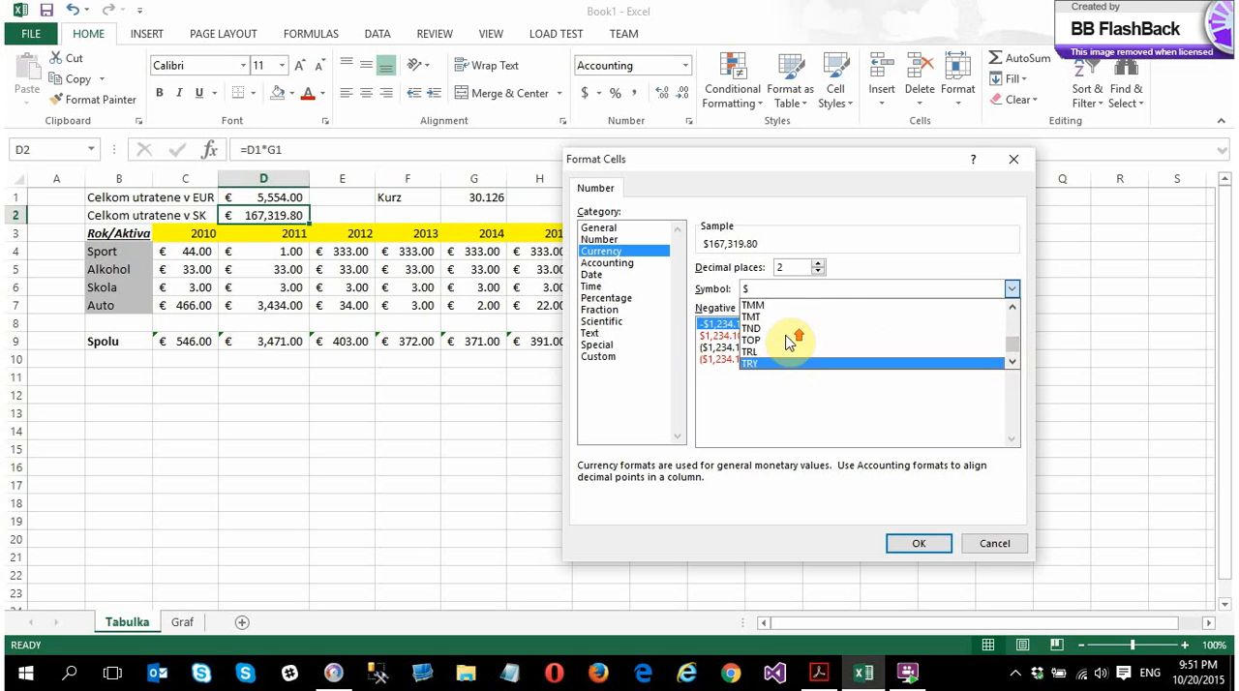
scroll(786, 341, "up", 4)
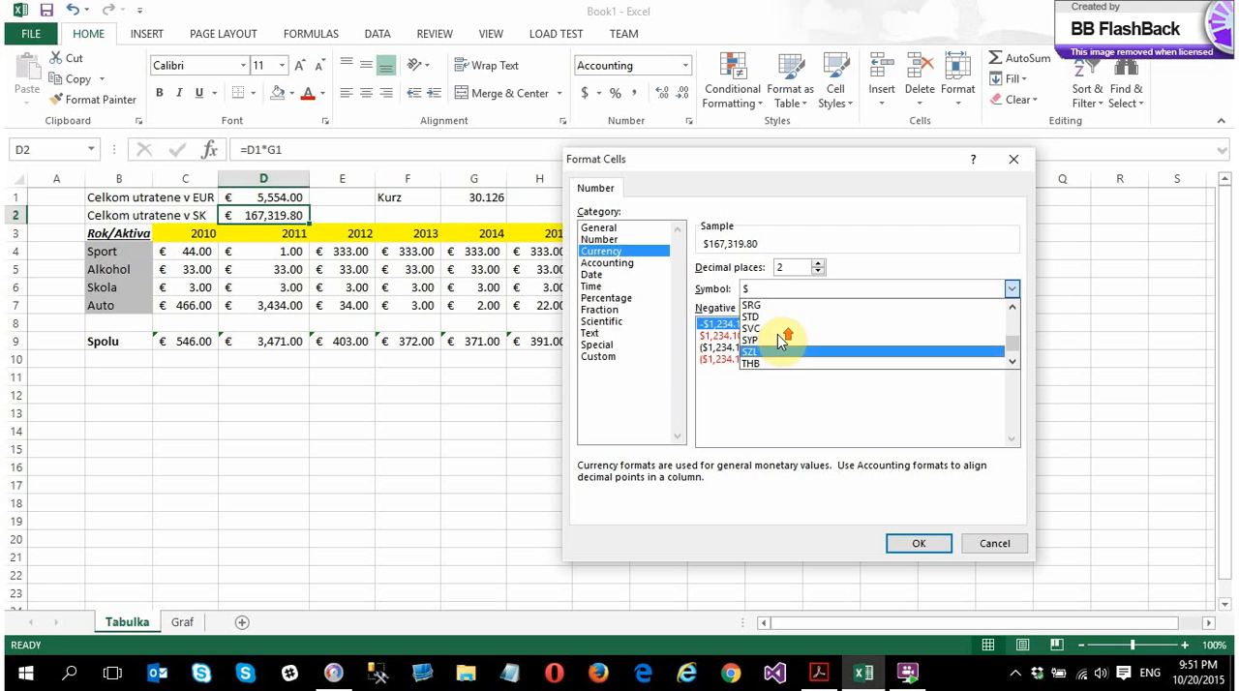
scroll(780, 344, "up", 2)
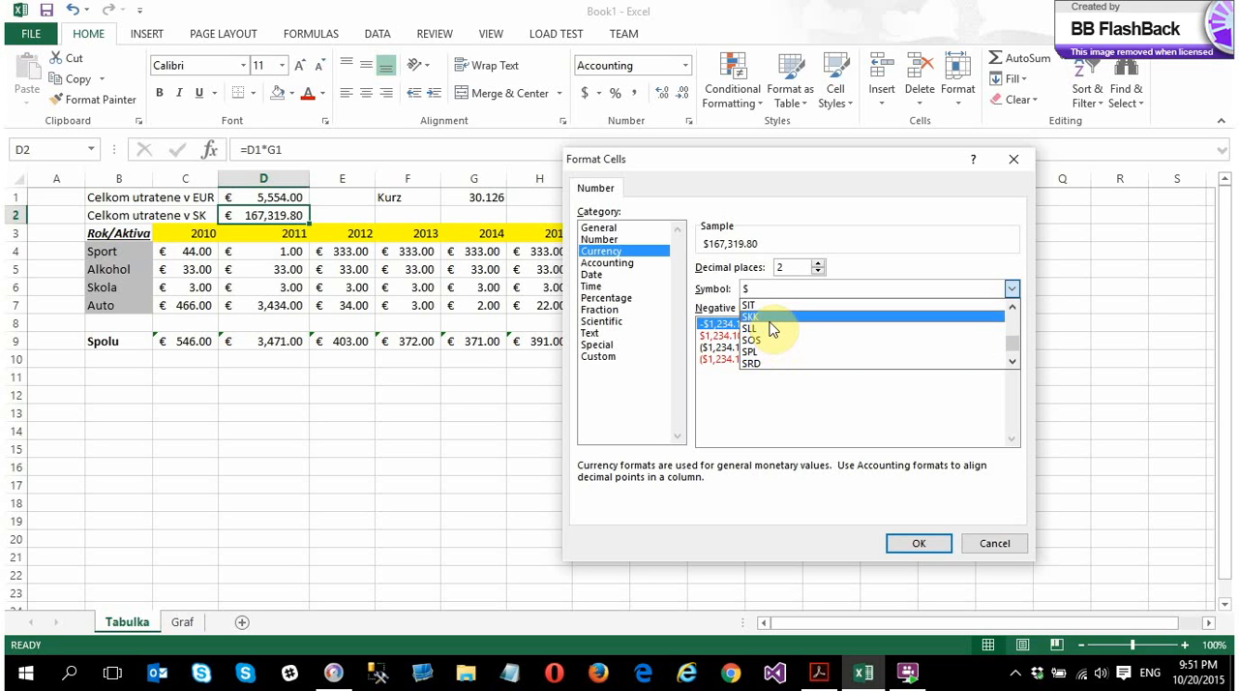
left_click(772, 330)
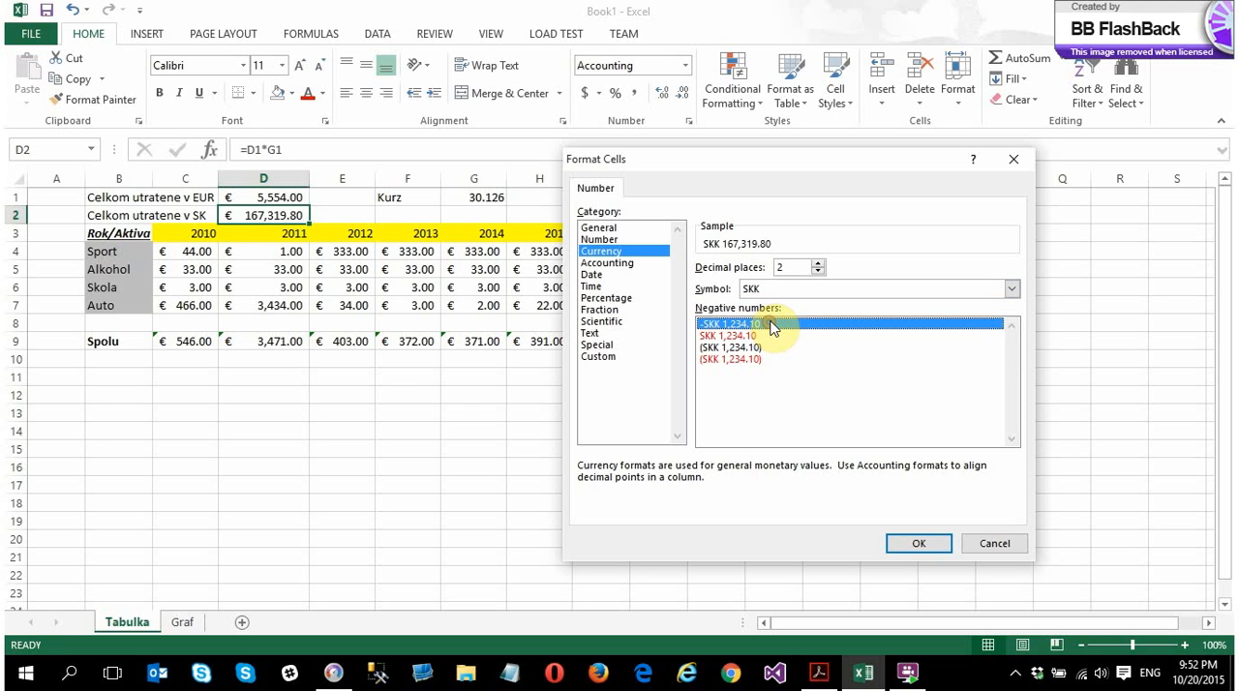
left_click(915, 543)
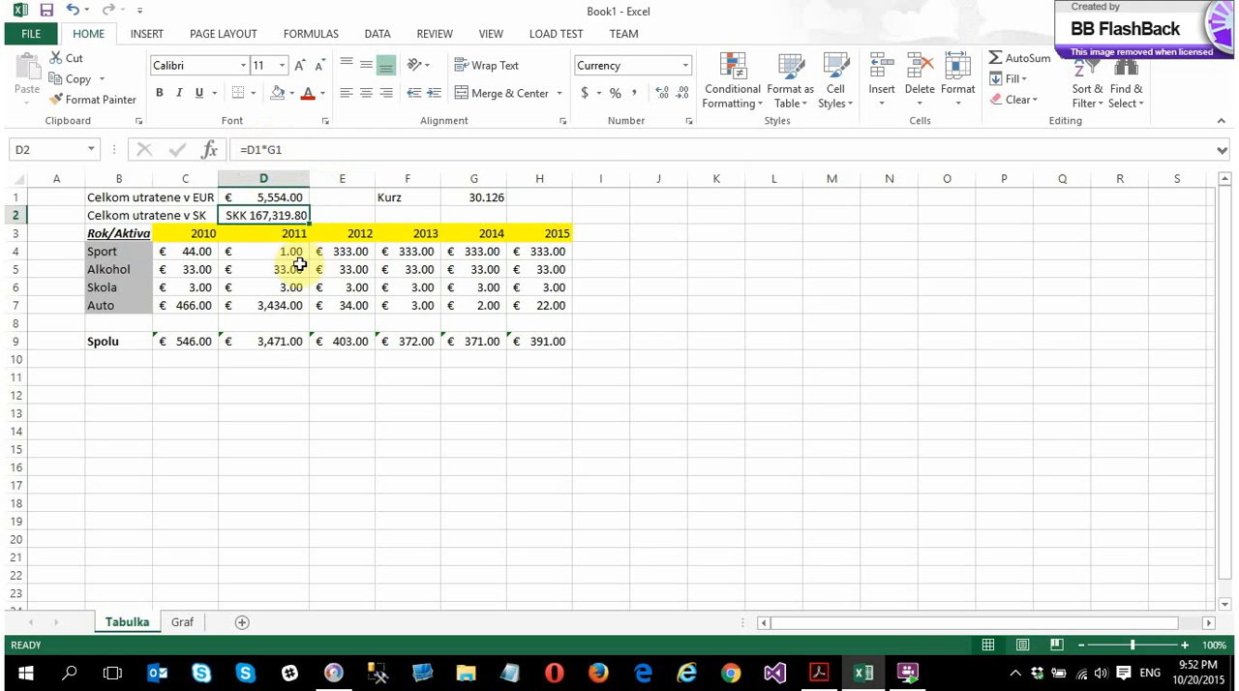
Check the formulas in D9, D1 and D2, and set the 2011 Sport amount in D4 to 100
left_click(290, 269)
left_click(276, 251)
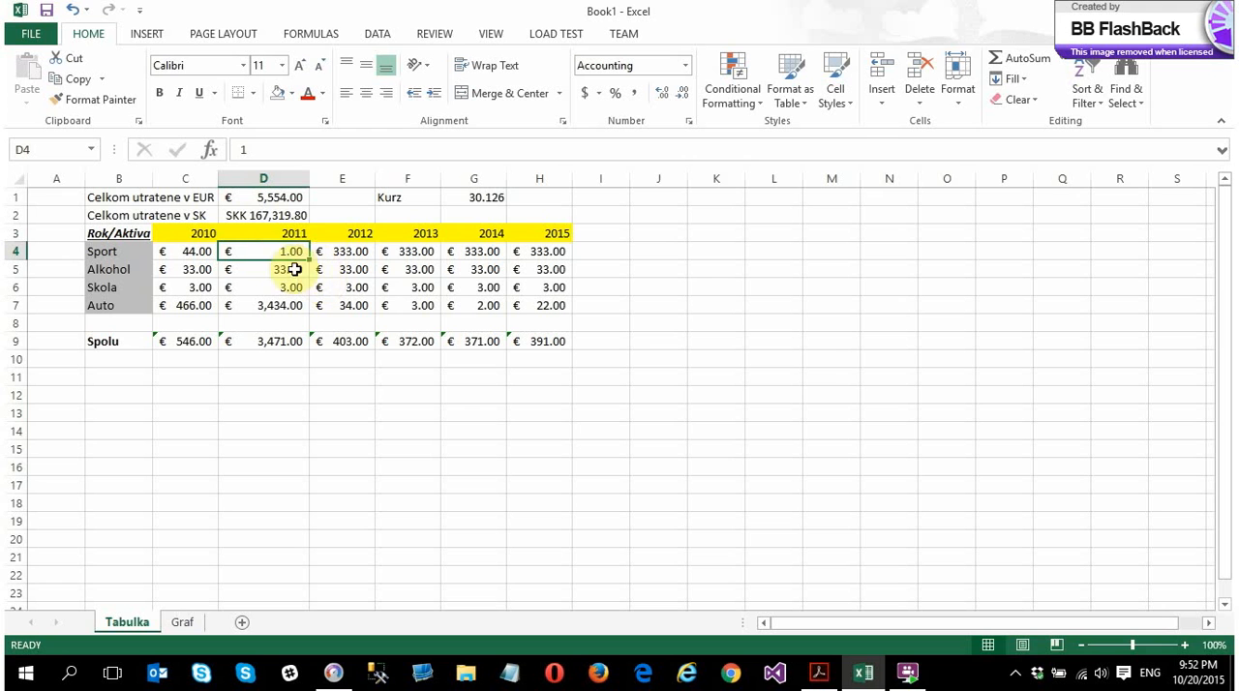
left_click(272, 345)
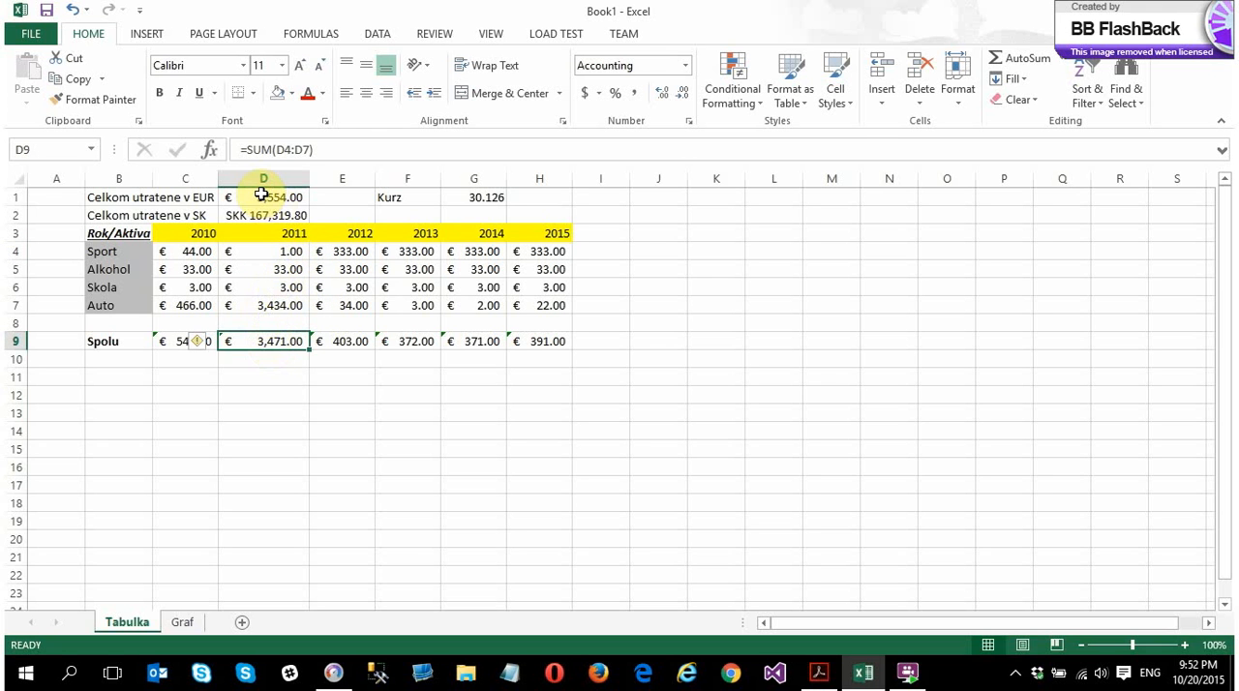
left_click(260, 196)
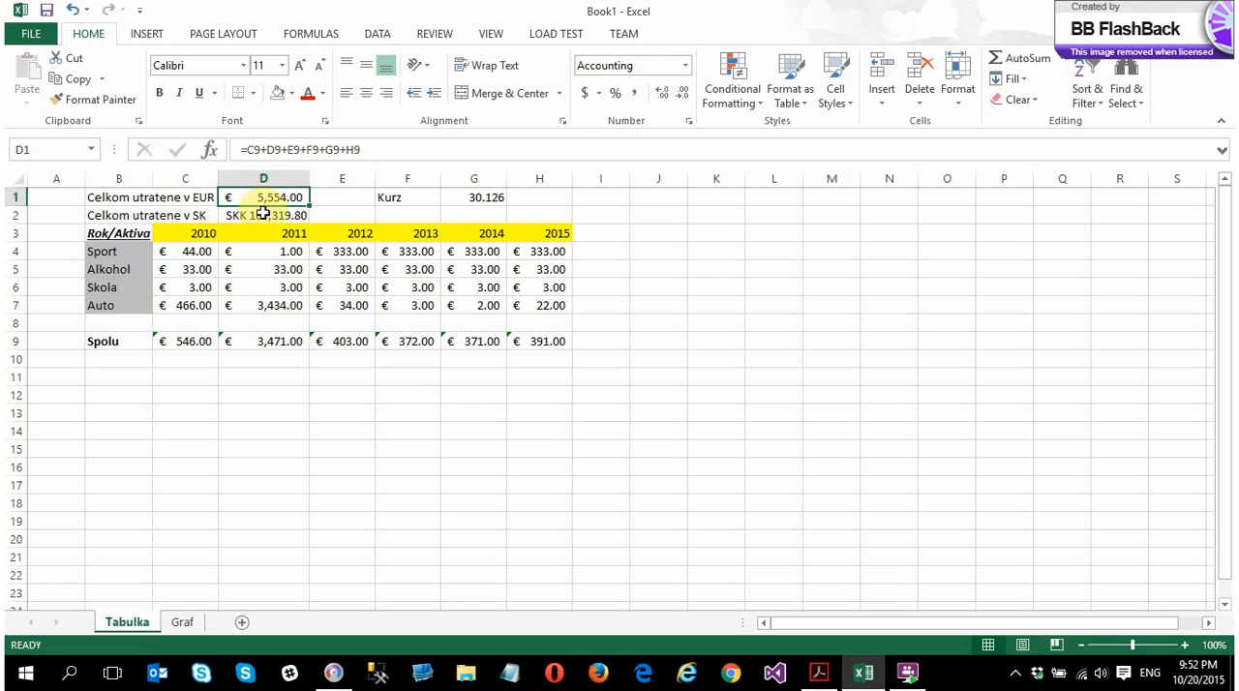
left_click(273, 214)
left_click(257, 198)
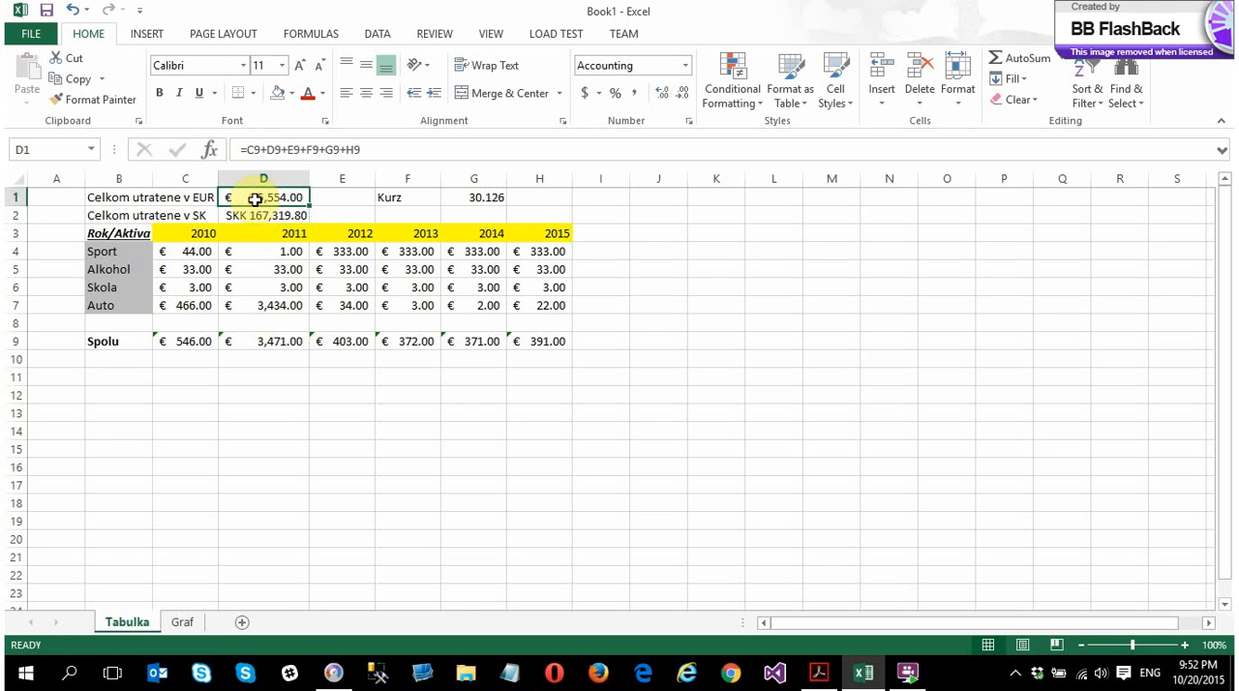
left_click(277, 253)
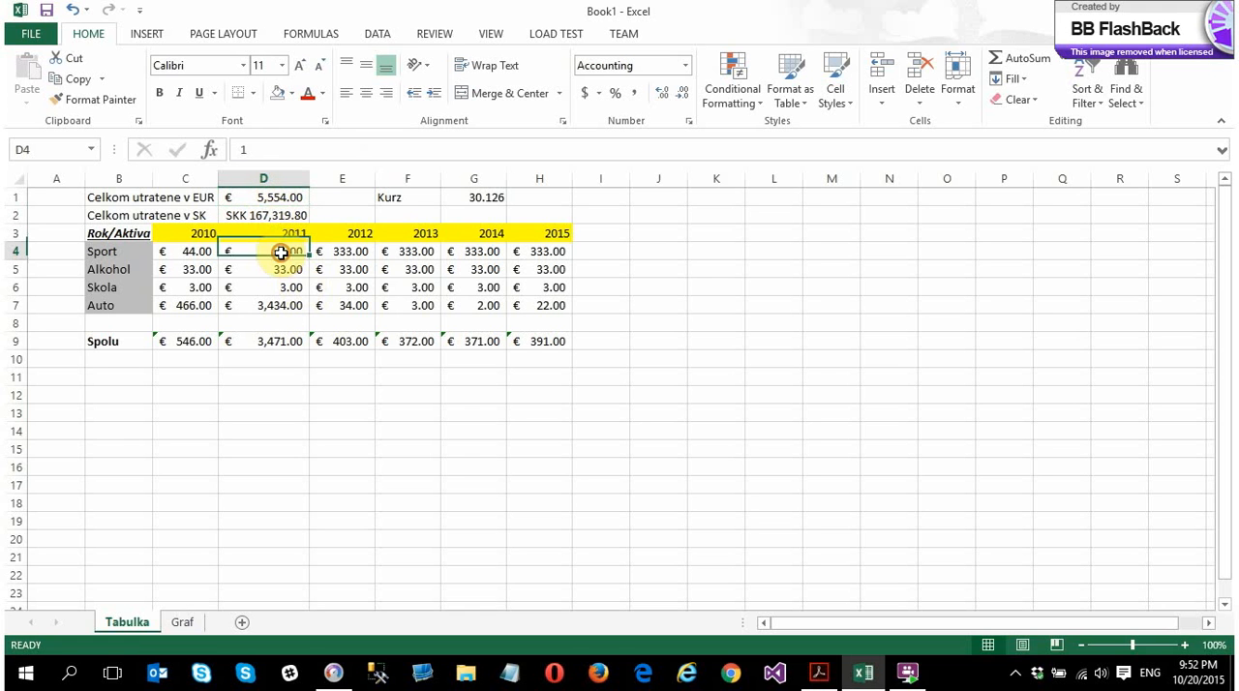
type("100")
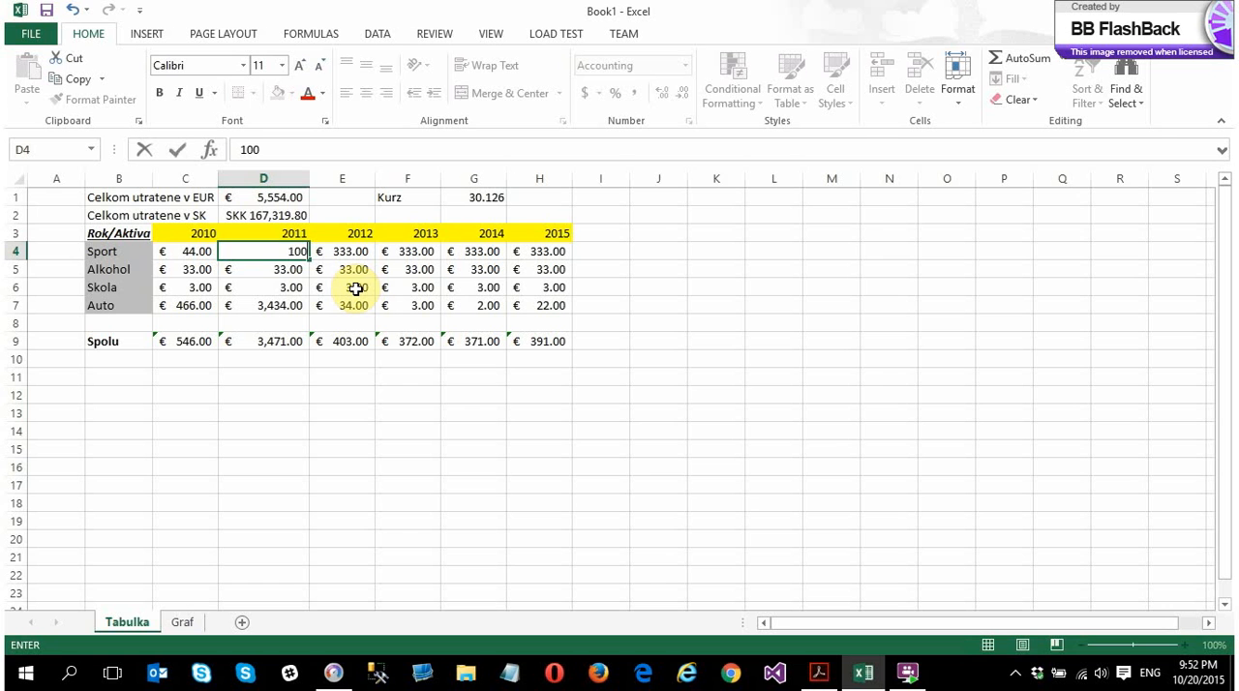
key("Return")
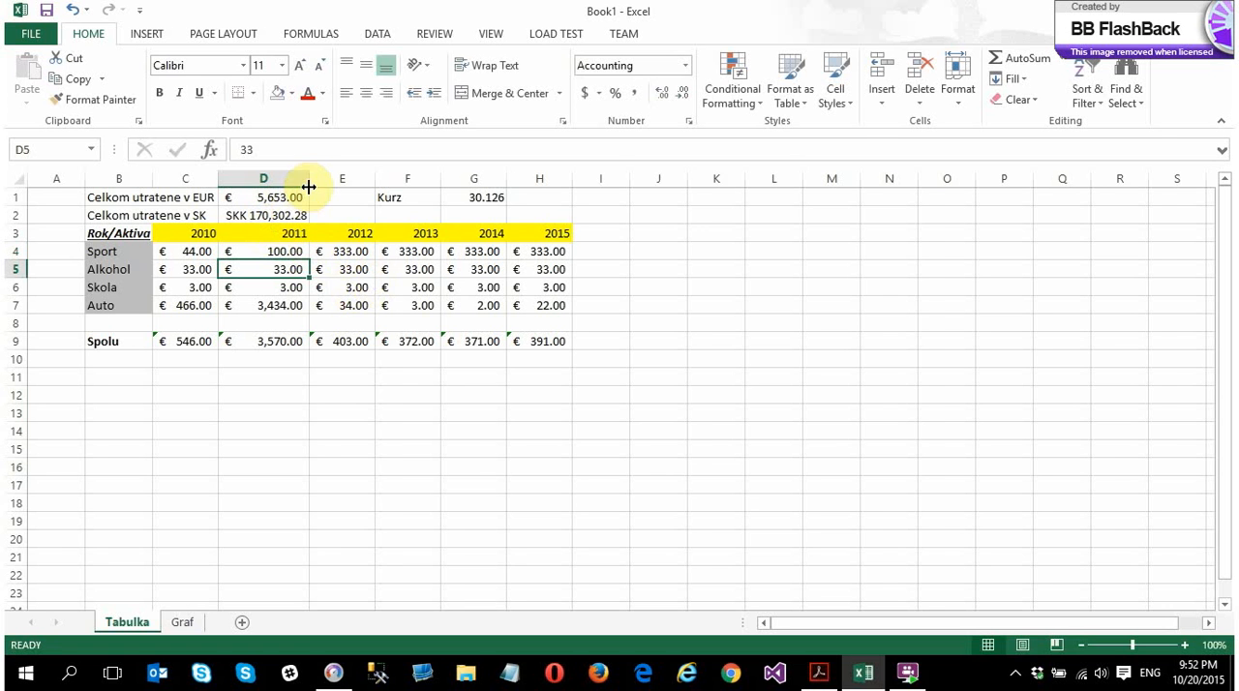
Merge and center the SKK total across D2:E2 and adjust the width of column D
left_click_drag(307, 186, 320, 185)
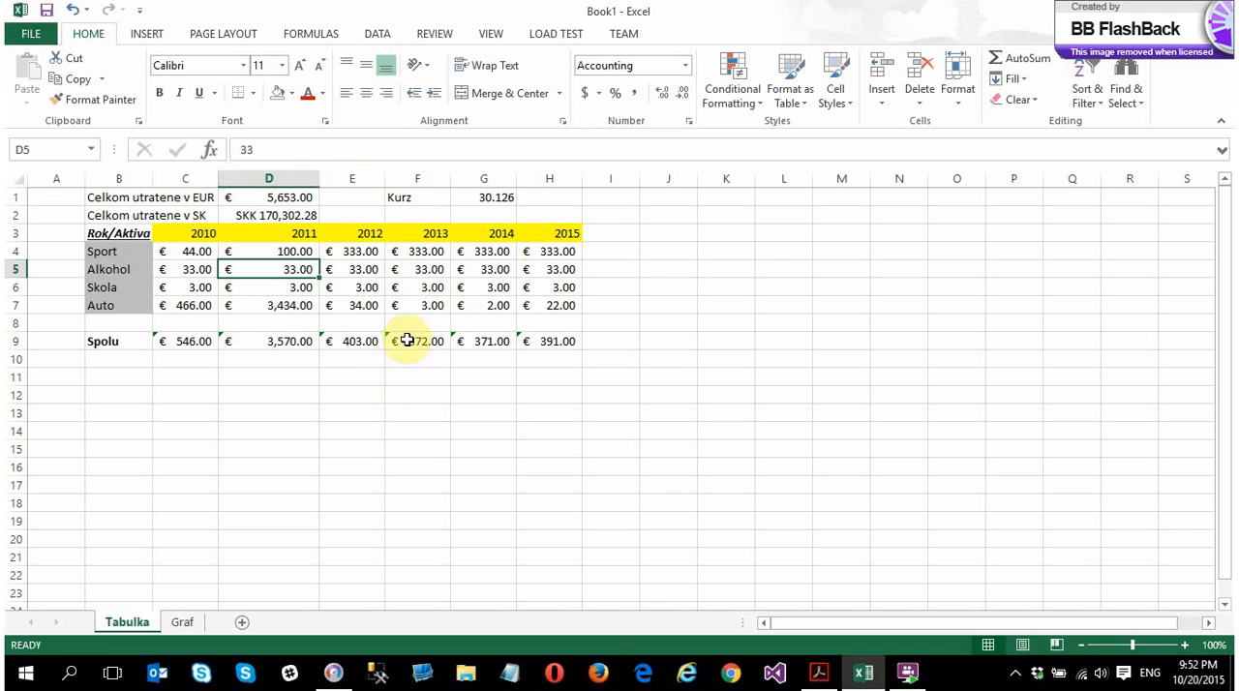
left_click(271, 217)
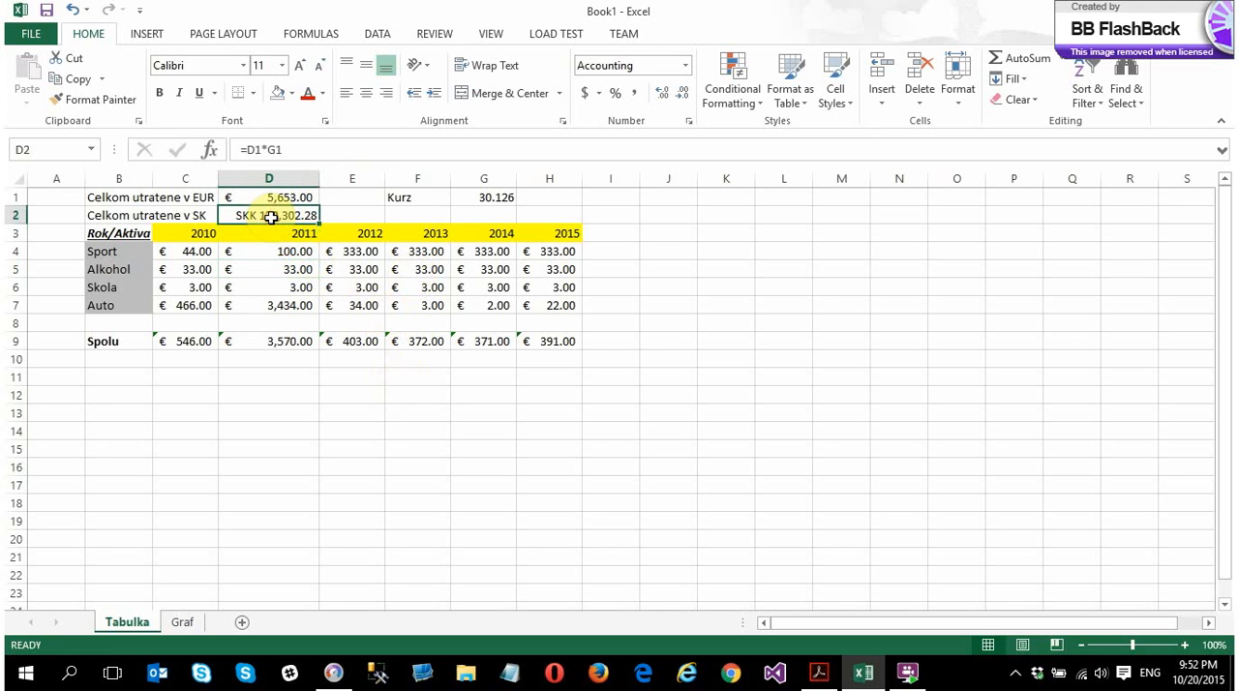
left_click_drag(271, 216, 331, 213)
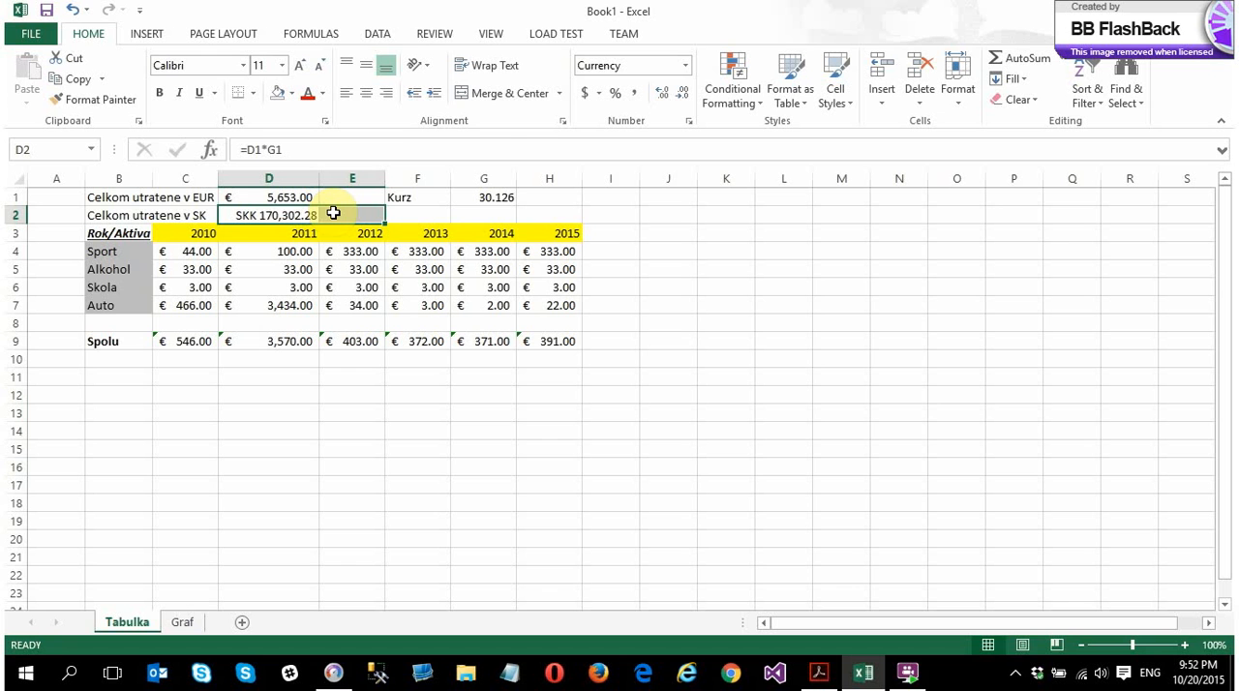
left_click(505, 94)
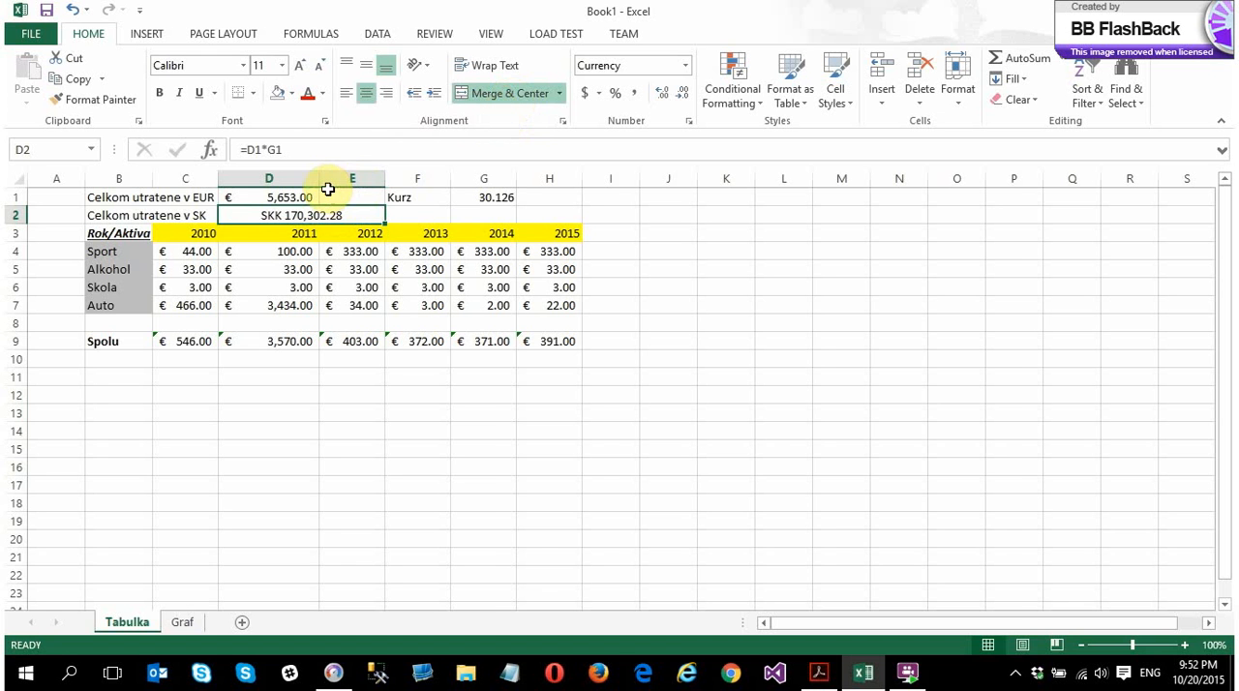
left_click_drag(318, 182, 296, 183)
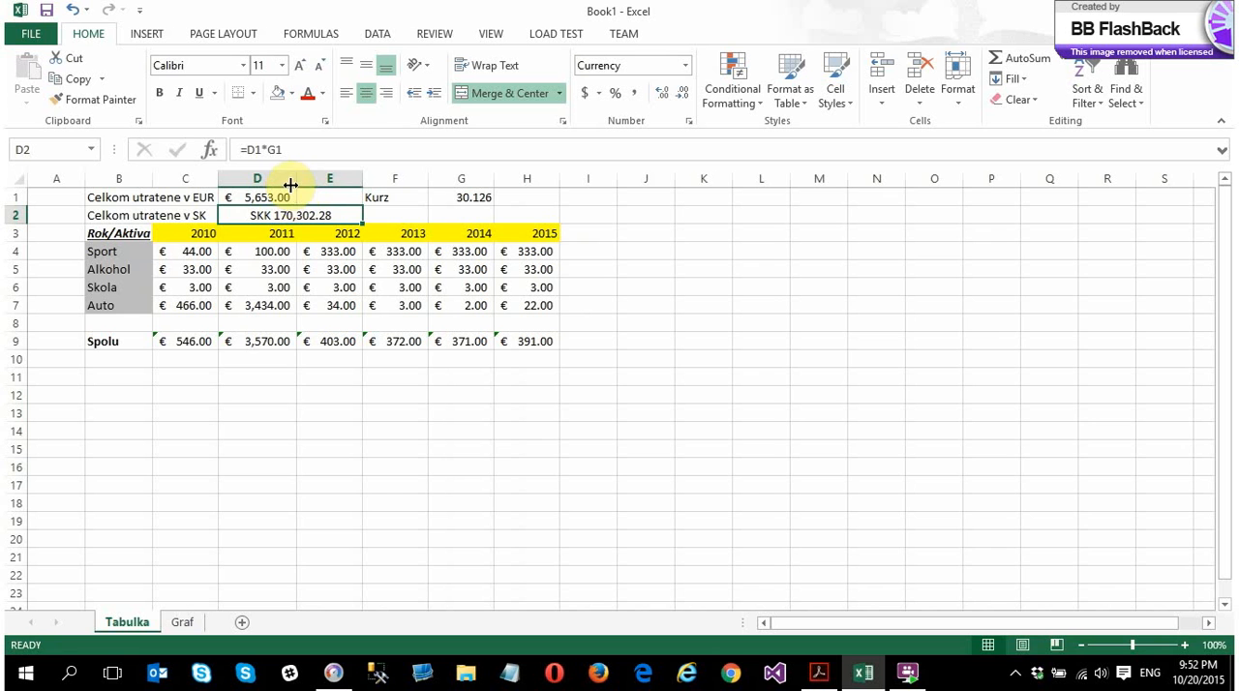
mouse_move(294, 185)
left_mouse_down()
mouse_move(284, 185)
mouse_move(301, 184)
left_mouse_up()
left_click_drag(200, 178, 533, 169)
right_click(534, 171)
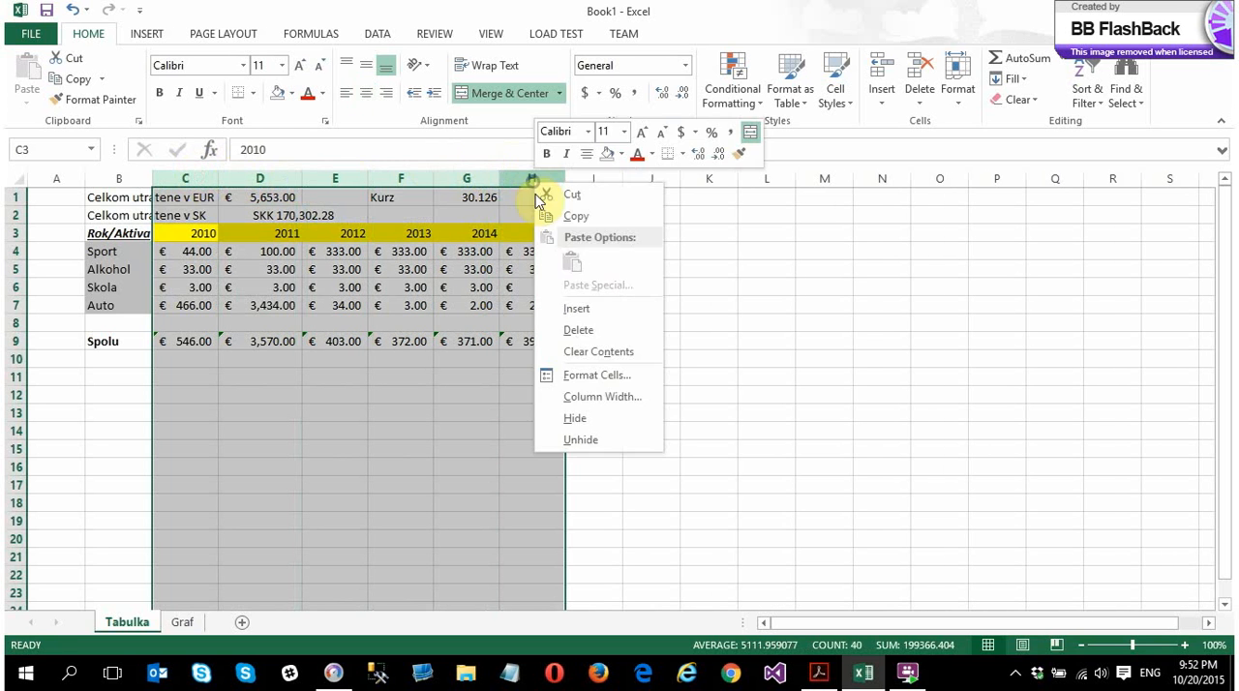
left_click(600, 376)
left_click(800, 556)
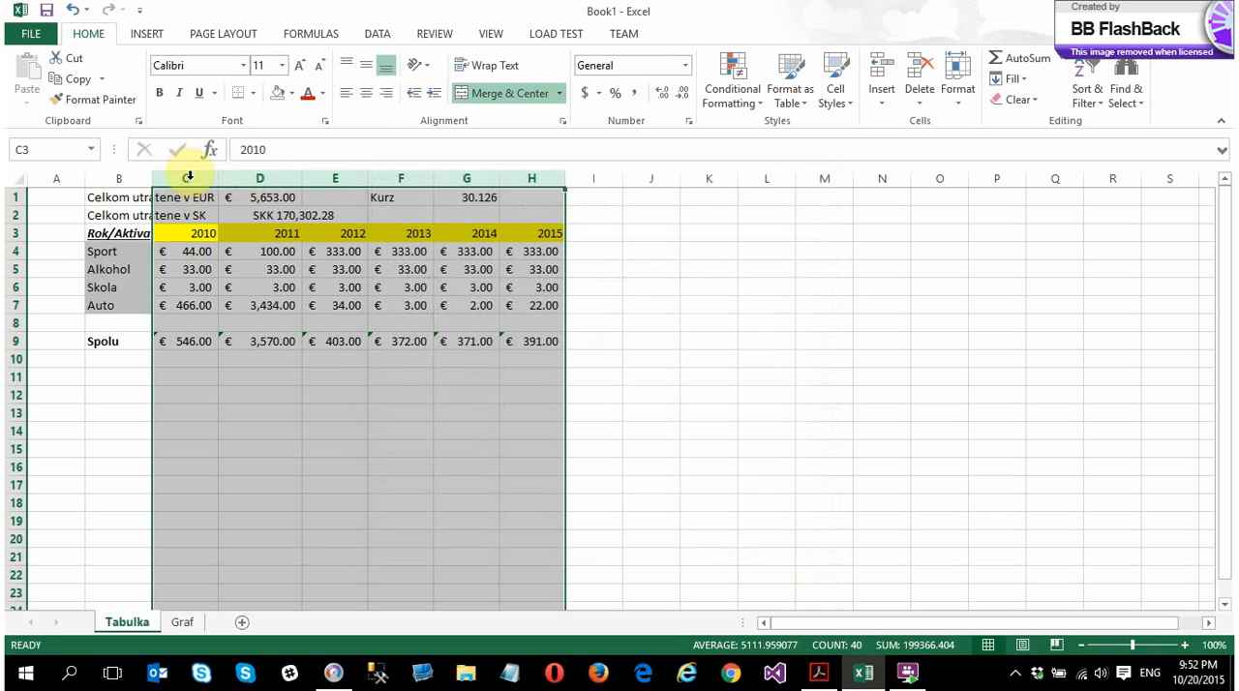
right_click(186, 175)
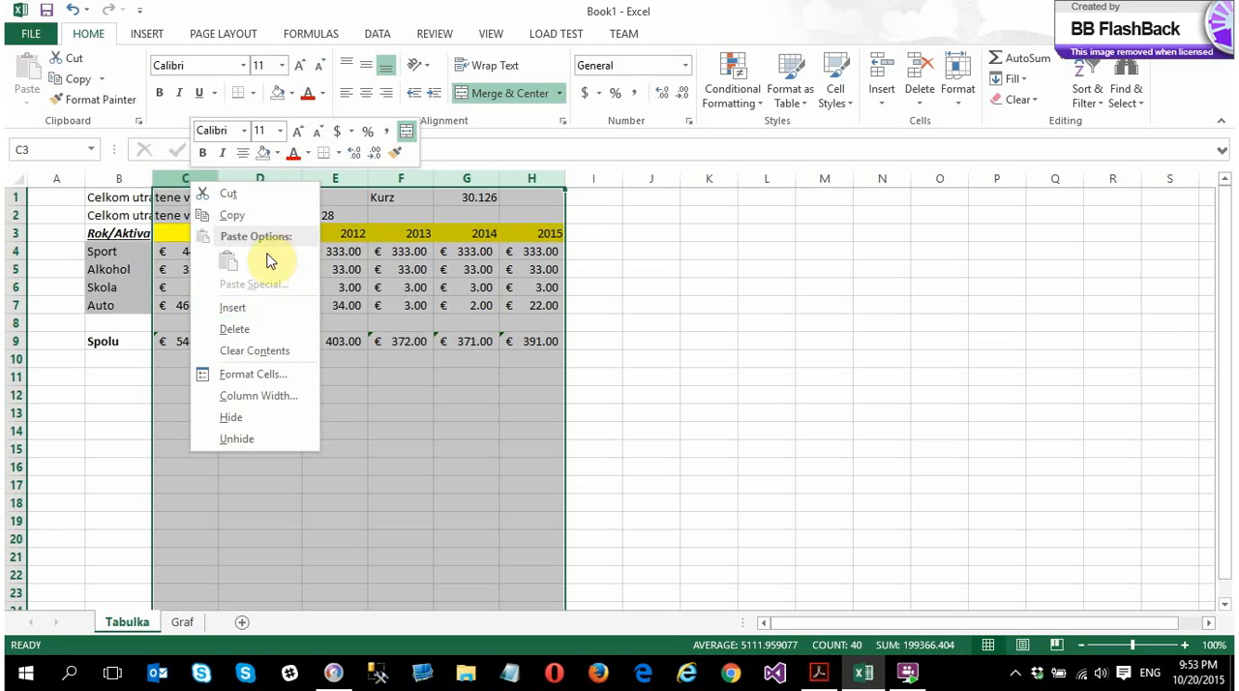
right_click(219, 178)
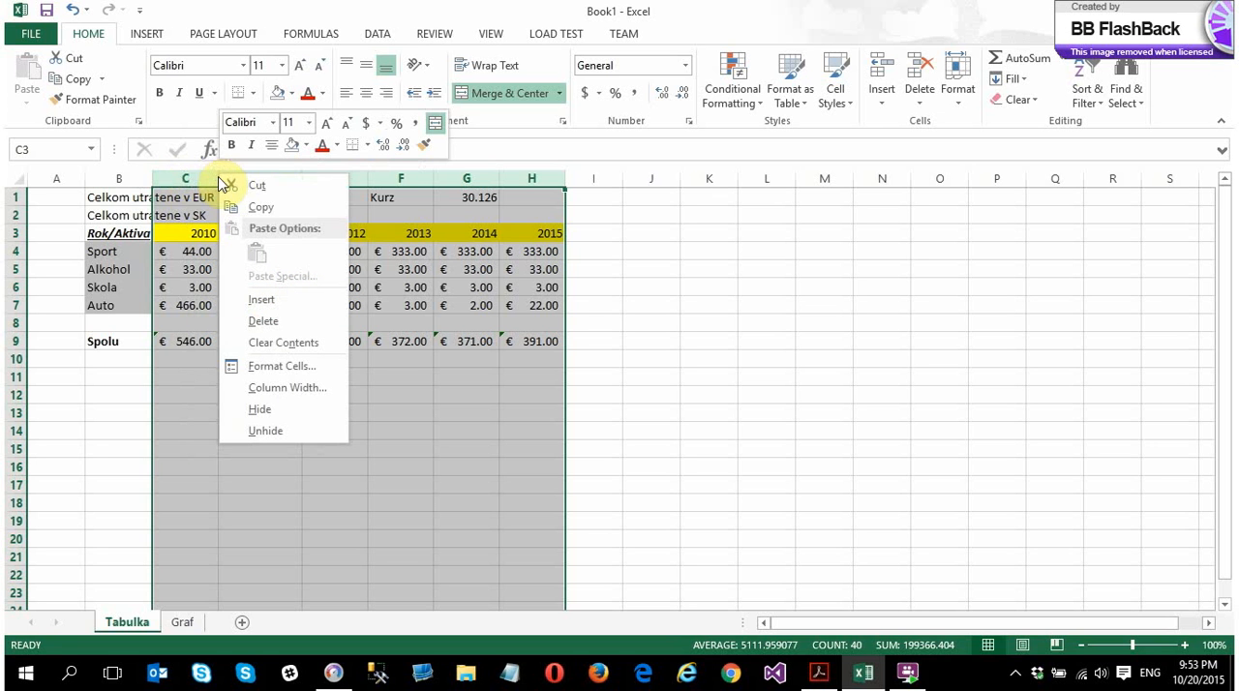
right_click(158, 181)
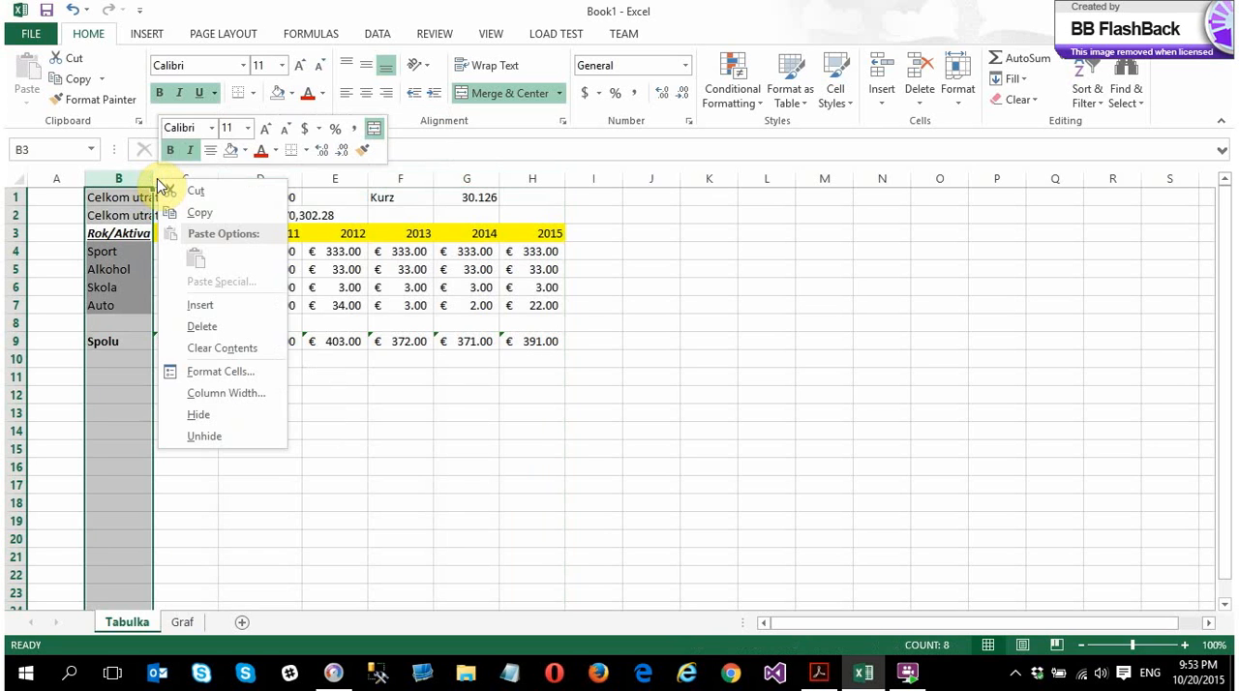
right_click(155, 182)
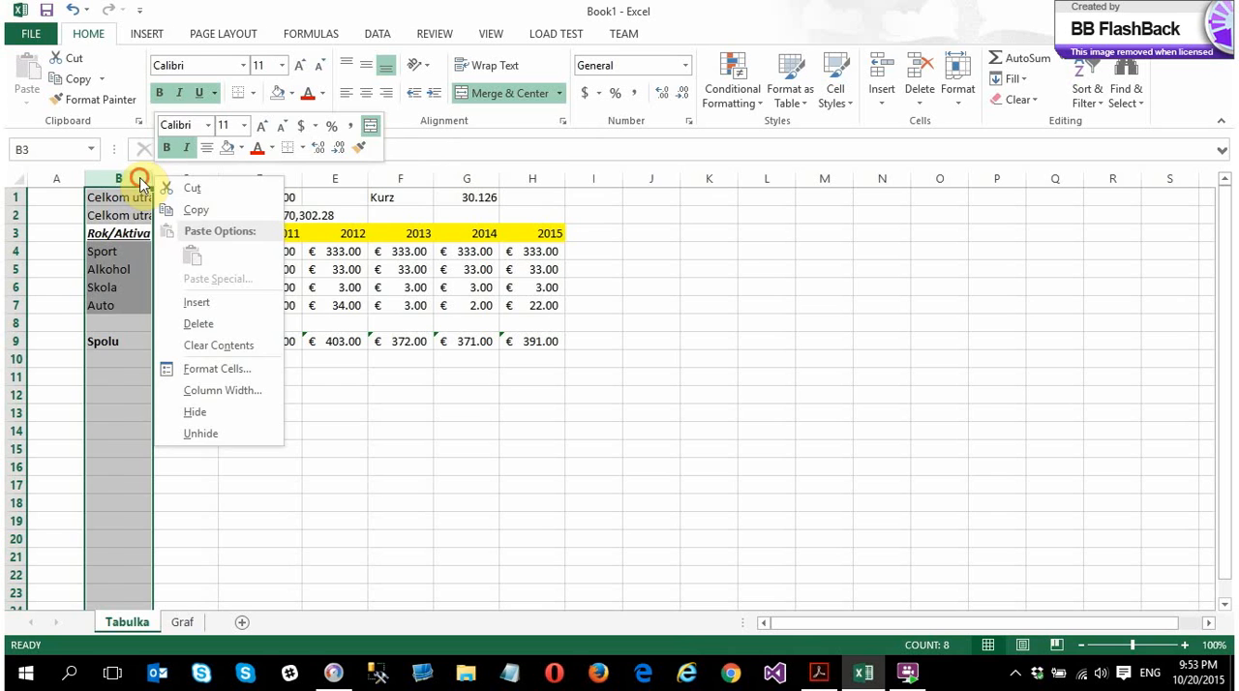
left_click(165, 174)
Try a very large uniform column width on columns C through H and undo it
left_click_drag(179, 178, 531, 176)
right_click(531, 176)
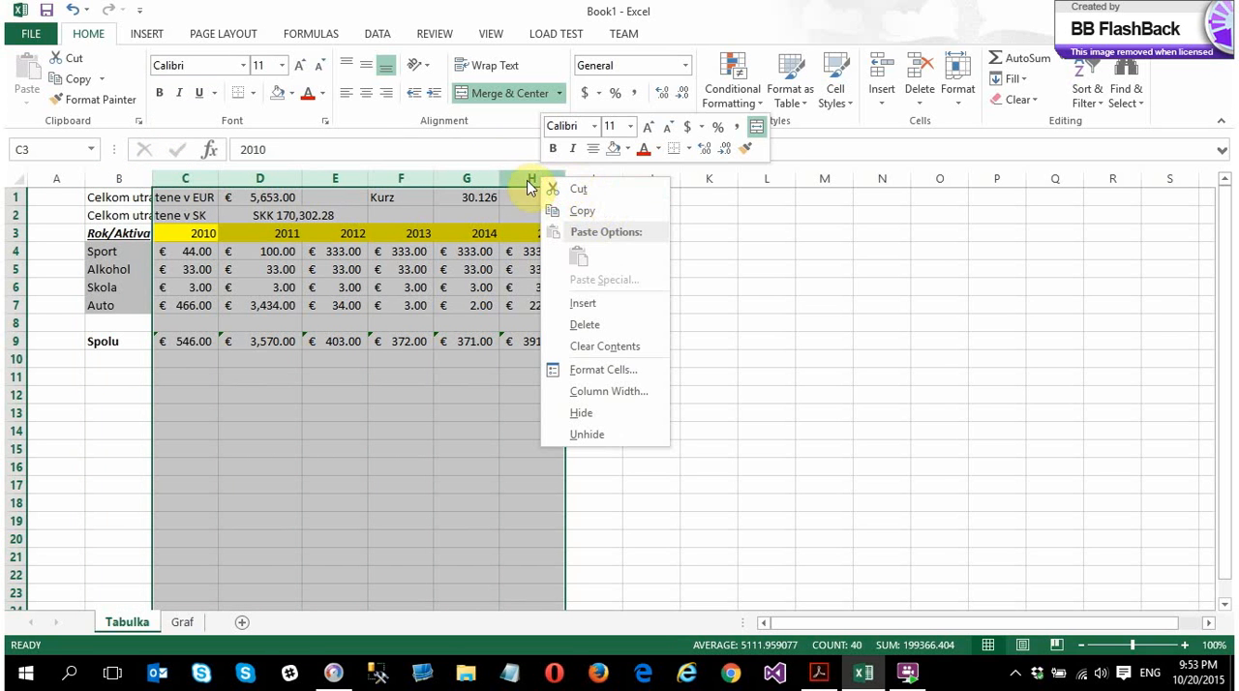
right_click(499, 186)
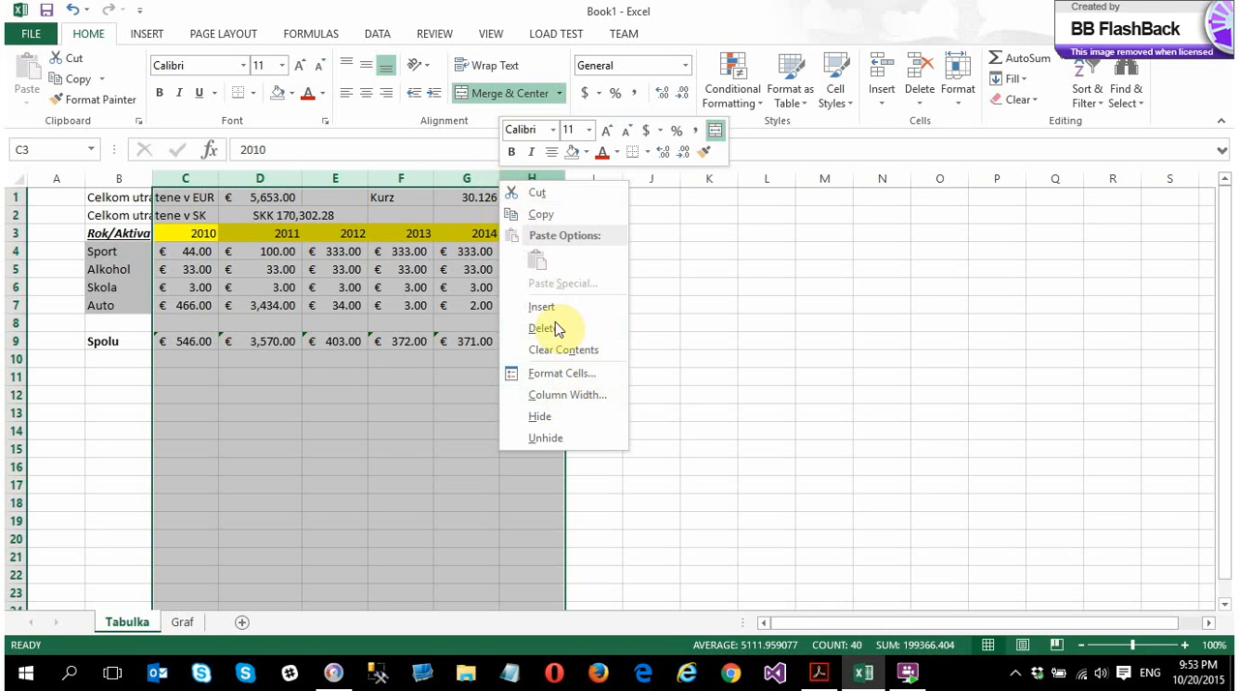
left_click(568, 395)
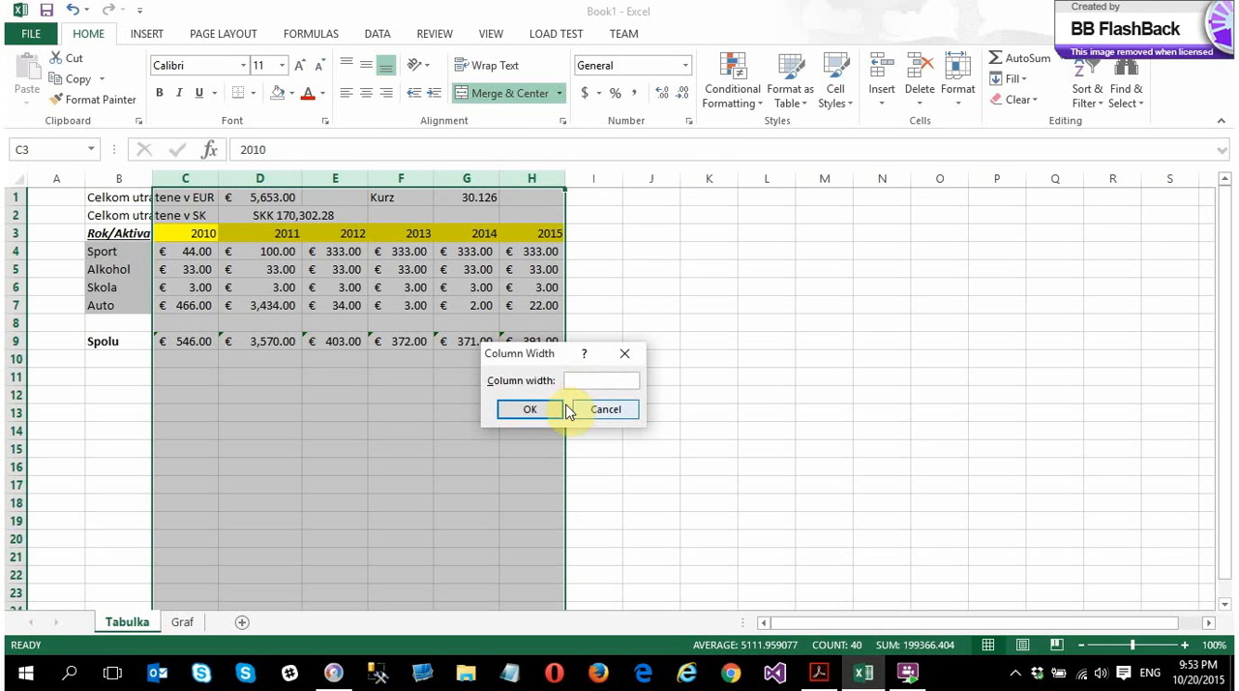
left_click(542, 409)
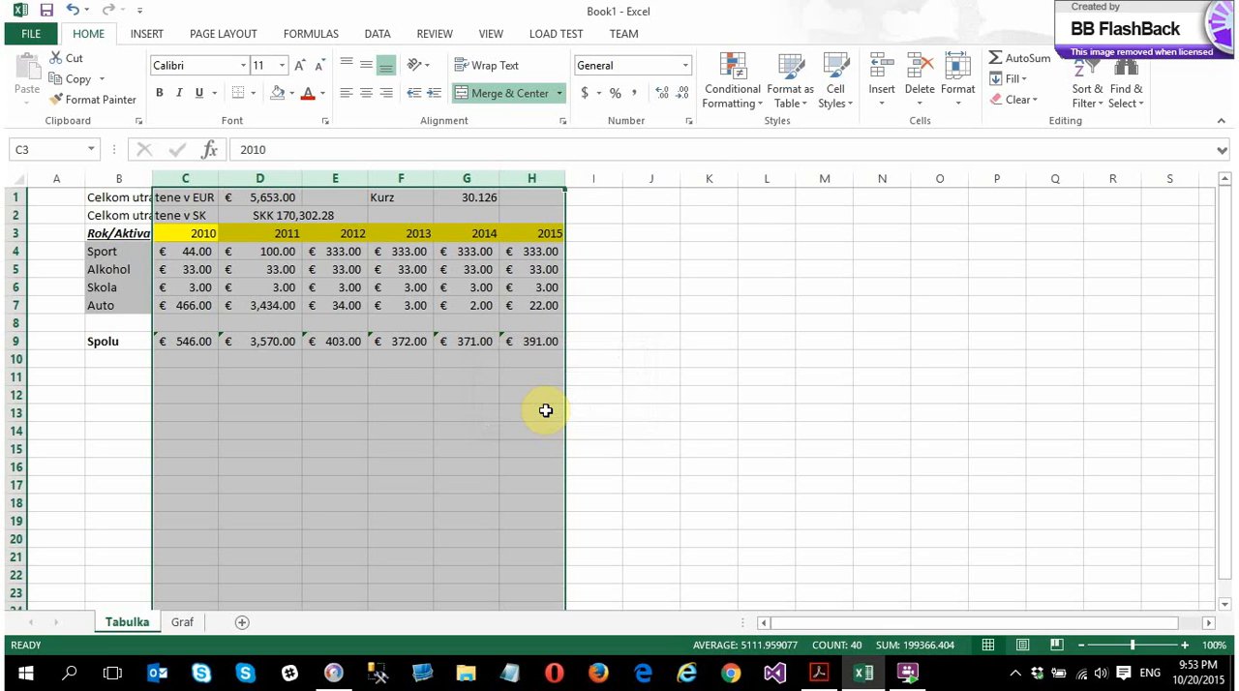
right_click(522, 176)
left_click(569, 396)
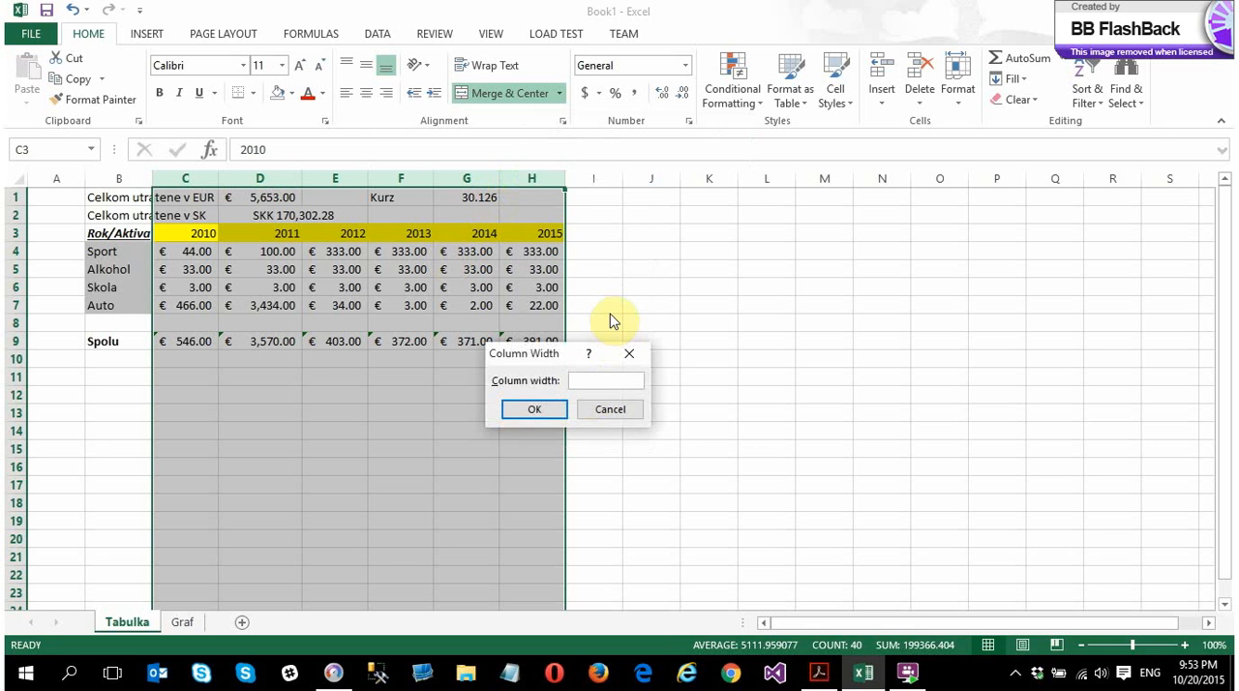
key("Return")
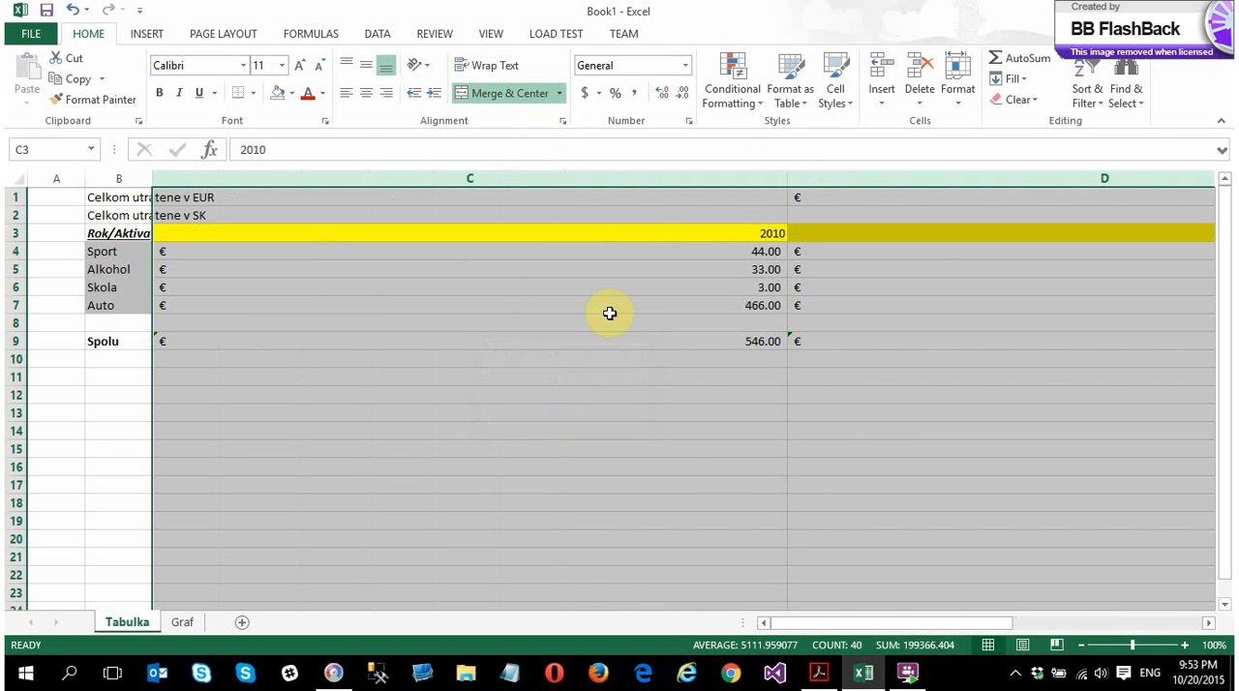
key("ctrl+z")
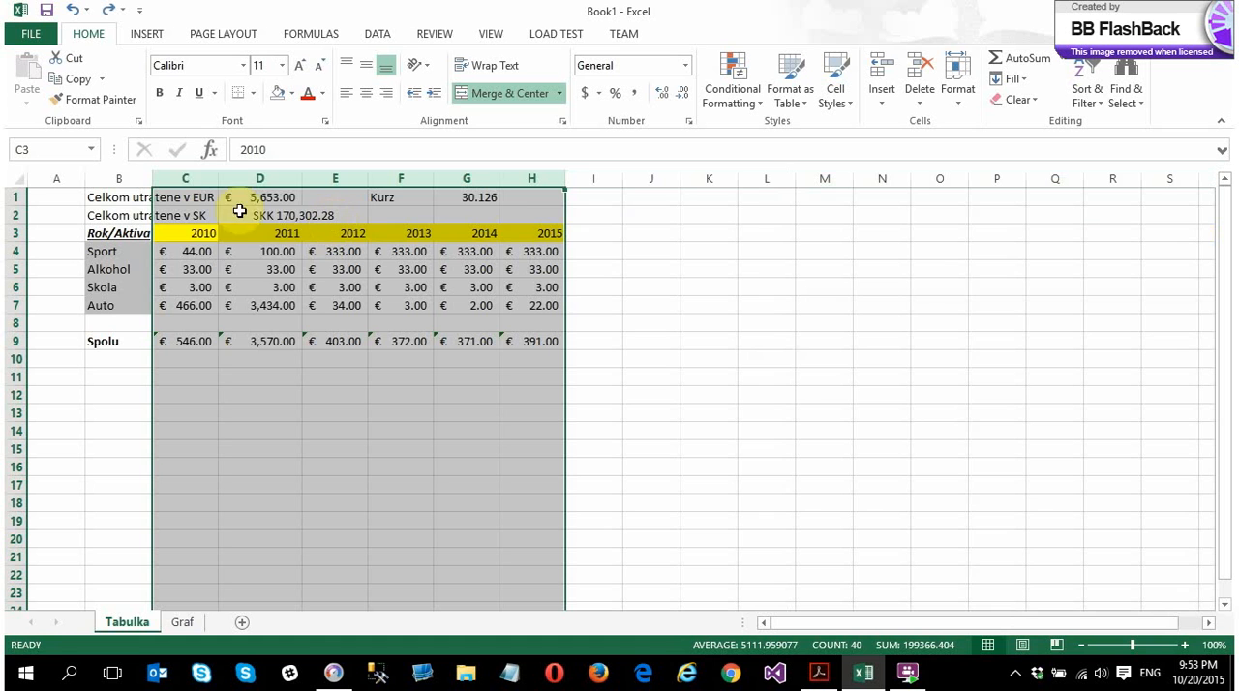
Set the width of columns C through H to 10
right_click(188, 180)
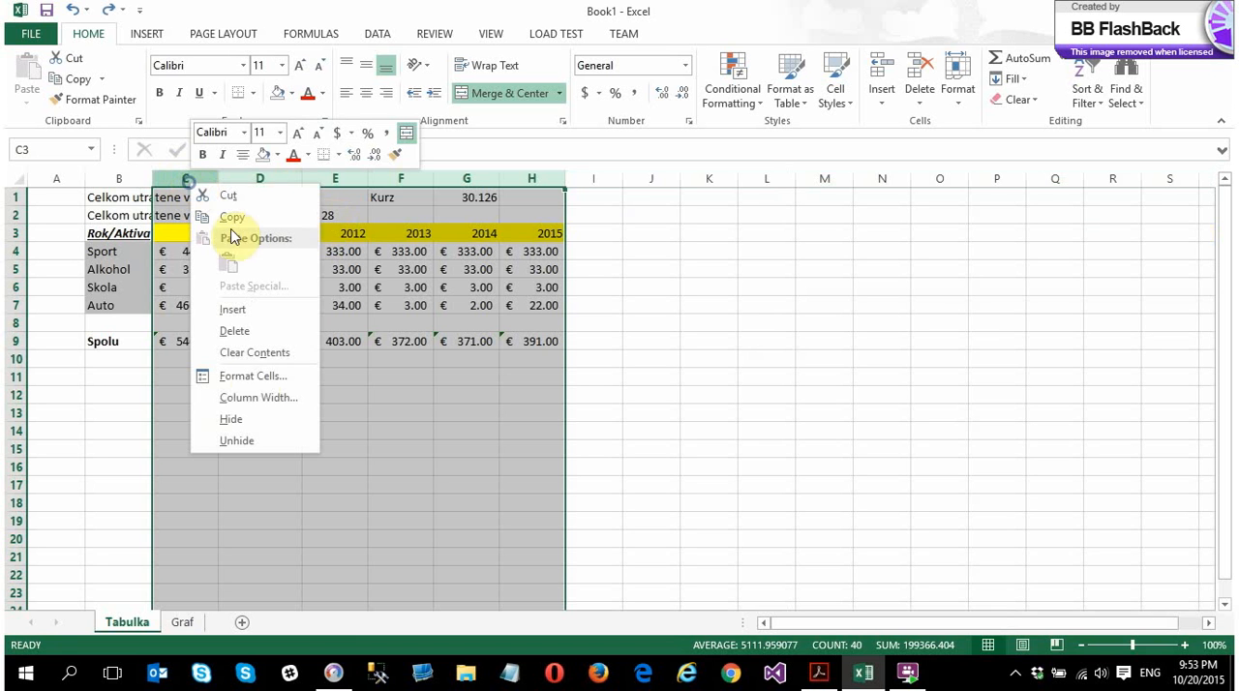
left_click(252, 400)
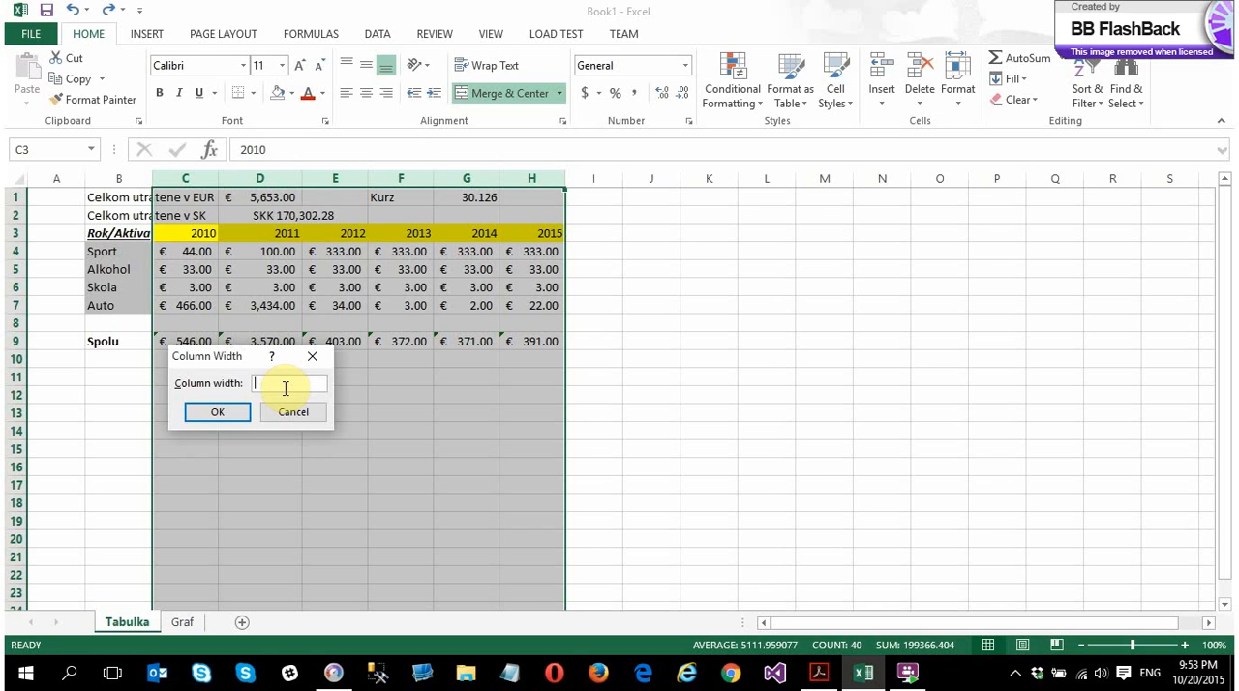
type("10")
key("Return")
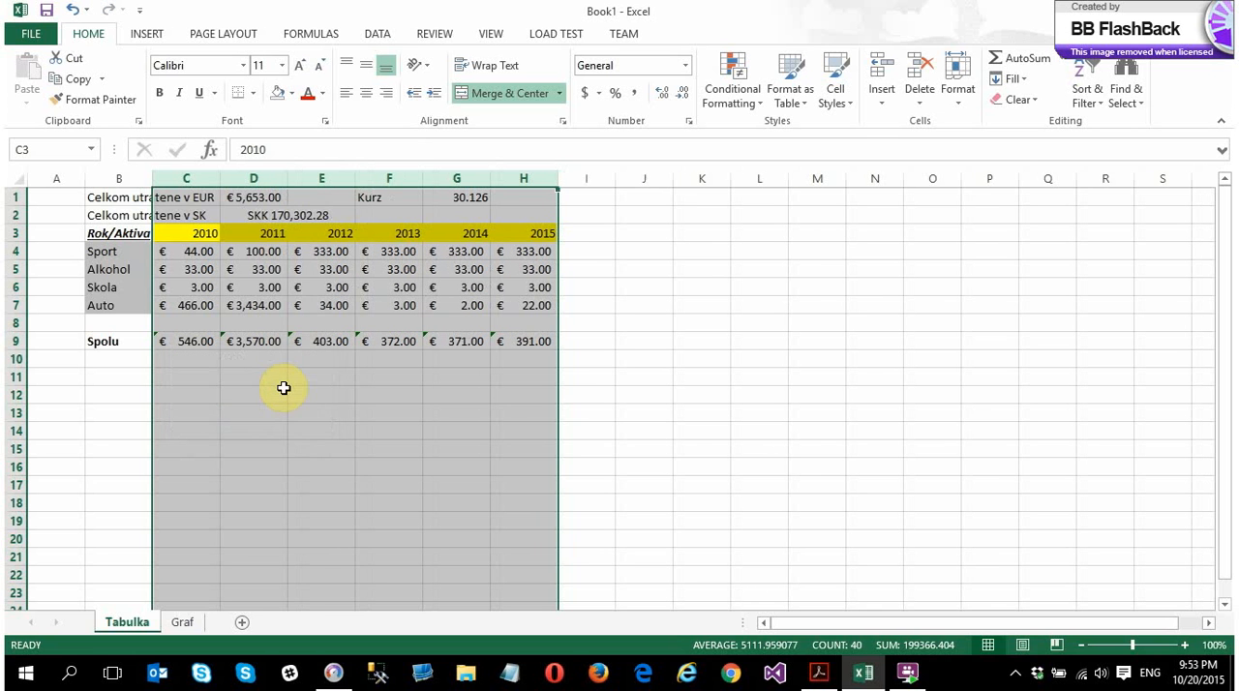
Set the width of columns C through H to 14 and deselect the columns
right_click(217, 181)
left_click(285, 399)
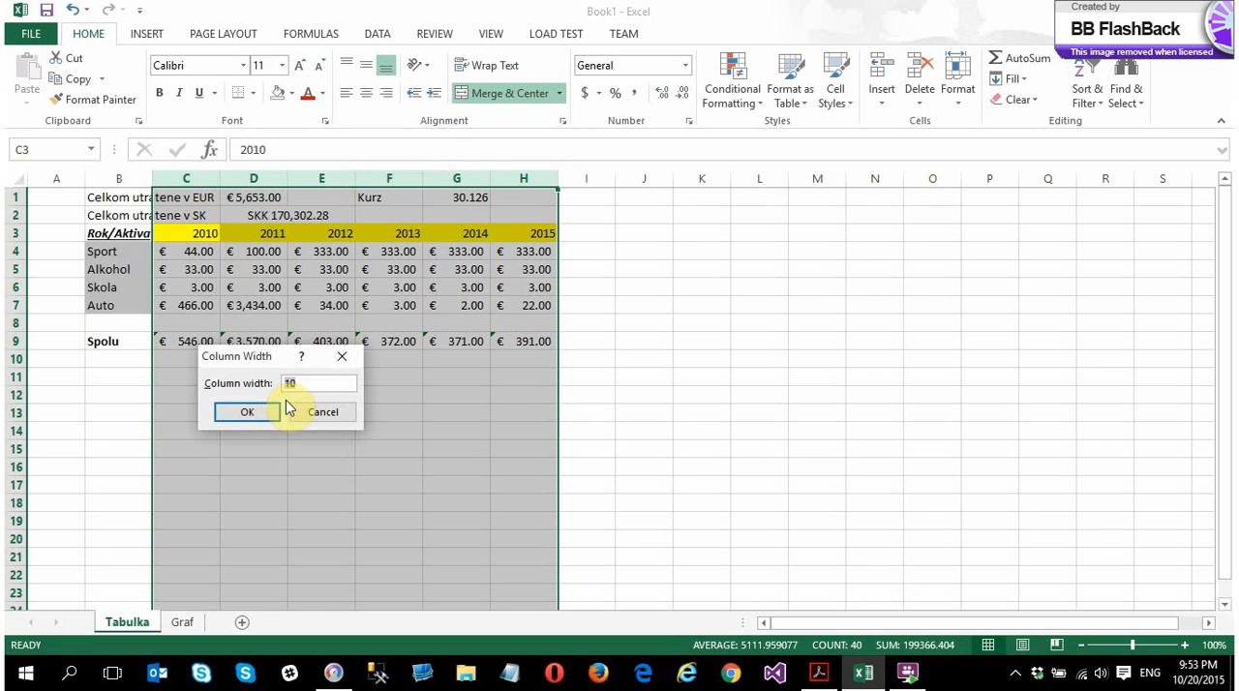
type("14")
key("Return")
left_click(587, 489)
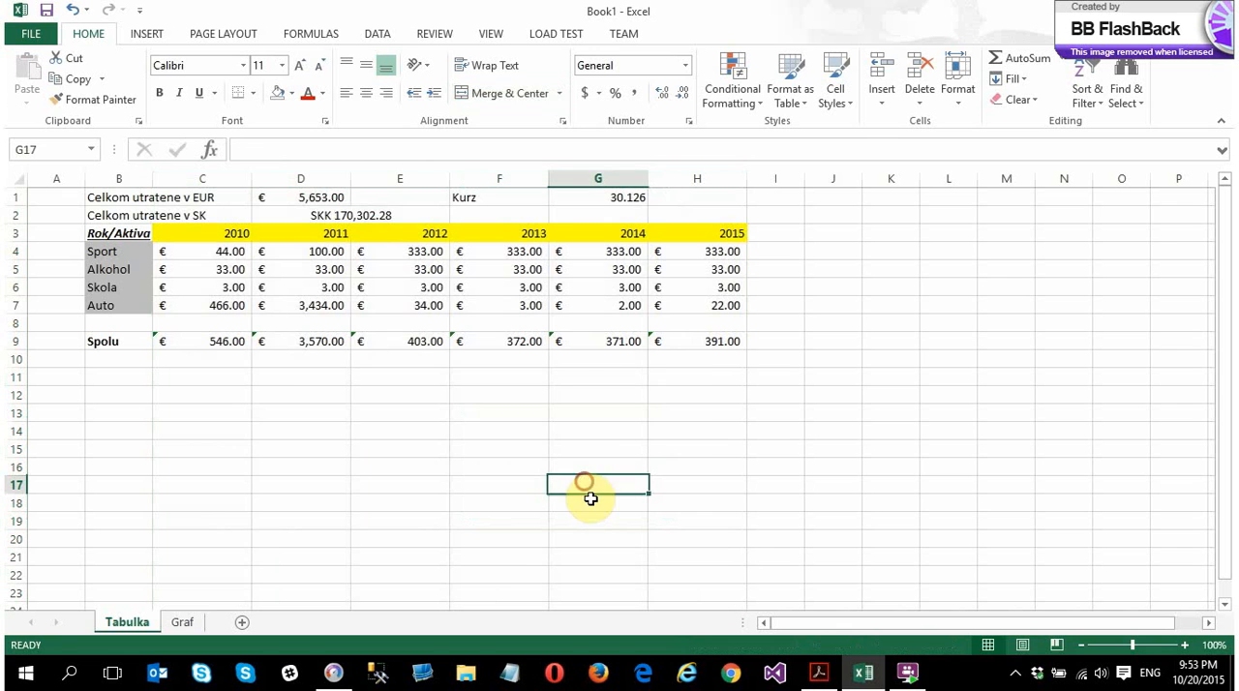
Merge D1:E1 for the EUR total and align both the EUR and SKK totals to the top left
left_click(324, 213)
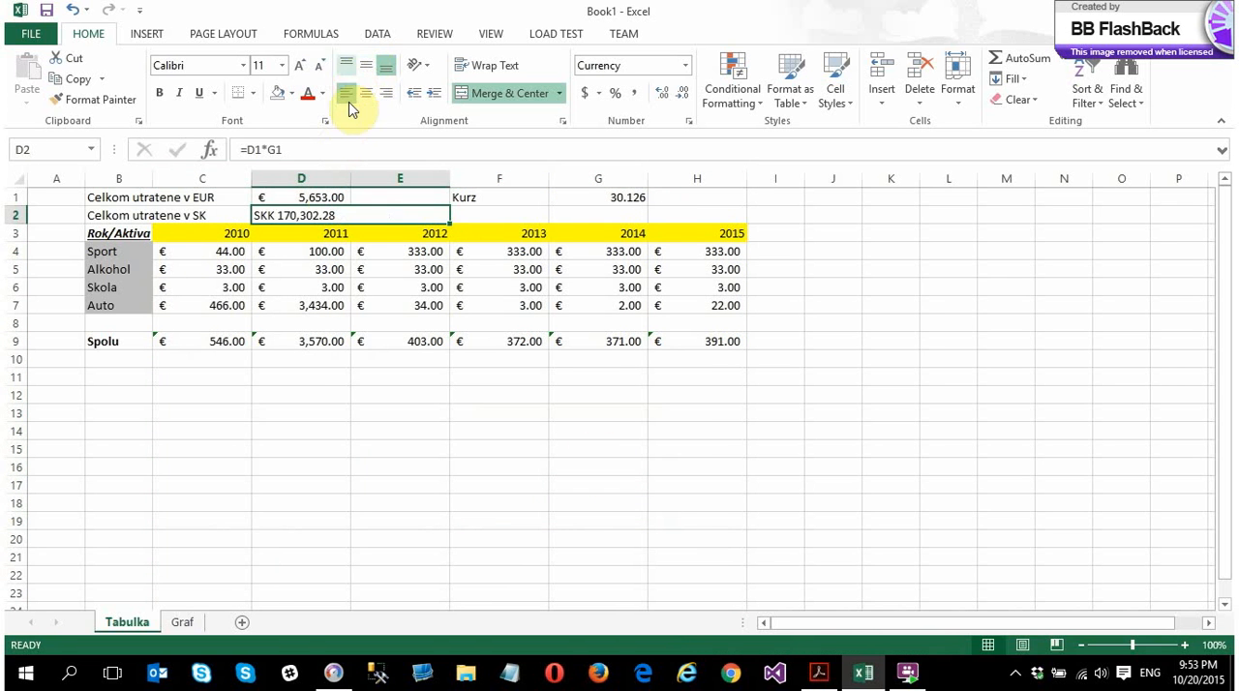
left_click_drag(302, 196, 379, 193)
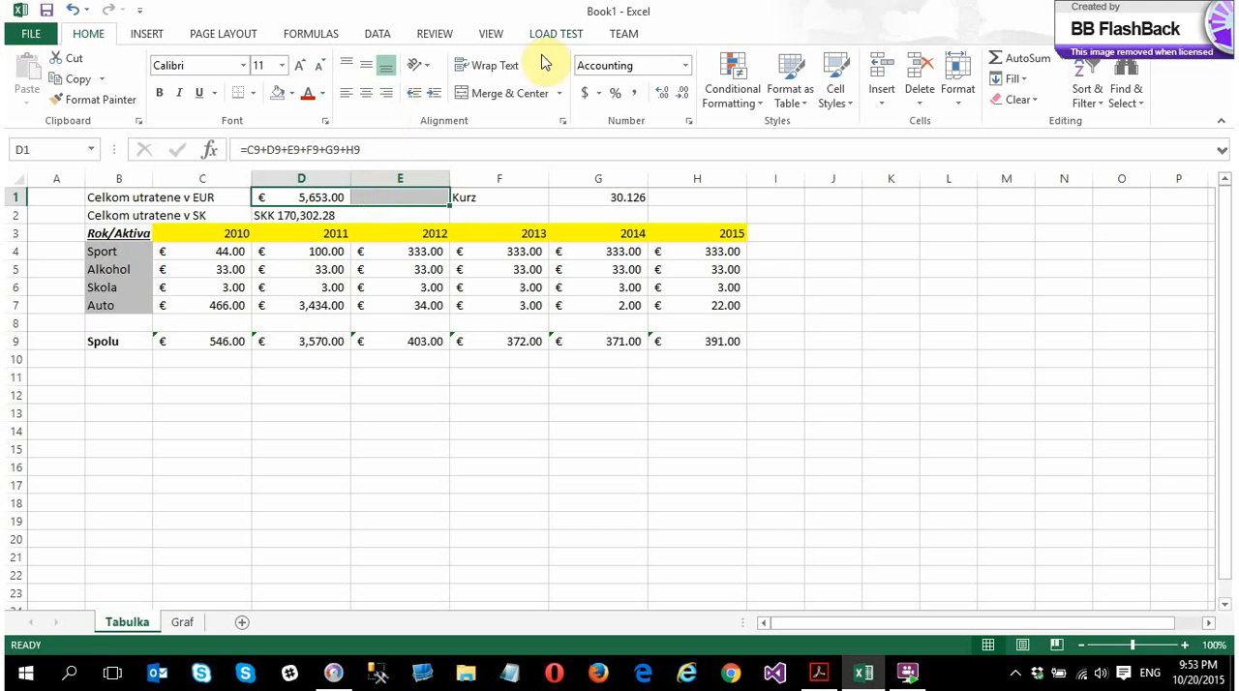
left_click(533, 95)
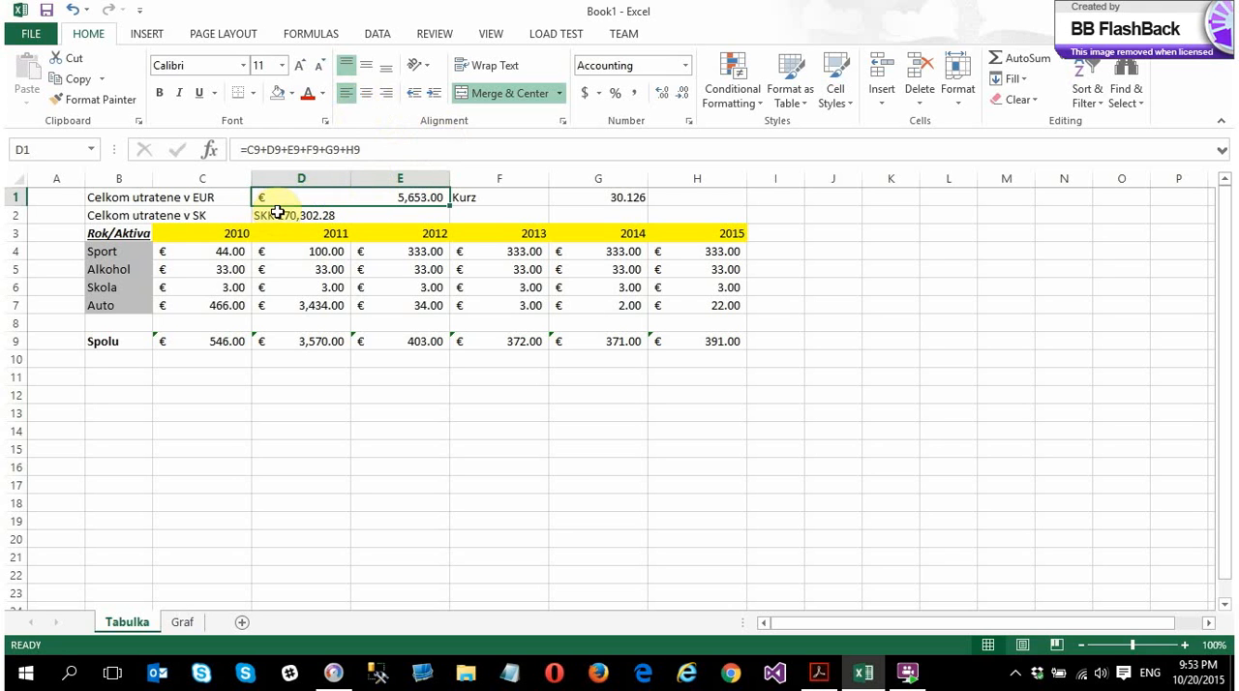
Check the Accounting format and currency symbol options of the EUR total in D1, leaving them as set
left_click(278, 212)
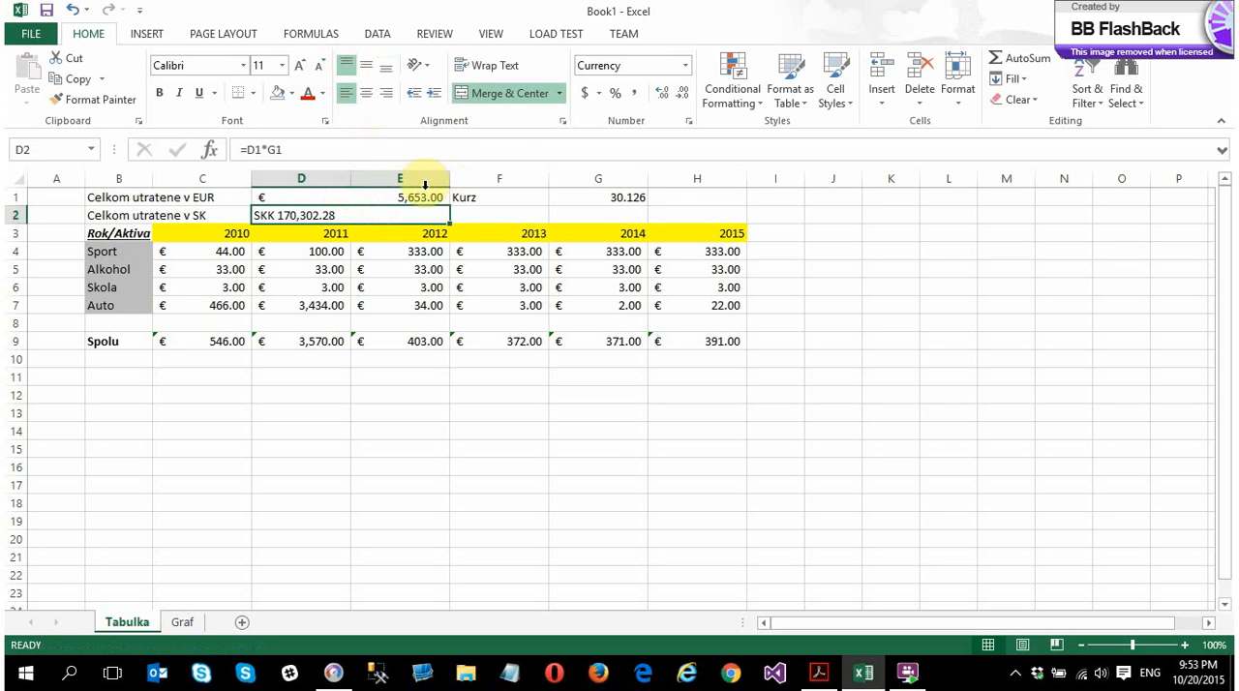
left_click(318, 198)
right_click(279, 200)
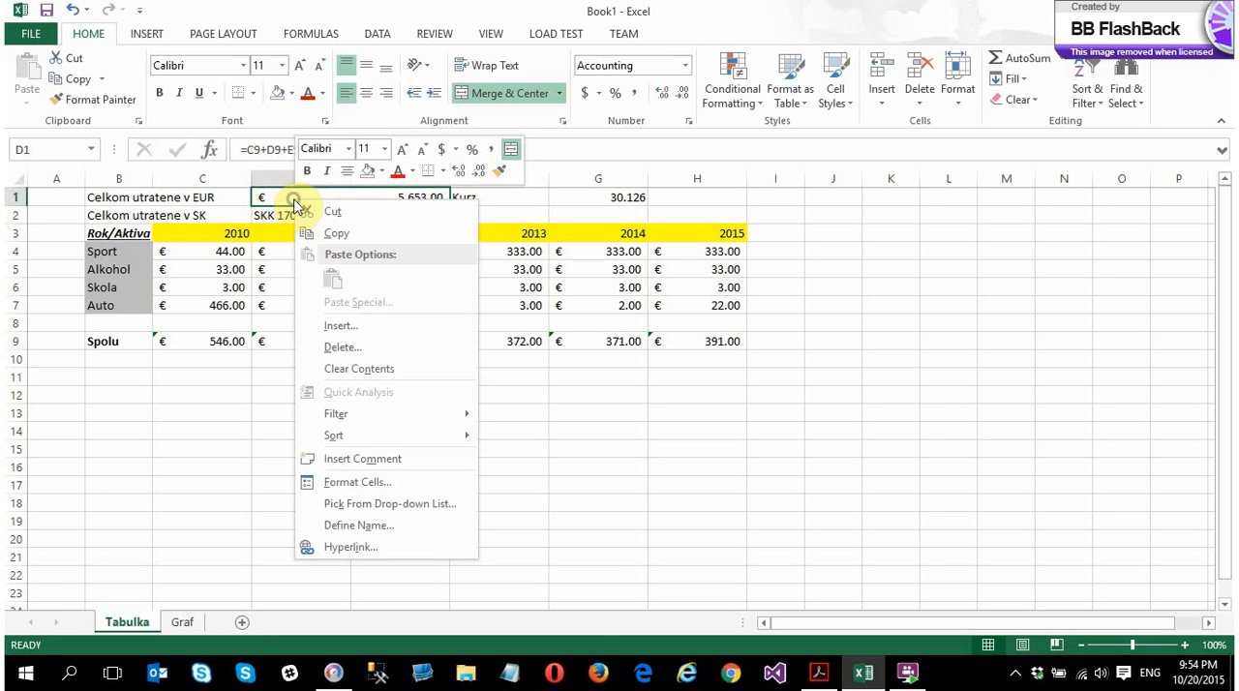
left_click(374, 481)
left_click(348, 383)
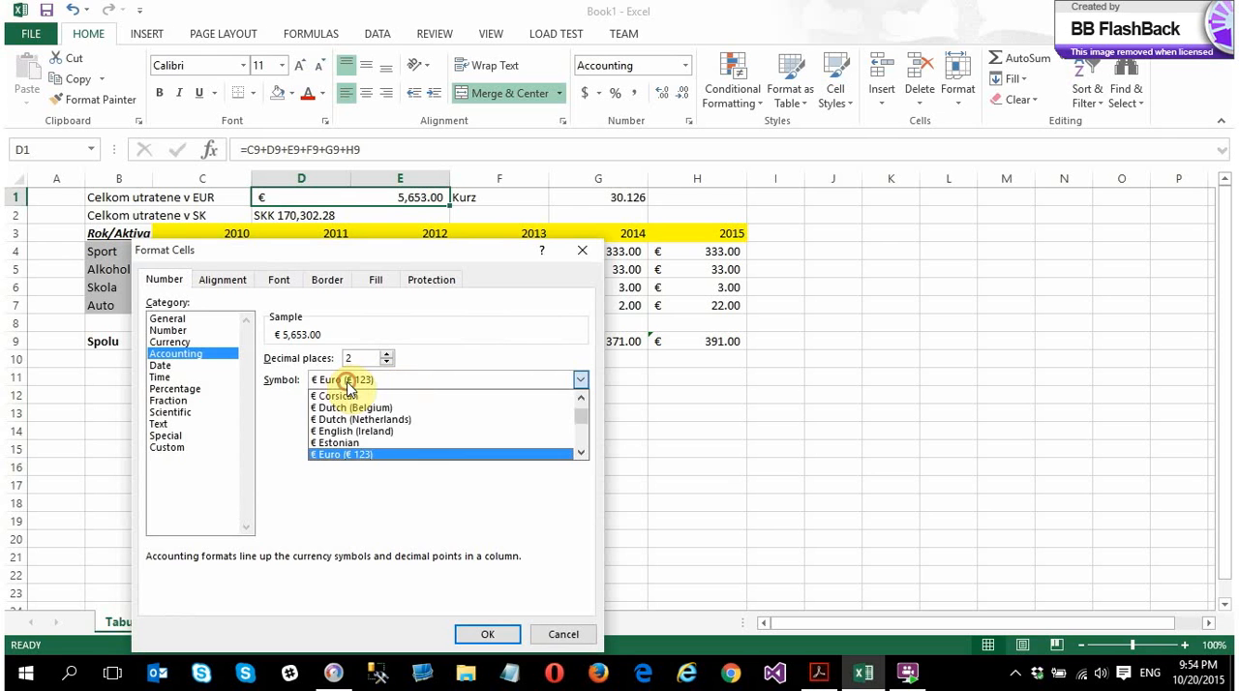
left_click(349, 385)
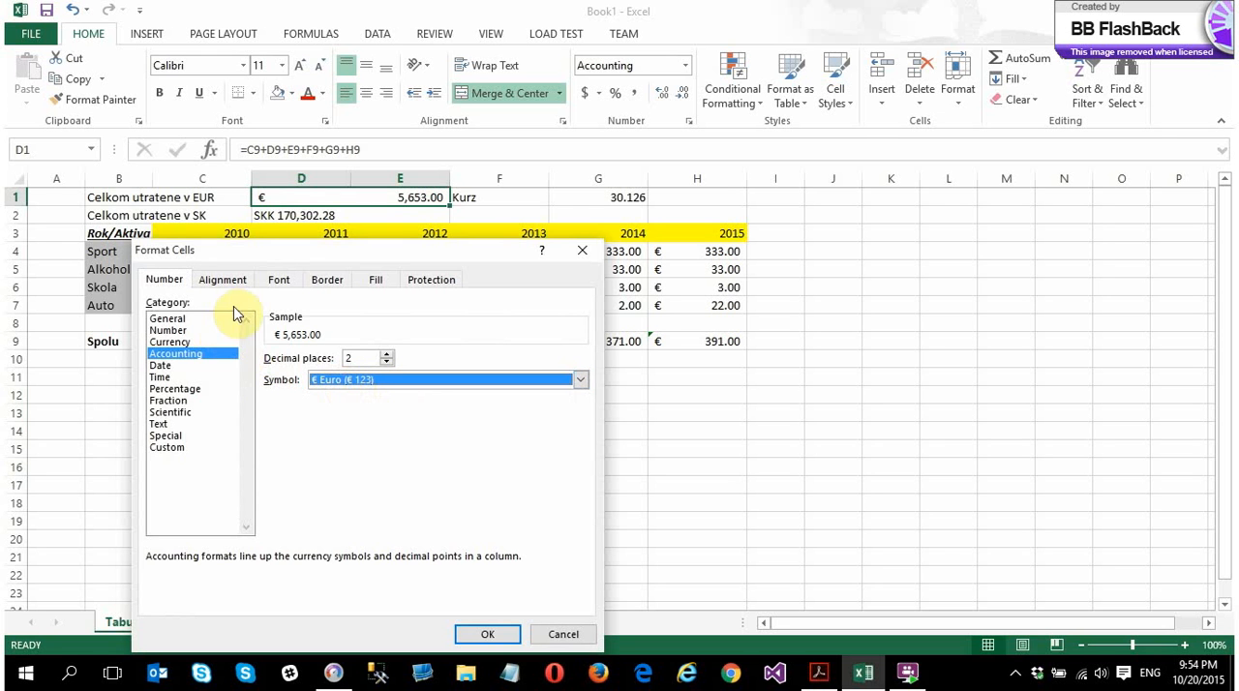
left_click(584, 258)
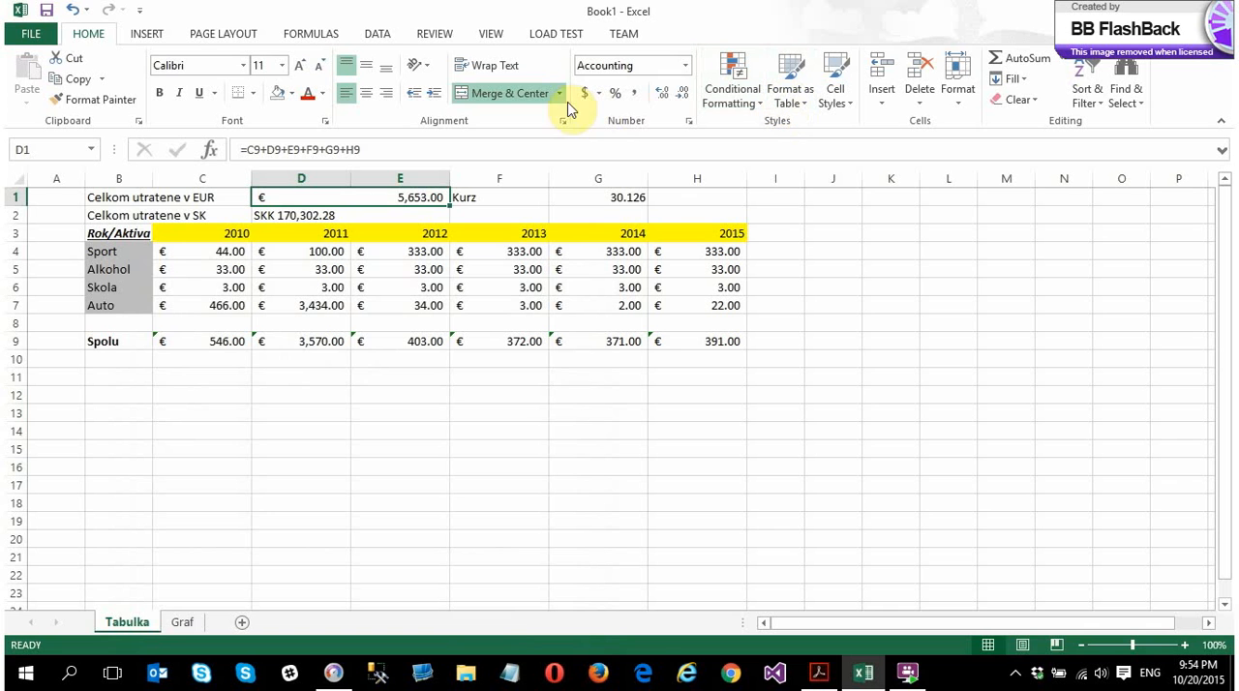
Unmerge cells D1:E1 holding the EUR total and deselect them
left_click(482, 96)
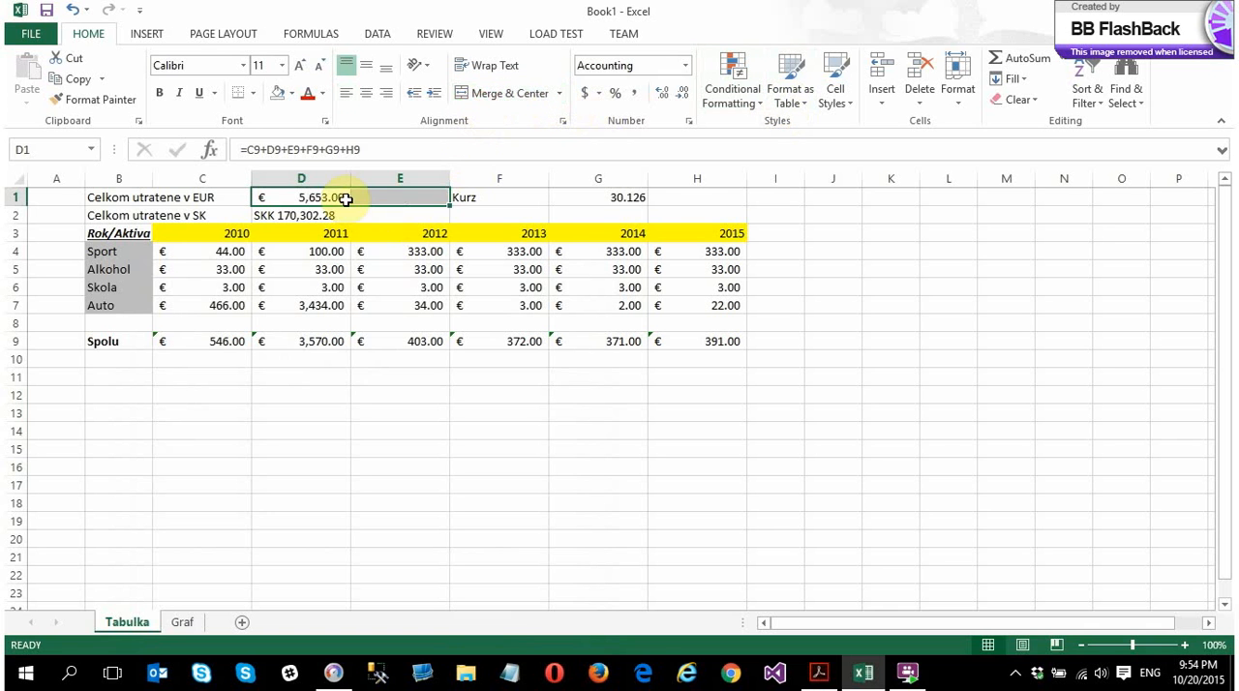
left_click(364, 222)
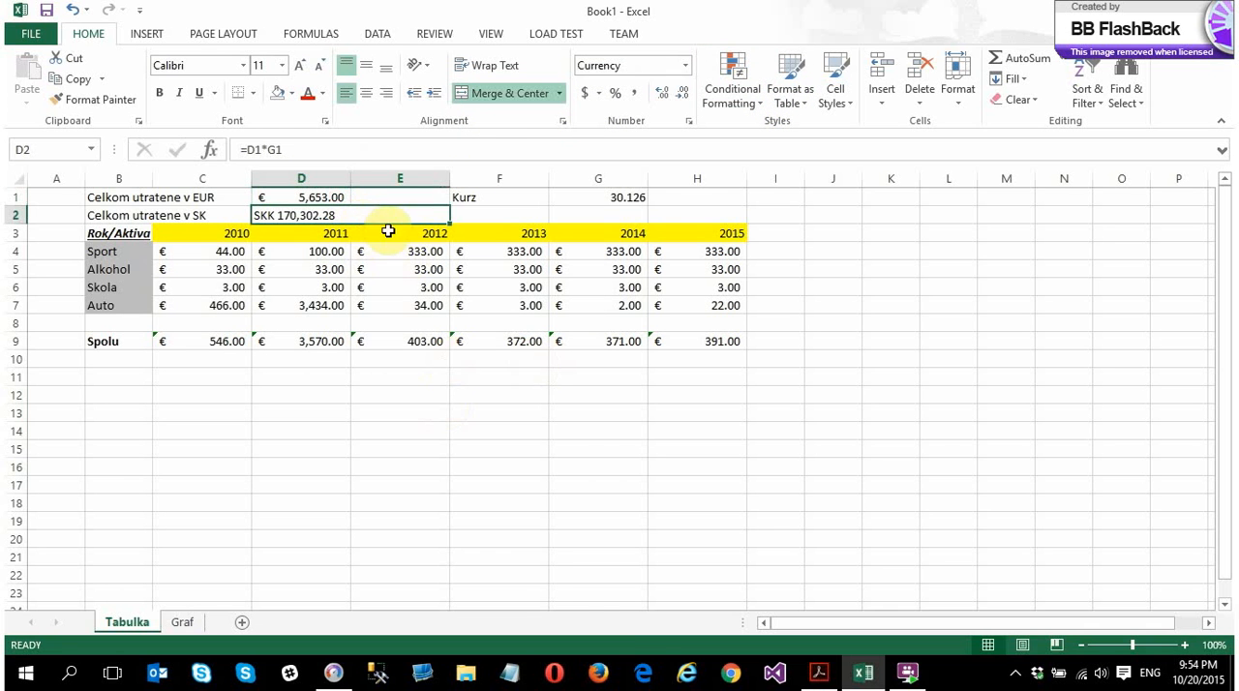
left_click(687, 492)
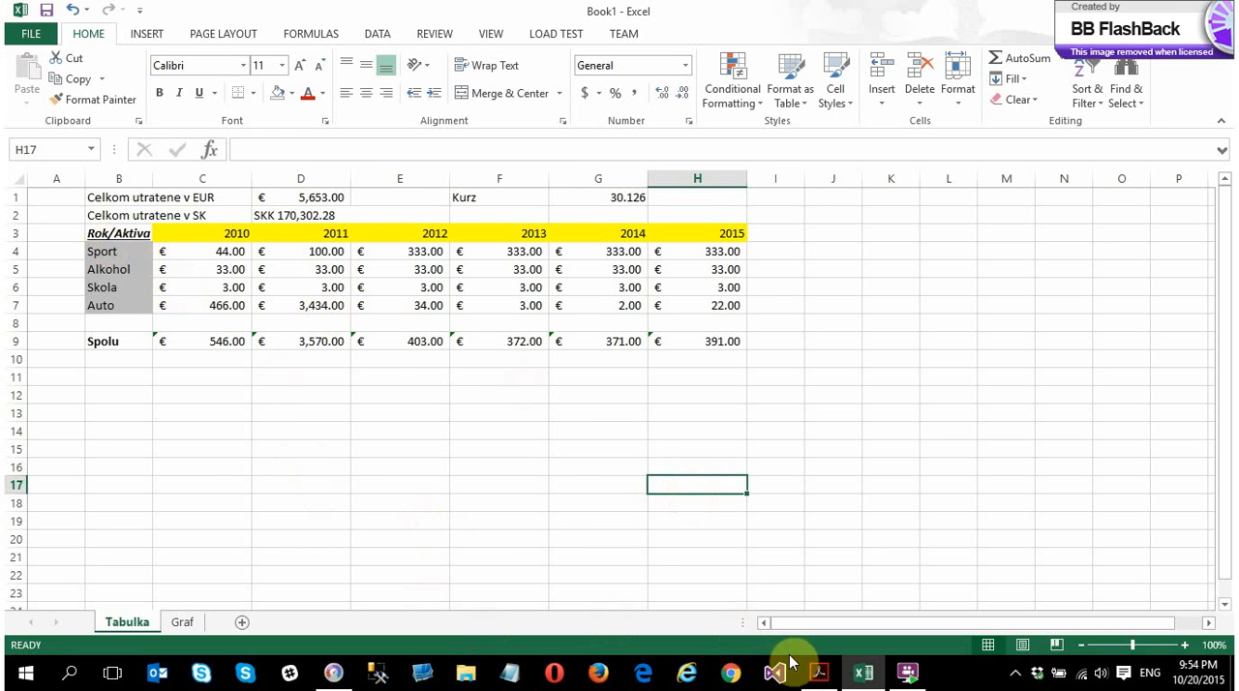
Switch to Acrobat Reader and review points a) to d) of the Excel workbook requirements in the assignment PDF
left_click(819, 670)
left_click_drag(246, 404, 562, 404)
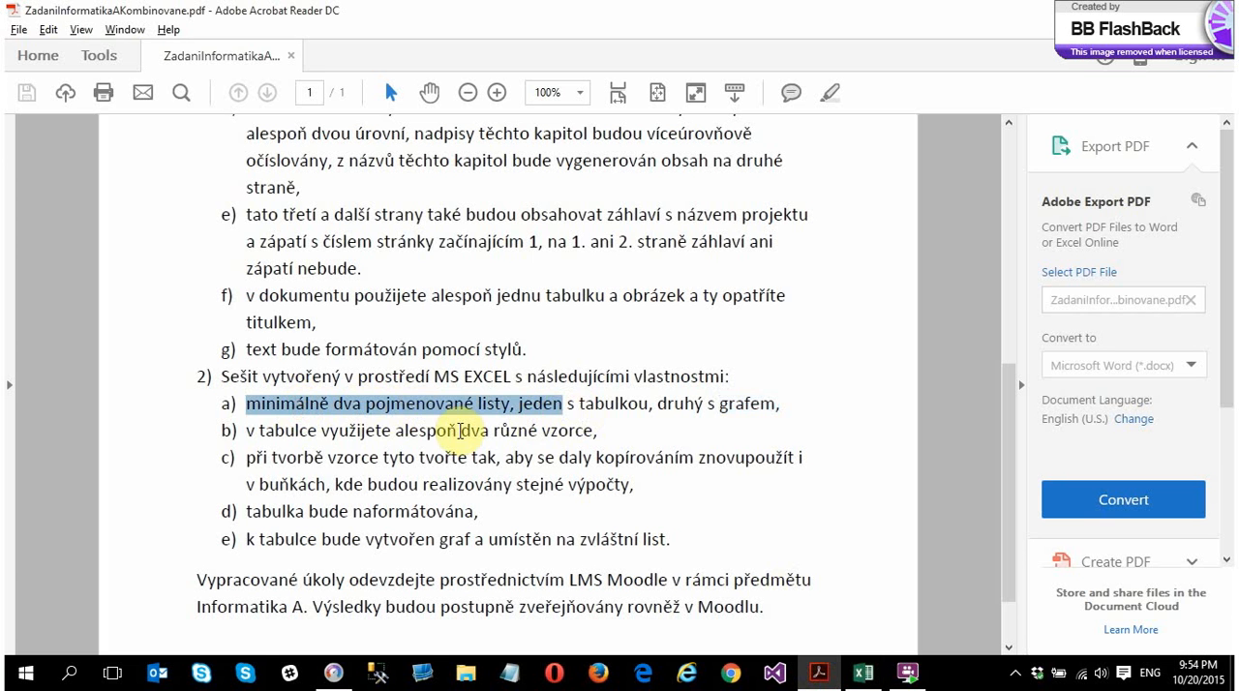
left_click_drag(321, 431, 537, 431)
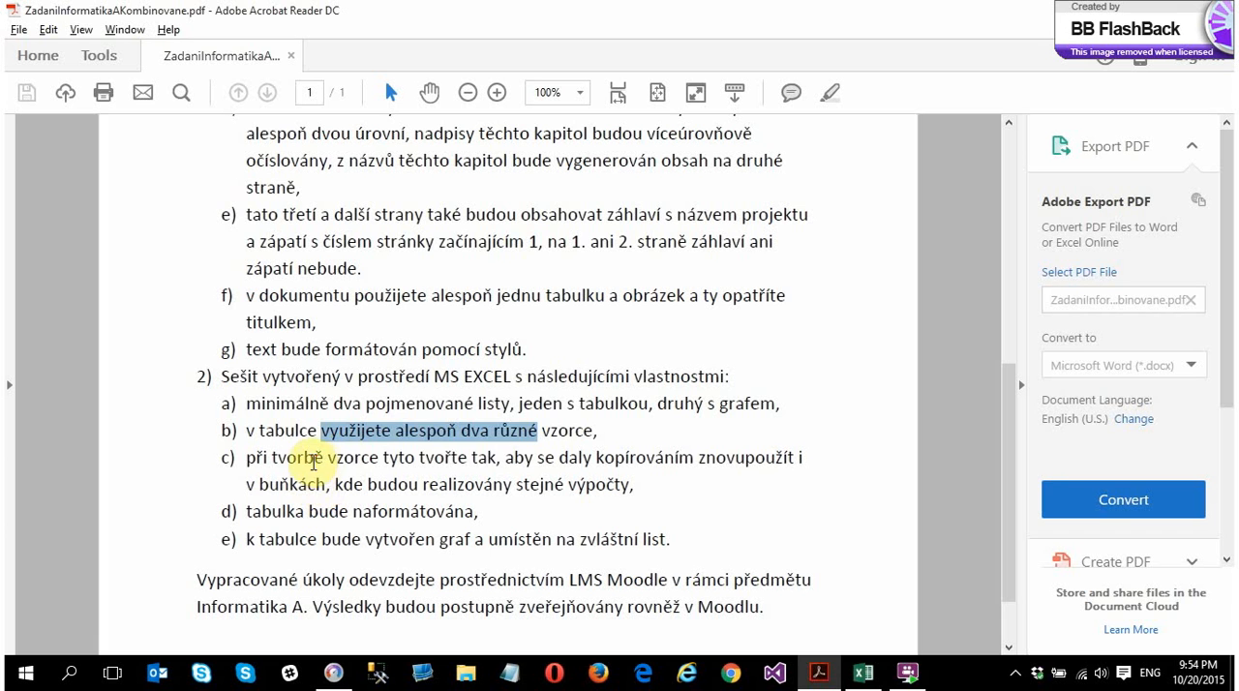
left_click_drag(312, 463, 792, 458)
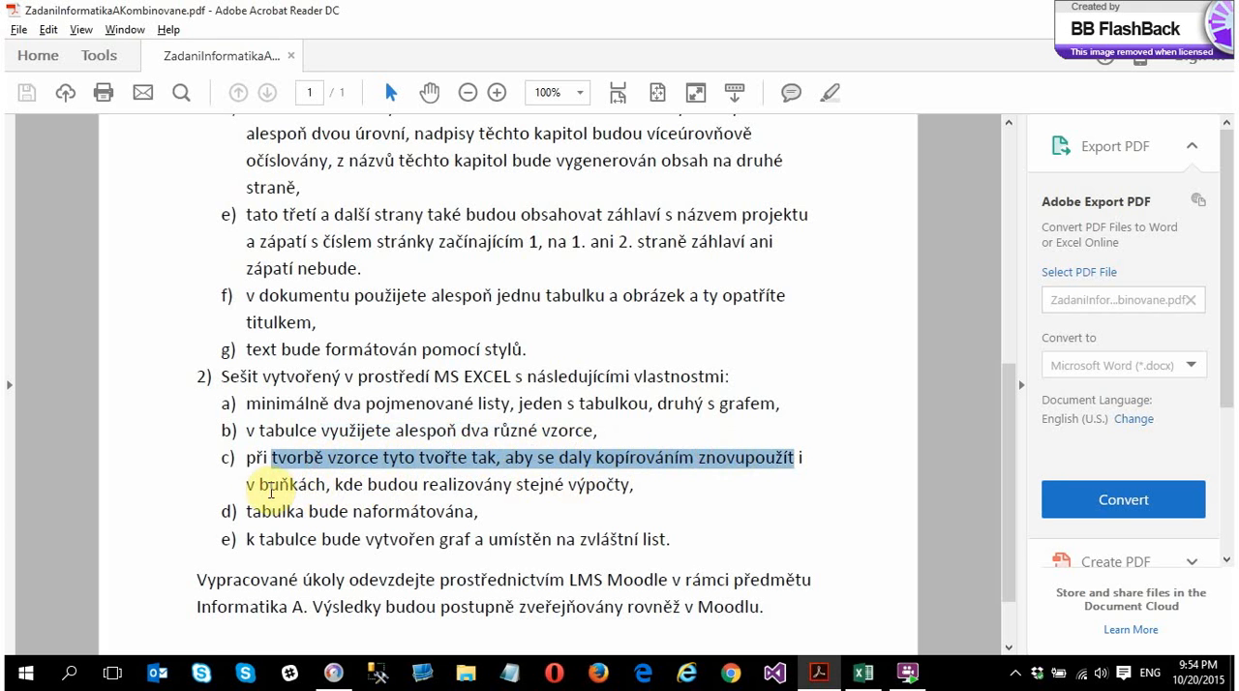
left_click_drag(271, 491, 568, 484)
left_click_drag(259, 512, 475, 513)
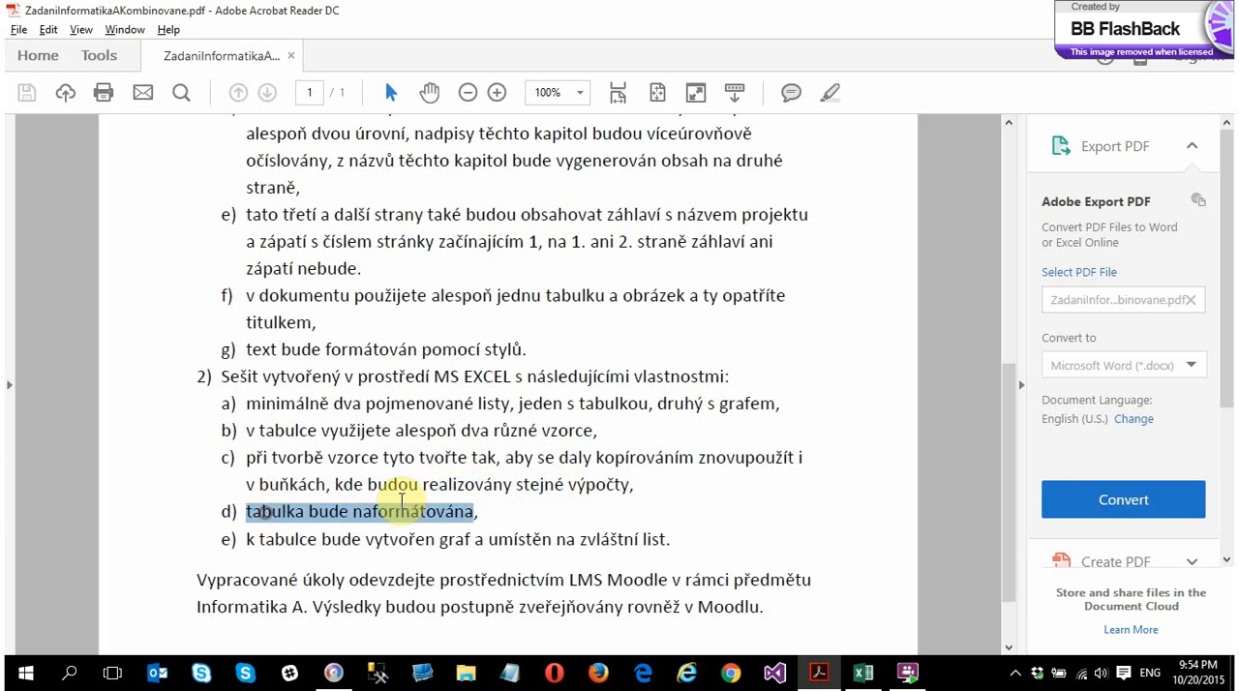
Switch back to Excel and insert an empty row above the Rok/Aktiva header row
left_click(862, 672)
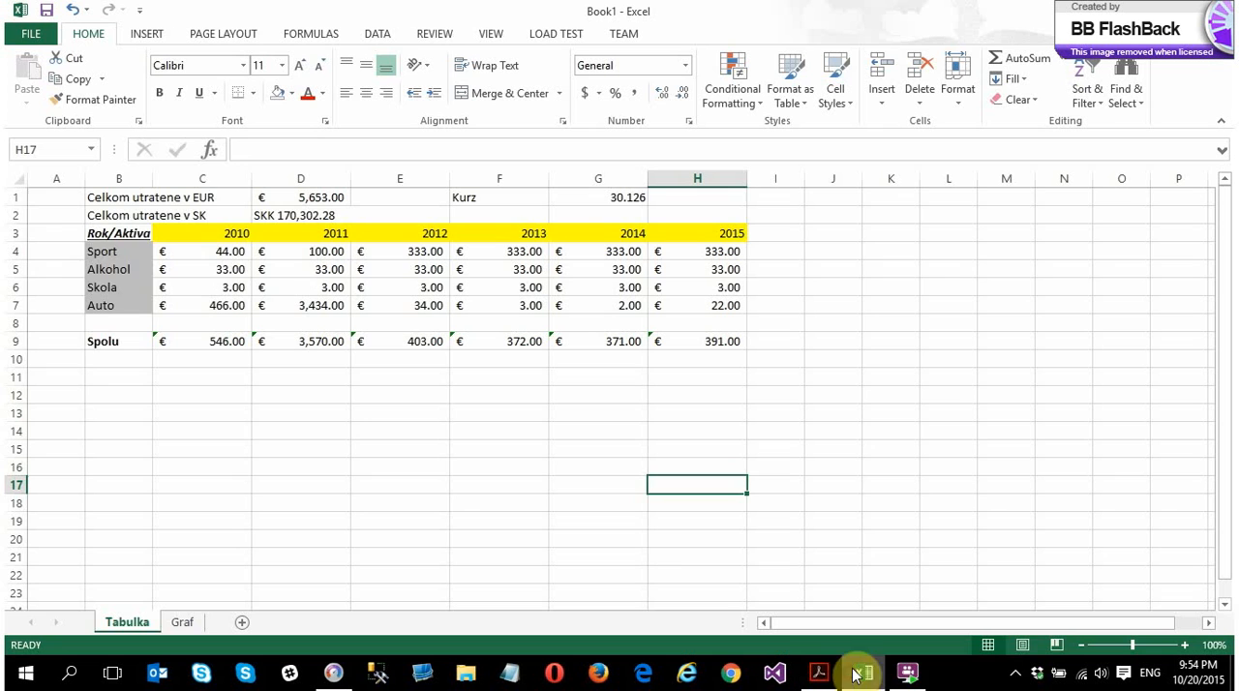
right_click(16, 233)
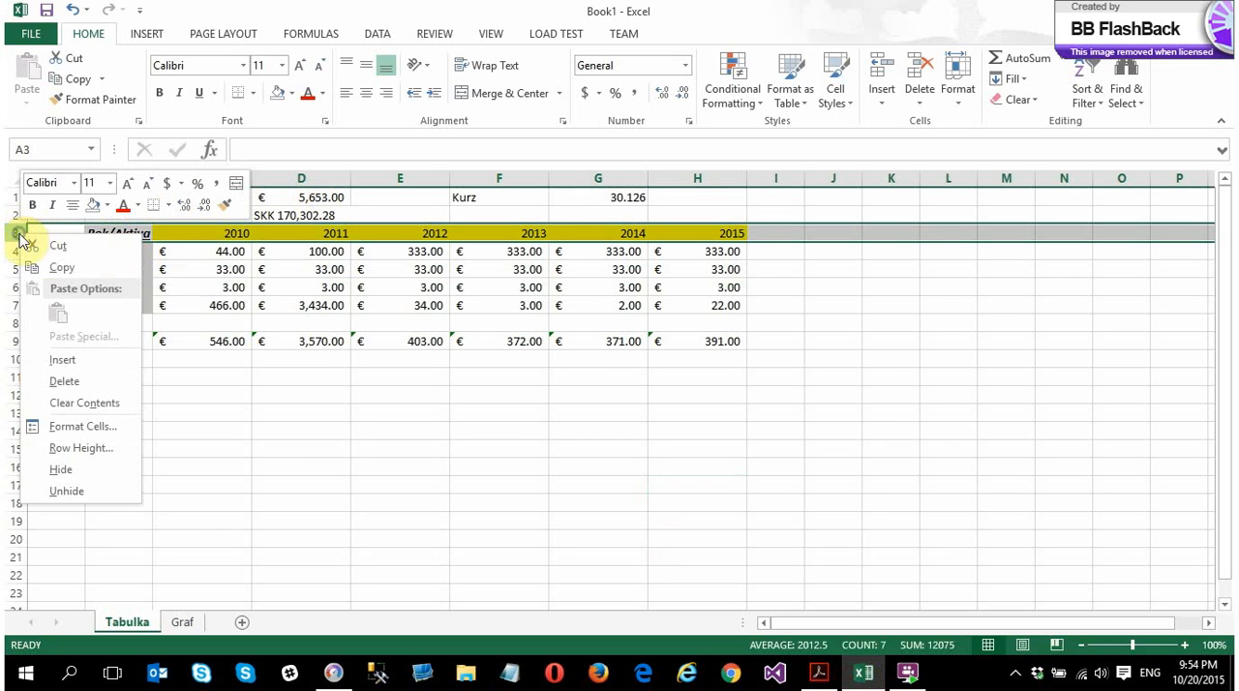
left_click(88, 364)
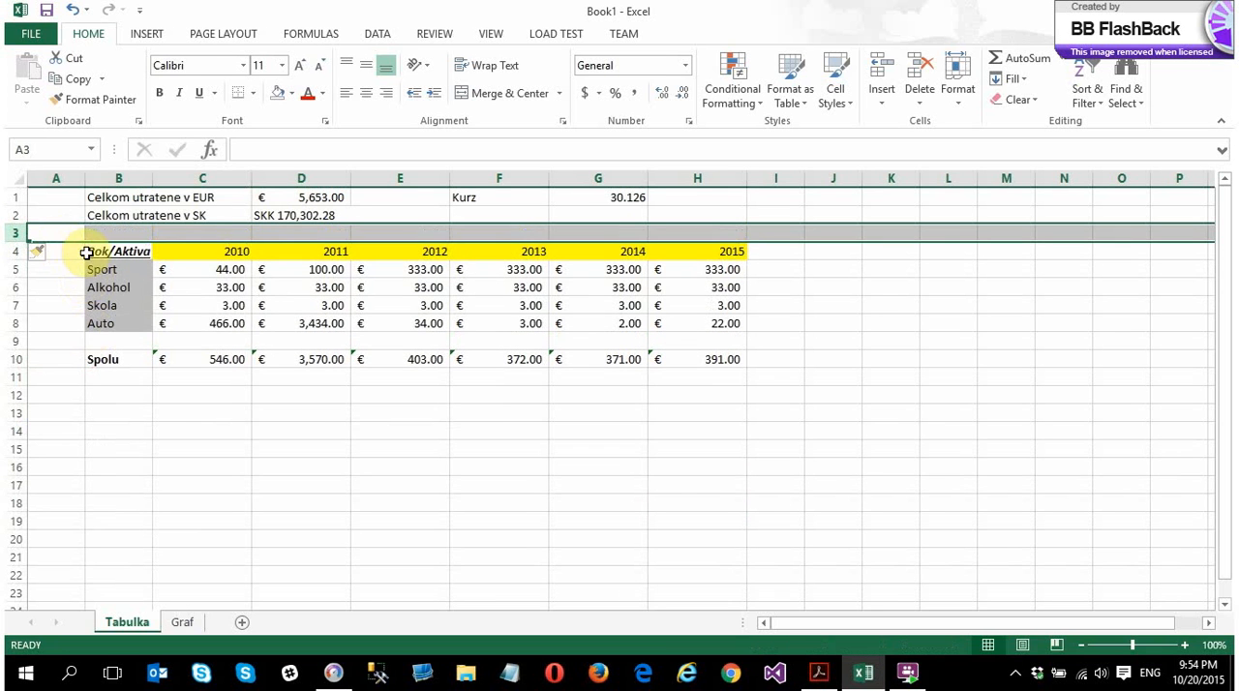
Apply all borders to the whole assets table B4:H10, including the Spolu row
left_click_drag(86, 253, 686, 362)
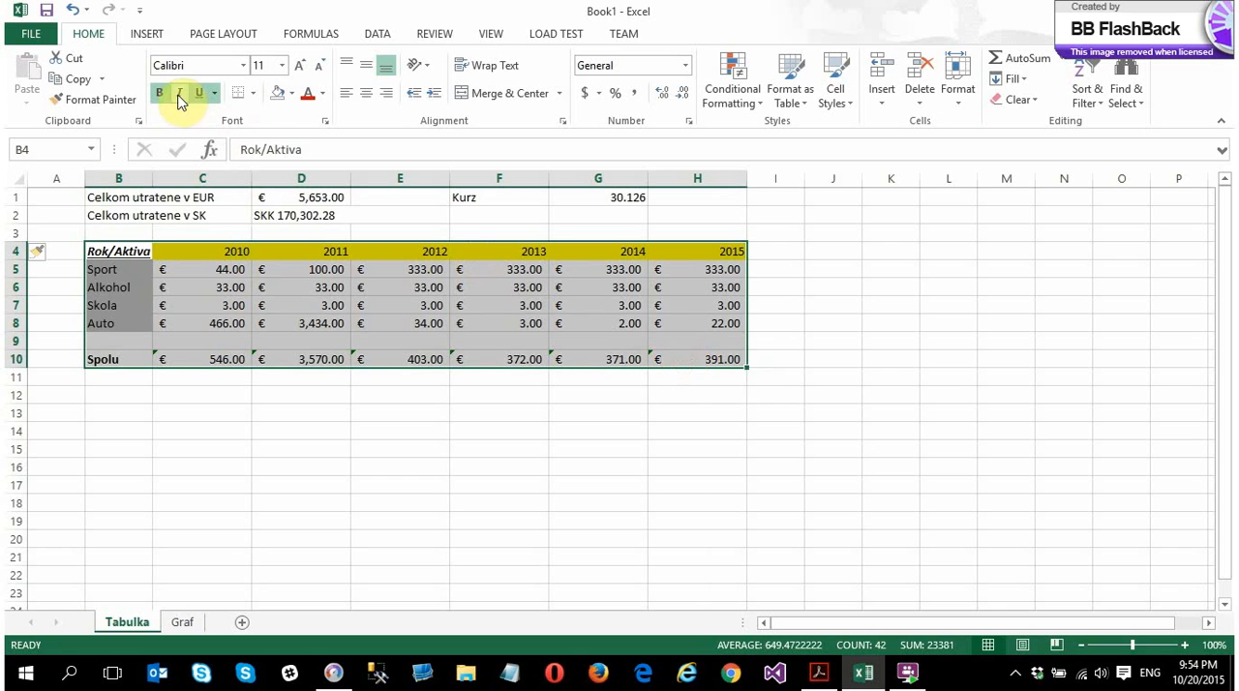
left_click(252, 96)
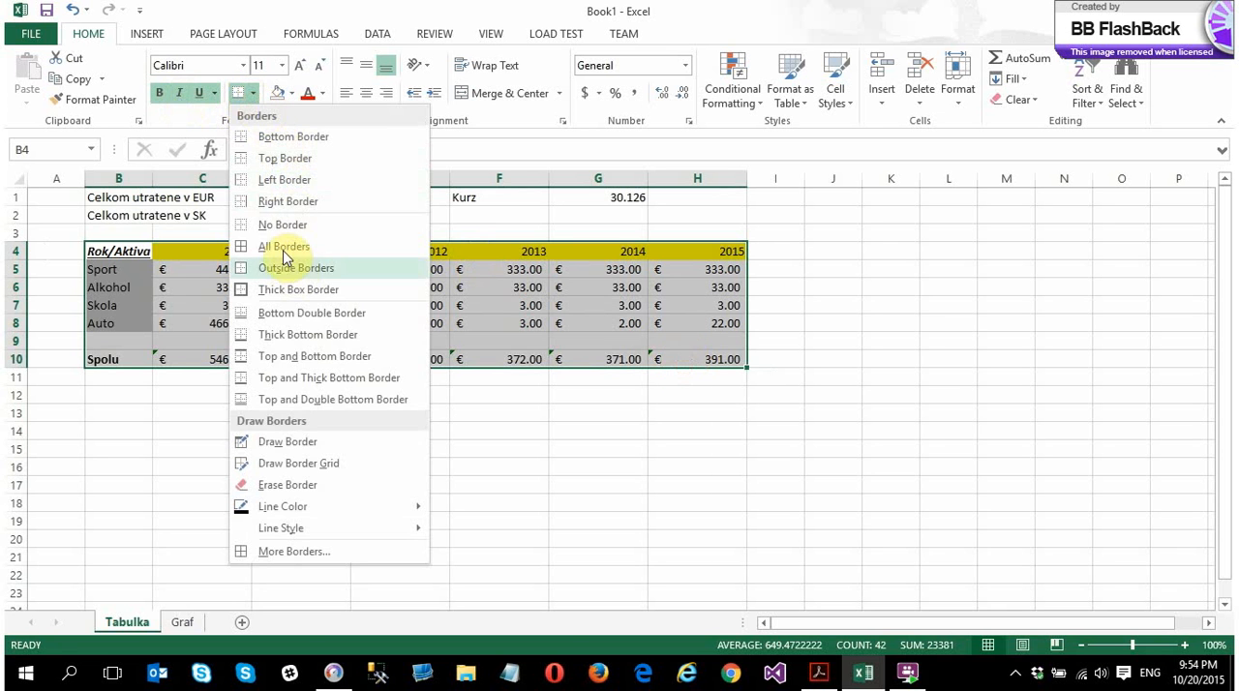
left_click(270, 243)
left_click(313, 407)
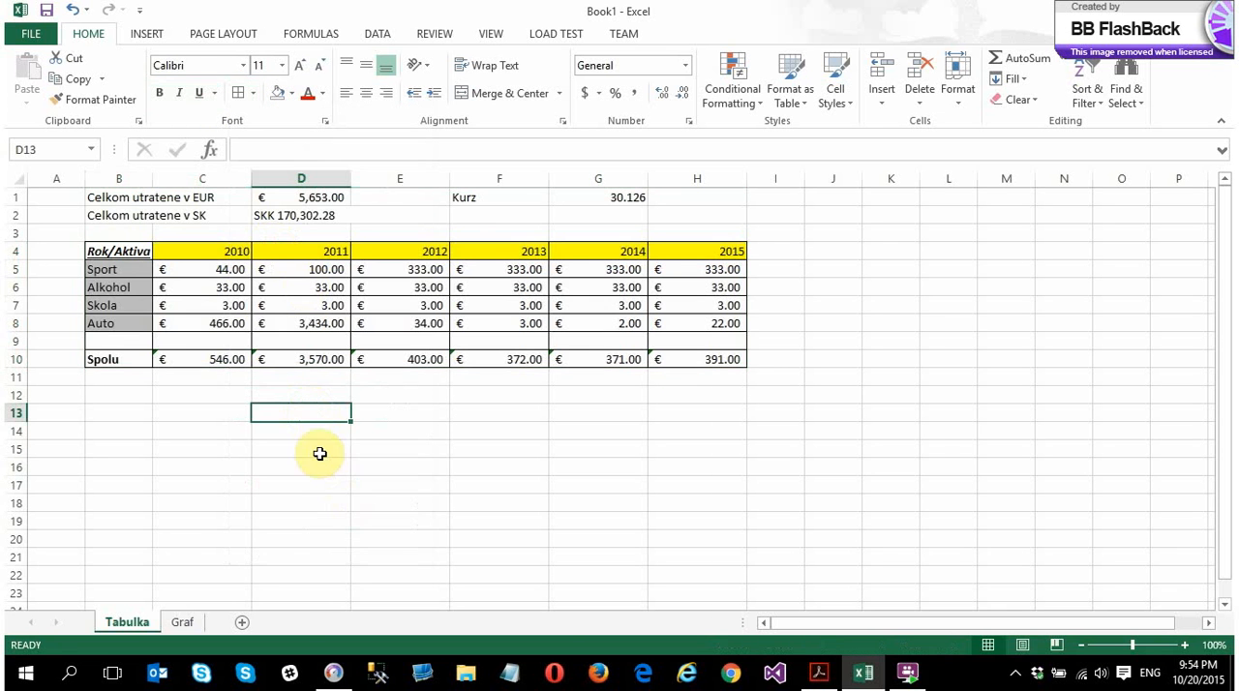
Erase the vertical borders in the empty row 9 between the Auto and Spolu rows
left_click(113, 338)
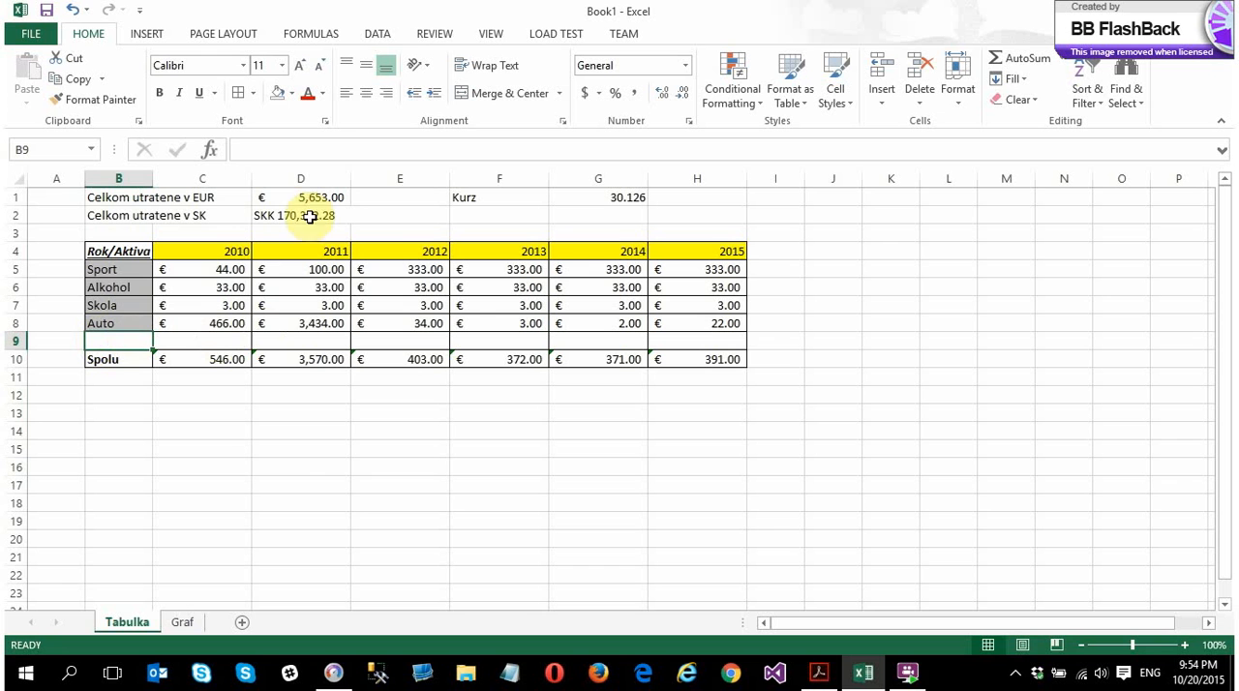
left_click(254, 93)
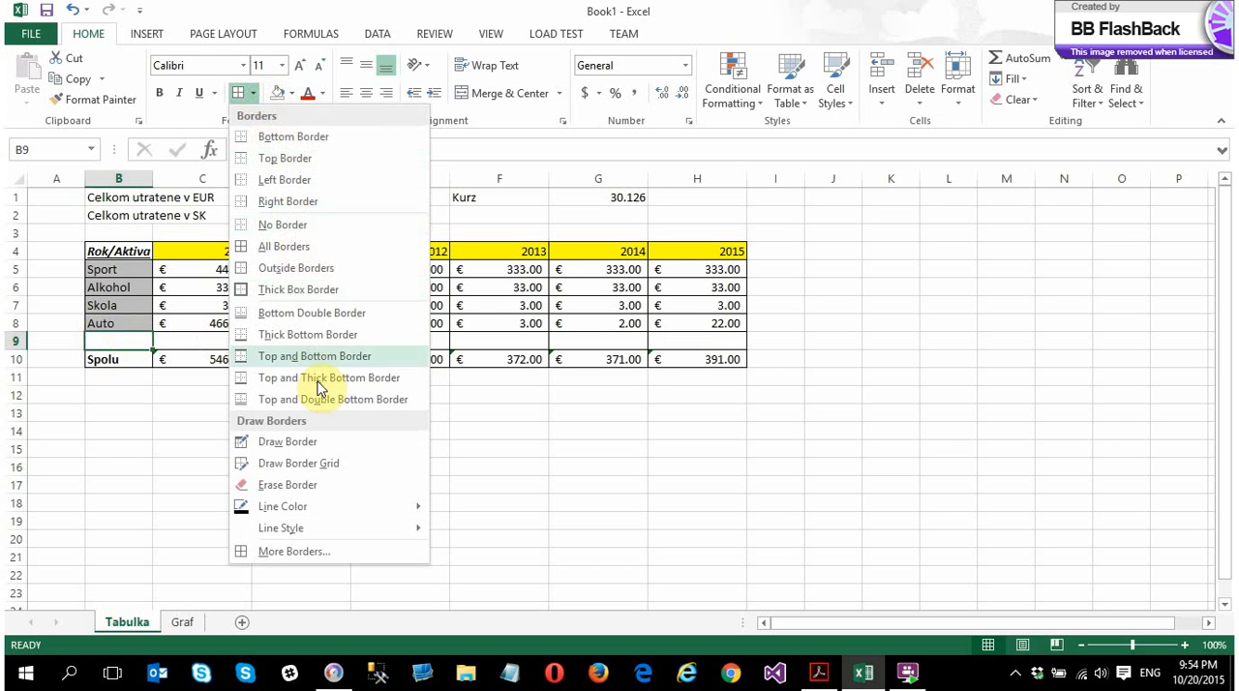
left_click(287, 484)
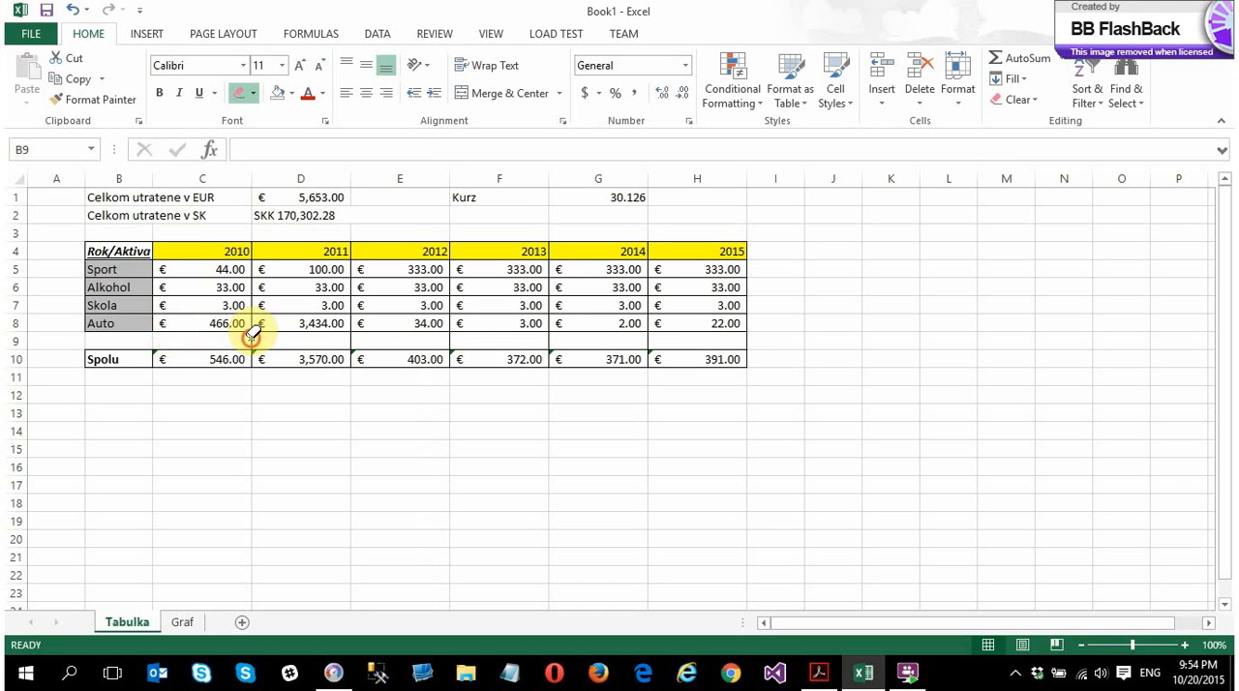
left_click(452, 338)
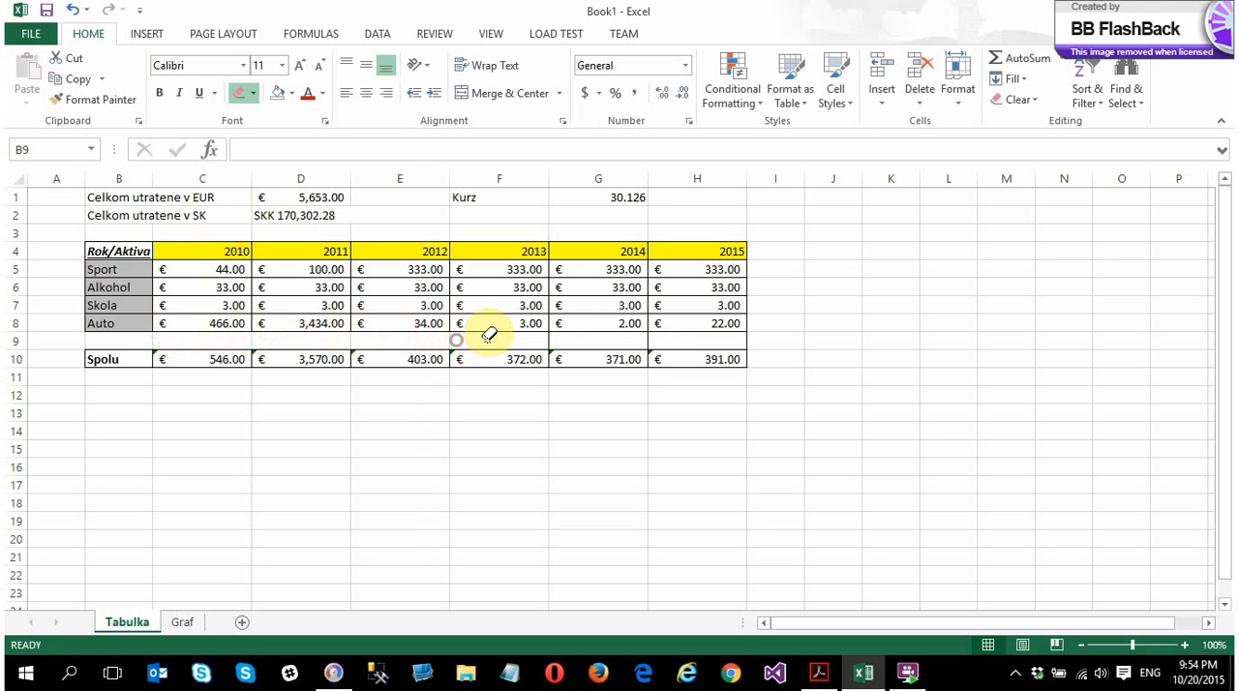
left_click(551, 338)
left_click(745, 330)
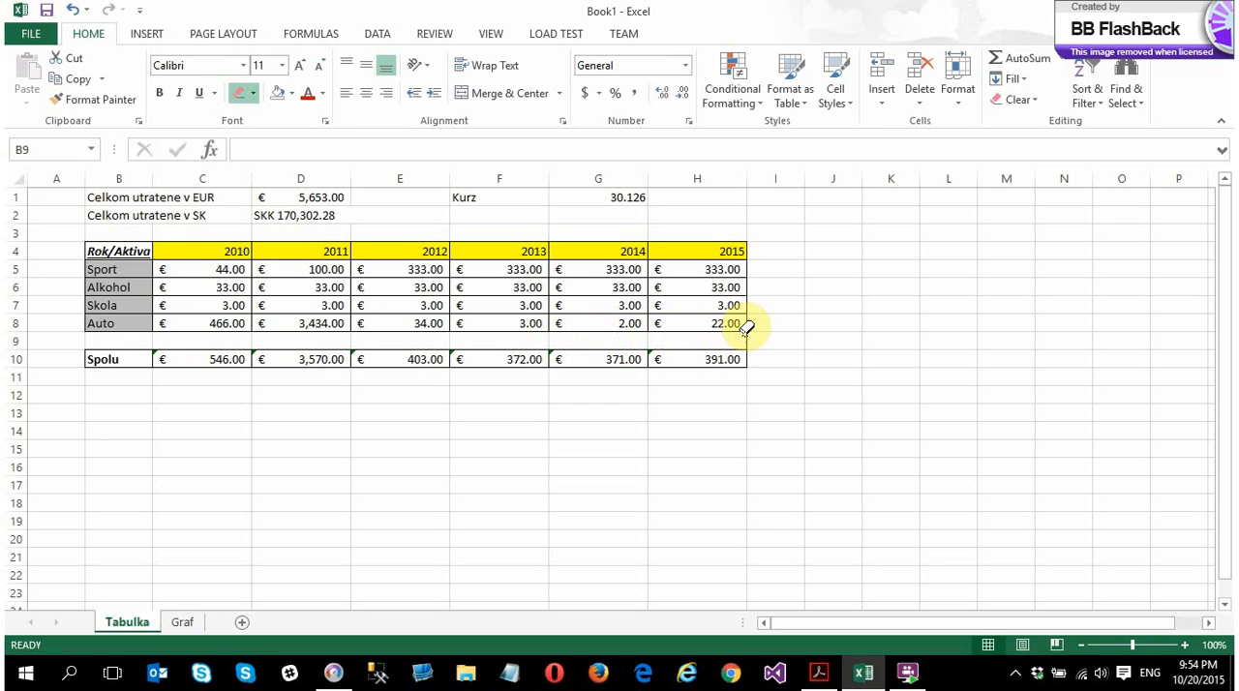
Hide the gridlines, headings and formula bar to view the table on a plain background
left_click(491, 35)
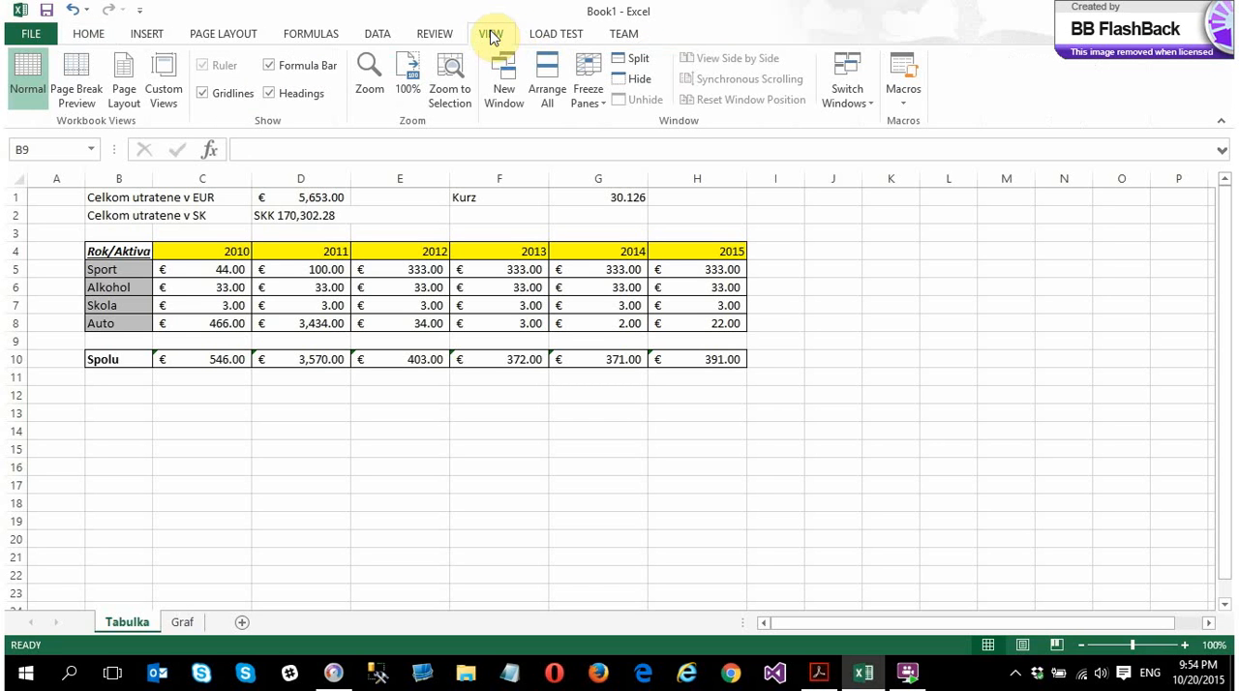
left_click(232, 94)
left_click(241, 97)
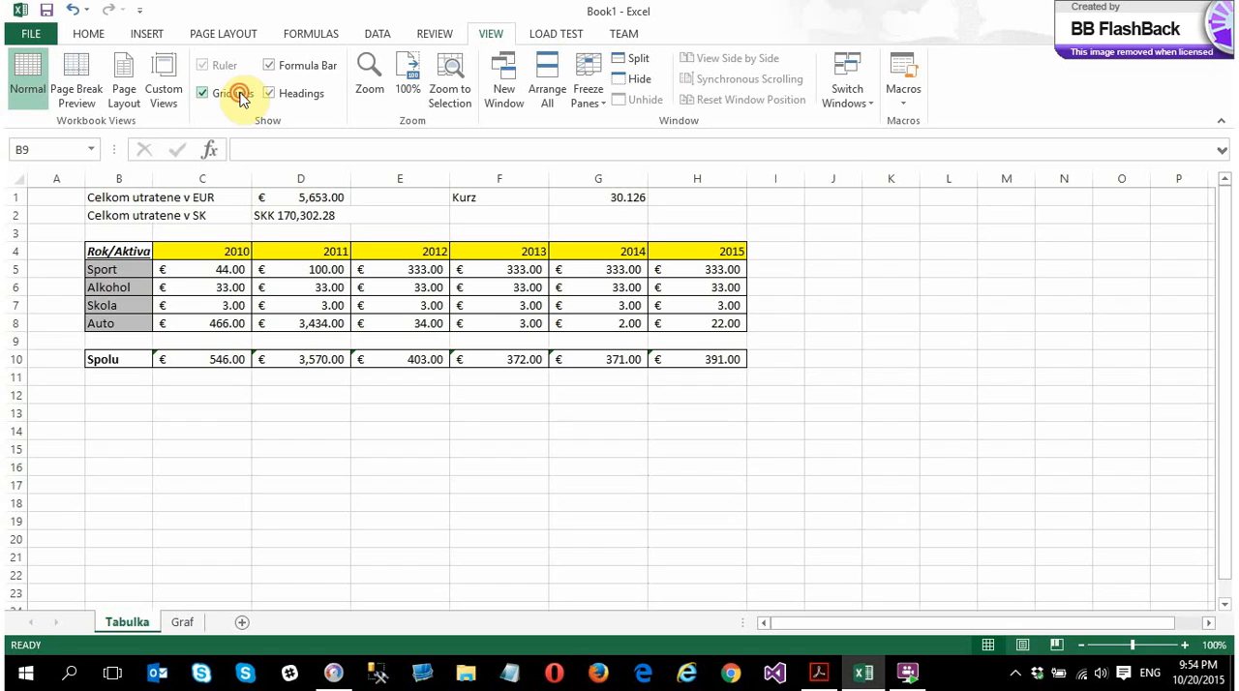
left_click(242, 97)
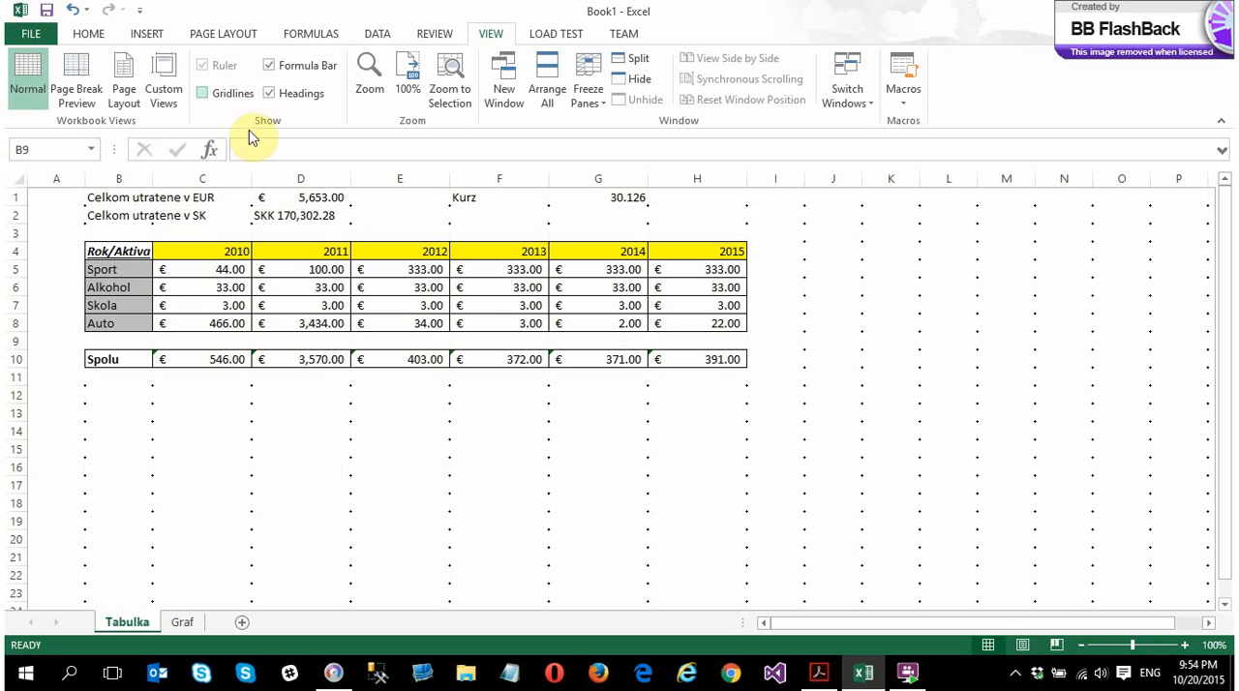
left_click(290, 94)
left_click(284, 69)
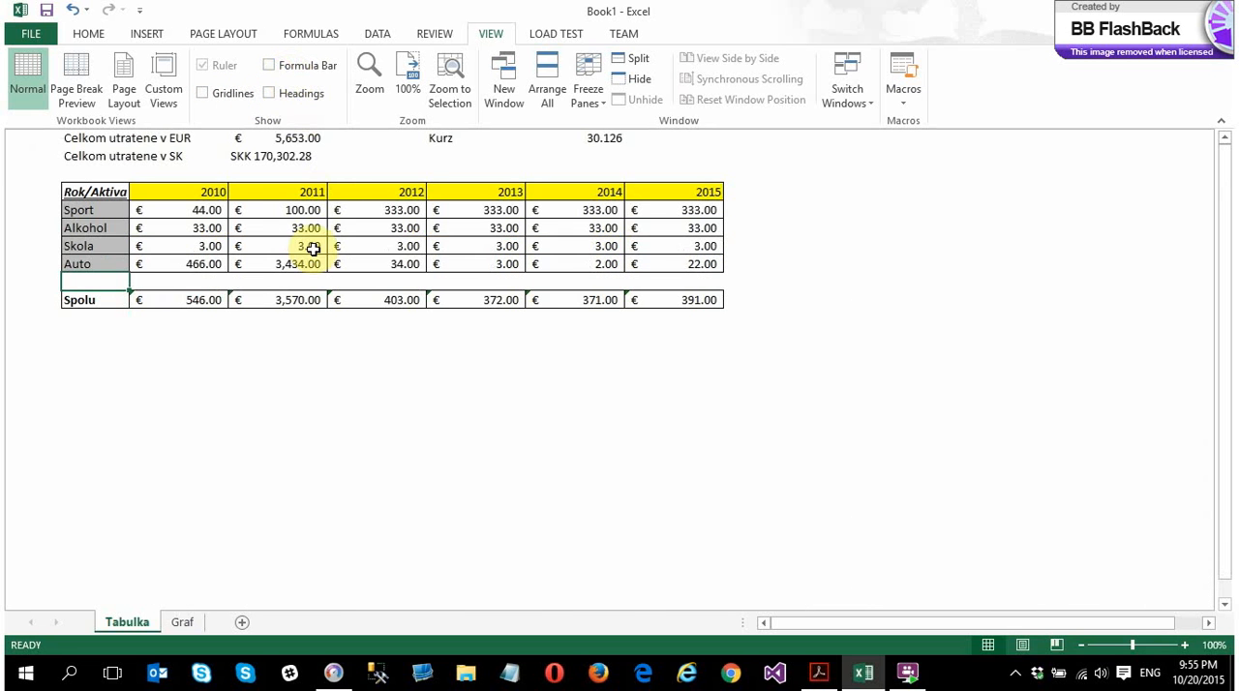
left_click(405, 441)
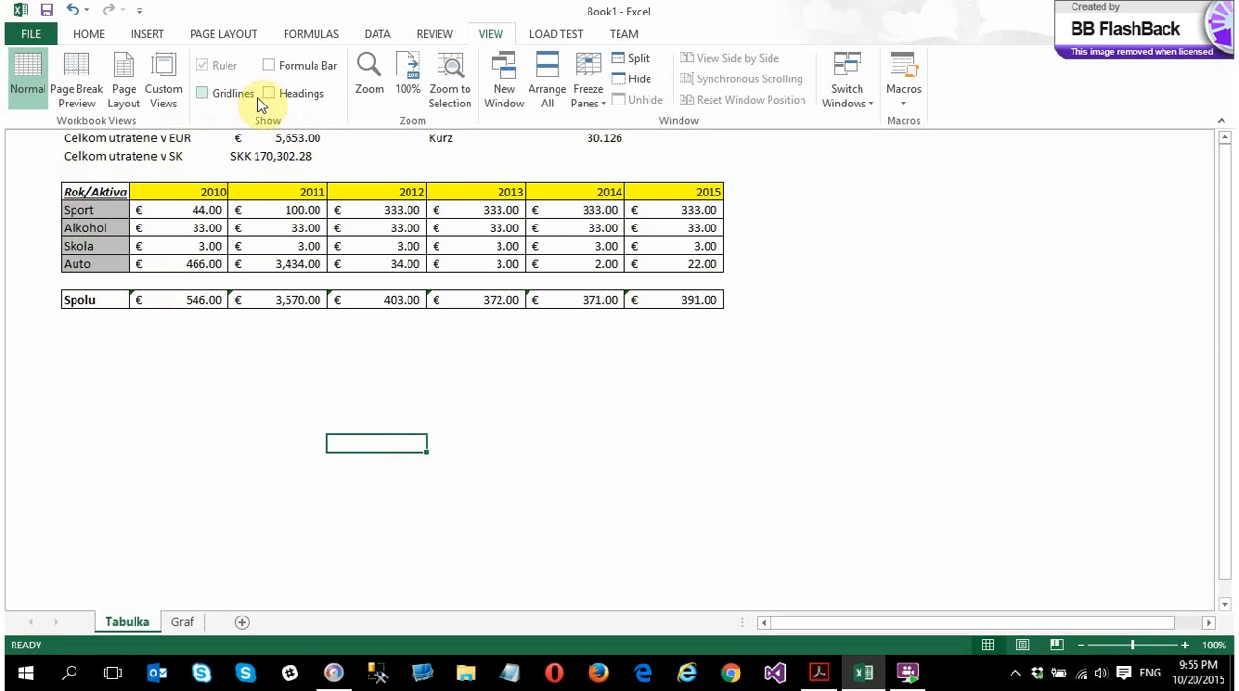
Show the formula bar, headings and gridlines again
left_click(283, 69)
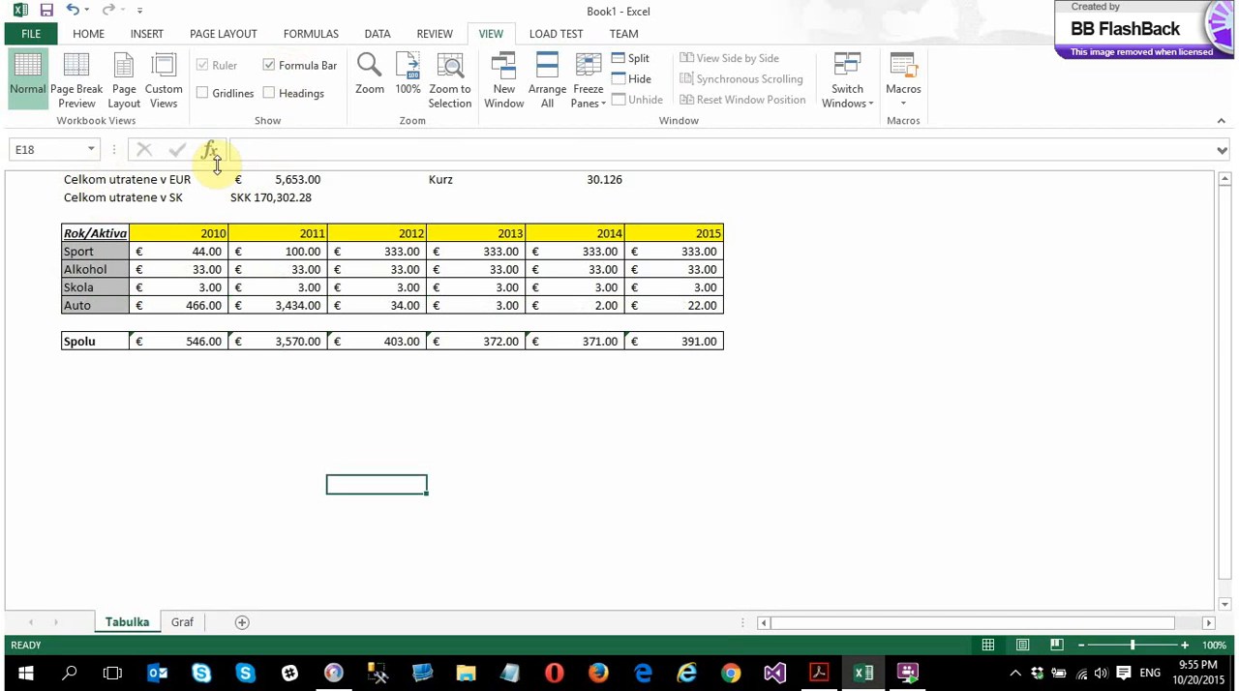
left_click(281, 93)
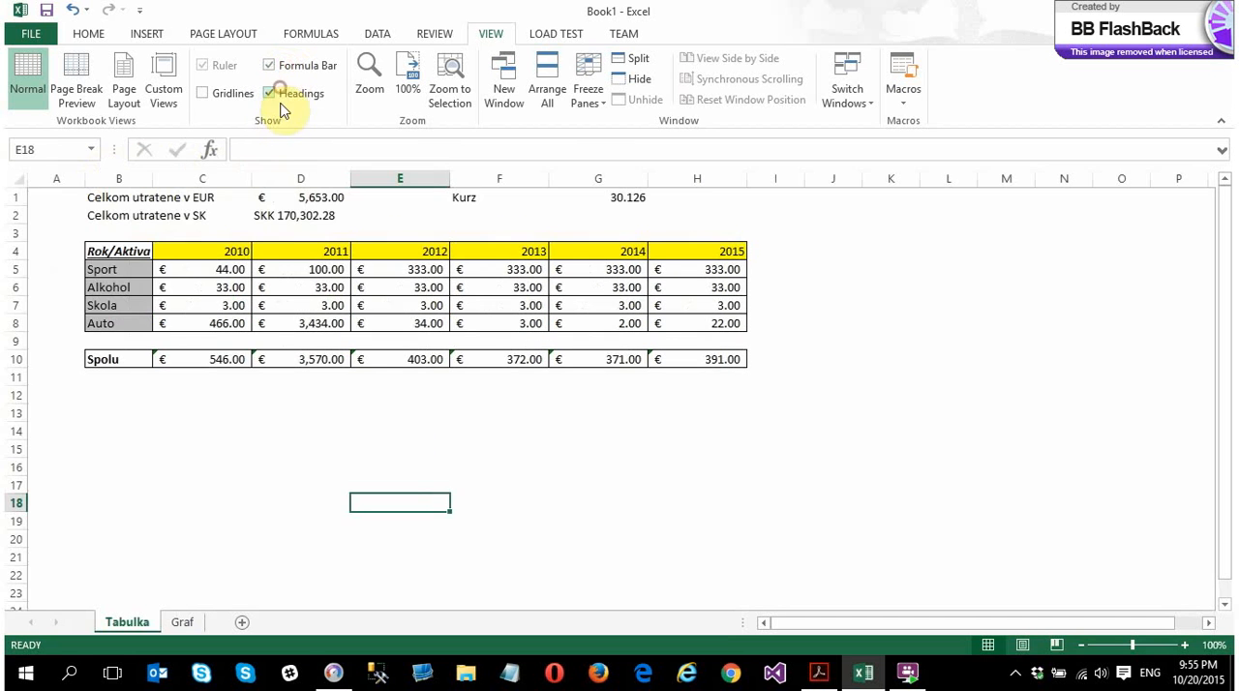
left_click(211, 95)
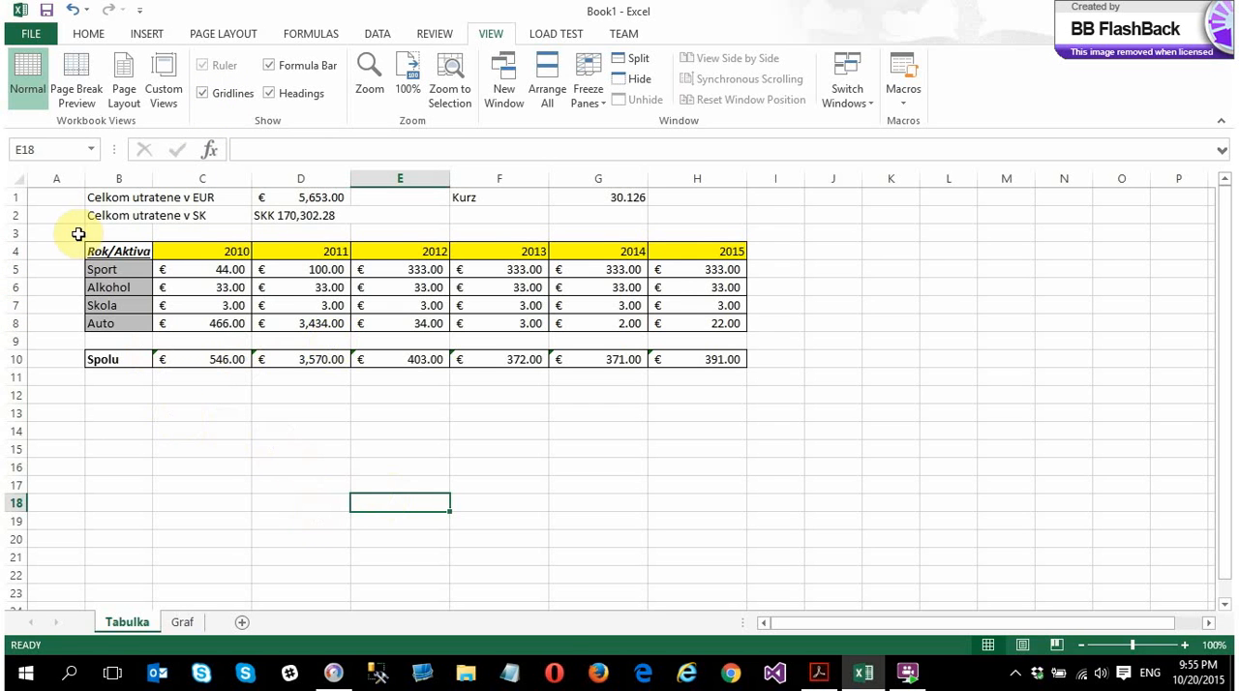
left_click(39, 208)
left_click(287, 539)
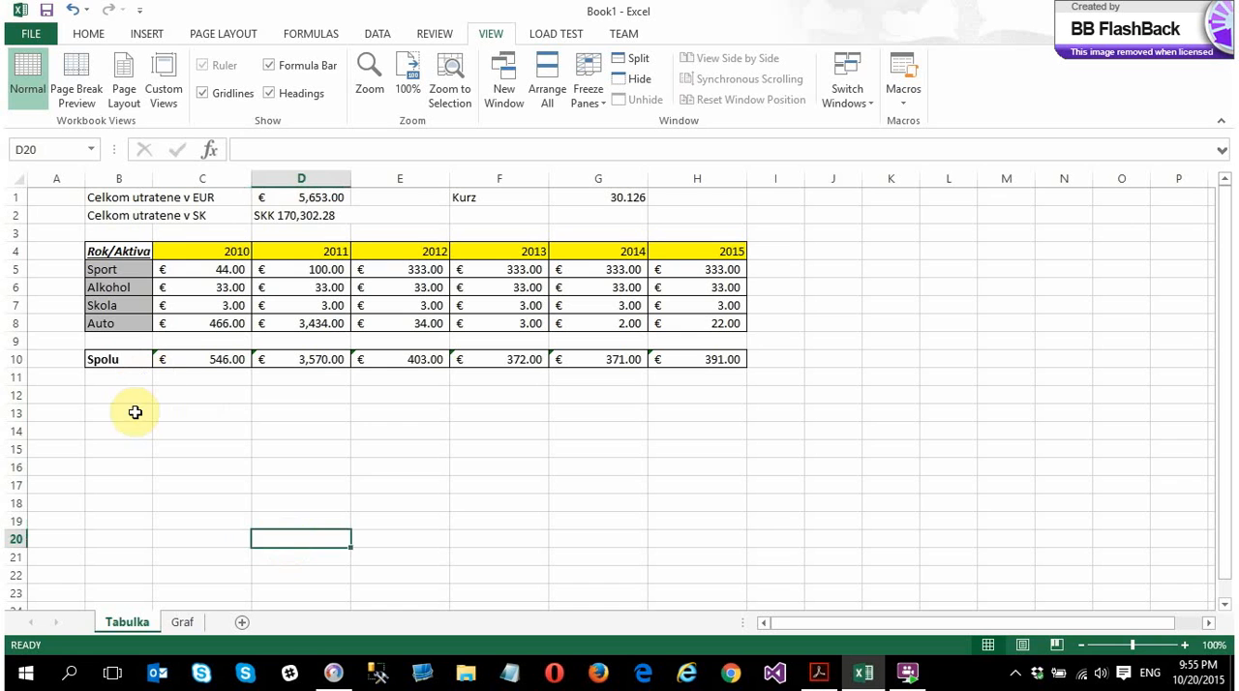
left_click(129, 413)
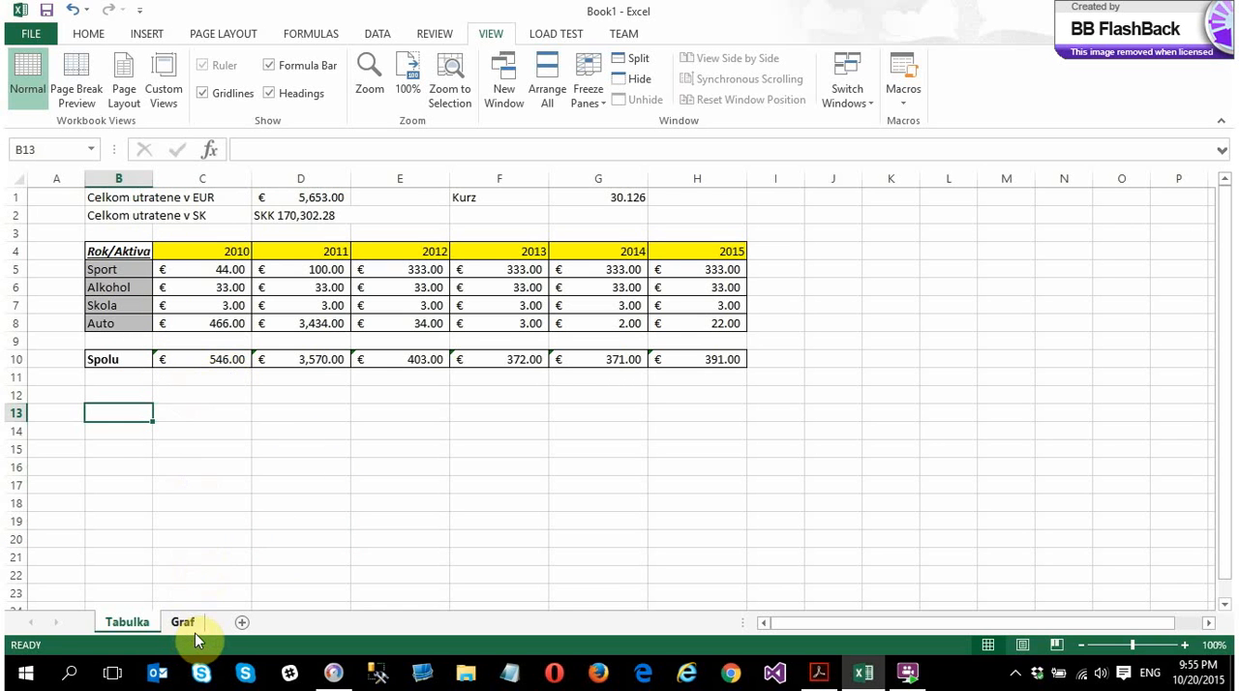
Switch to Acrobat Reader, read point e) of the assignment about the chart, and return to the Excel workbook
left_click(811, 668)
left_click(247, 539)
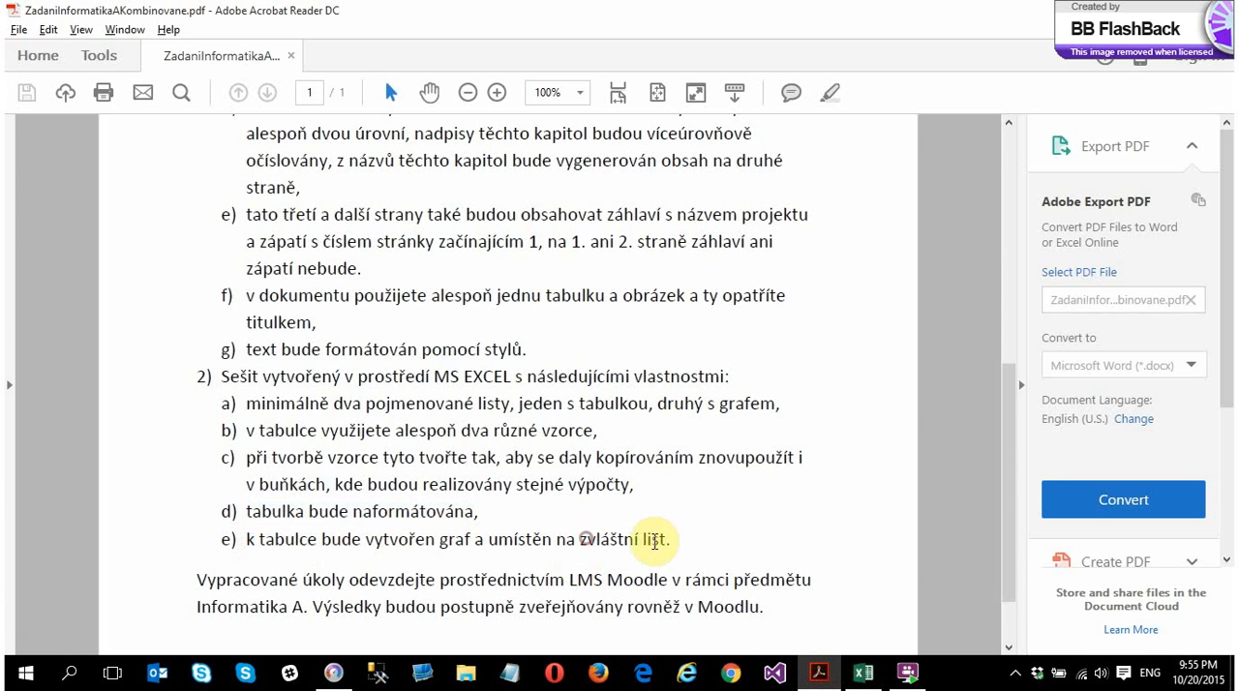
left_click(818, 672)
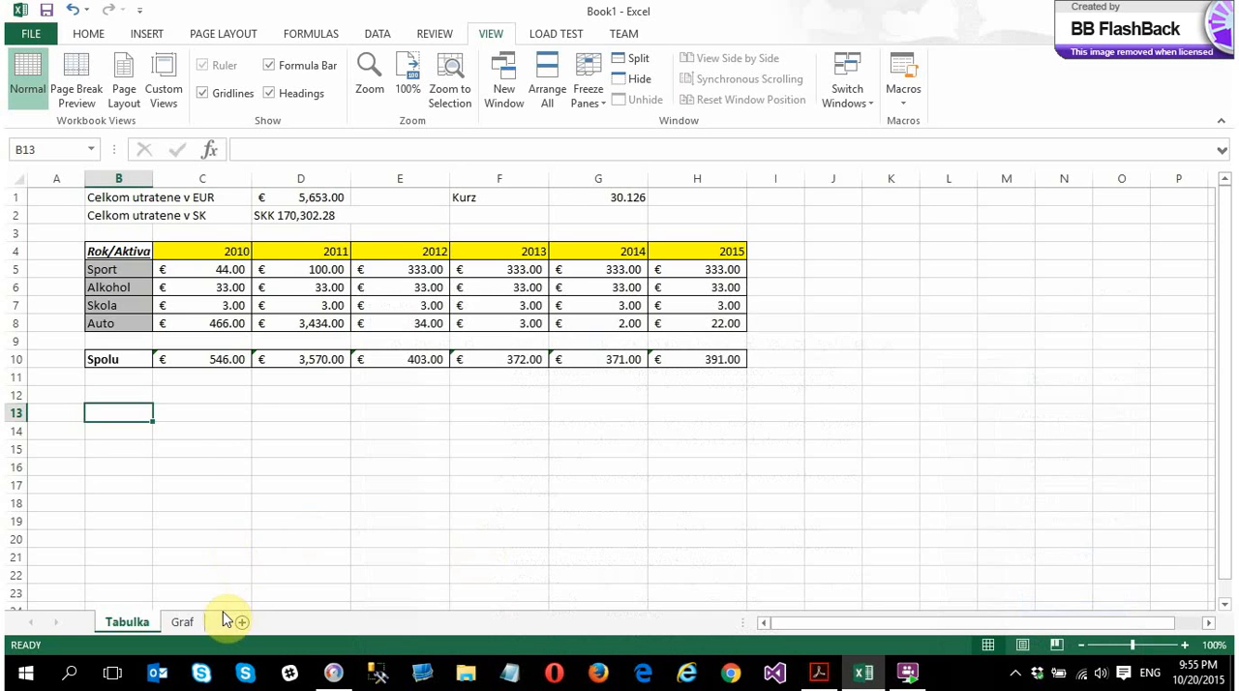
Insert the recommended Clustered Column - Line chart from the table in B4:H10 on the Tabulka sheet
left_click(183, 621)
left_click(140, 621)
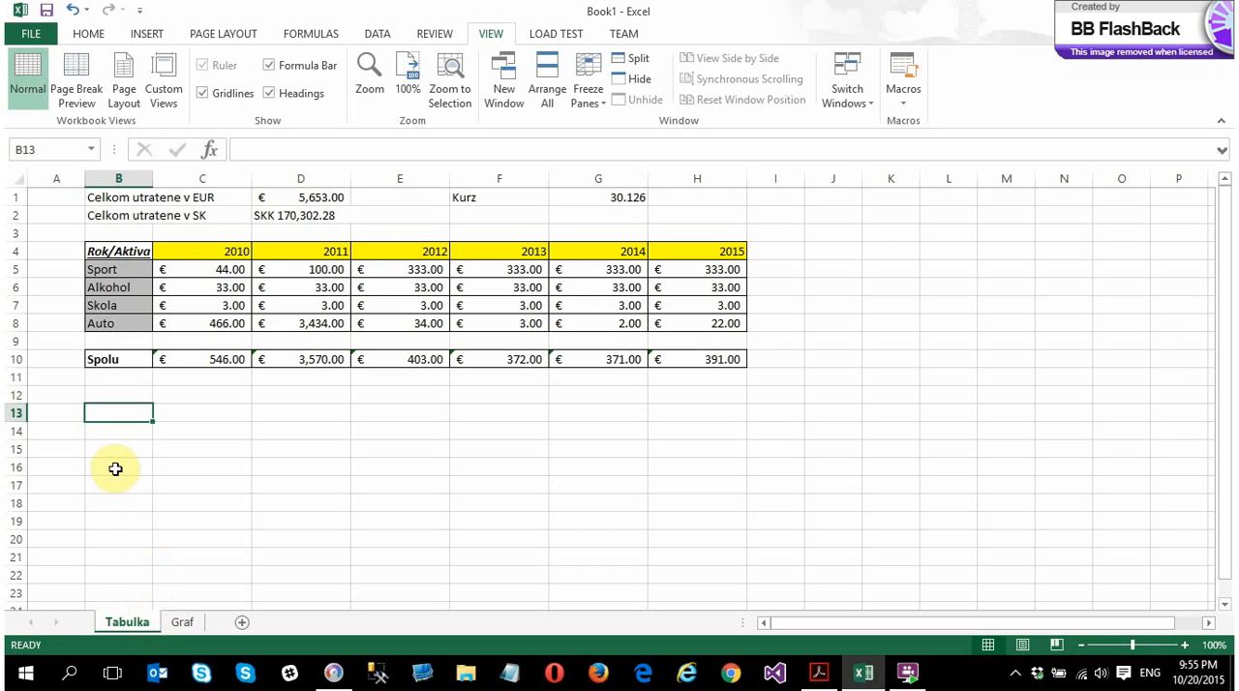
left_click_drag(114, 254, 703, 359)
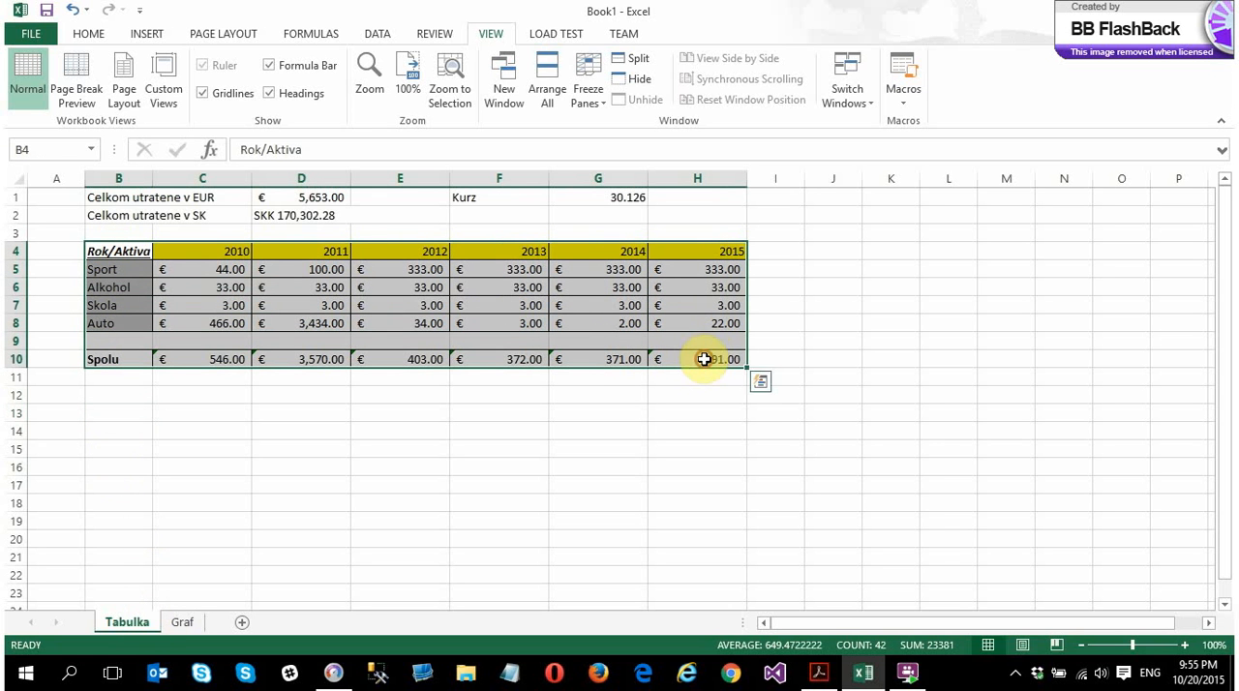
left_click(148, 35)
left_click(437, 84)
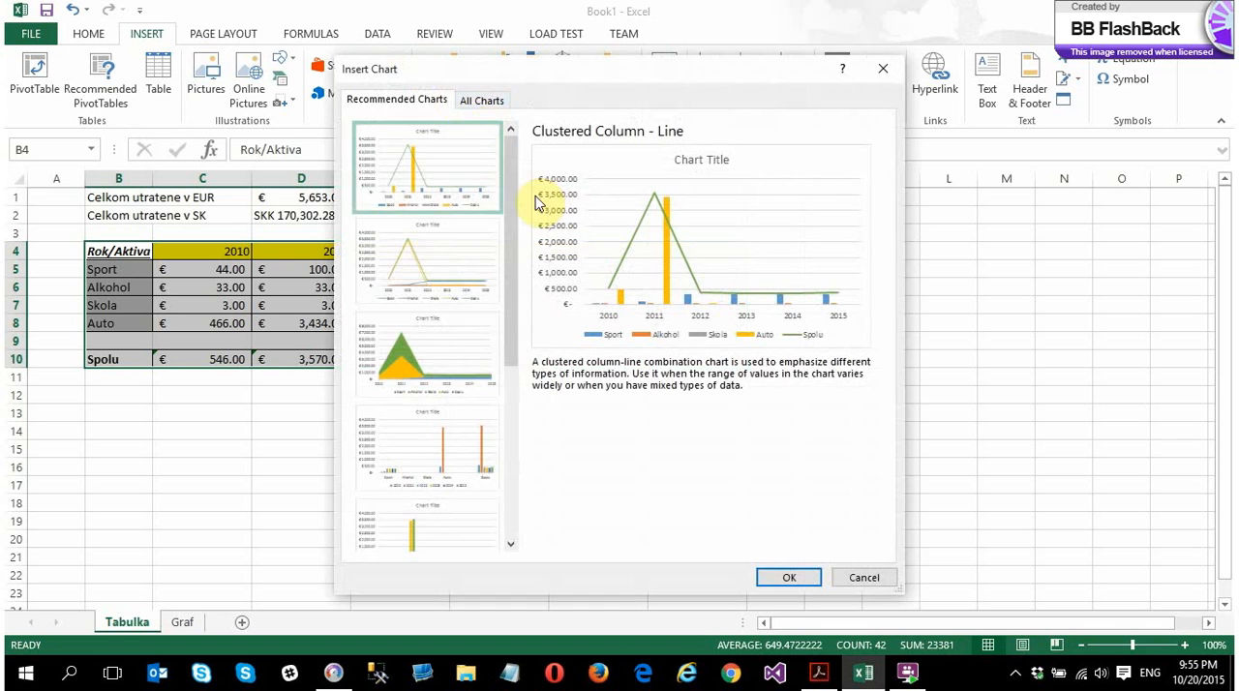
double_click(454, 156)
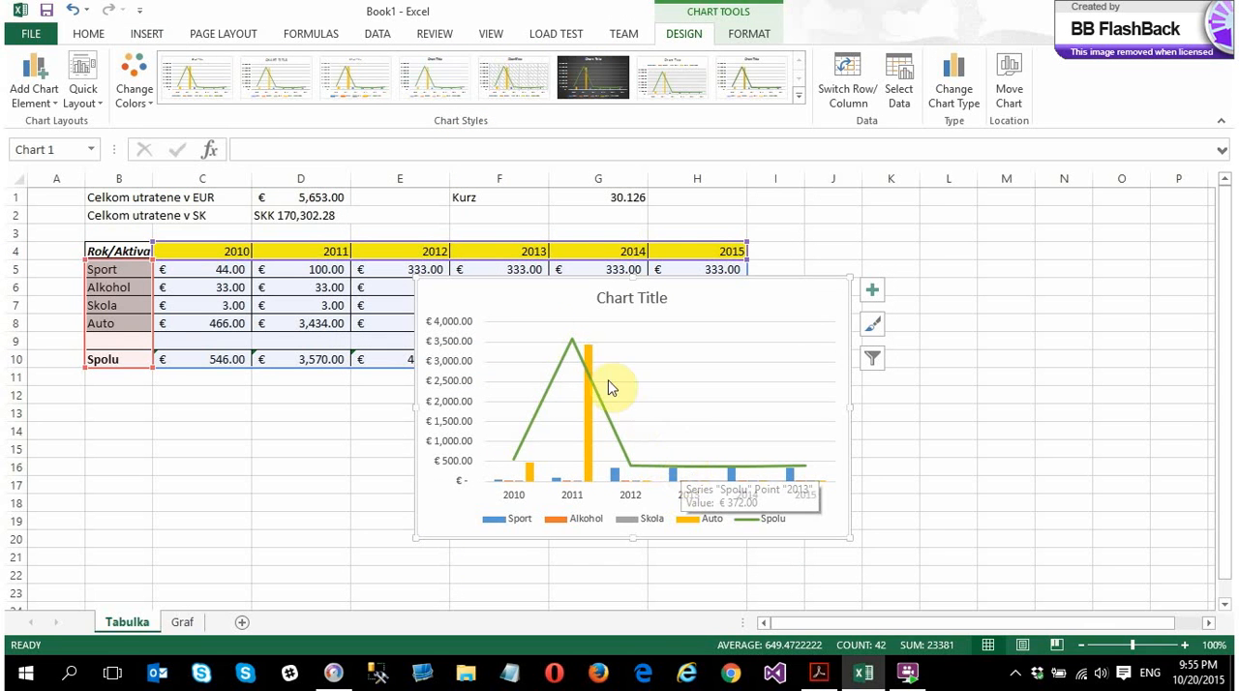
Cut the chart from the Tabulka sheet and paste it at cell C3 on the Graf sheet
right_click(515, 269)
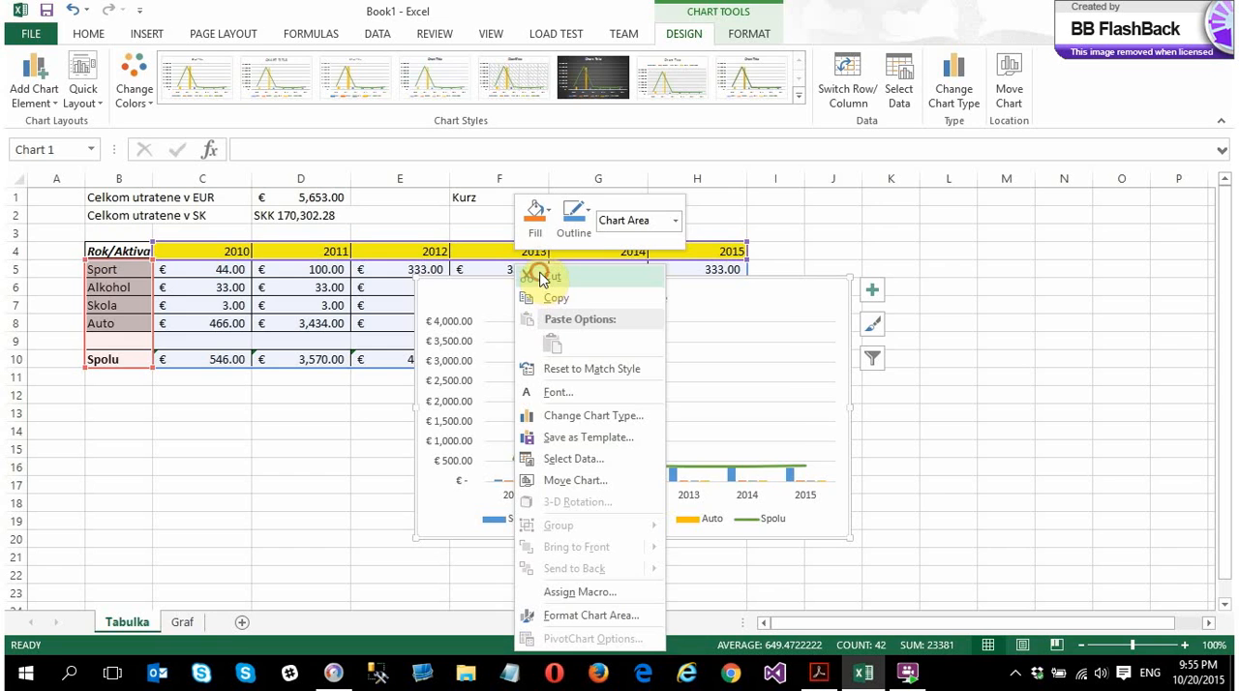
left_click(541, 279)
left_click(184, 623)
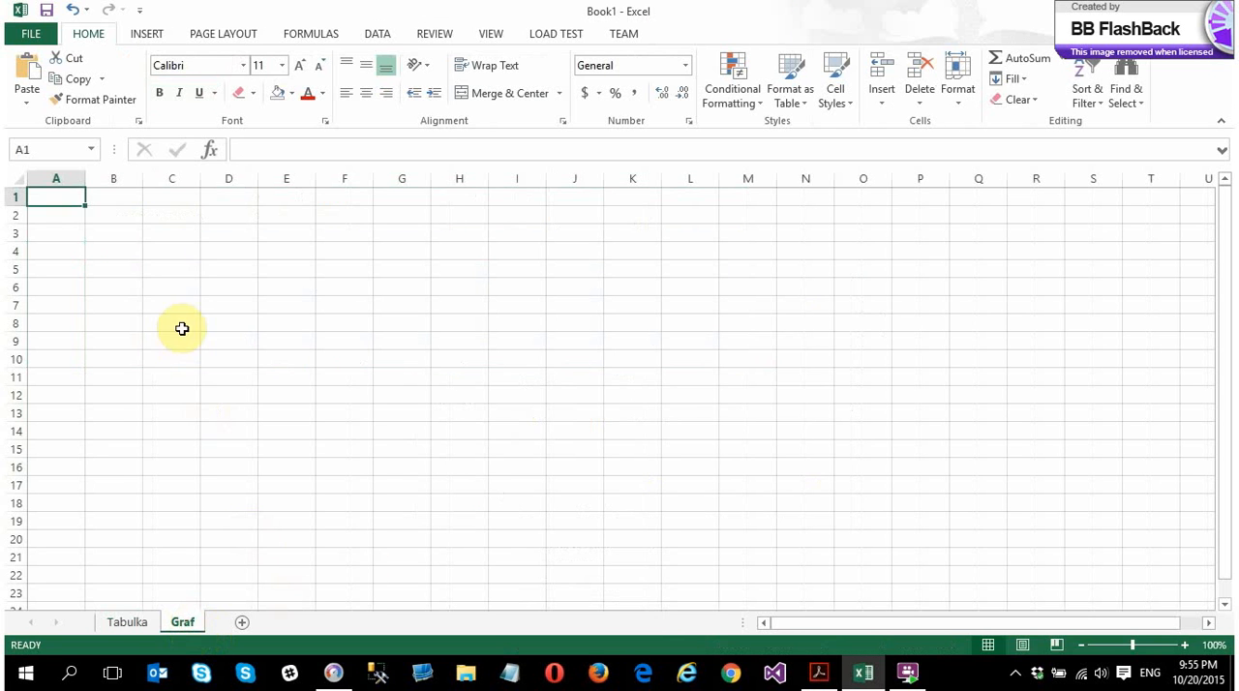
right_click(164, 233)
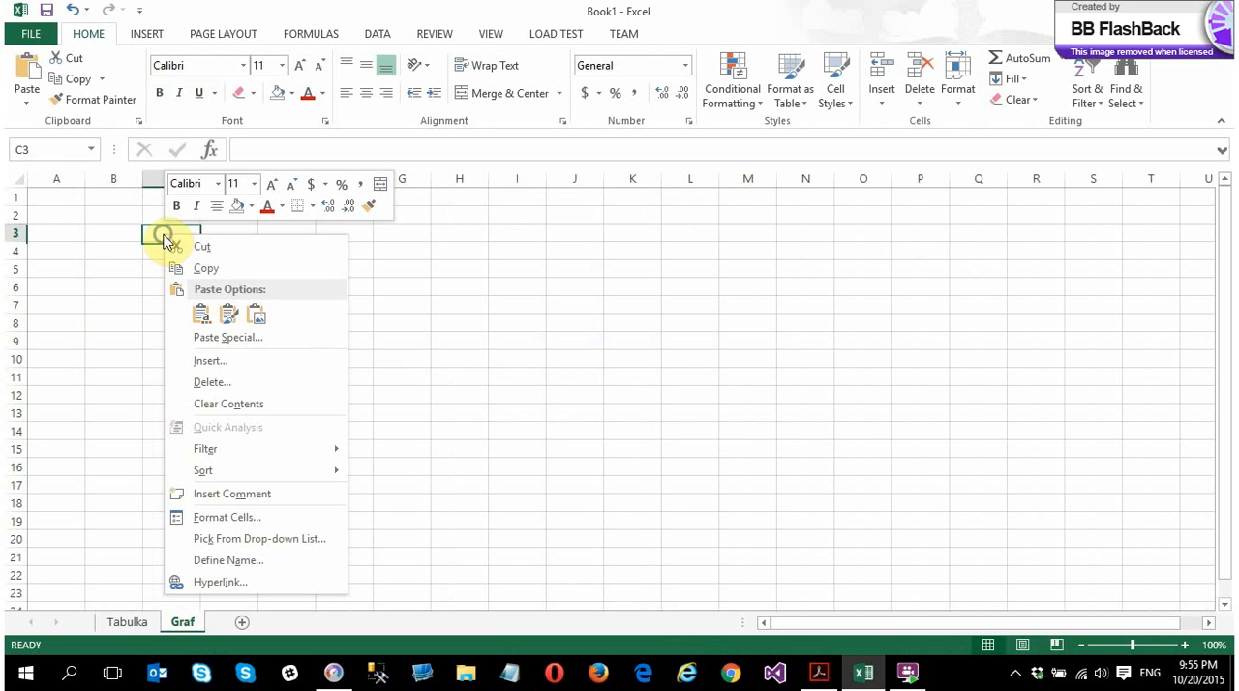
left_click(213, 361)
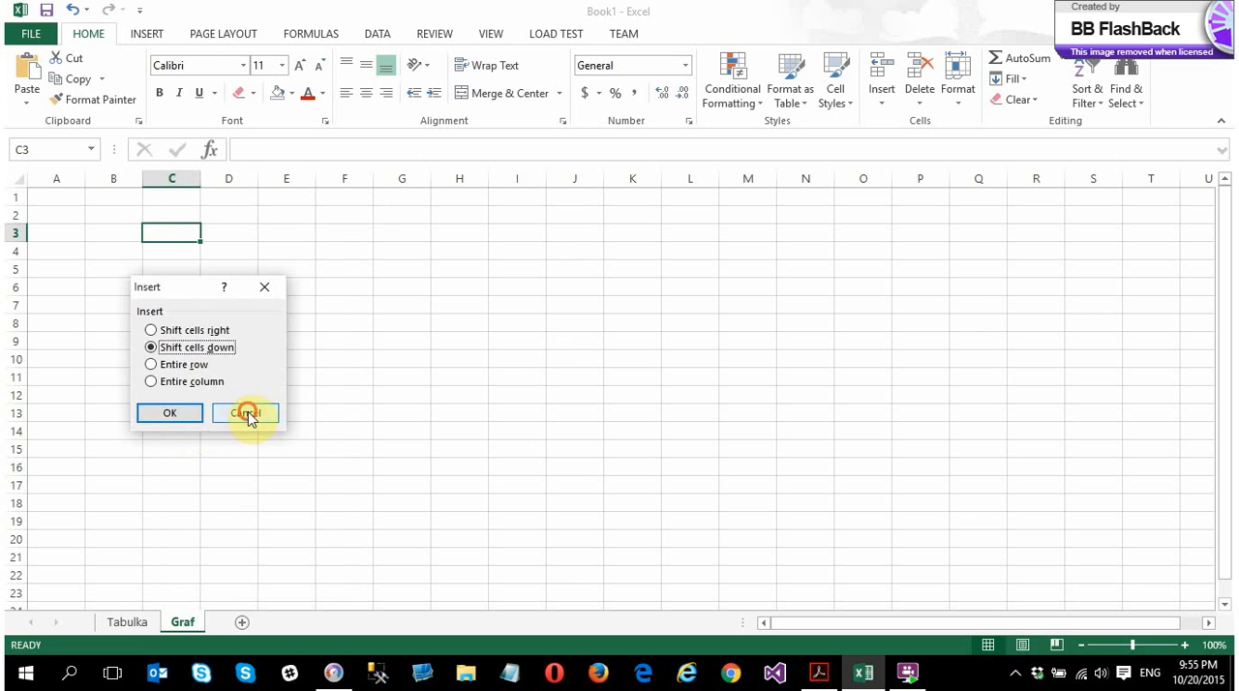
left_click(246, 412)
key("ctrl+v")
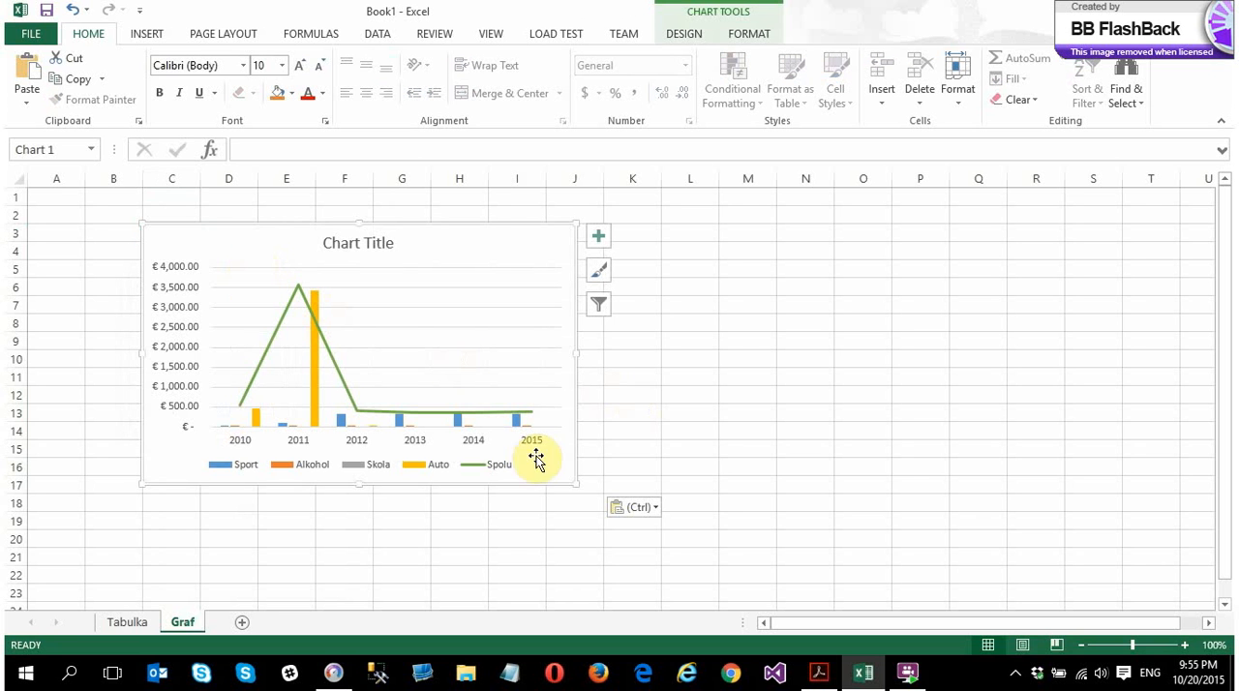
Inspect the chart's source data range without changing it, and compare the chart on Graf with the table on Tabulka
left_click(180, 282)
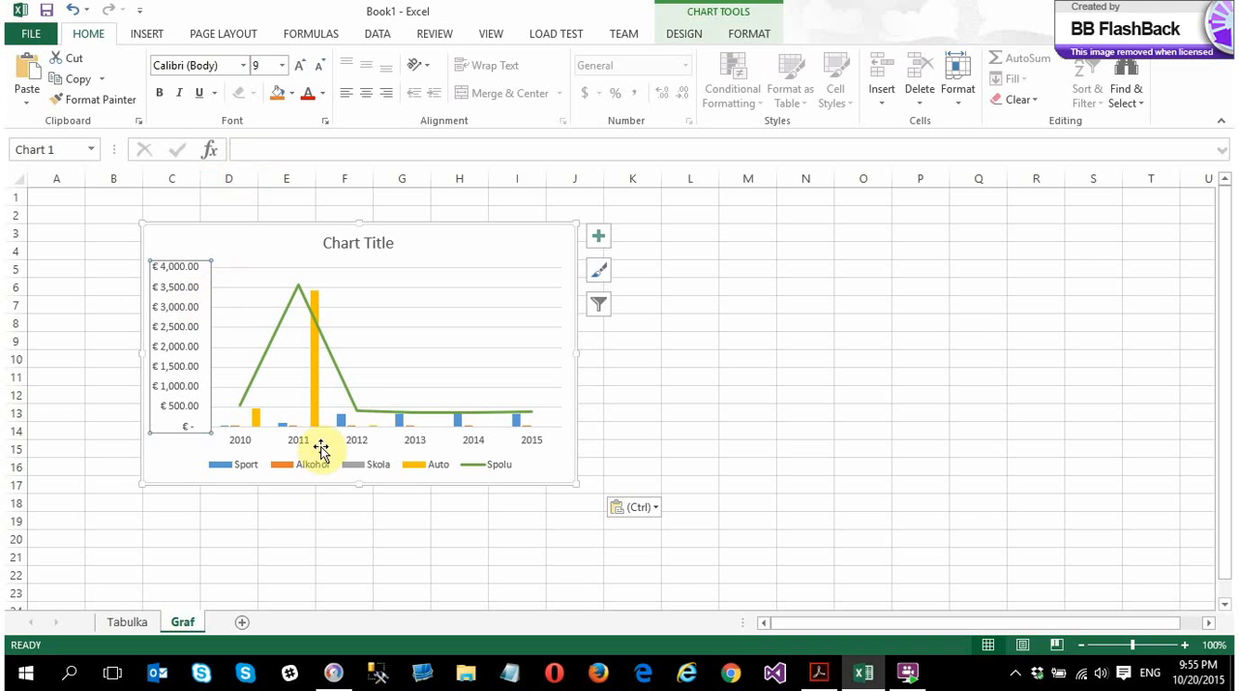
right_click(232, 311)
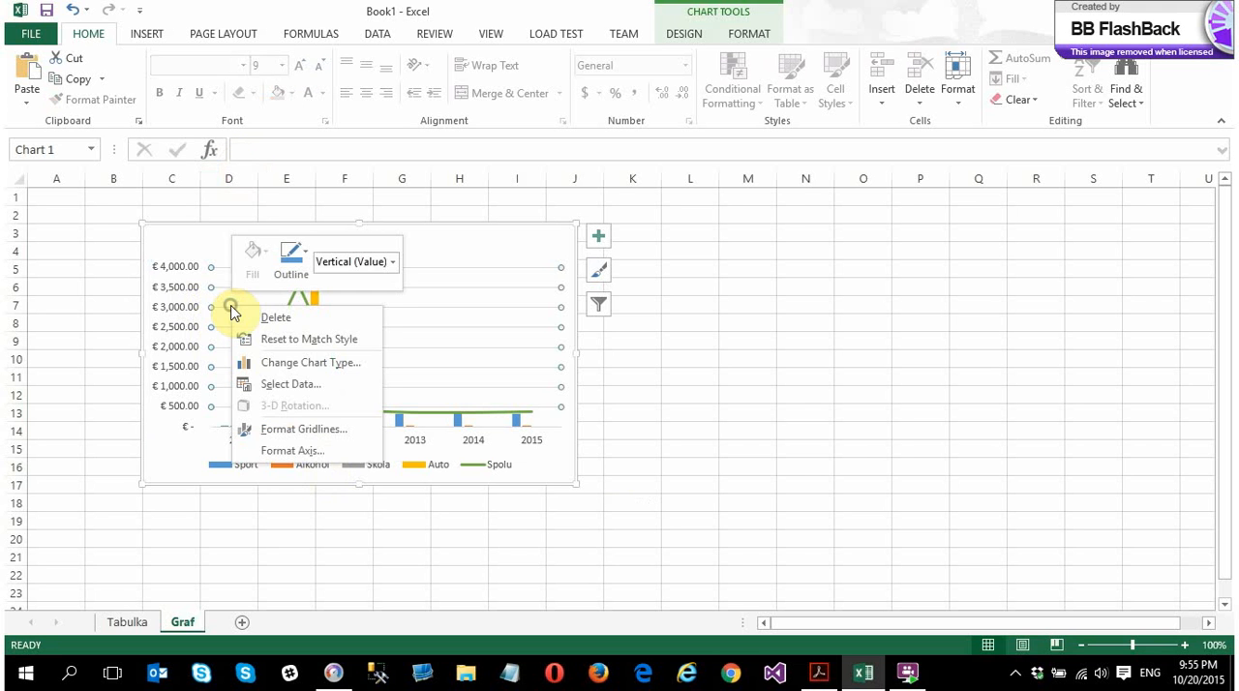
left_click(277, 391)
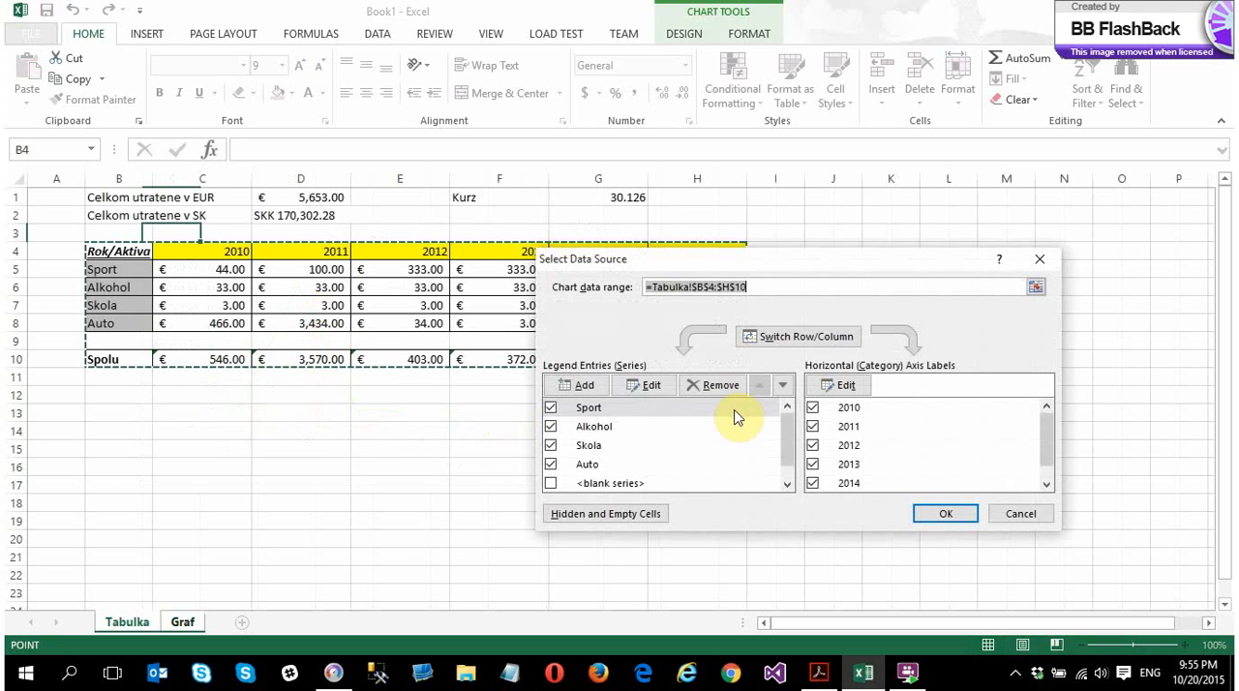
left_click(683, 288)
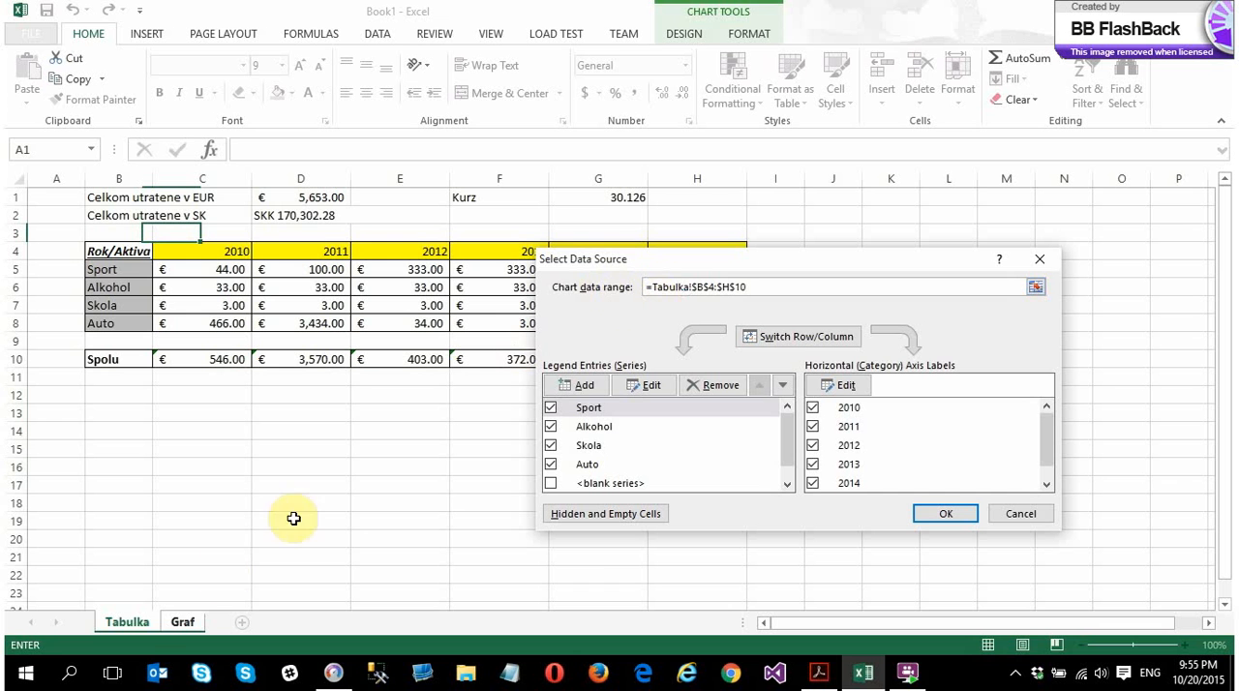
left_click(1021, 514)
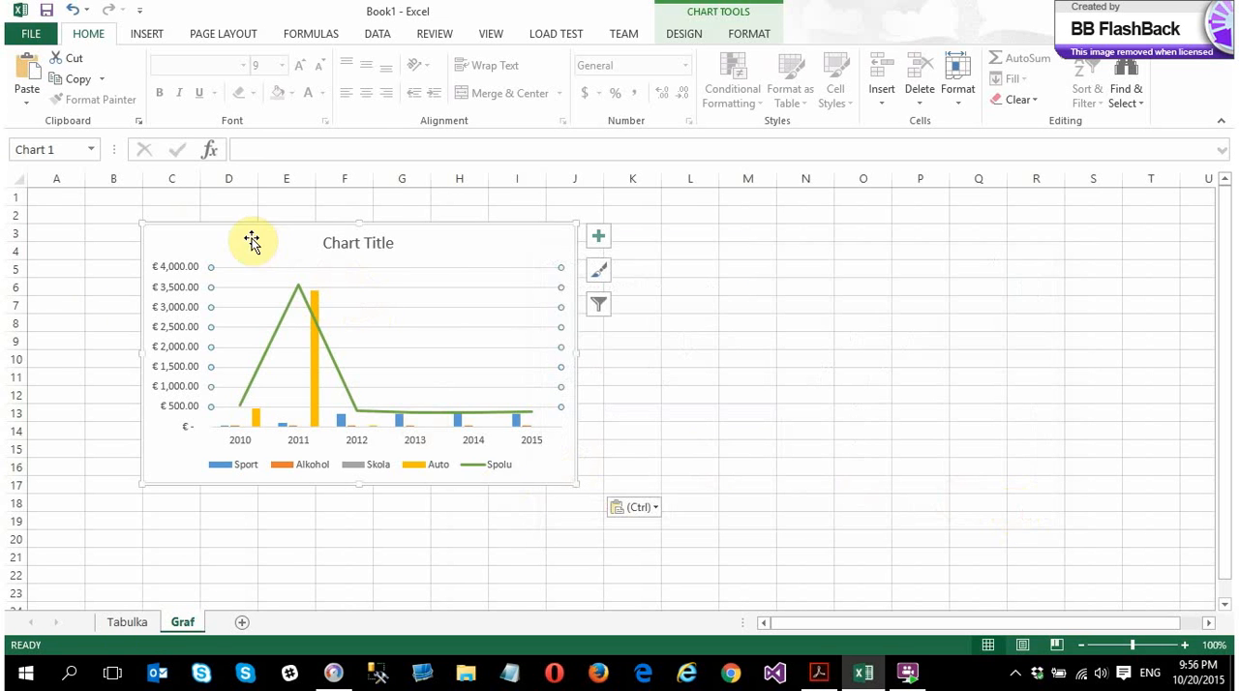
left_click(145, 621)
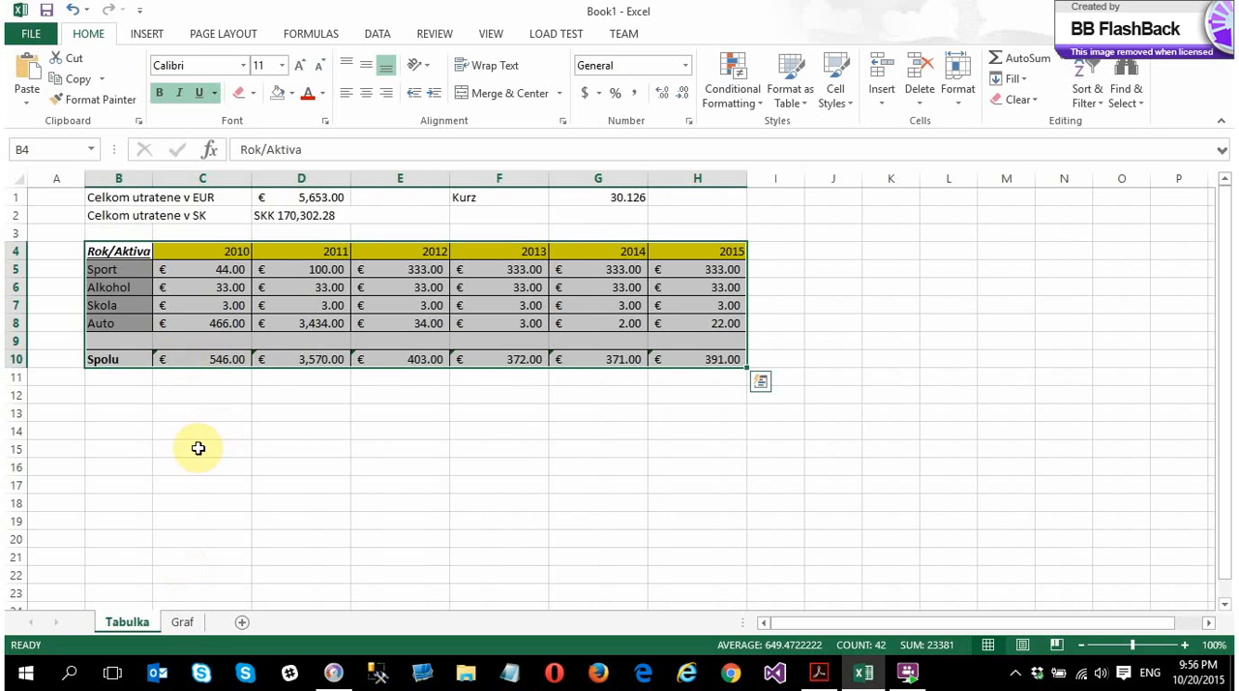
left_click(184, 624)
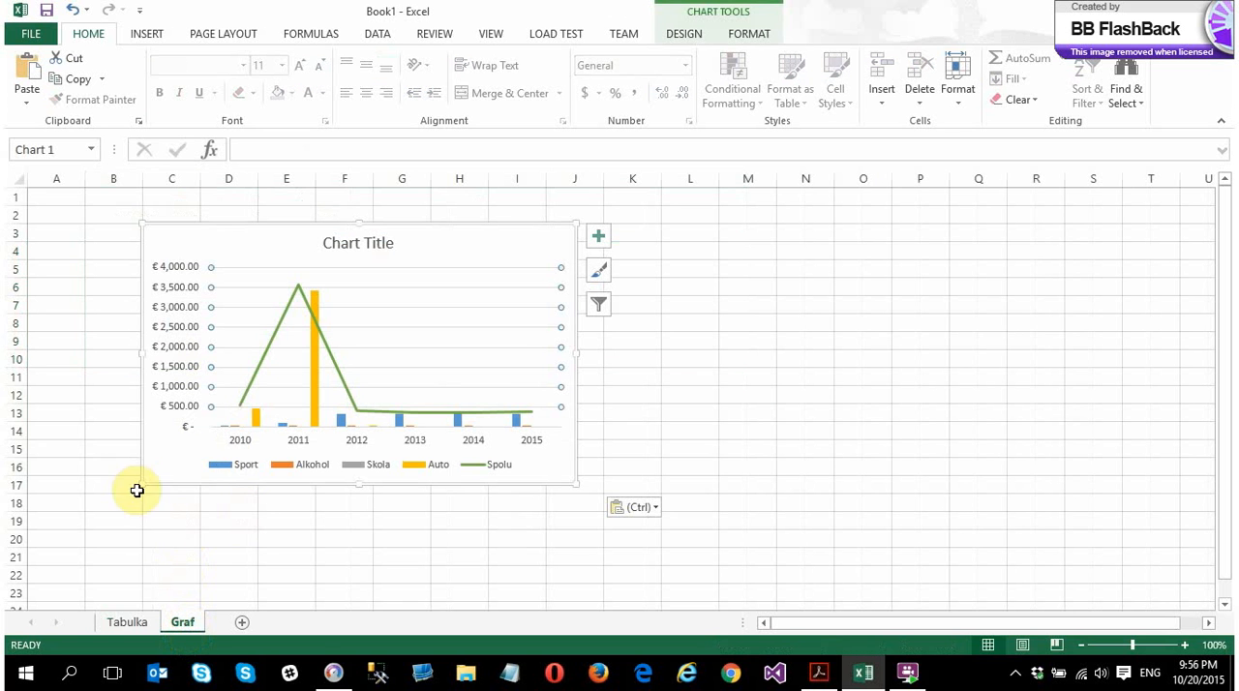
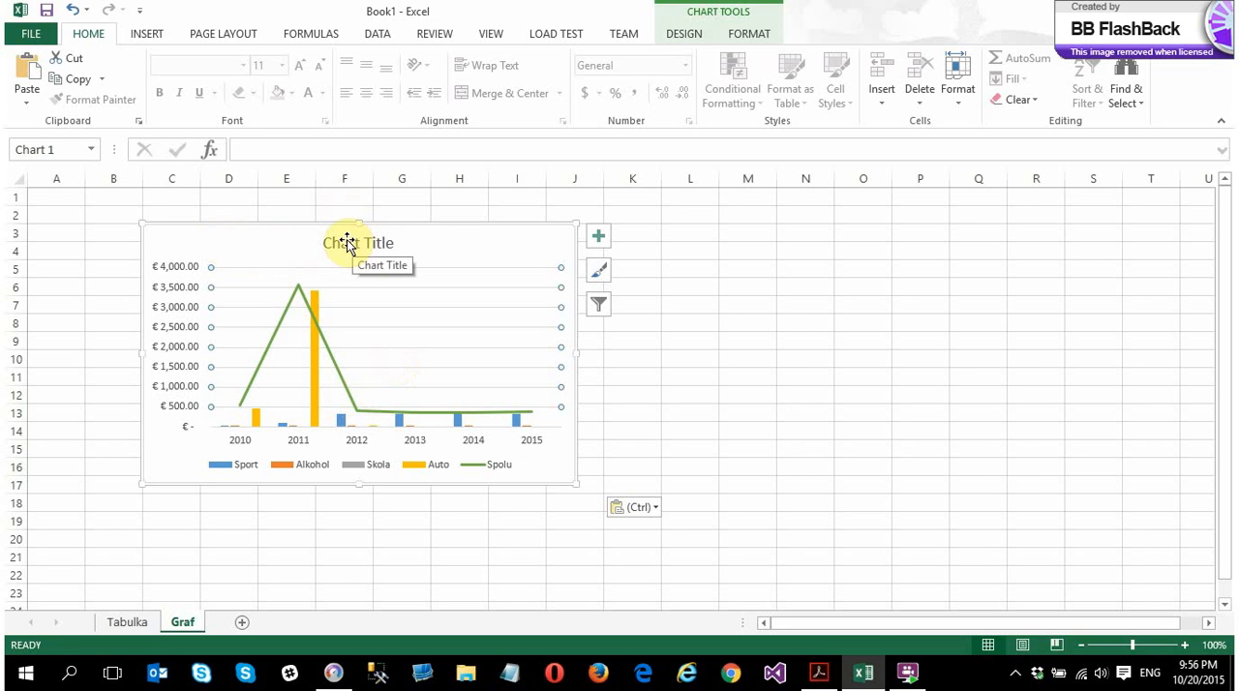
Check the table on the Tabulka sheet, then delete the existing column-line chart from the Graf sheet
left_click(126, 622)
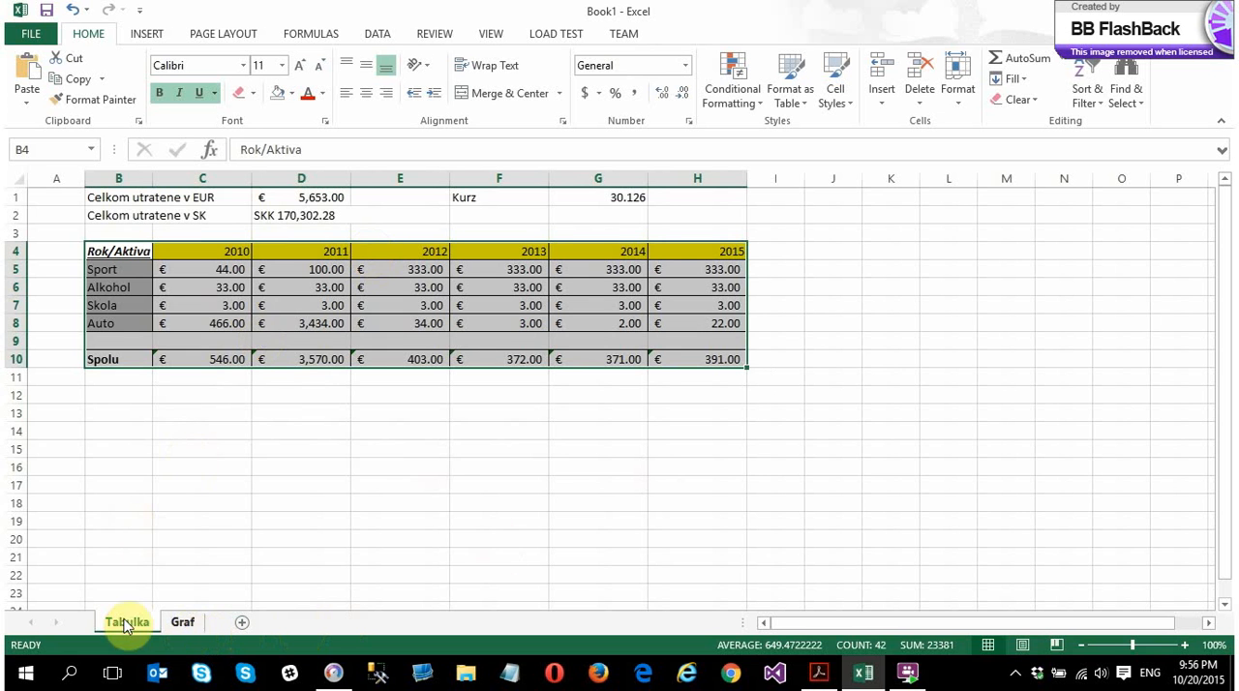
left_click(184, 622)
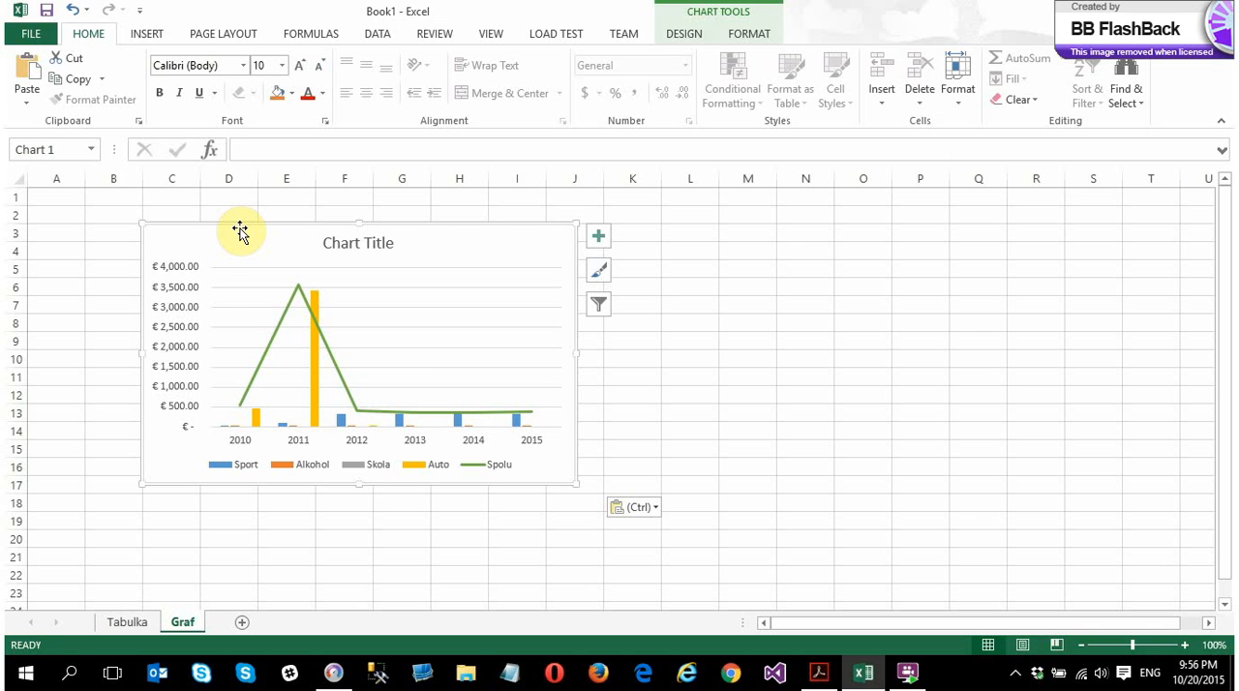
key("Delete")
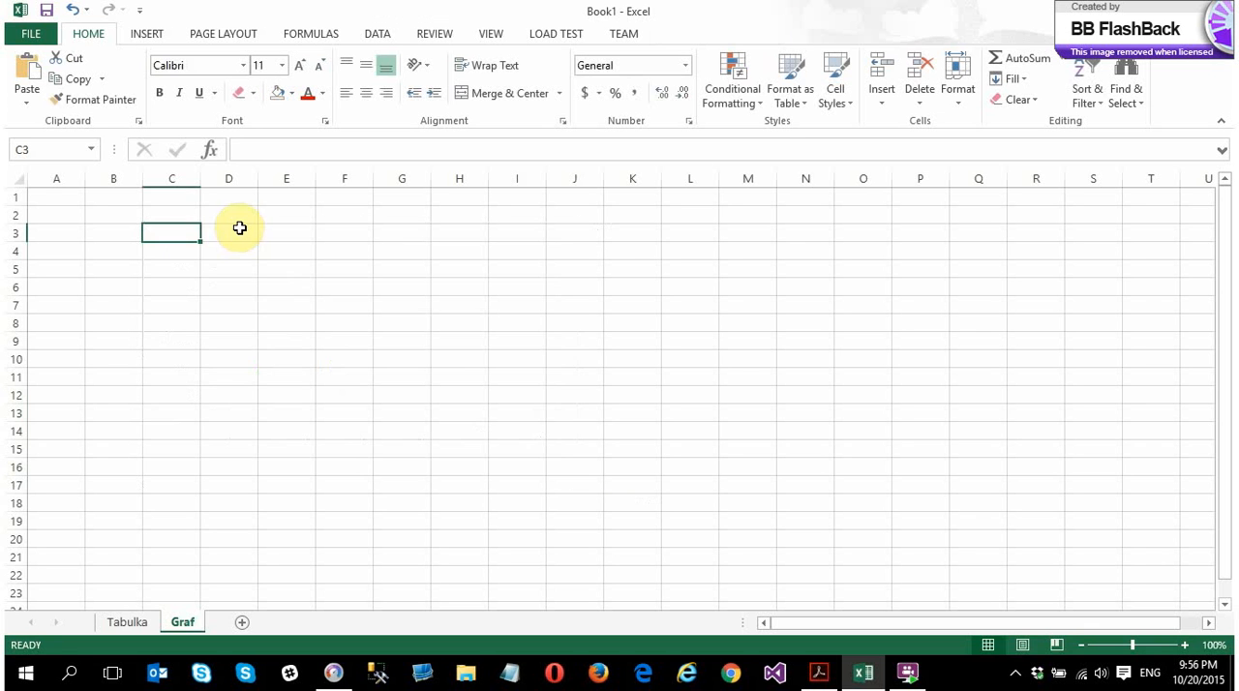
Insert an empty 2-D clustered column chart on the Graf sheet and move it so its upper-left corner lies in cell C3
left_click(124, 235)
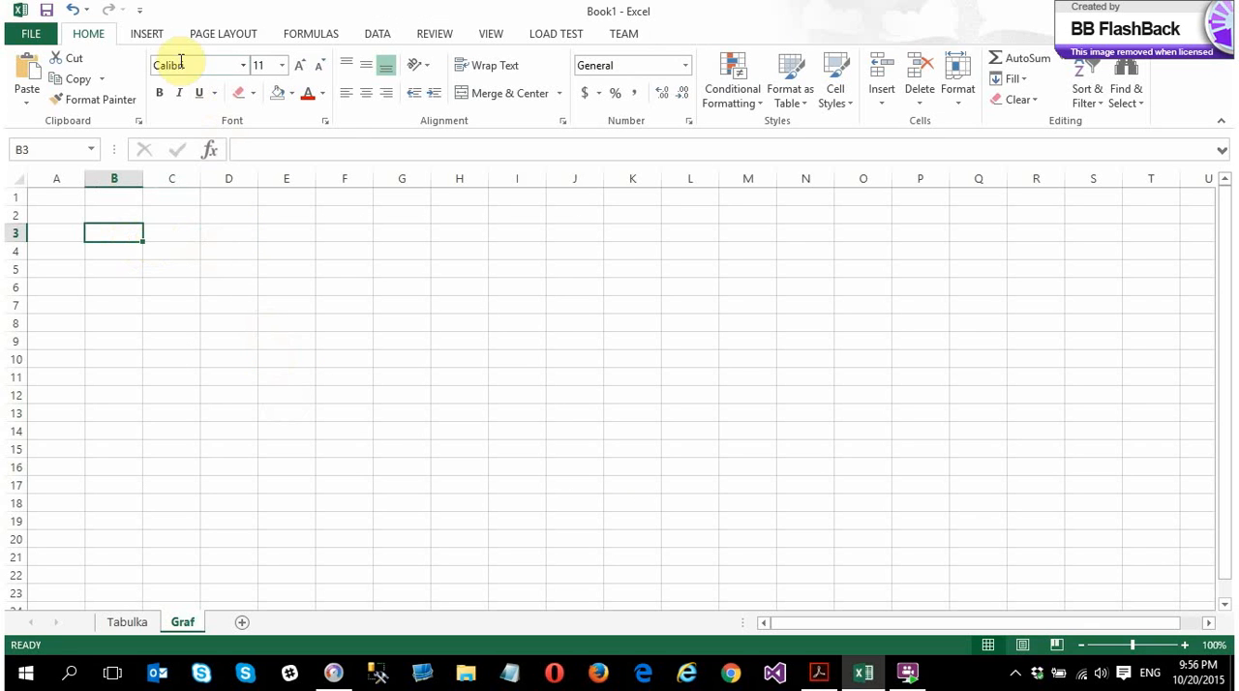
left_click(146, 33)
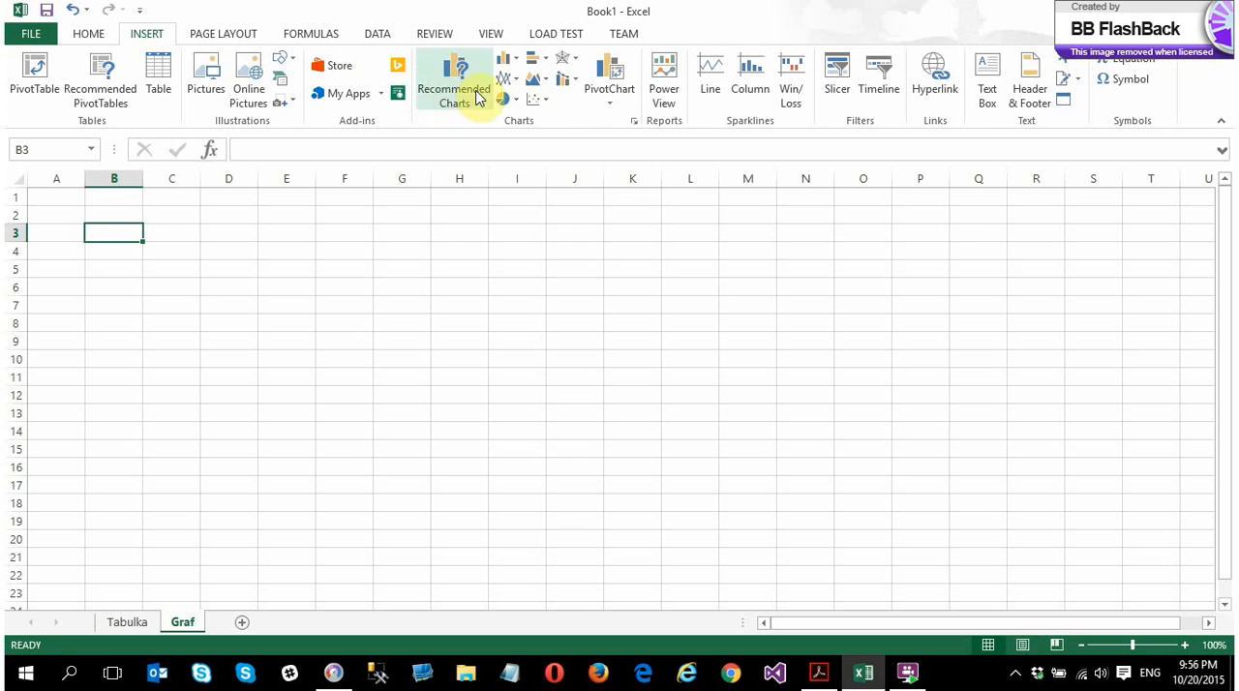
left_click(508, 61)
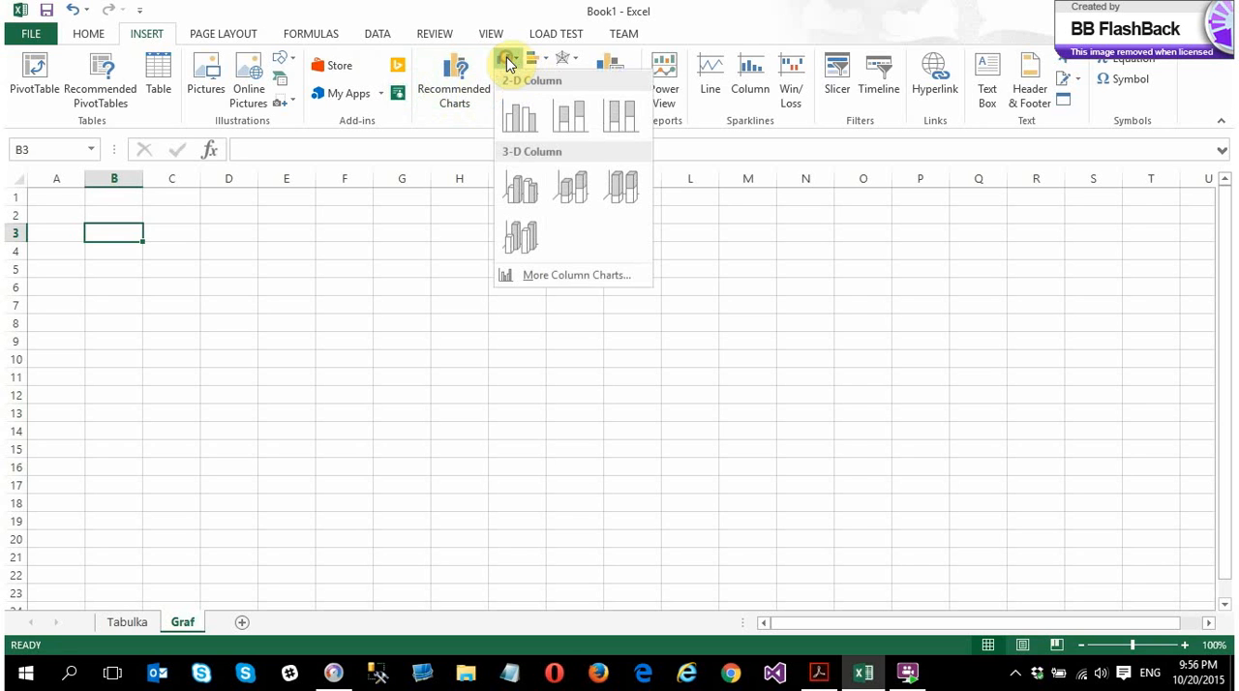
left_click(521, 121)
mouse_move(476, 276)
left_mouse_down()
mouse_move(196, 238)
mouse_move(212, 224)
mouse_move(219, 235)
left_mouse_up()
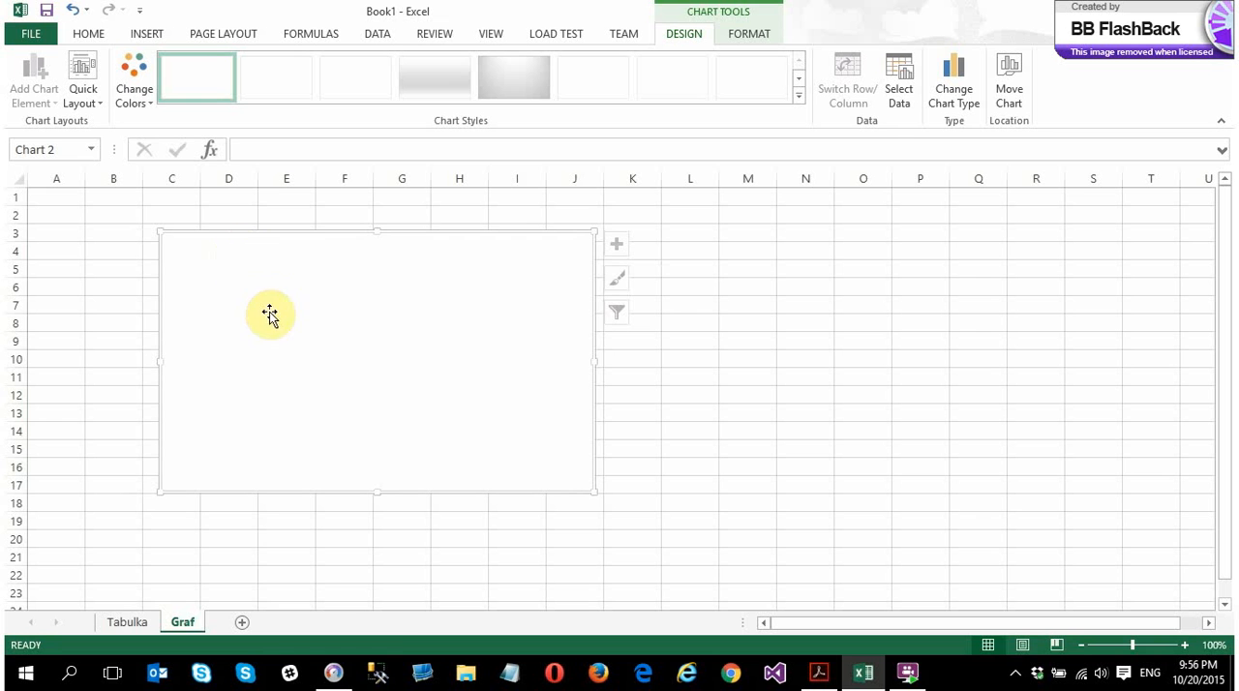
Set the empty chart's data range to the yearly values in C5:H8 on the Tabulka sheet
right_click(255, 277)
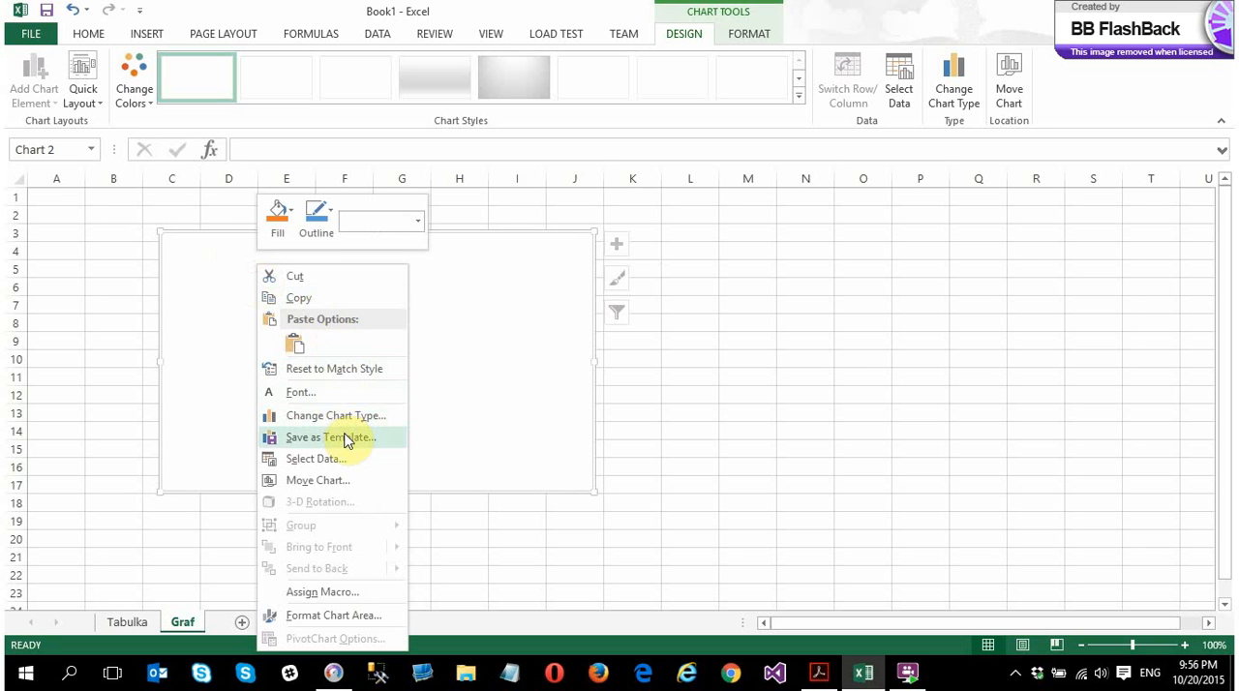
left_click(319, 460)
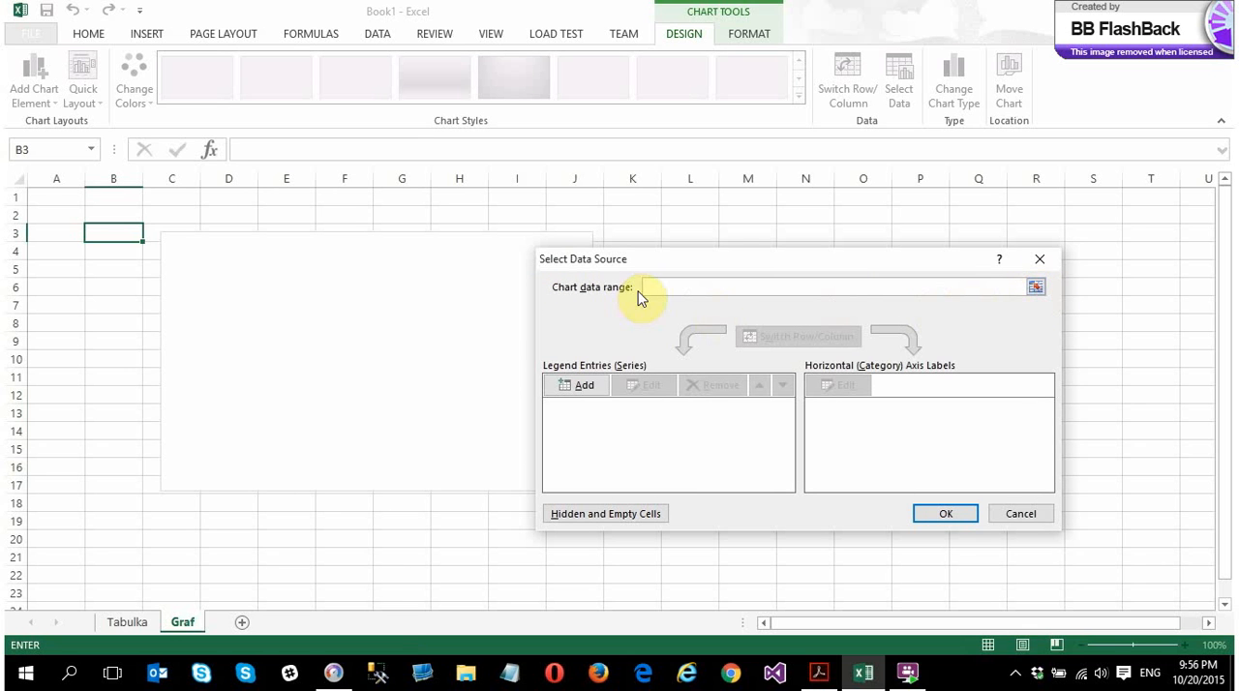
left_click(161, 620)
left_click(139, 626)
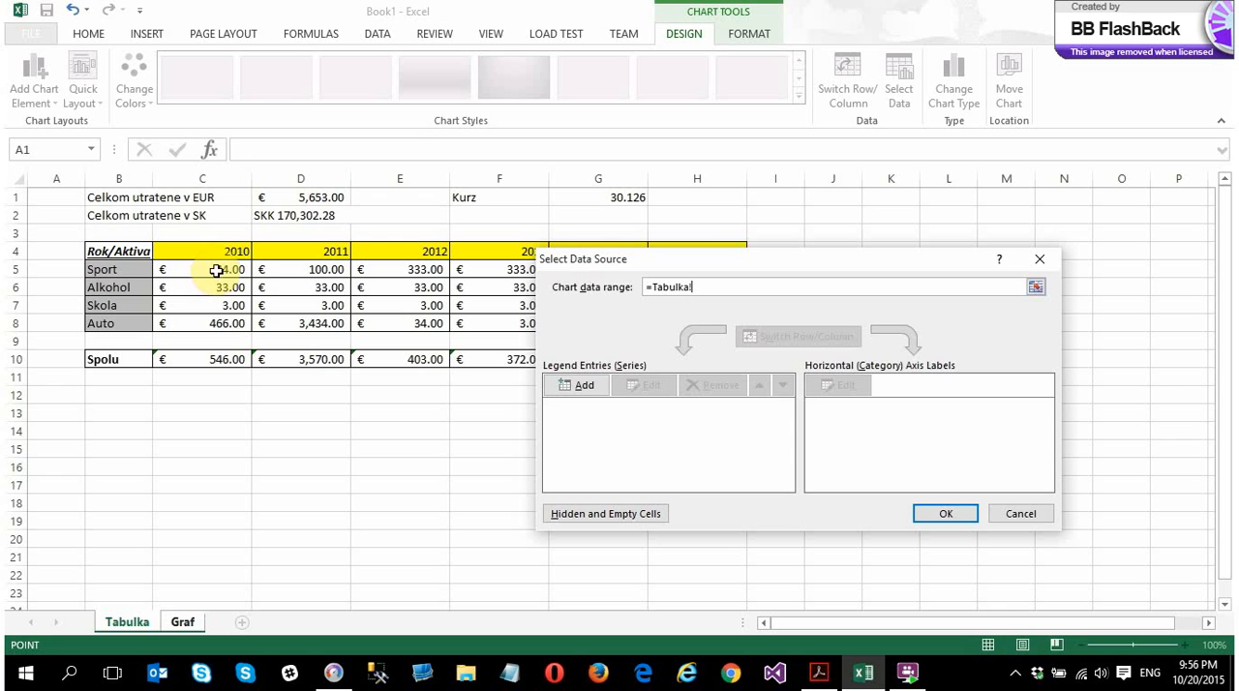
left_click_drag(216, 271, 701, 331)
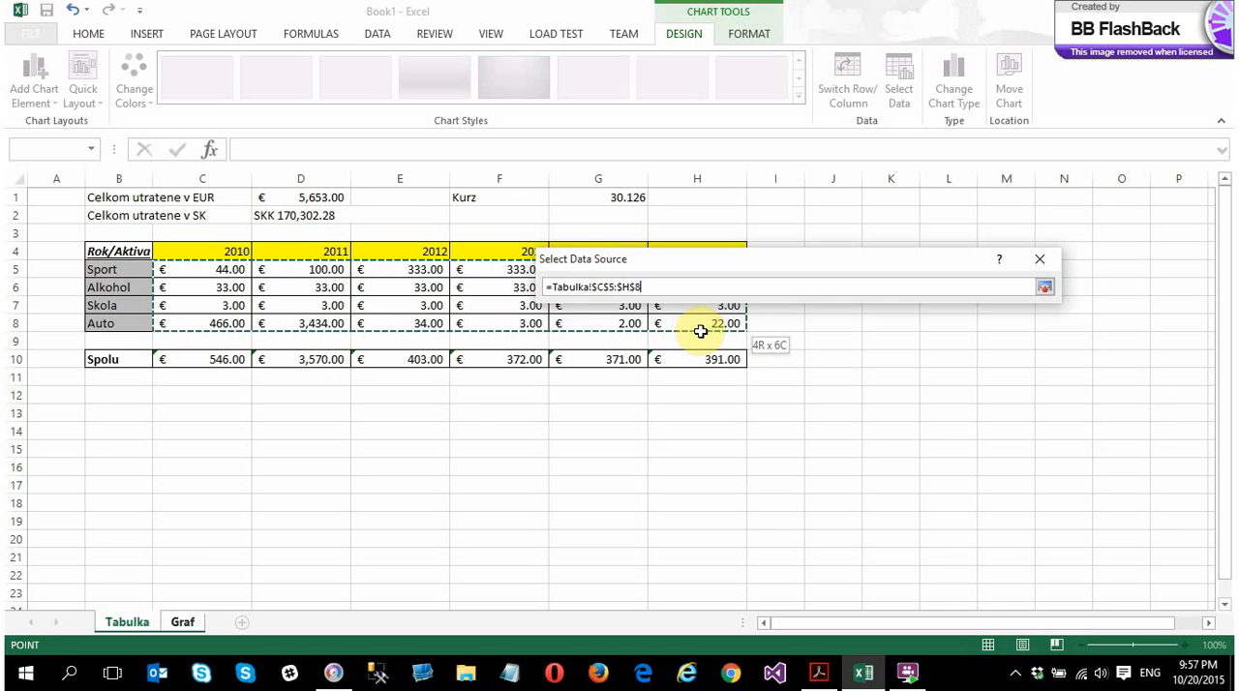
left_click_drag(701, 331, 701, 331)
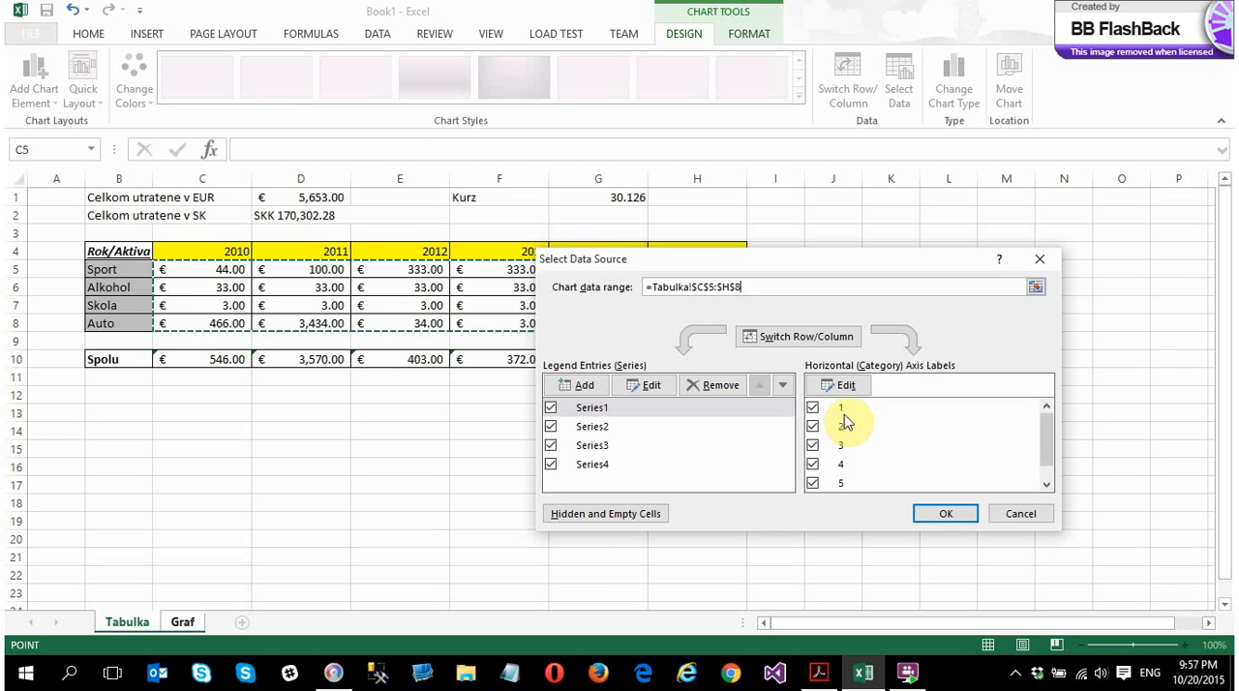
Name the chart's first data series from the Sport label in cell B5 on the Tabulka sheet
left_click(593, 409)
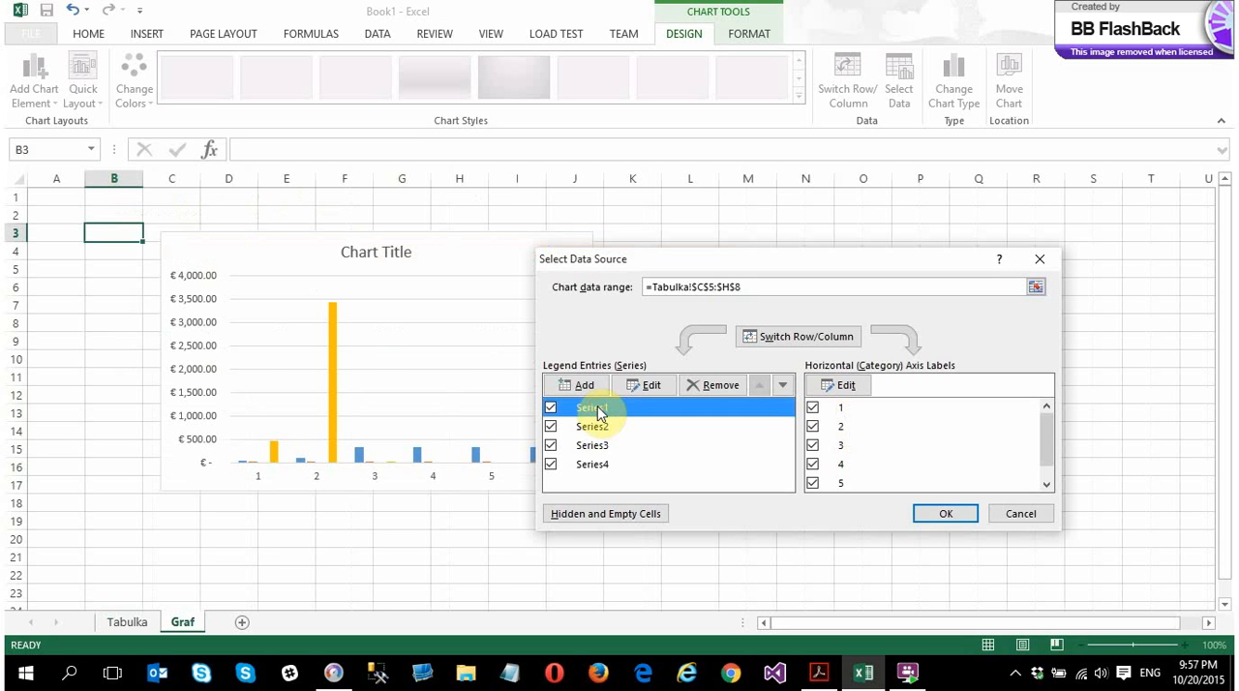
left_click(648, 387)
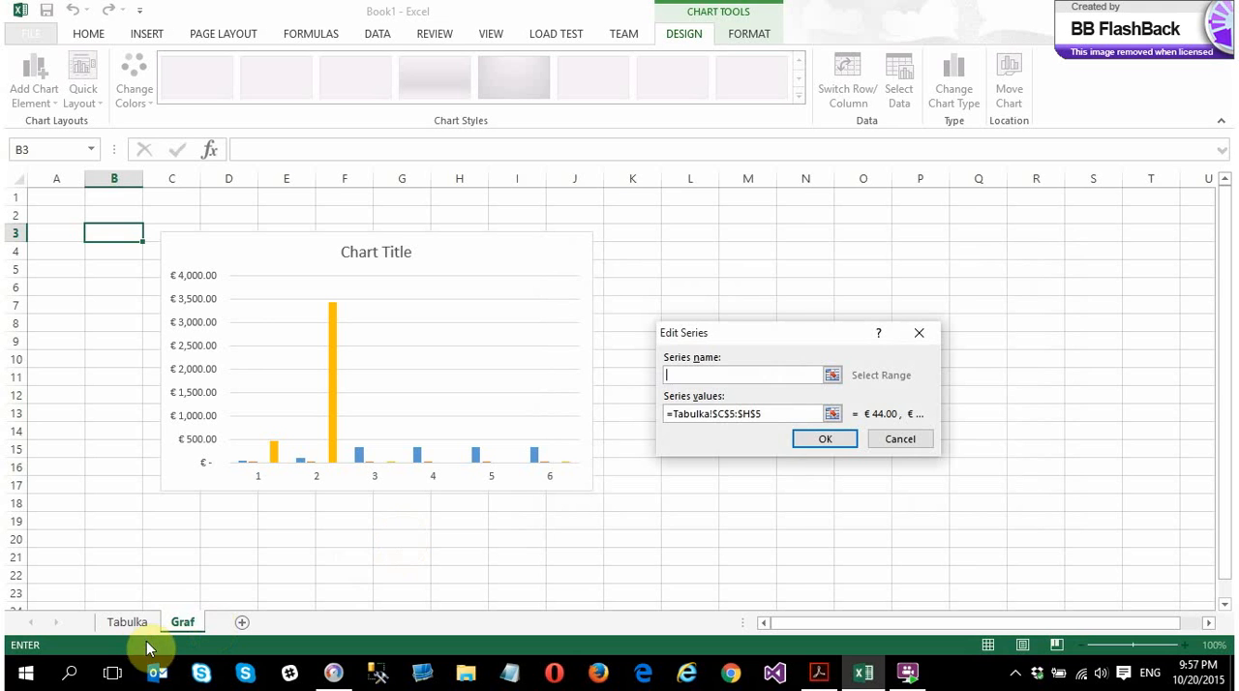
left_click(134, 624)
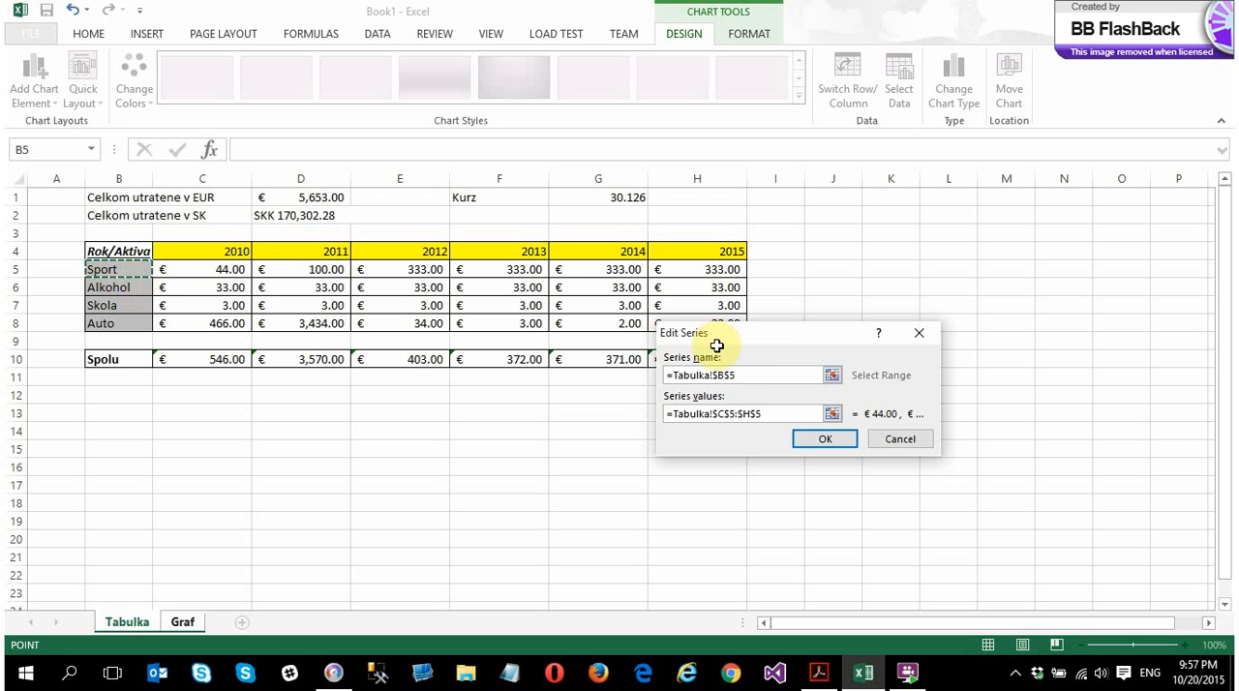
left_click(789, 416)
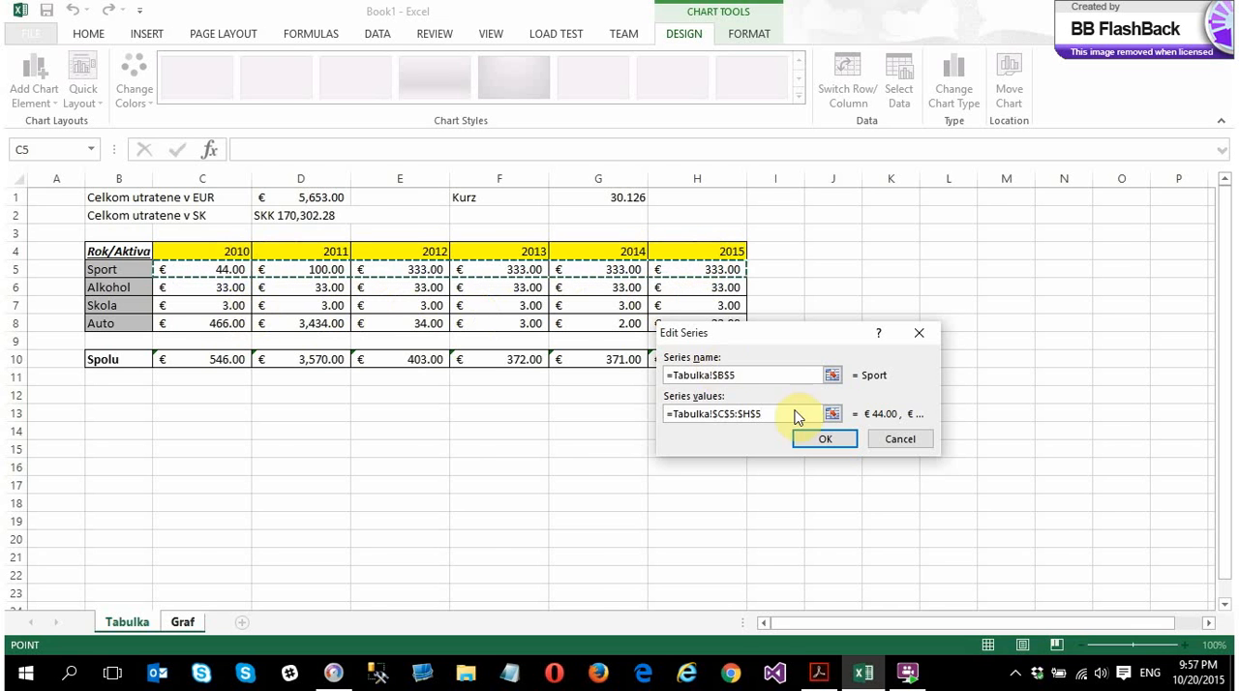
left_click(825, 439)
Name the chart's second data series from the Alkohol label in cell B6 on the Tabulka sheet
left_click(597, 426)
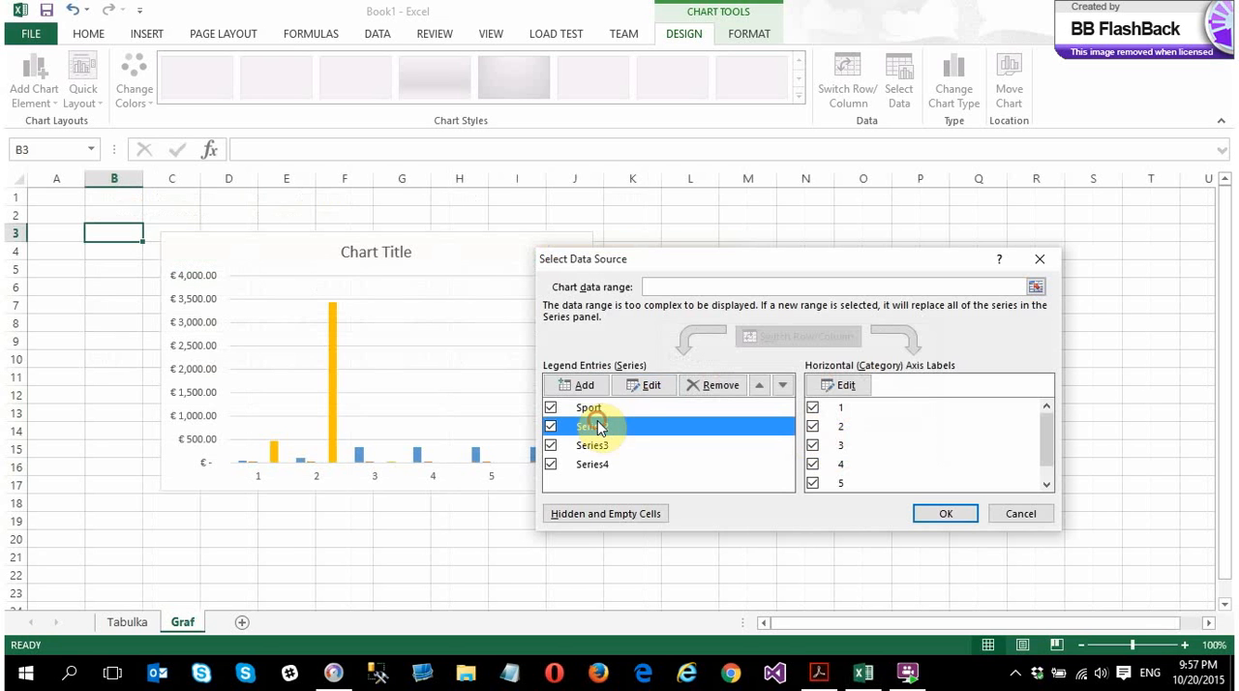
left_click(646, 386)
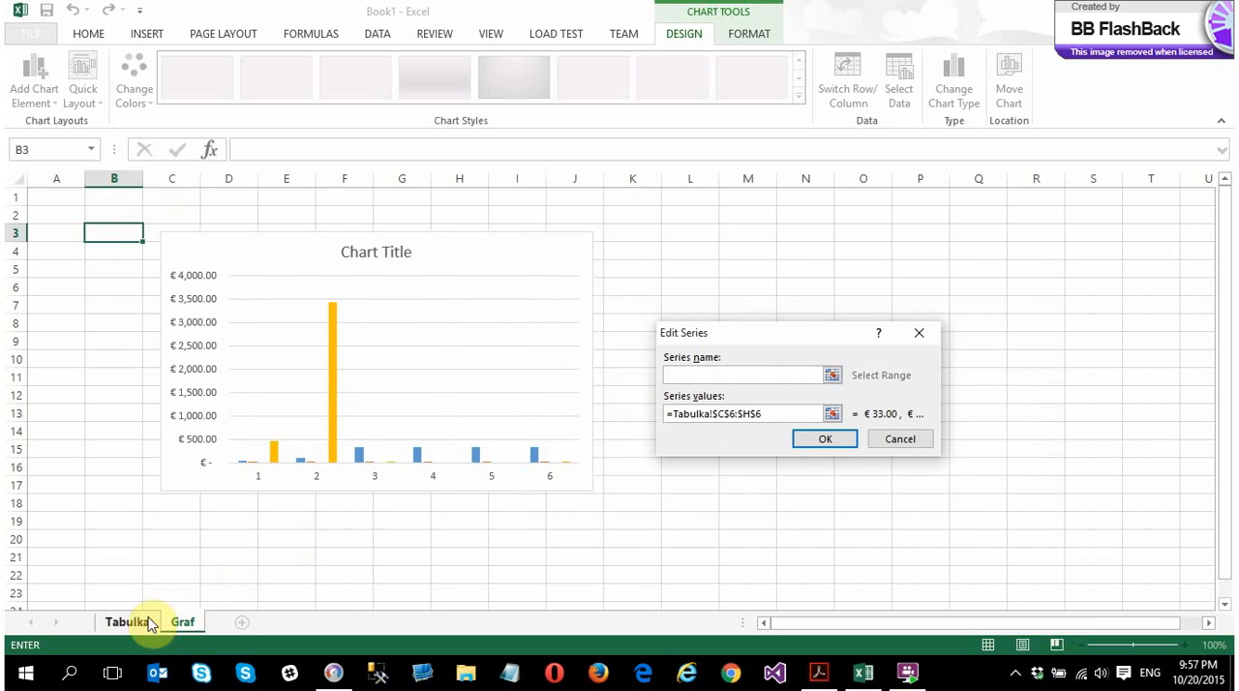
left_click(134, 620)
left_click(108, 288)
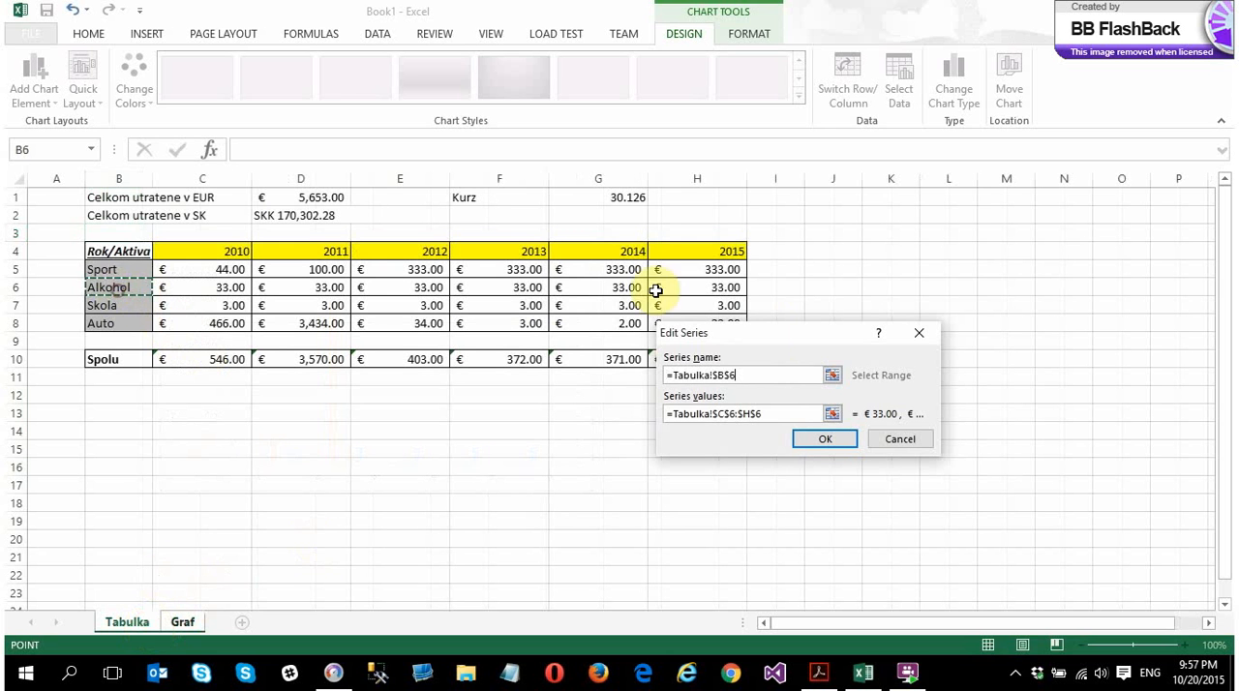
left_click(810, 438)
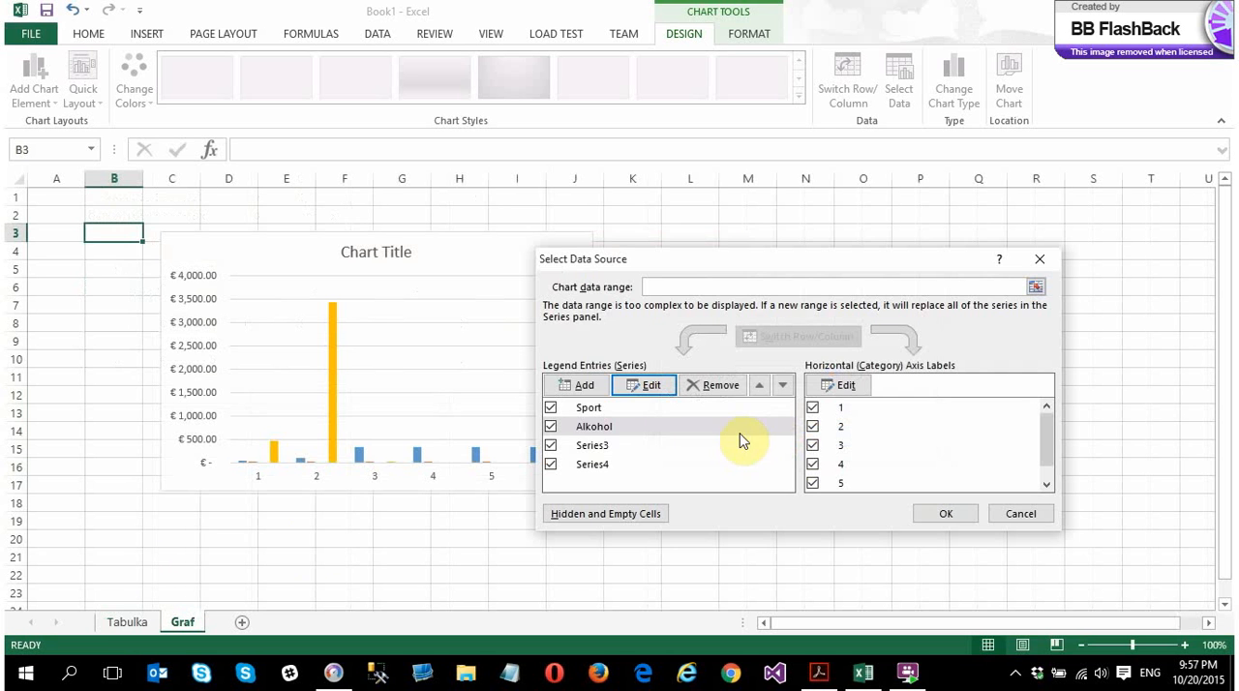
Name the chart's third data series from the Skola label in cell B7 on the Tabulka sheet
left_click(612, 444)
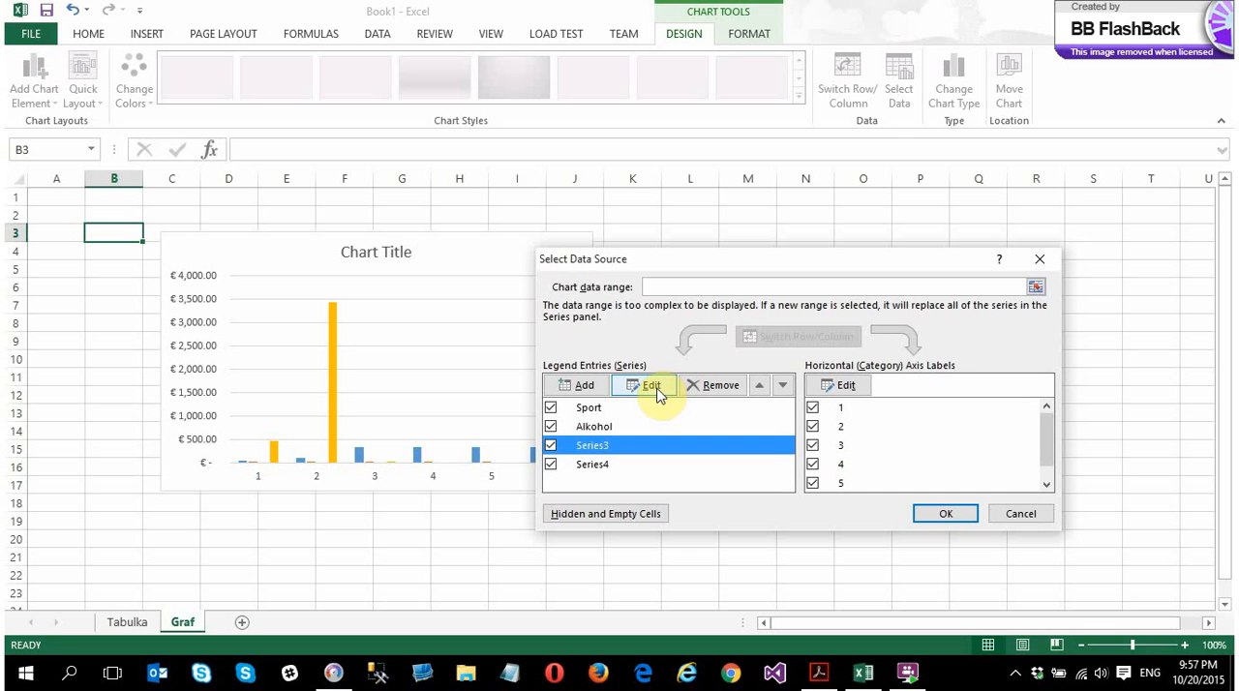
left_click(652, 387)
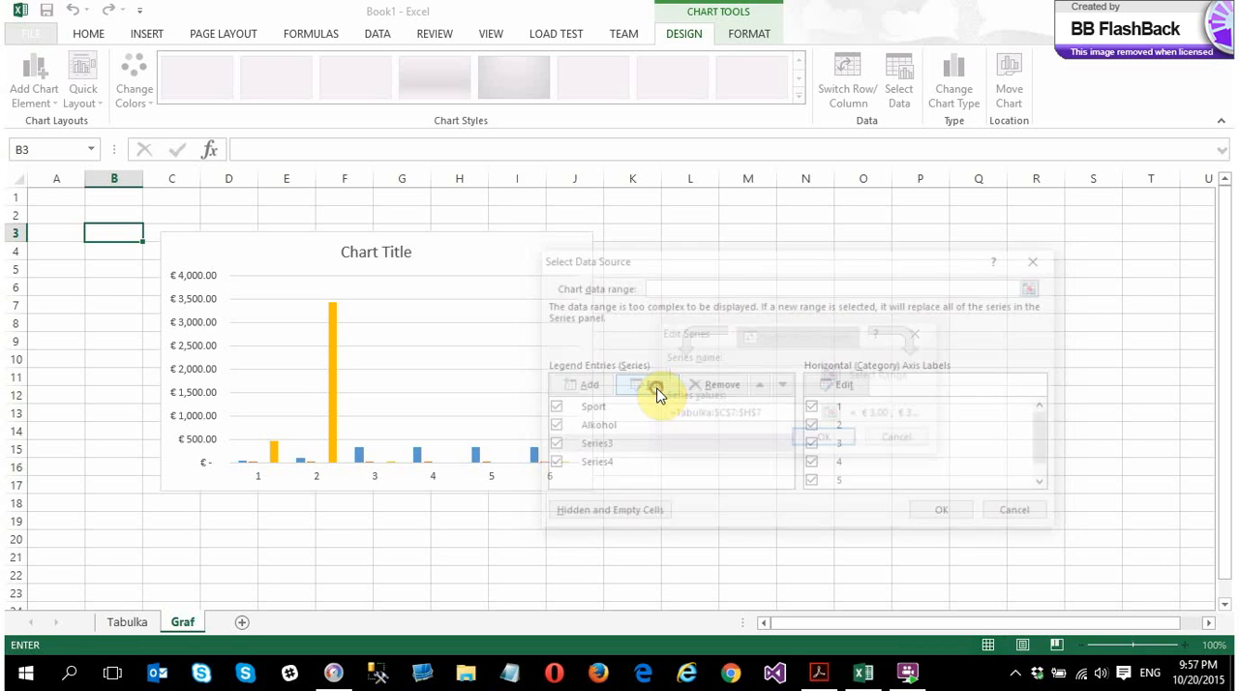
left_click(133, 625)
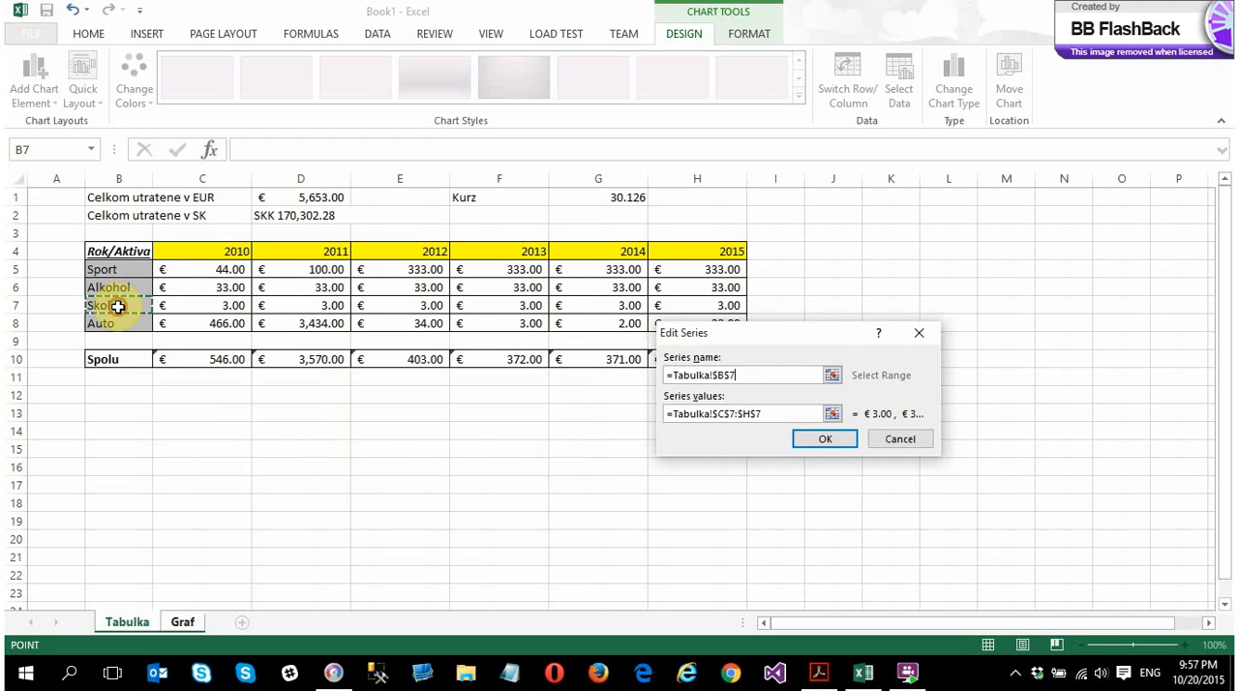
left_click(823, 439)
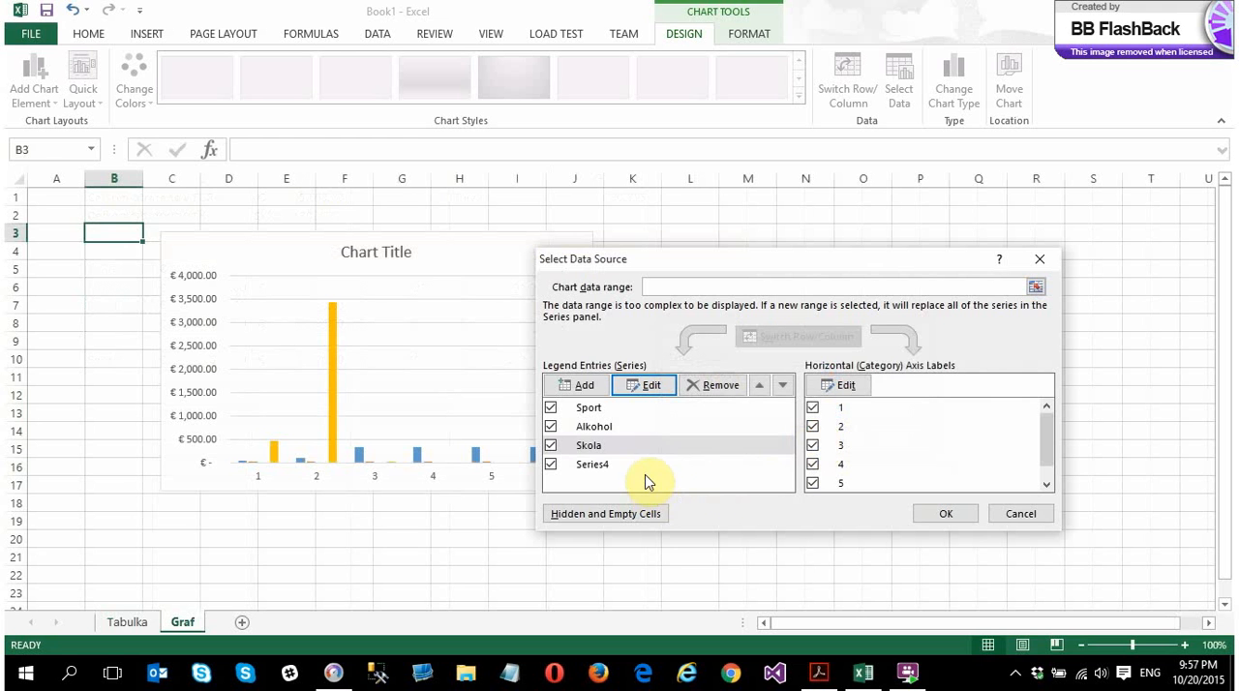
Name the chart's fourth data series from the Auto label in cell B8 on the Tabulka sheet
left_click(589, 464)
left_click(647, 387)
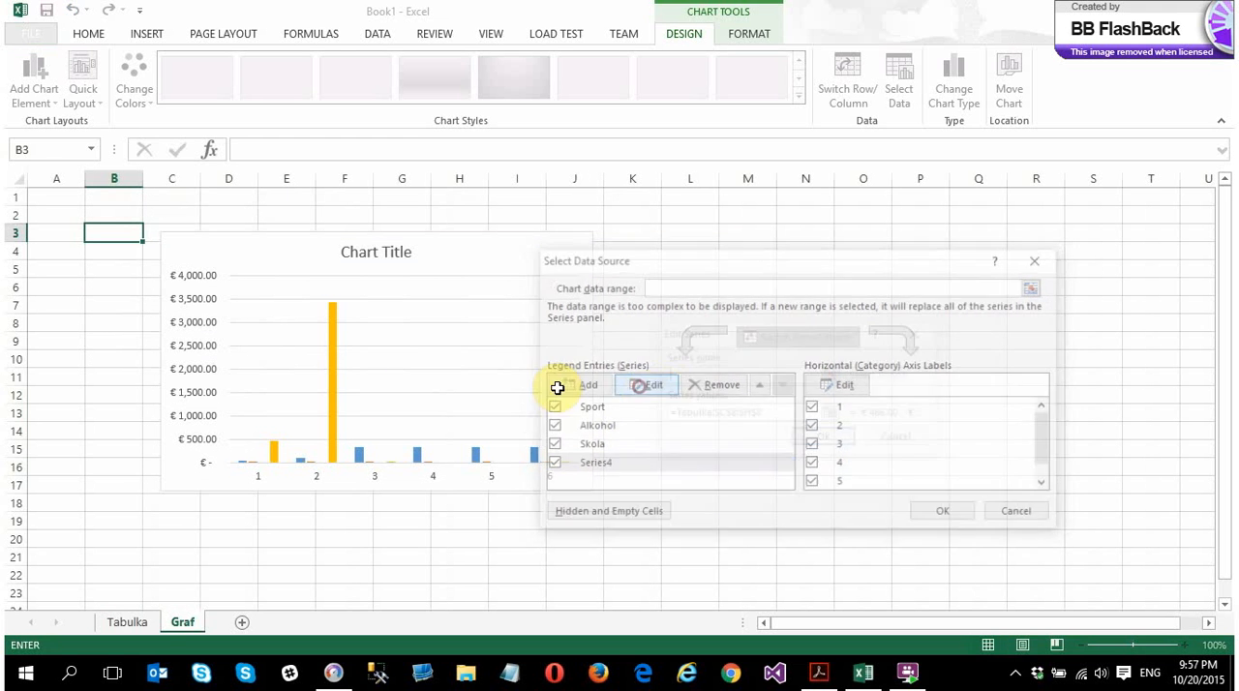
left_click(134, 621)
left_click(121, 326)
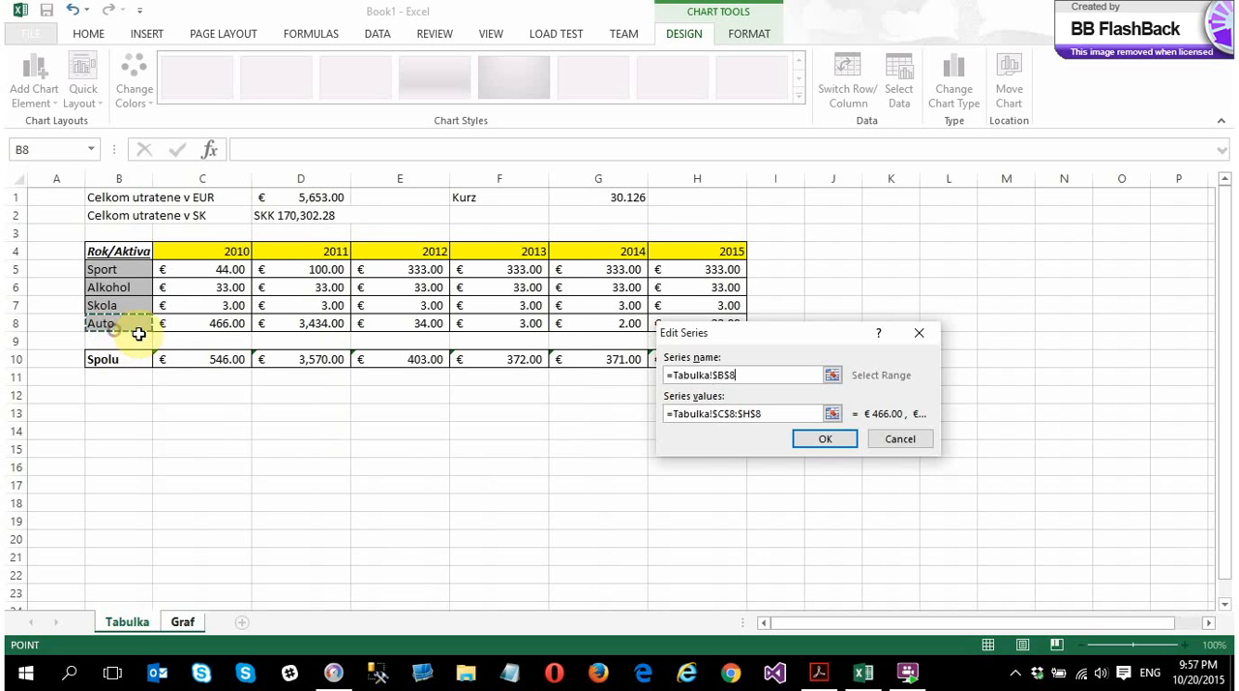
left_click(782, 413)
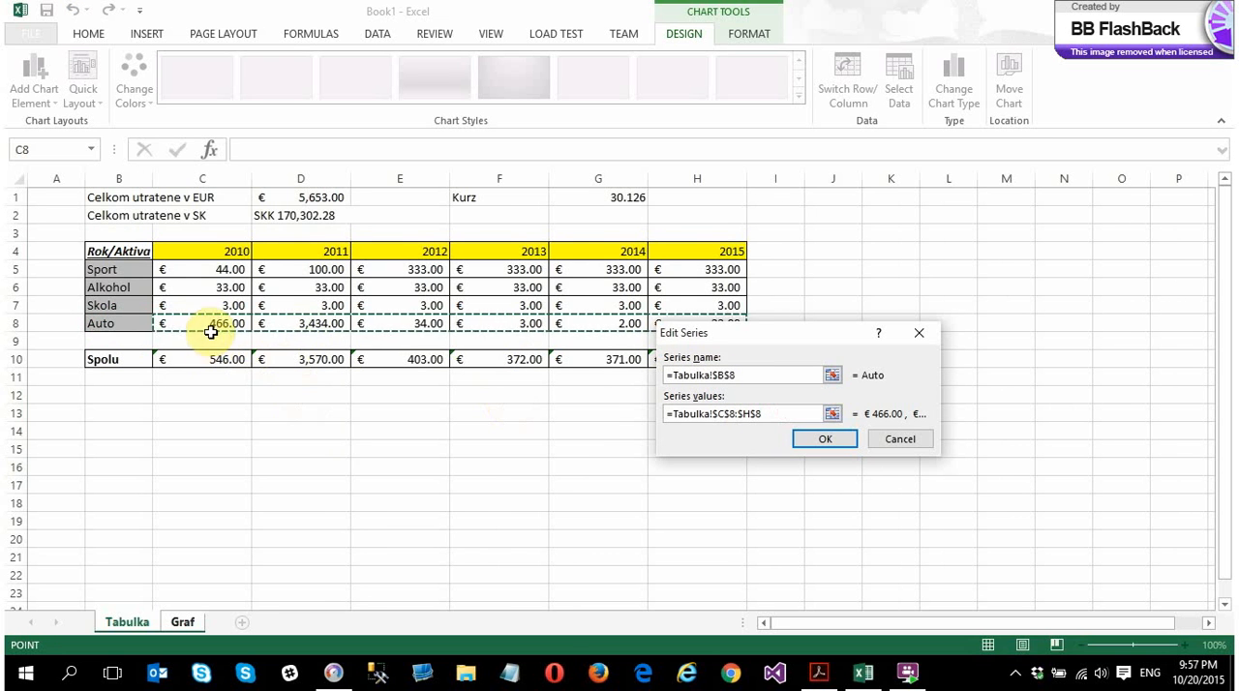
left_click(825, 439)
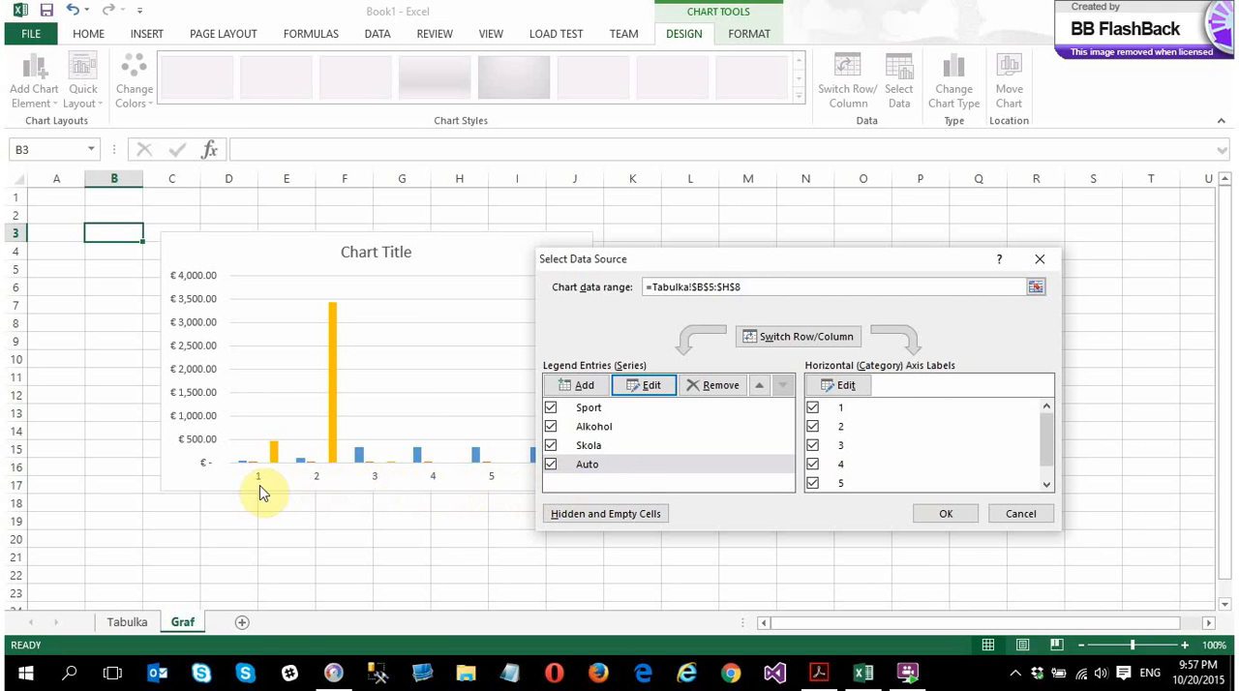
Set the chart's horizontal axis labels to the years in C4:H4 on the Tabulka sheet and apply the data source
left_click(864, 410)
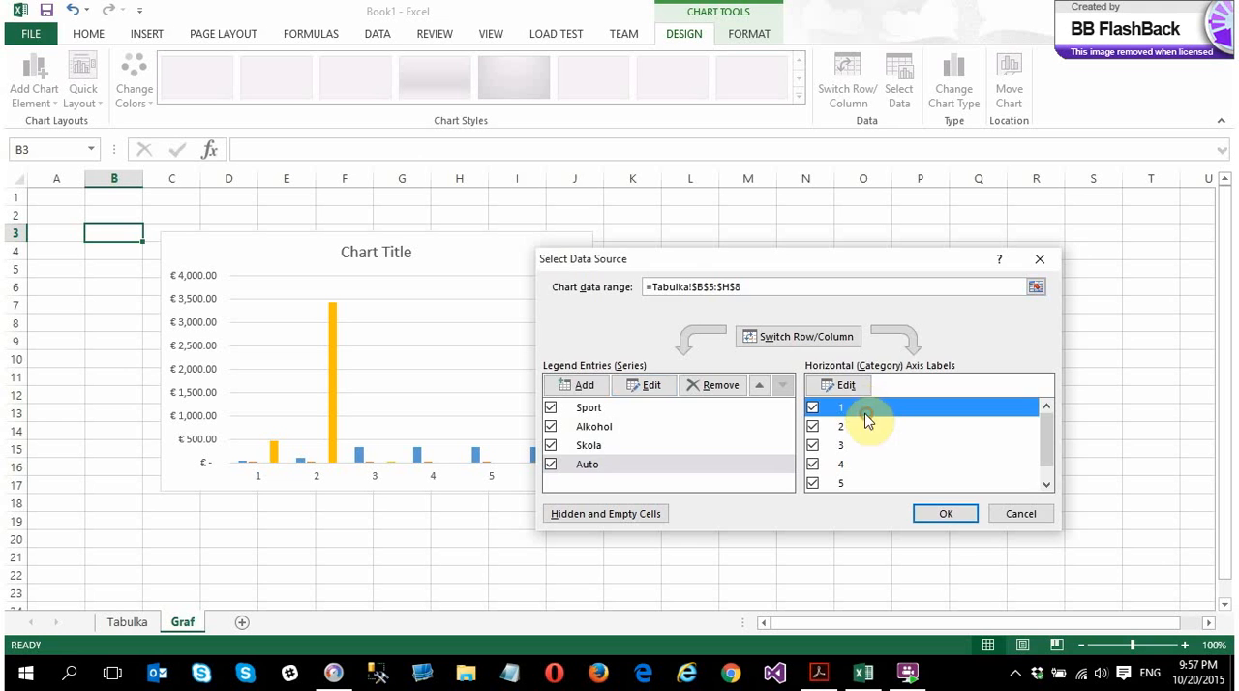
left_click(842, 386)
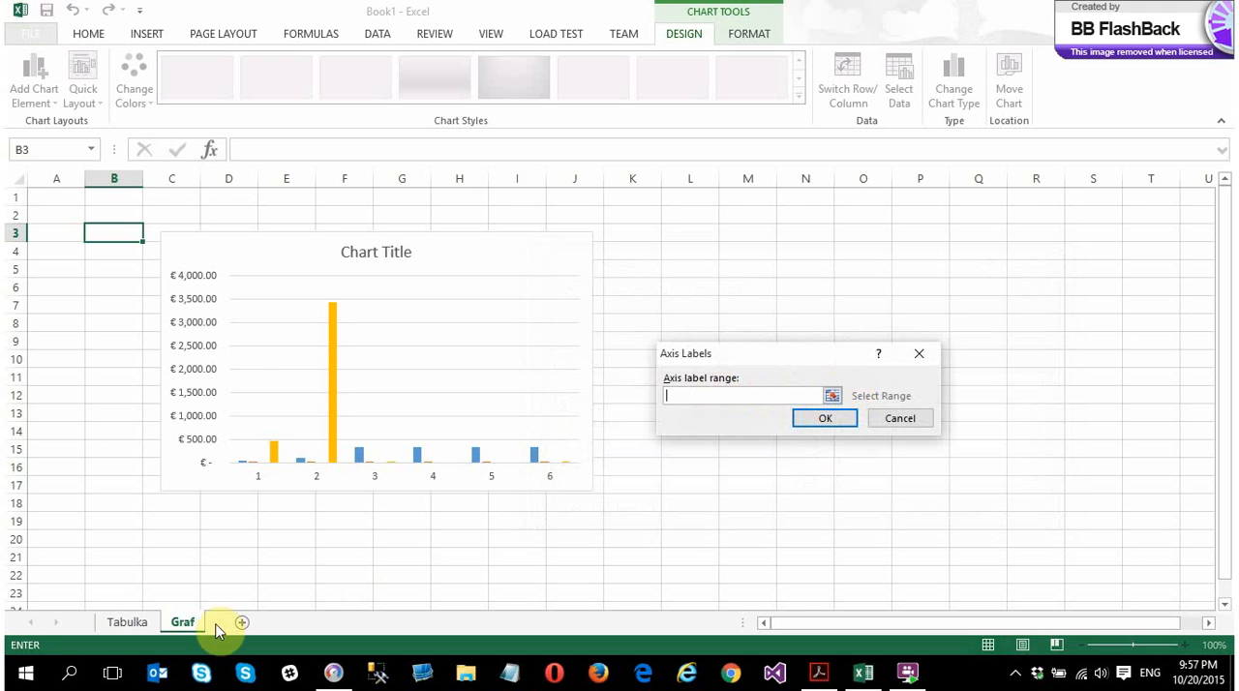
left_click(123, 624)
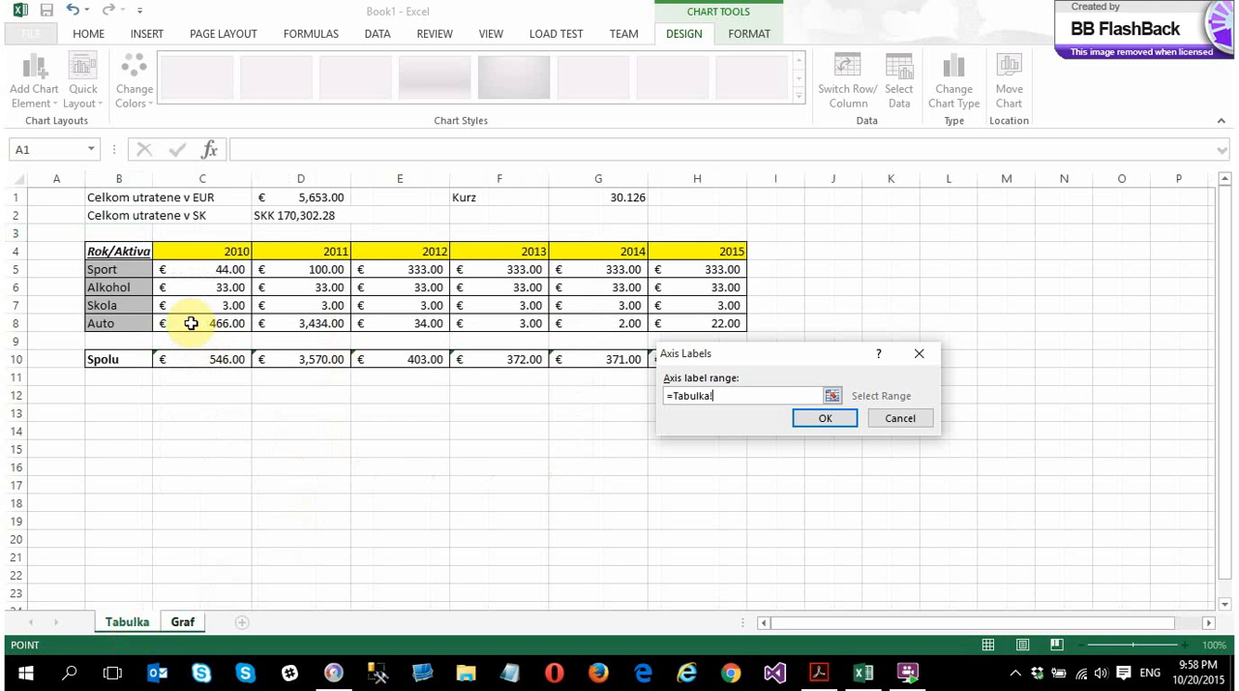
left_click_drag(226, 254, 707, 255)
left_click(826, 420)
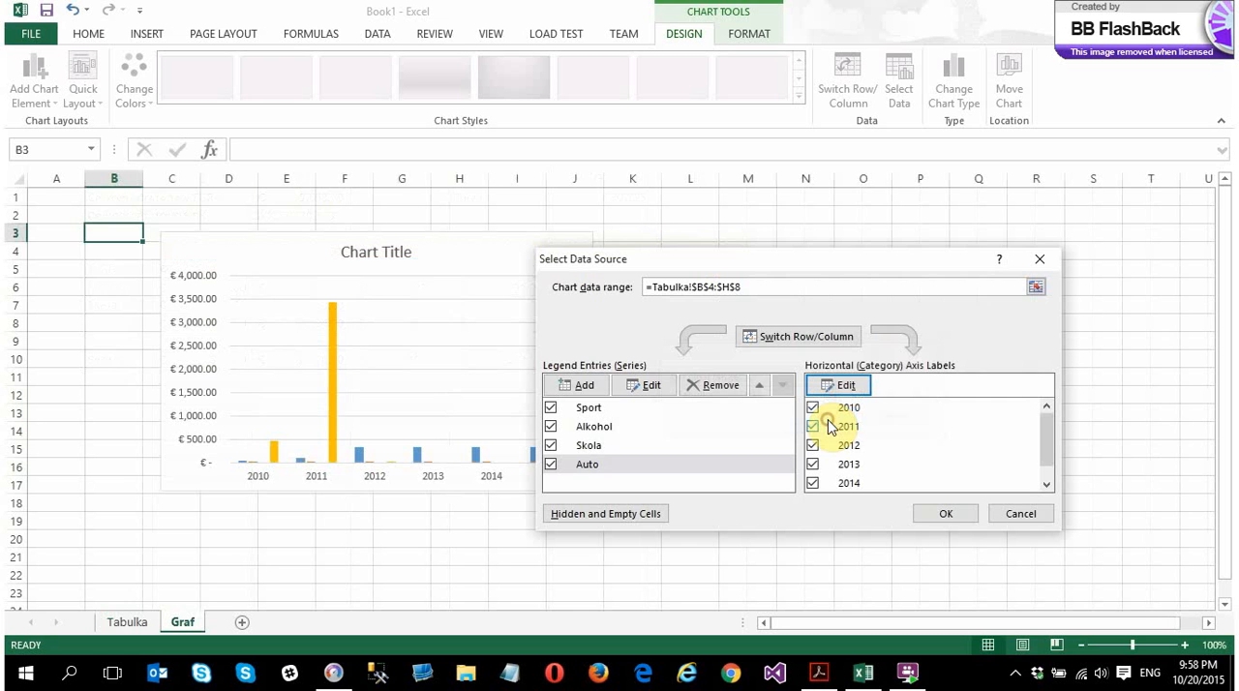
left_click(945, 517)
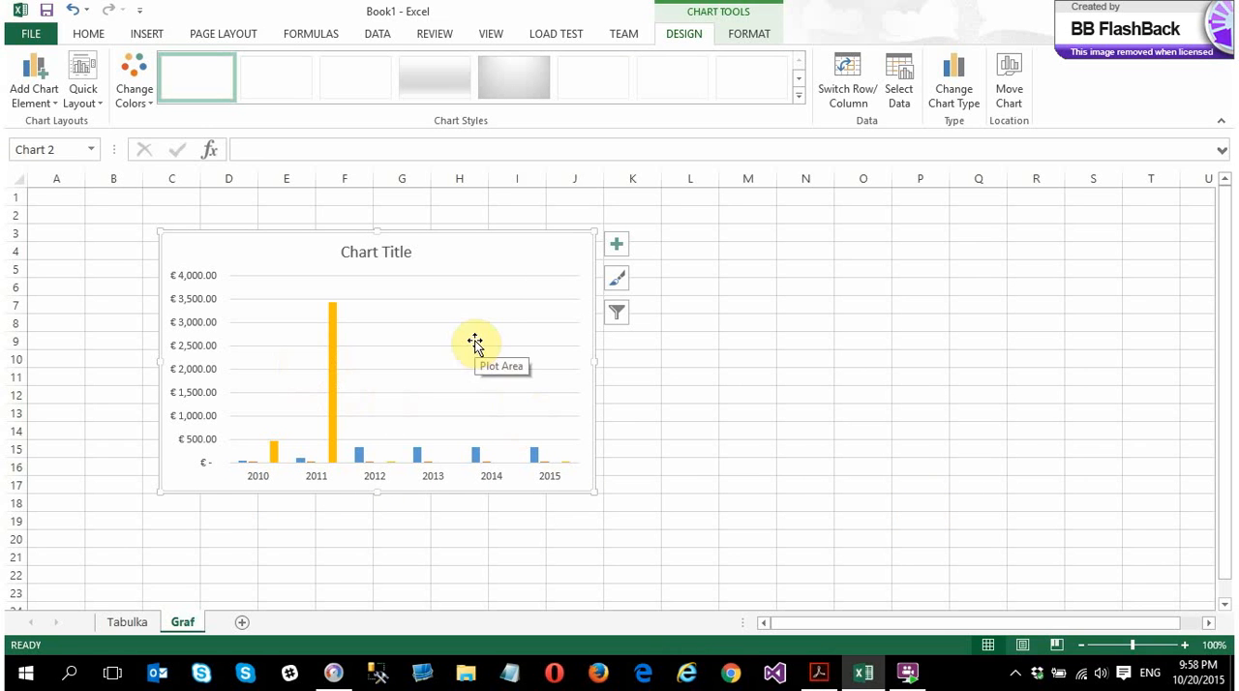
Add a legend at the bottom of the column chart on the Graf sheet
left_click(901, 346)
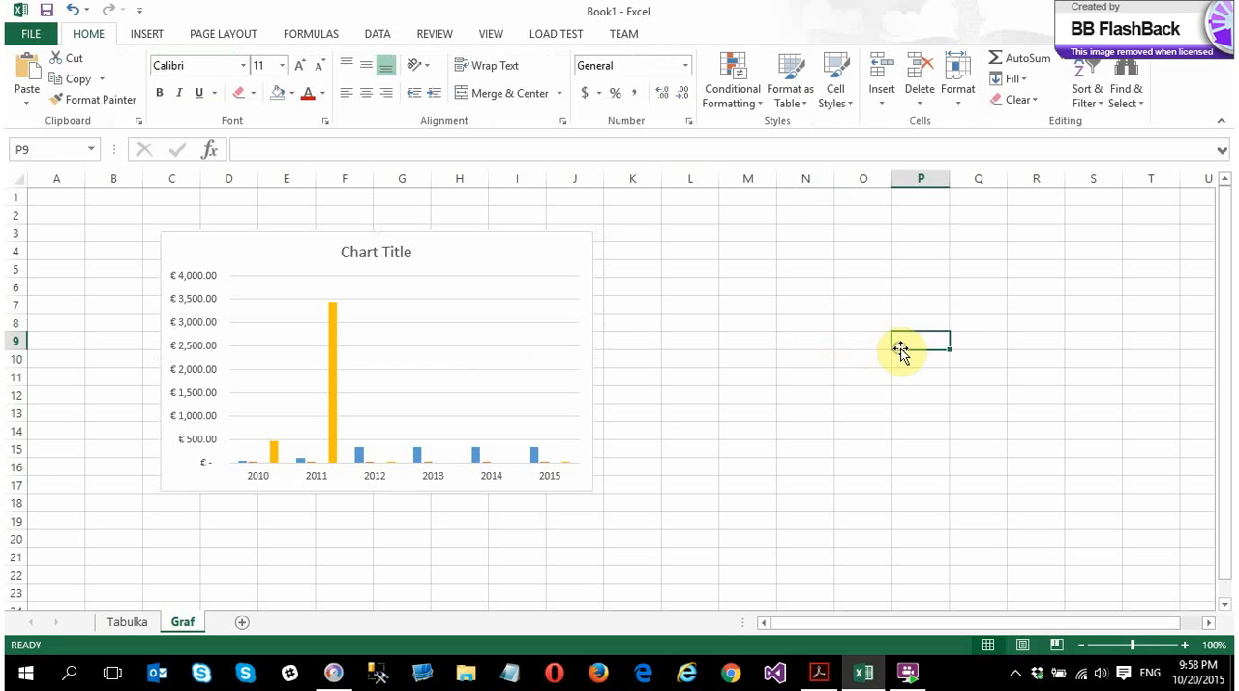
left_click(442, 261)
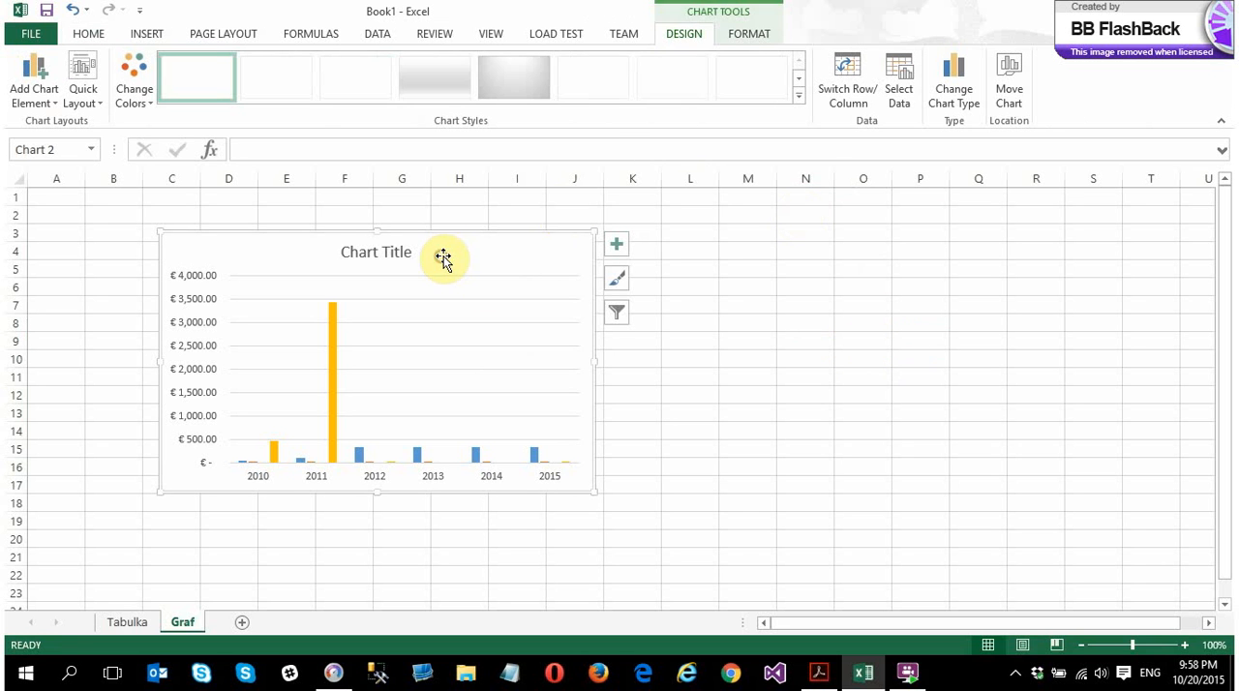
left_click(743, 37)
left_click(697, 37)
left_click(746, 39)
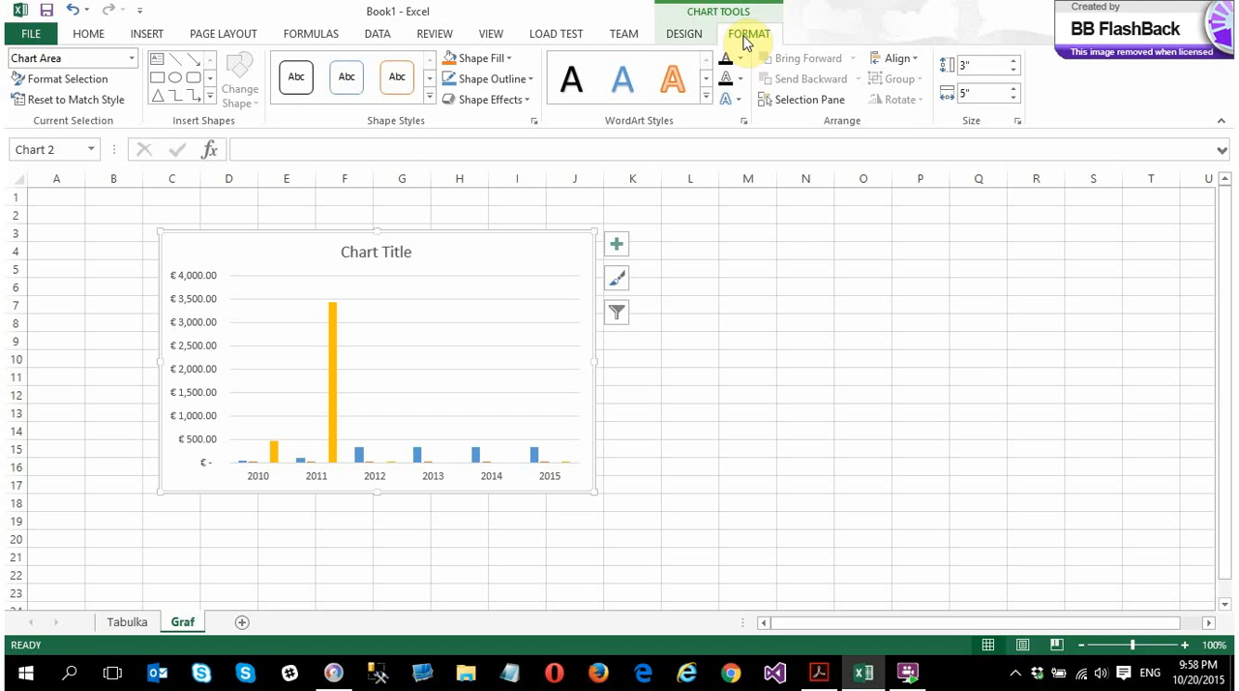
left_click(684, 37)
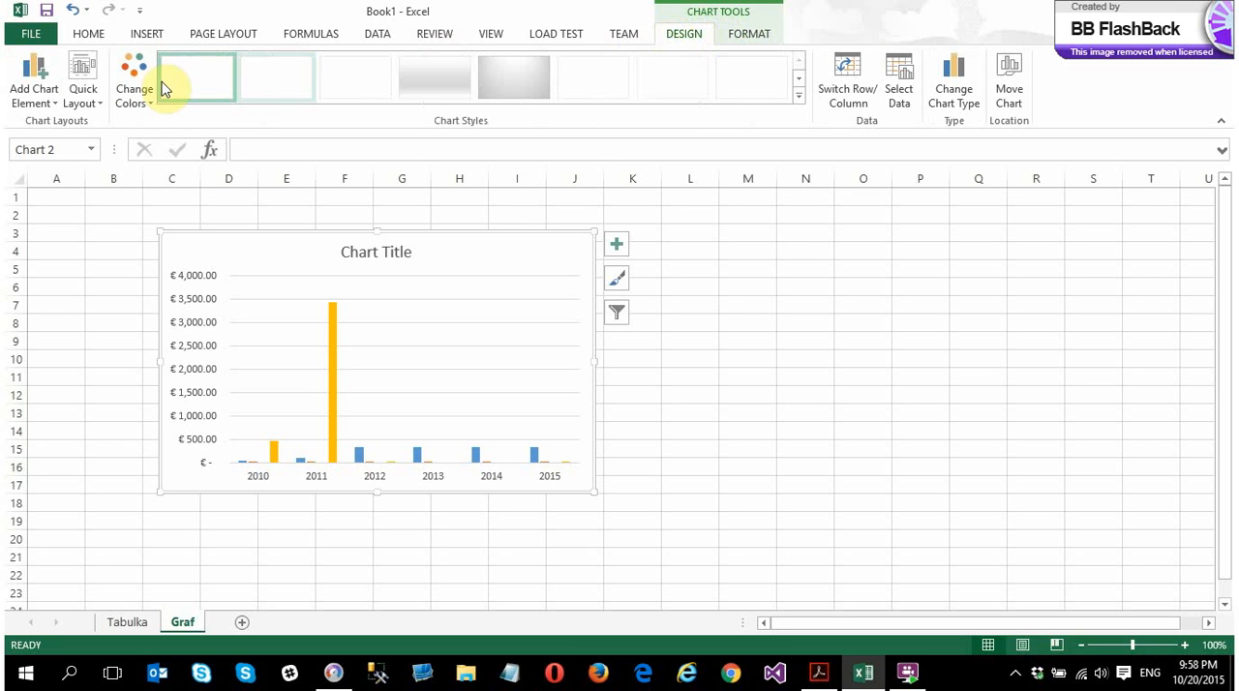
left_click(38, 95)
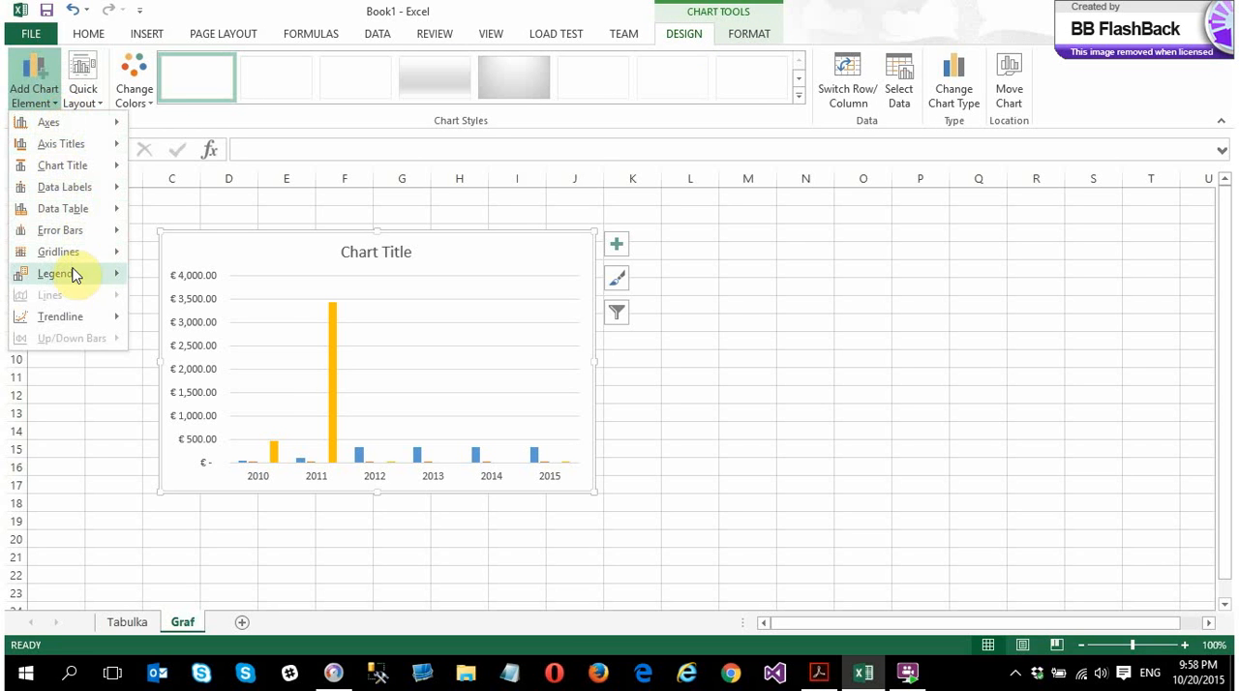
mouse_move(75, 276)
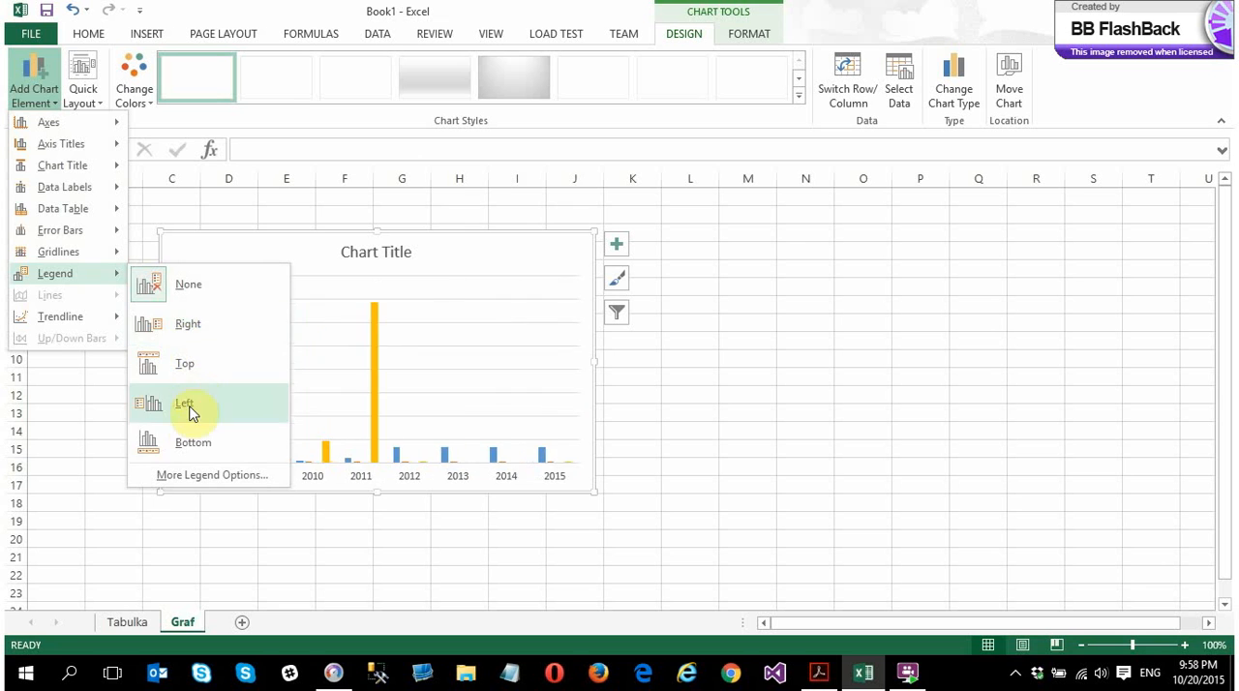
left_click(190, 443)
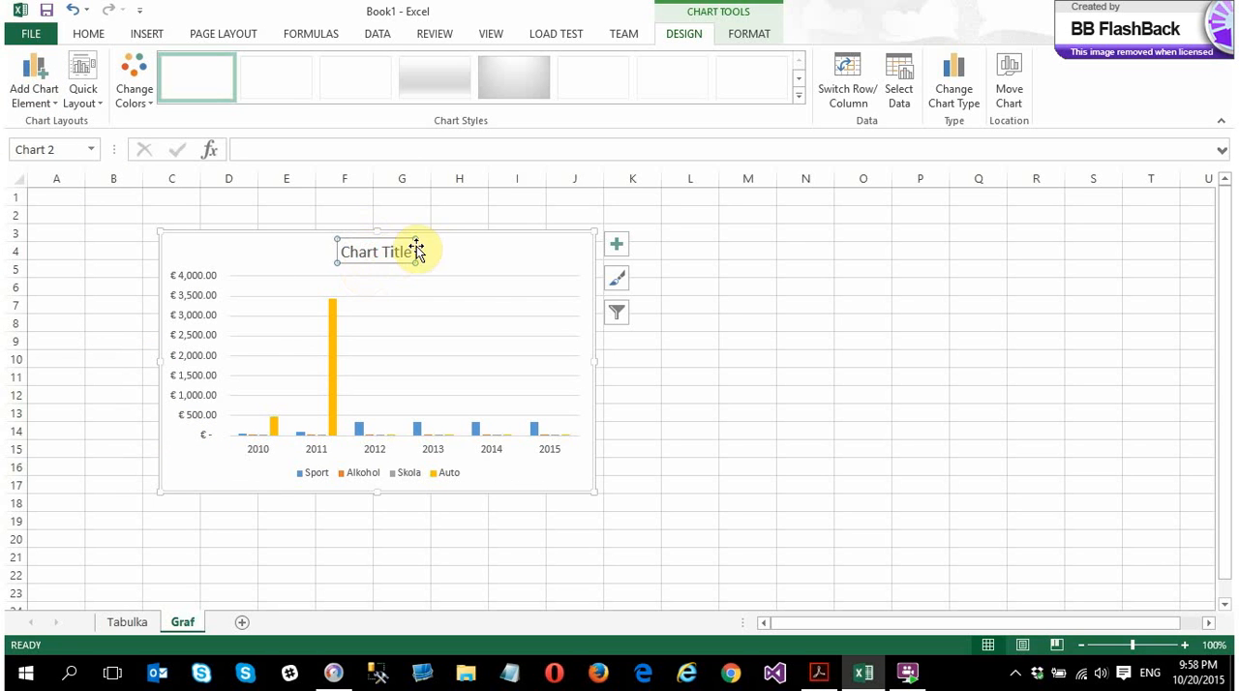
left_click(35, 89)
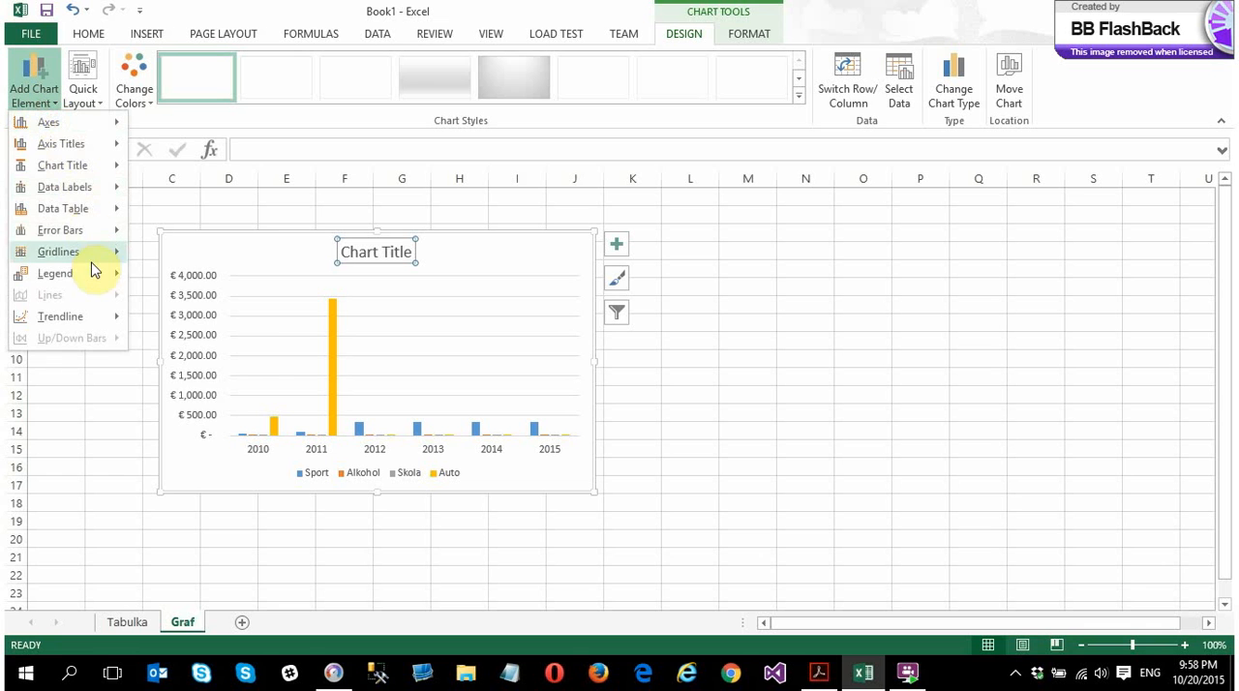
mouse_move(91, 258)
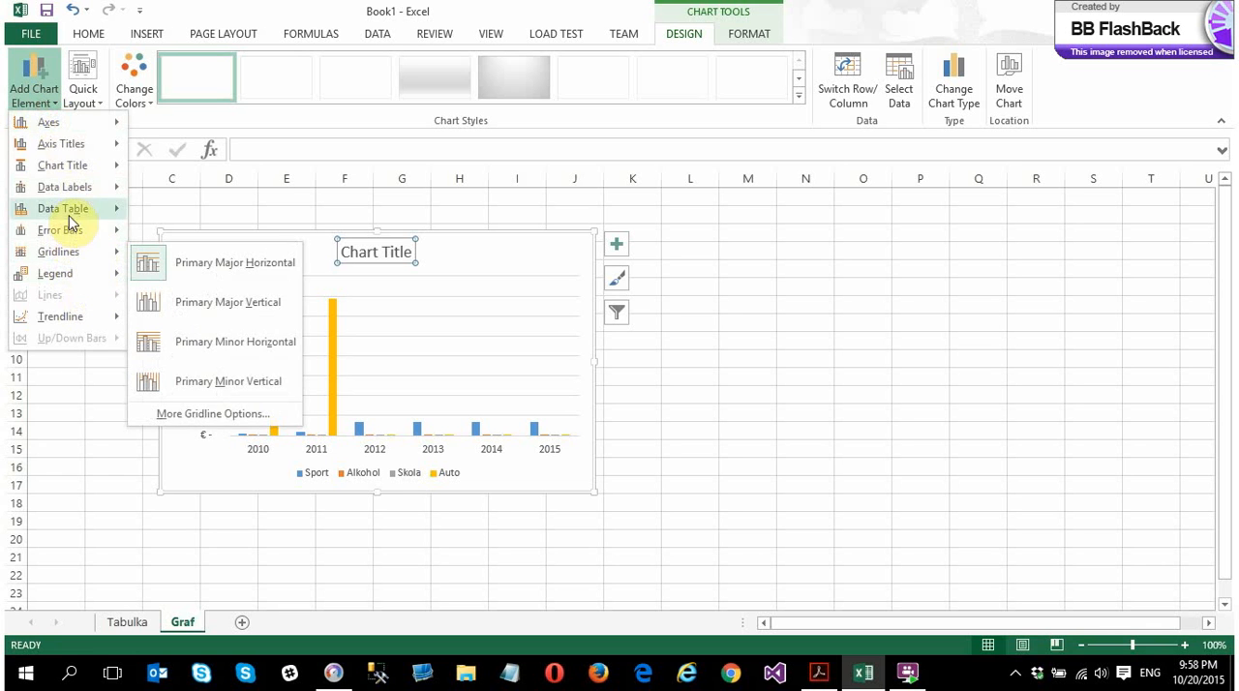
mouse_move(78, 166)
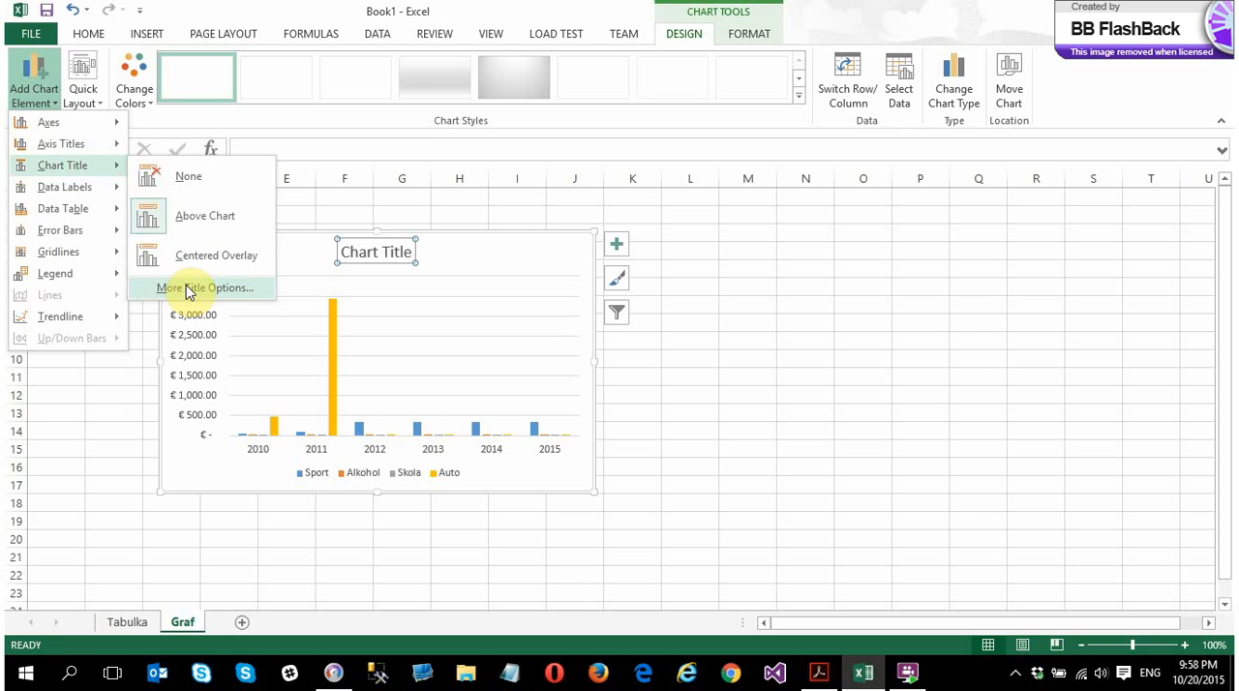
left_click(864, 284)
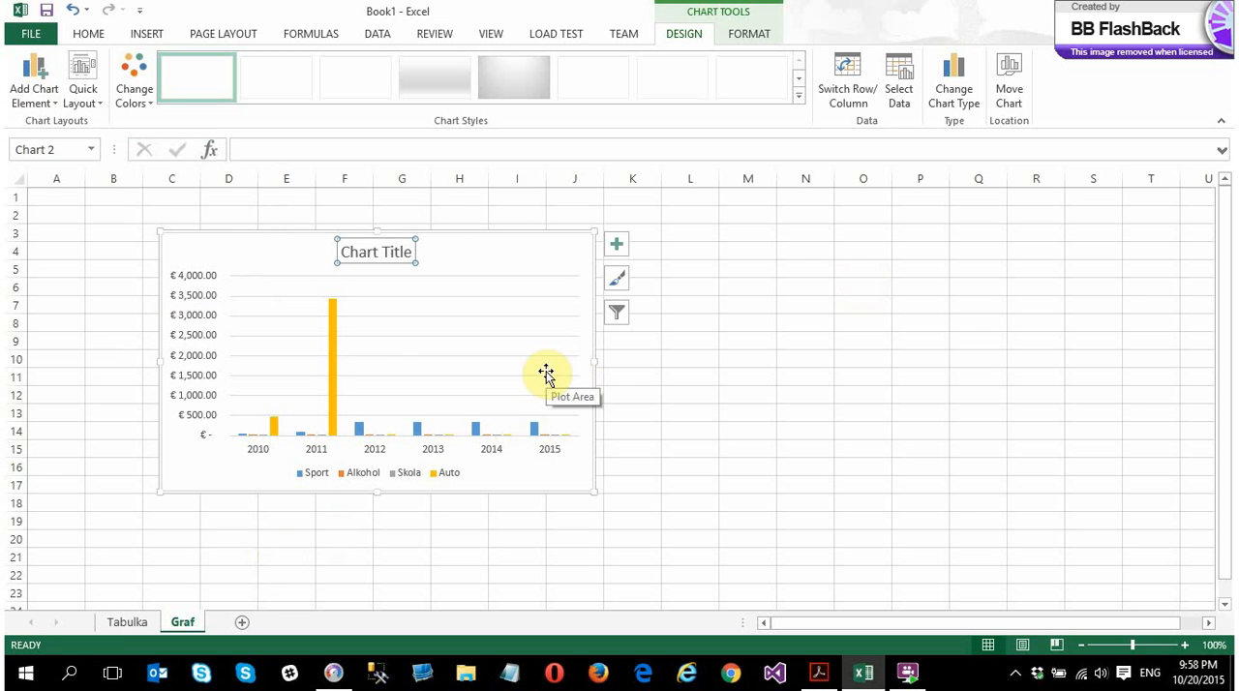
Fill the chart's Auto series columns with a gold theme colour
left_click(331, 354)
right_click(332, 354)
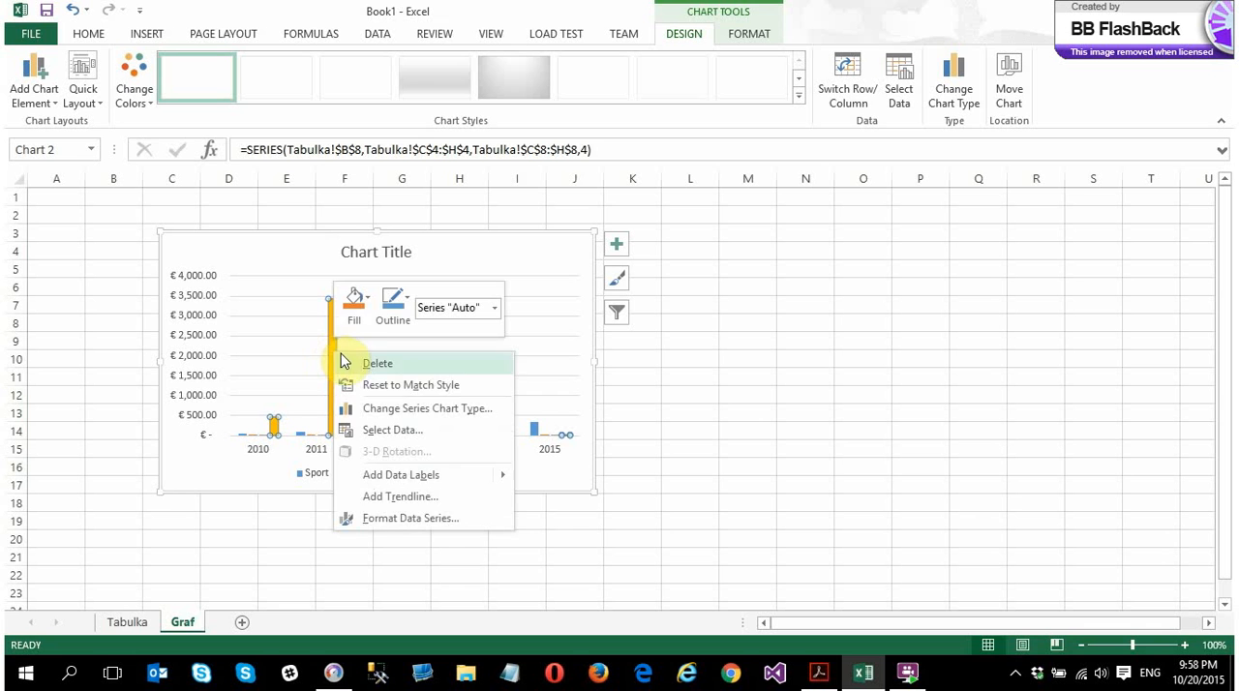
left_click(364, 327)
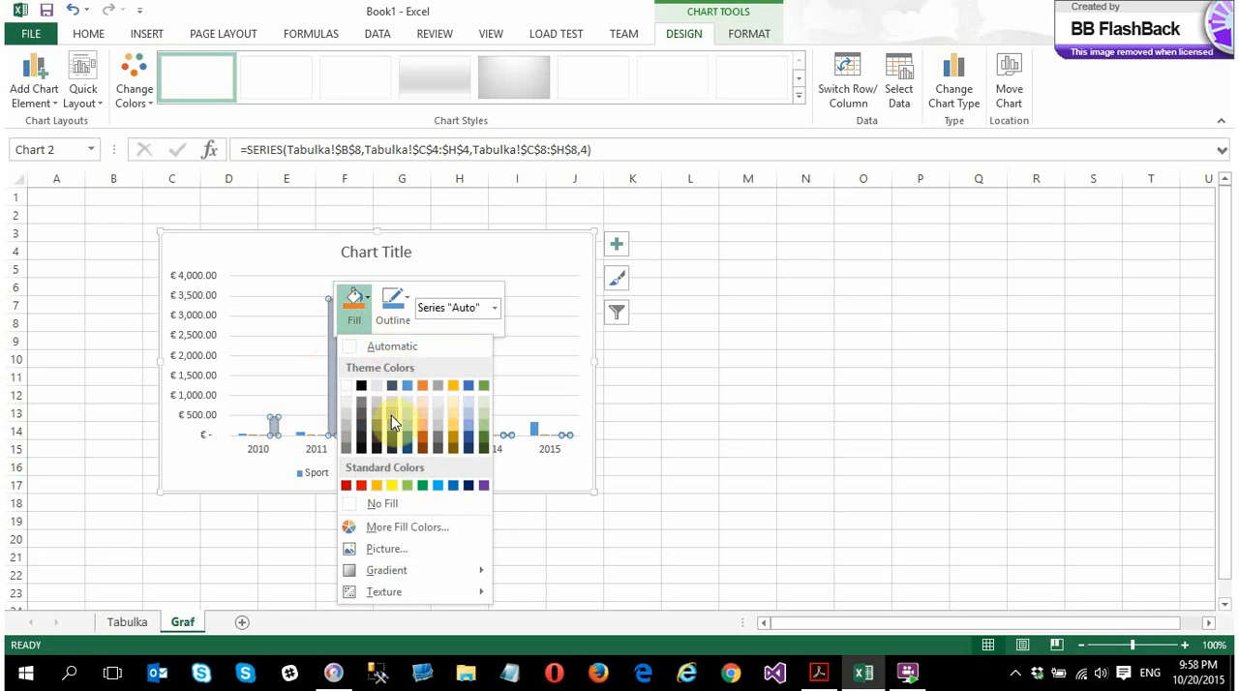
left_click(452, 433)
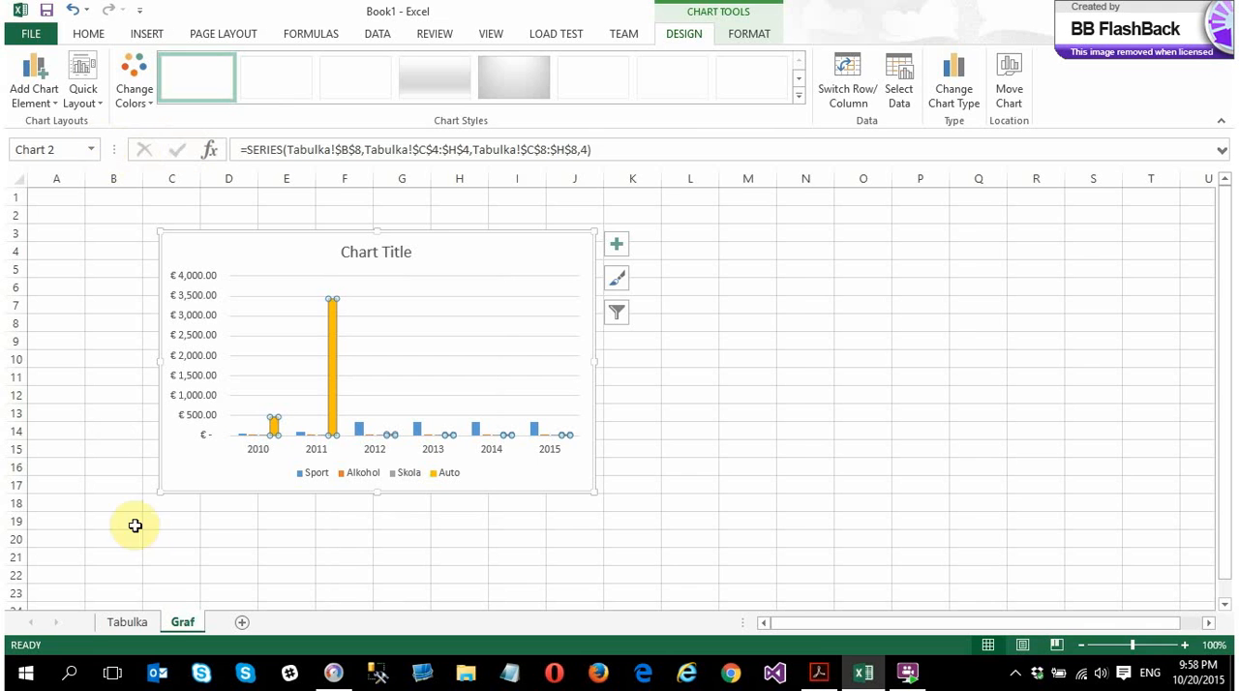
Set the 2011 Auto amount in cell D8 on the Tabulka sheet to 500 and check the chart on Graf
left_click(137, 628)
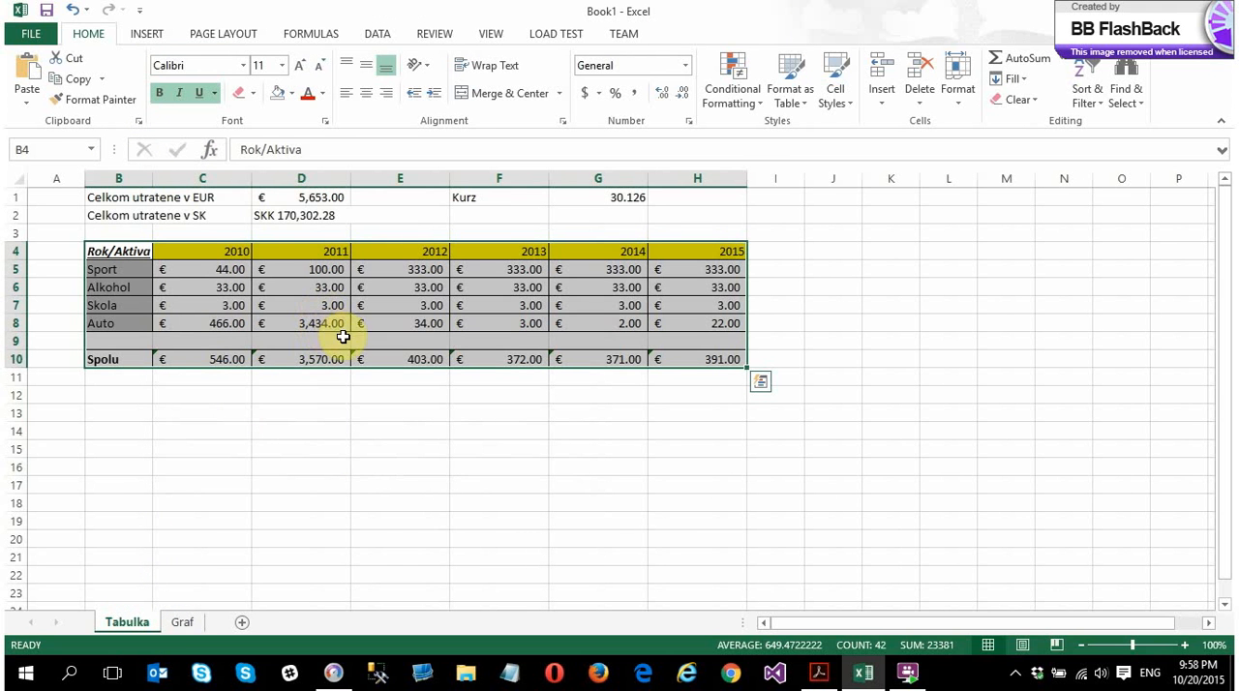
left_click(318, 359)
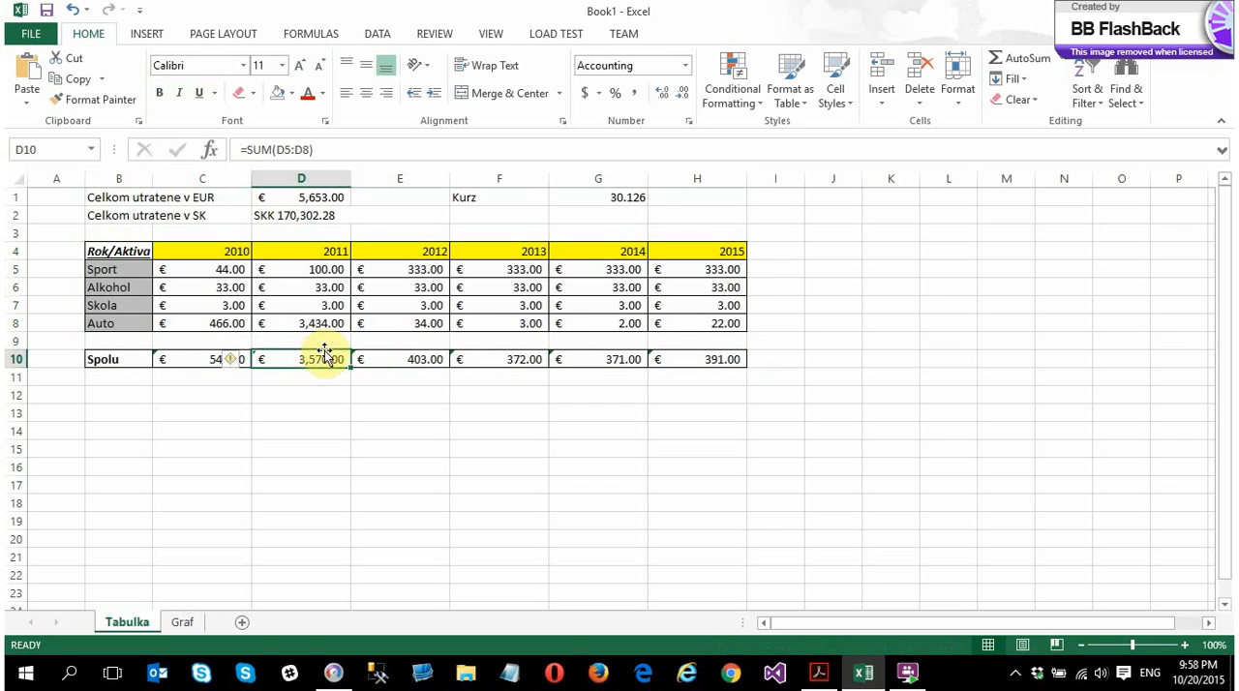
left_click(305, 324)
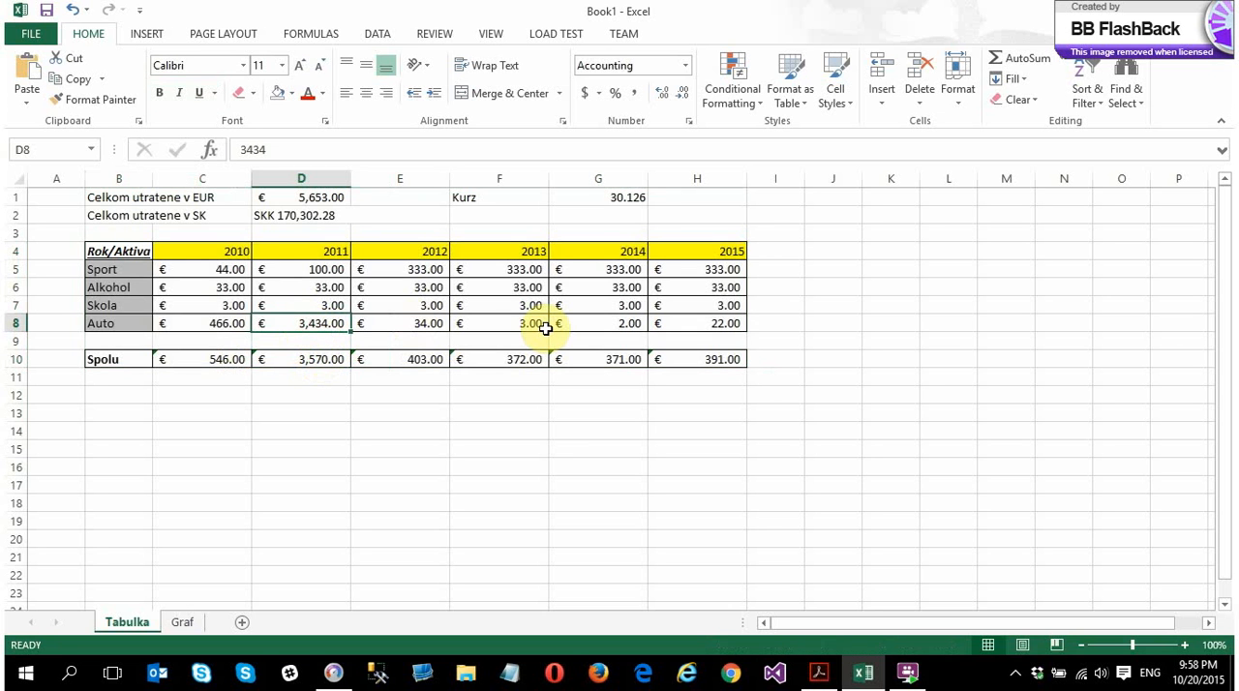
type("500")
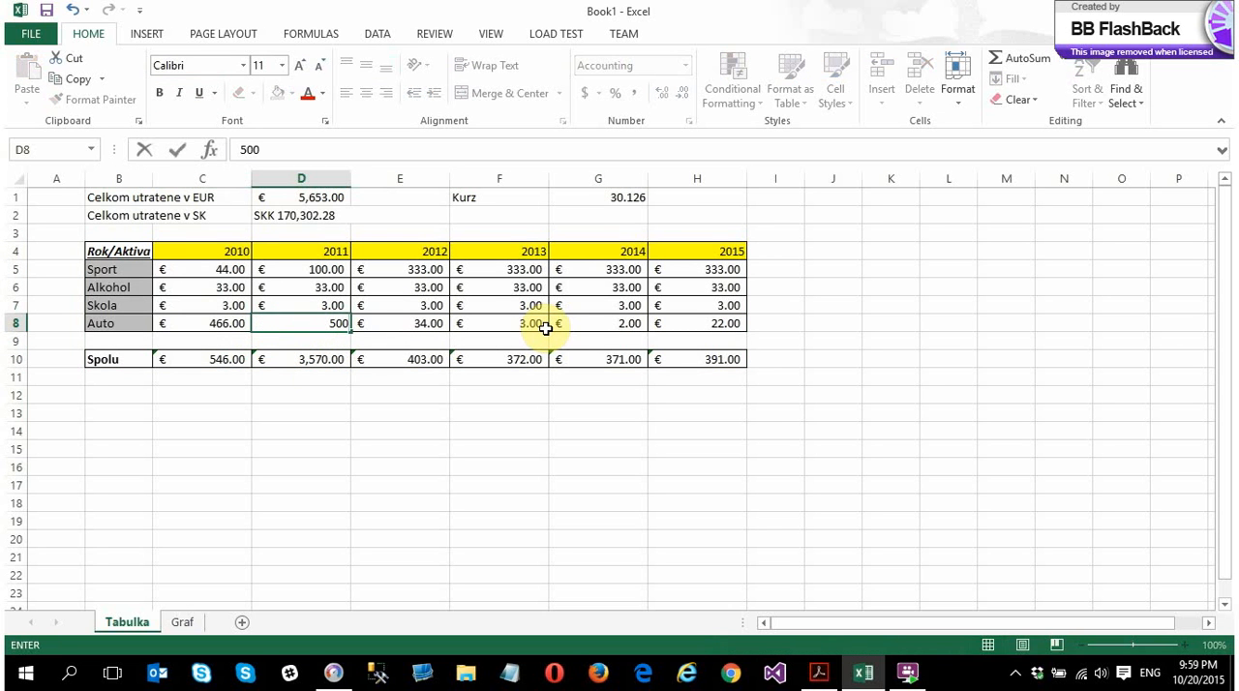
key("Return")
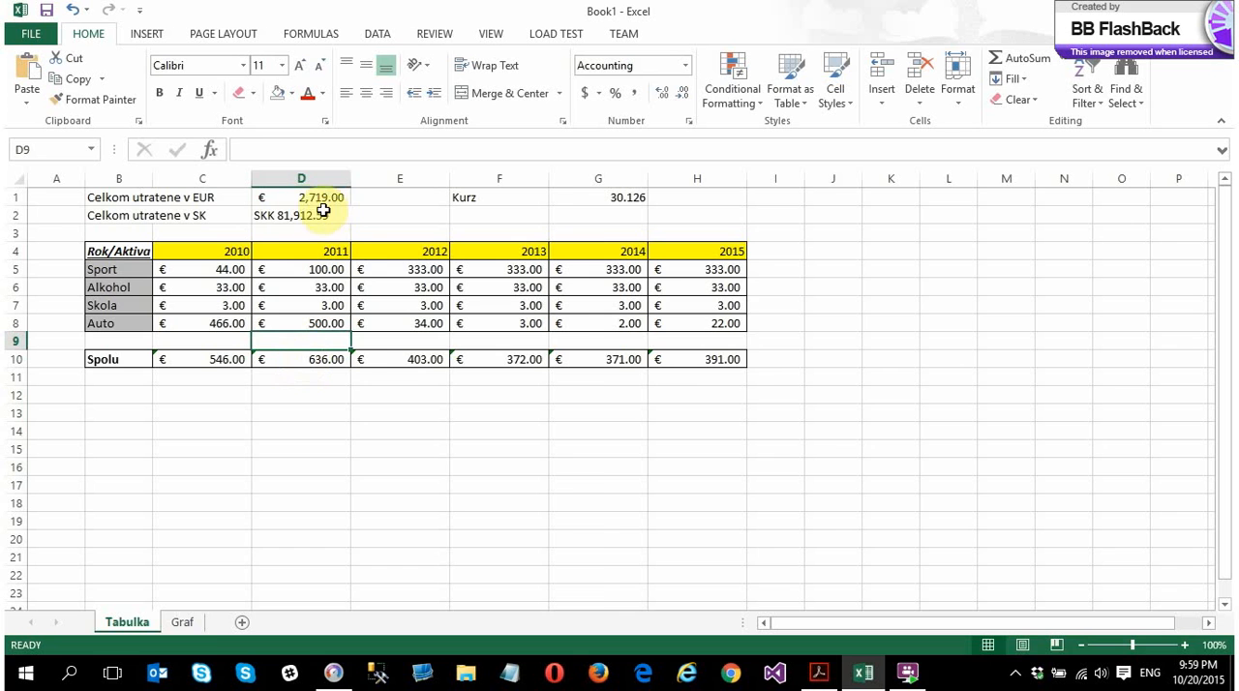
left_click(184, 621)
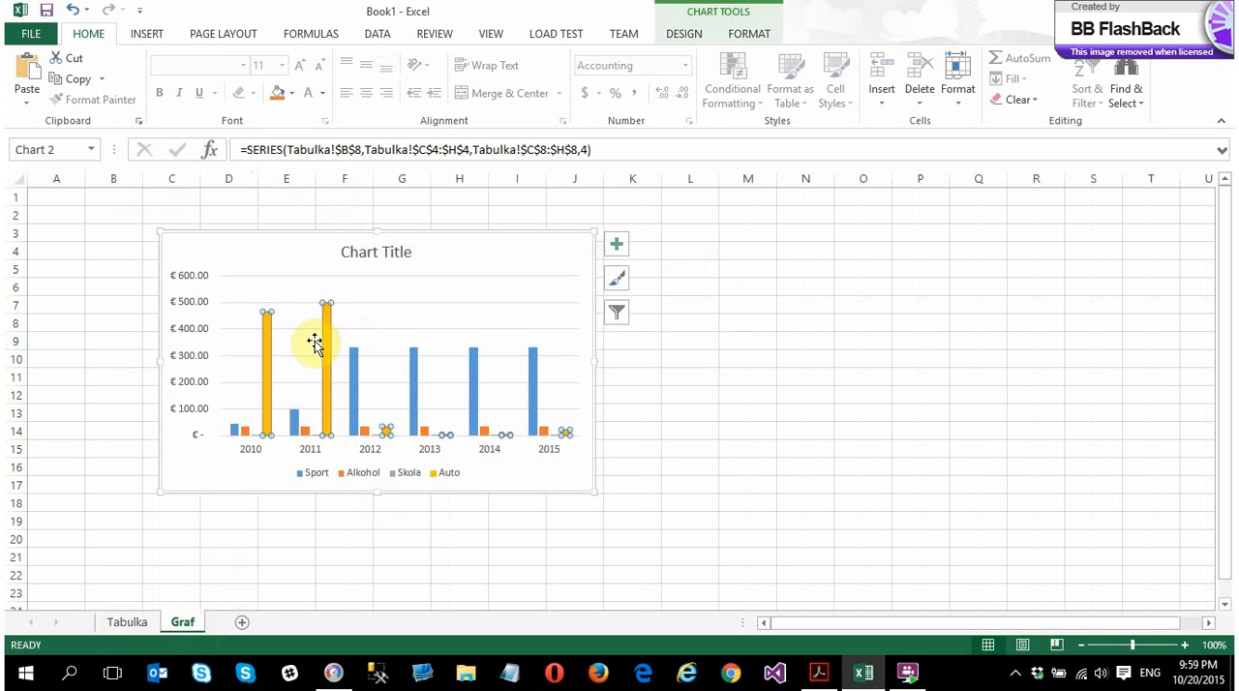
mouse_move(361, 397)
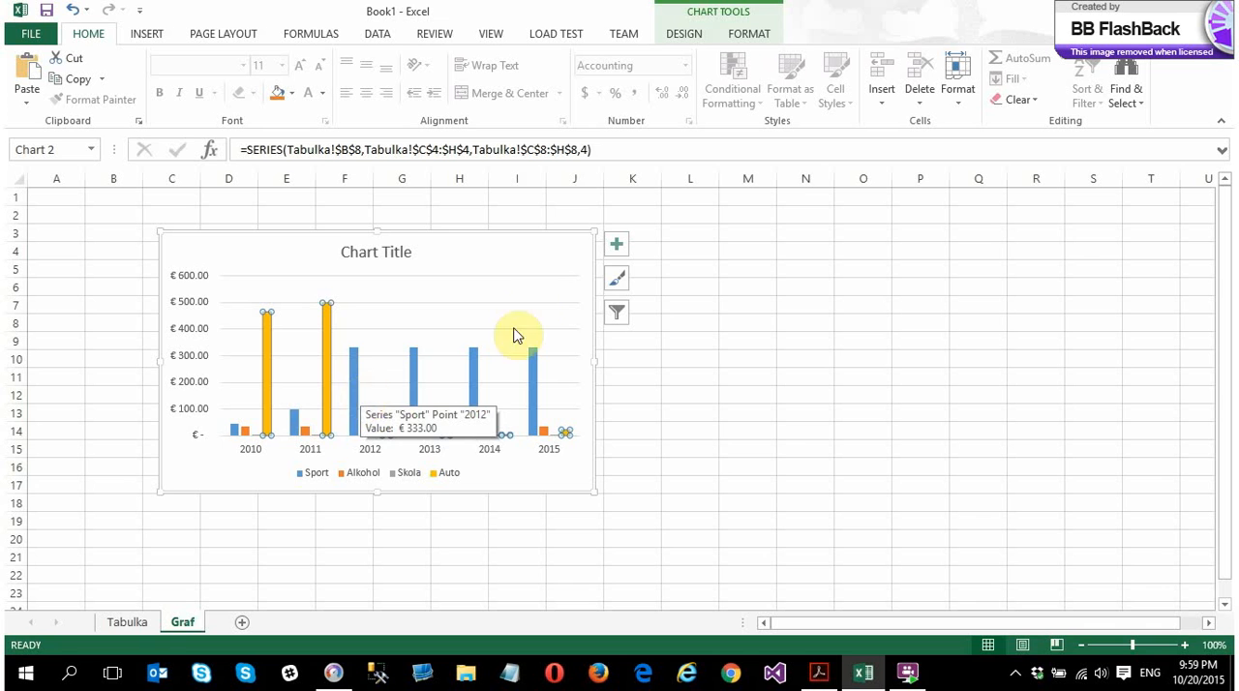
Browse the All category of the Insert Function list from cell B12 on the Tabulka sheet, without inserting a function
left_click(127, 623)
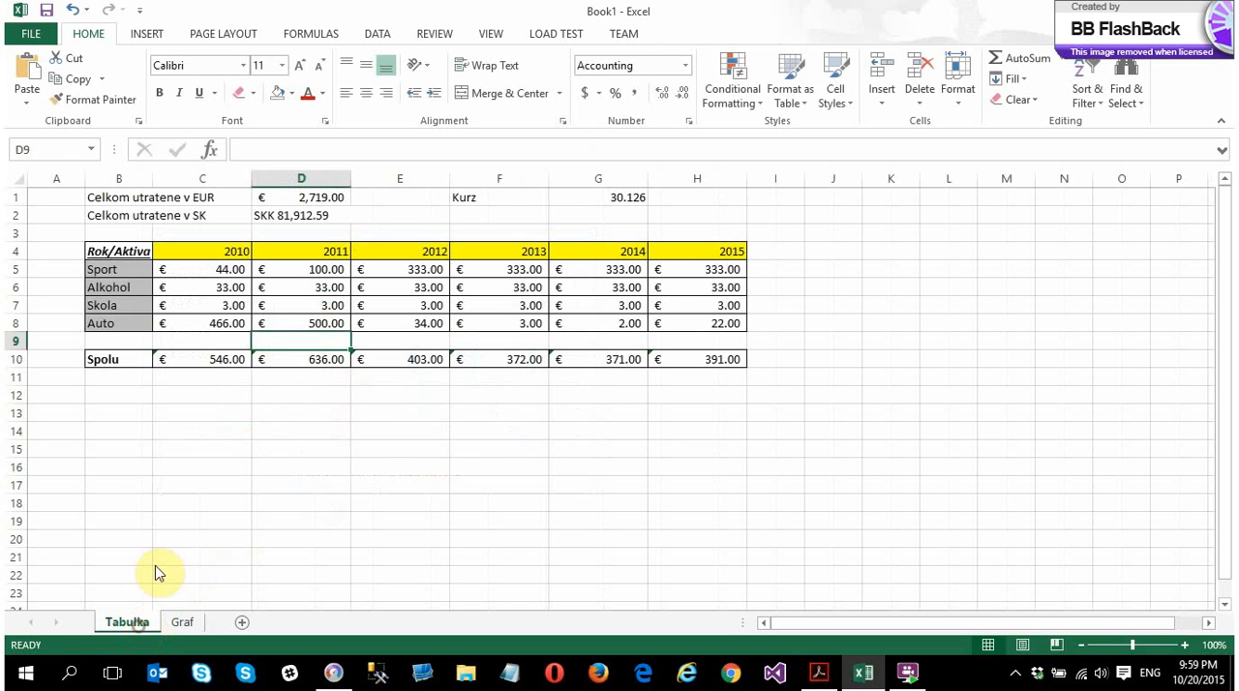
left_click(116, 399)
type("=")
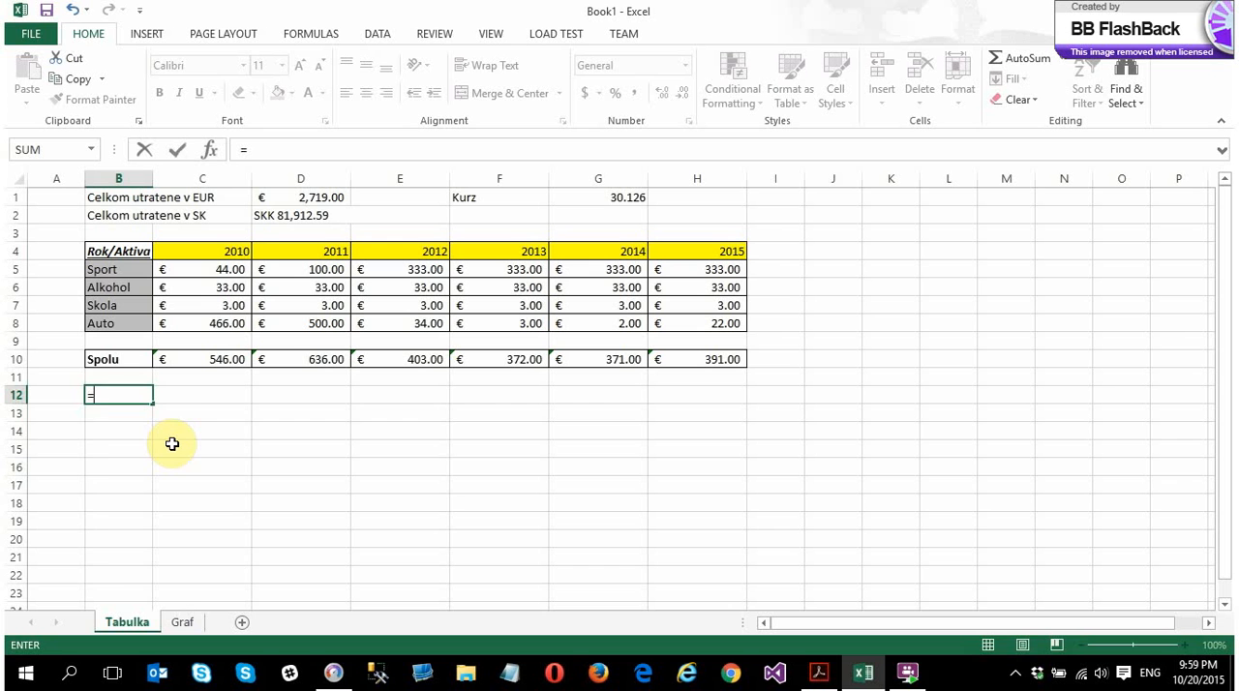
type("A")
key("BackSpace")
key("BackSpace")
left_click(210, 149)
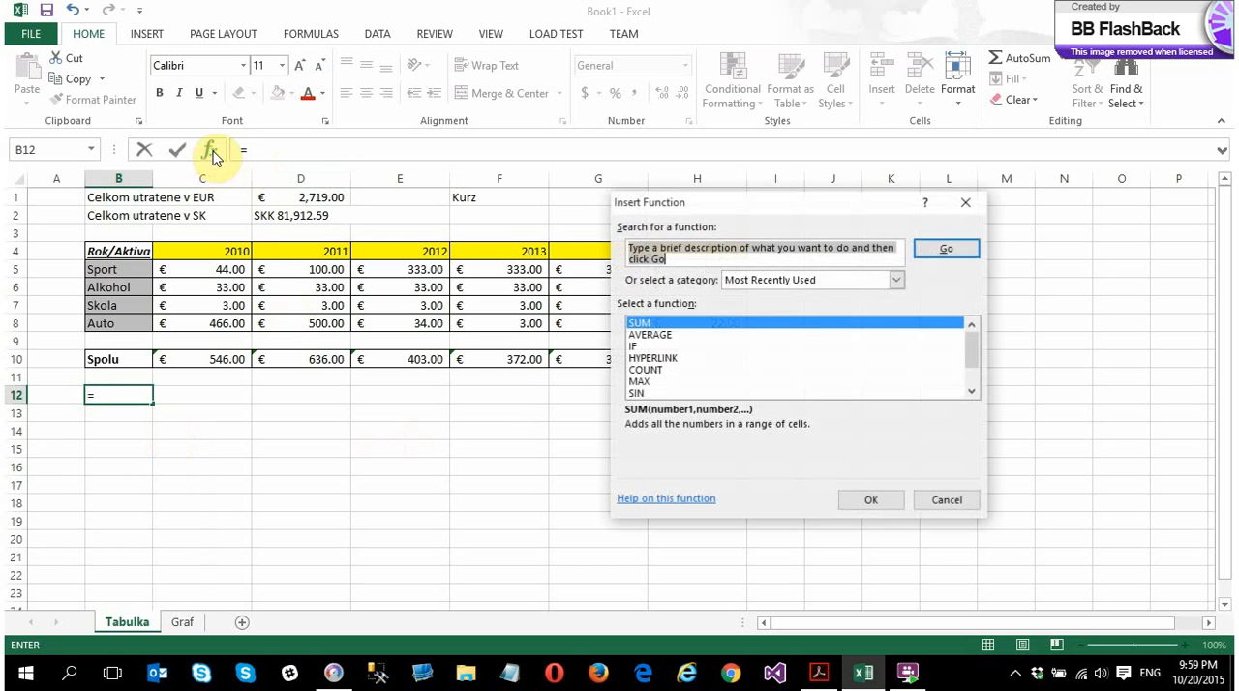
mouse_move(970, 351)
left_mouse_down()
mouse_move(978, 377)
mouse_move(982, 356)
left_mouse_up()
left_click(897, 281)
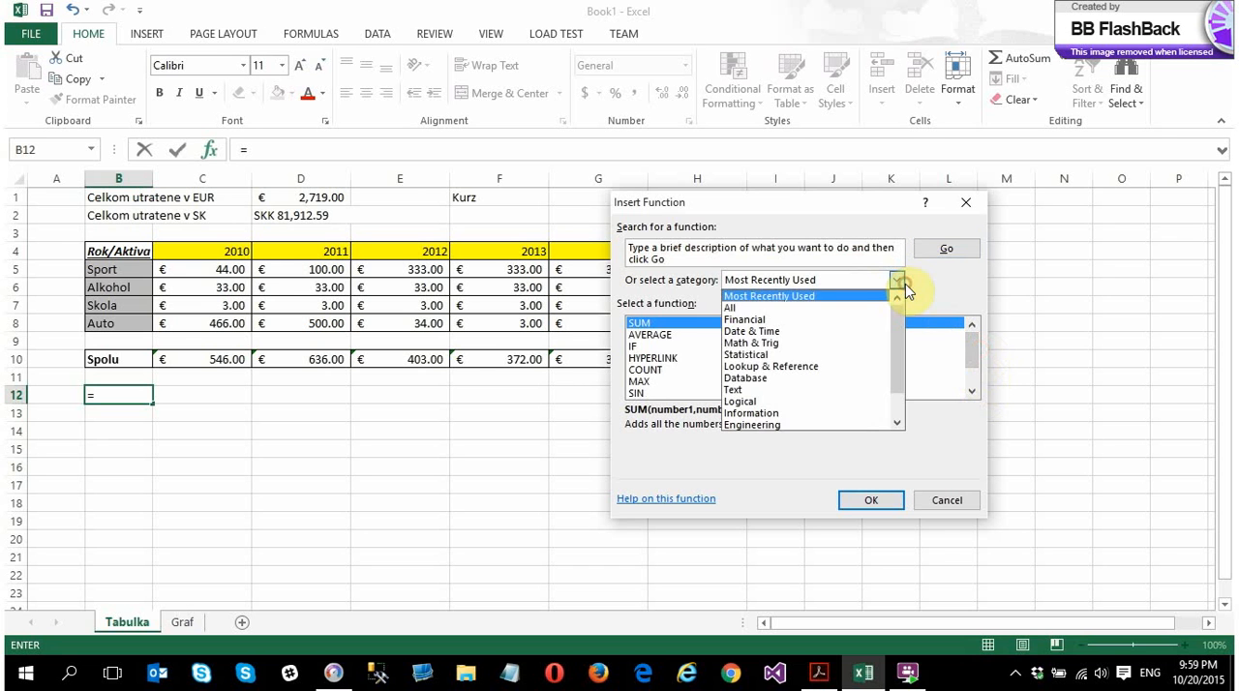
left_click(842, 308)
mouse_move(968, 343)
left_mouse_down()
mouse_move(978, 411)
mouse_move(971, 327)
left_mouse_up()
left_click(933, 499)
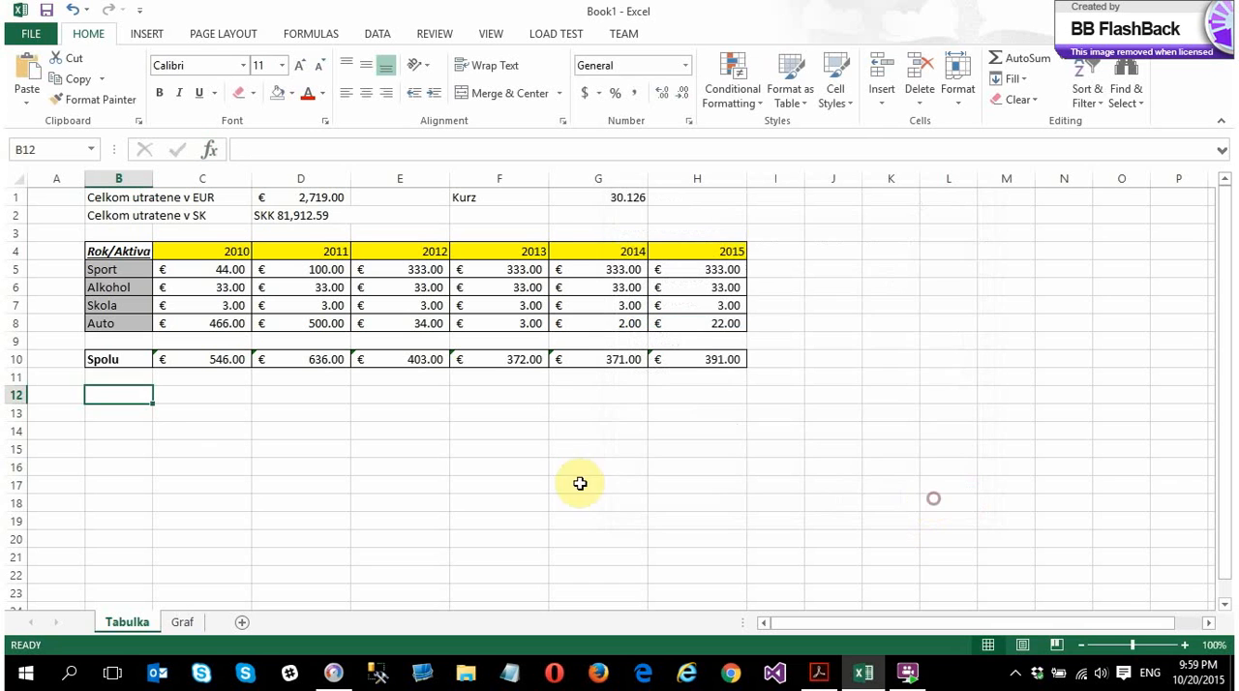
Enter the label AVERAGE in cell B13 below the totals row
left_click(110, 412)
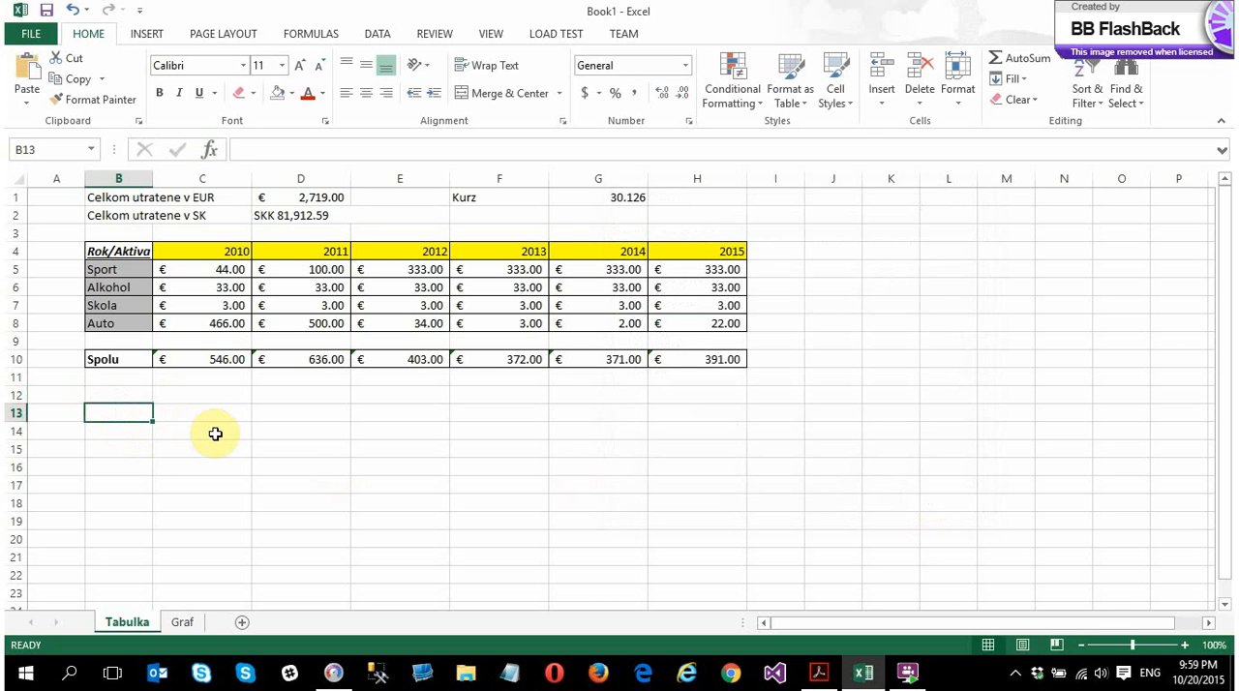
type("AVER")
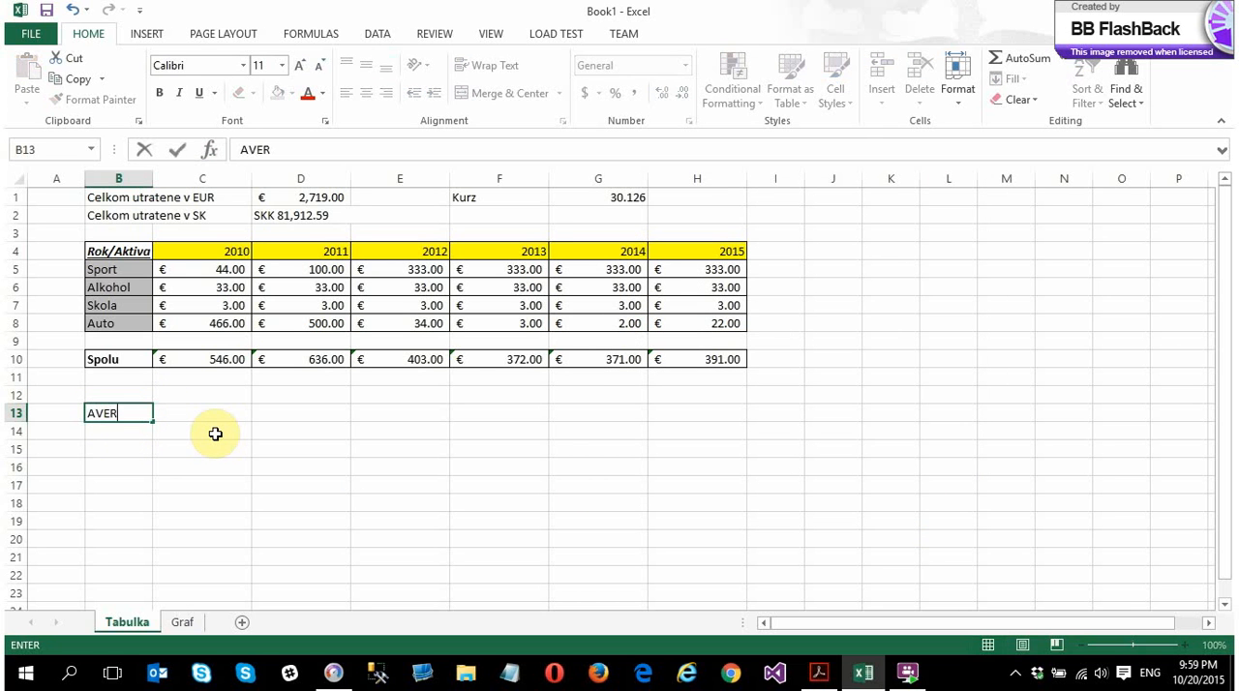
type("AGE")
key("Return")
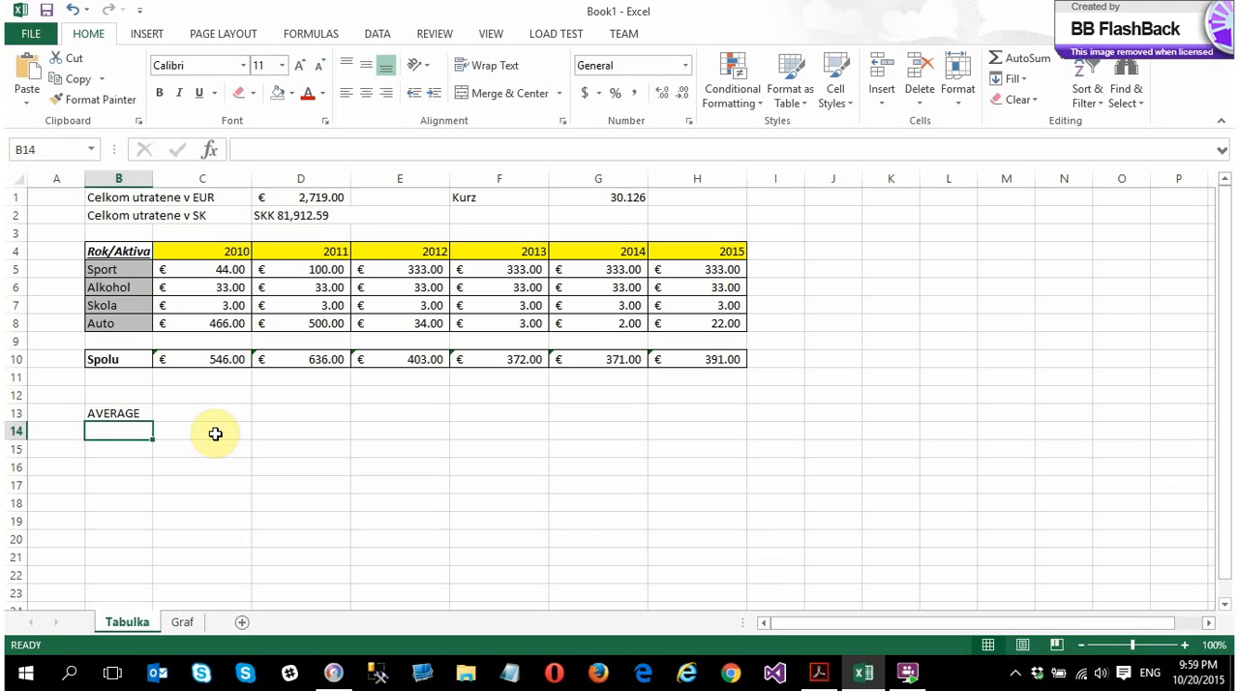
Enter the sample values 1, 3 and 5 in cells C13 to C15 beside the AVERAGE label
key("Up")
left_click(215, 433)
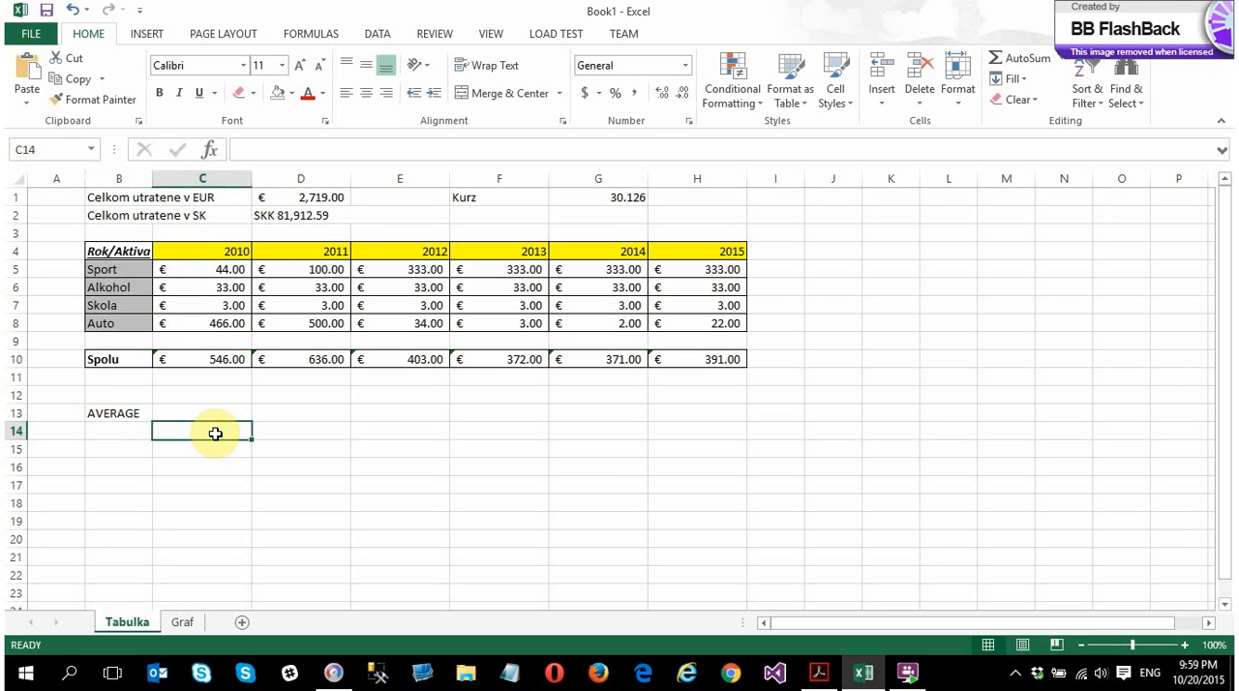
key("Up")
type("1")
key("Return")
type("3")
key("Return")
type("5")
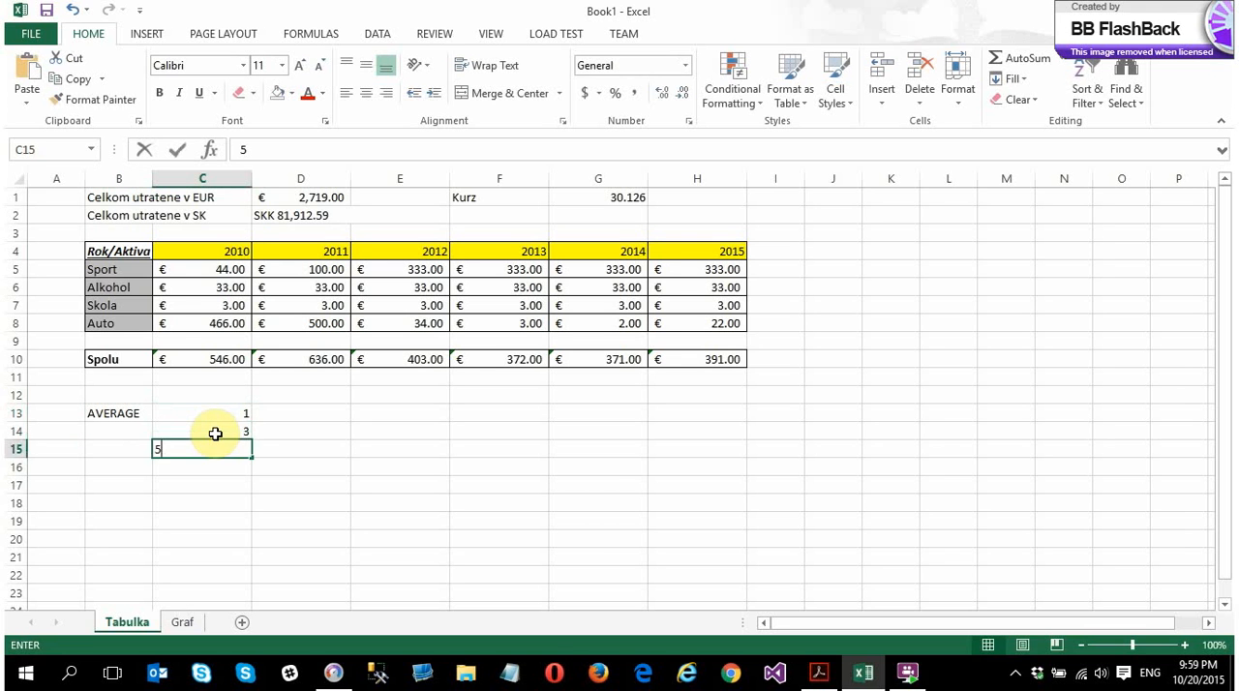
key("Return")
Enter an AVERAGE formula over the sample values C13:C15 in cell B14, under the AVERAGE label
key("Up")
key("Up")
key("Left")
type("=")
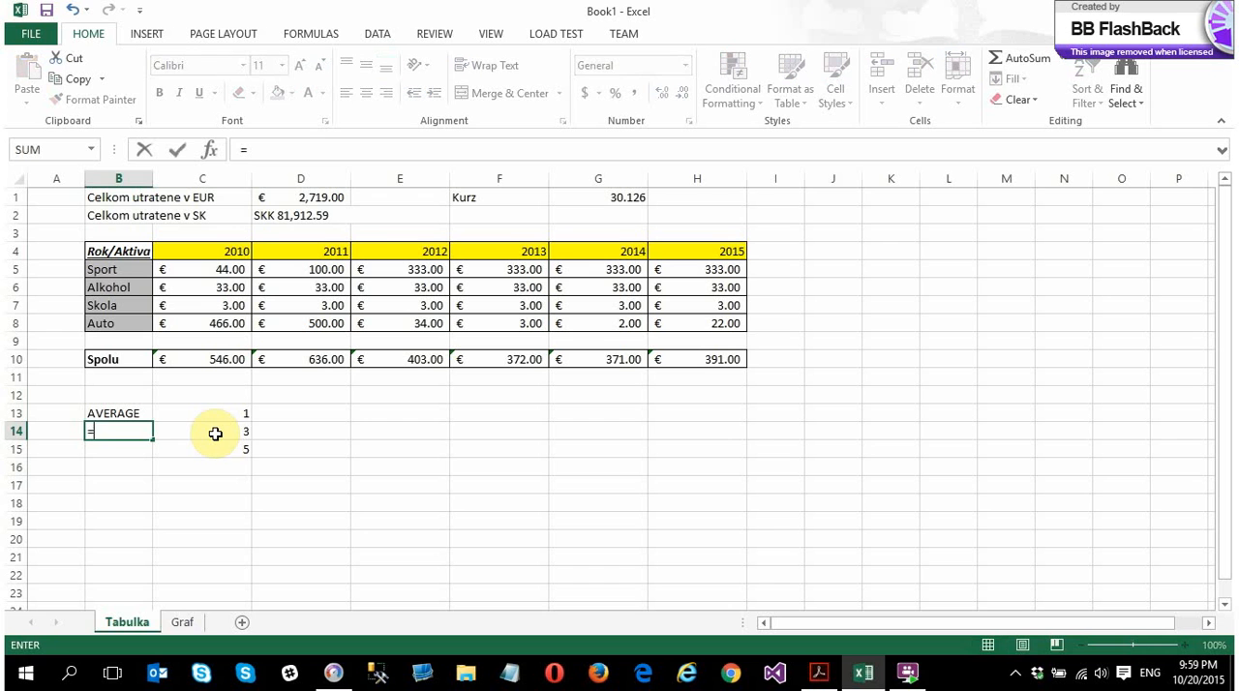
type("ave")
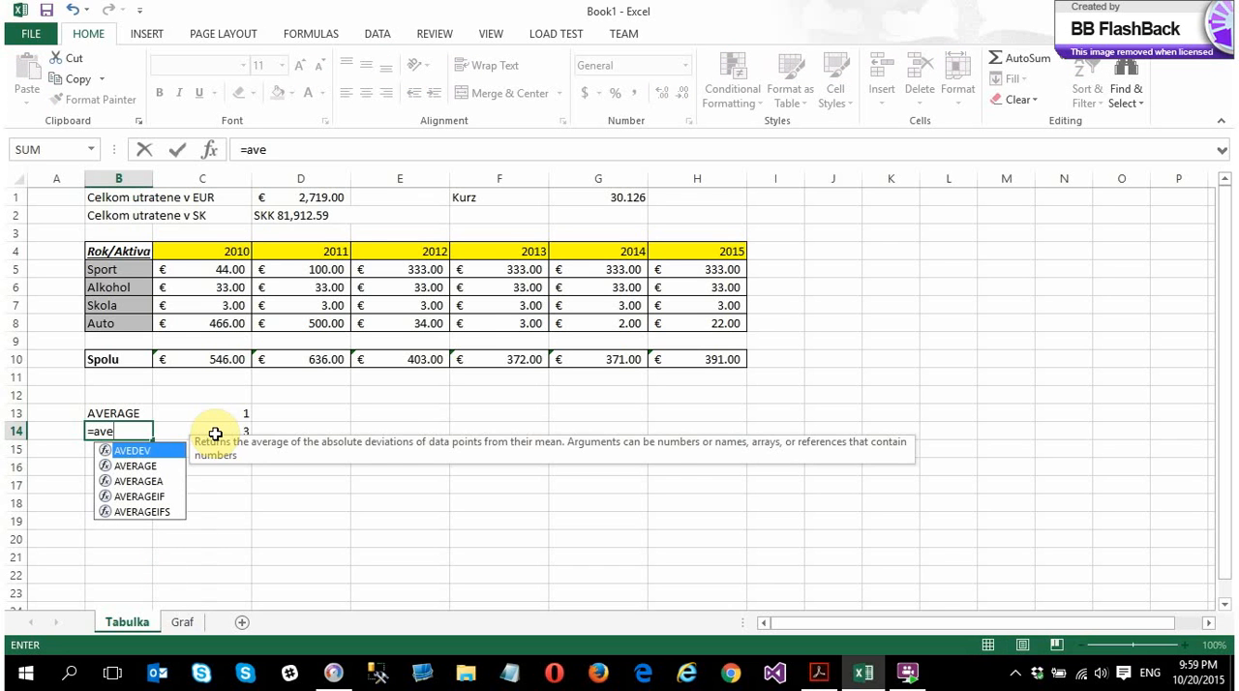
key("Down")
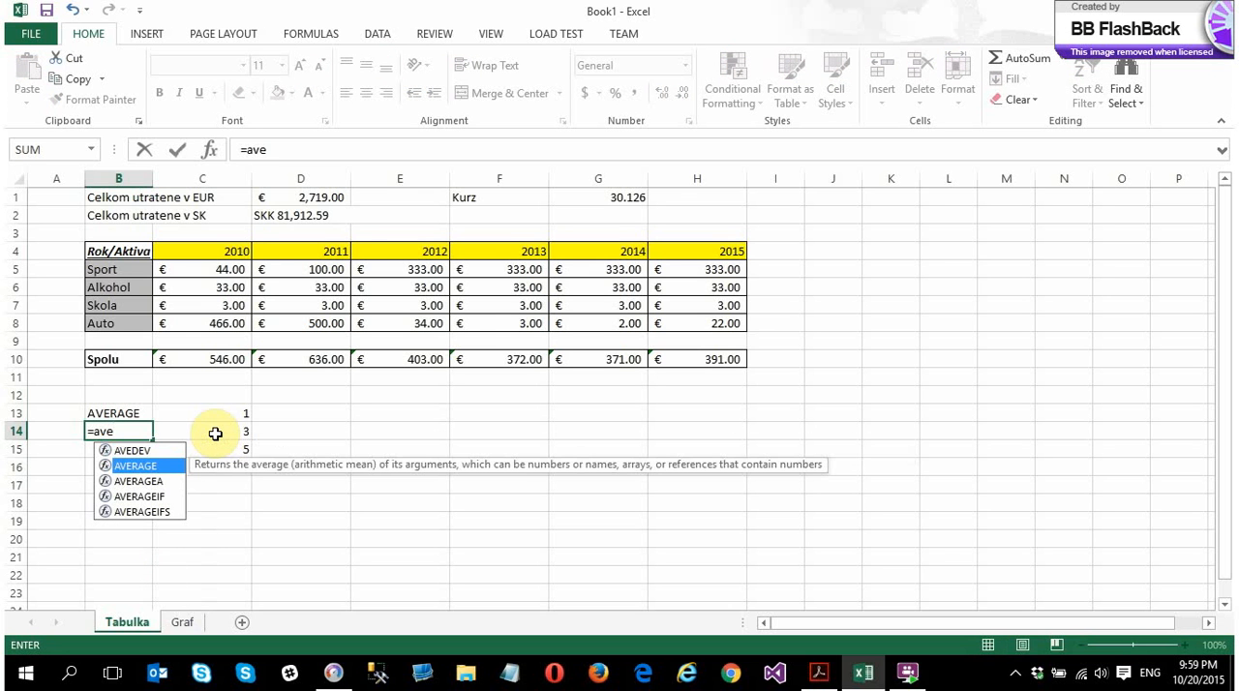
key("Tab")
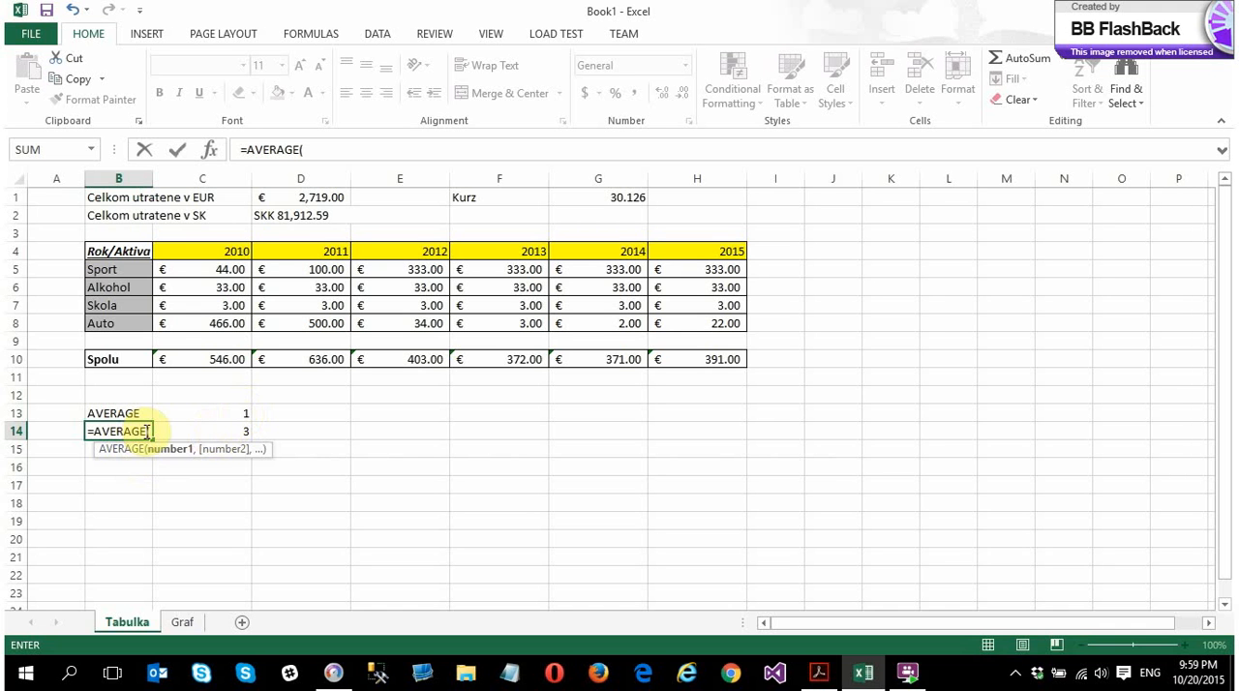
left_click_drag(221, 410, 223, 453)
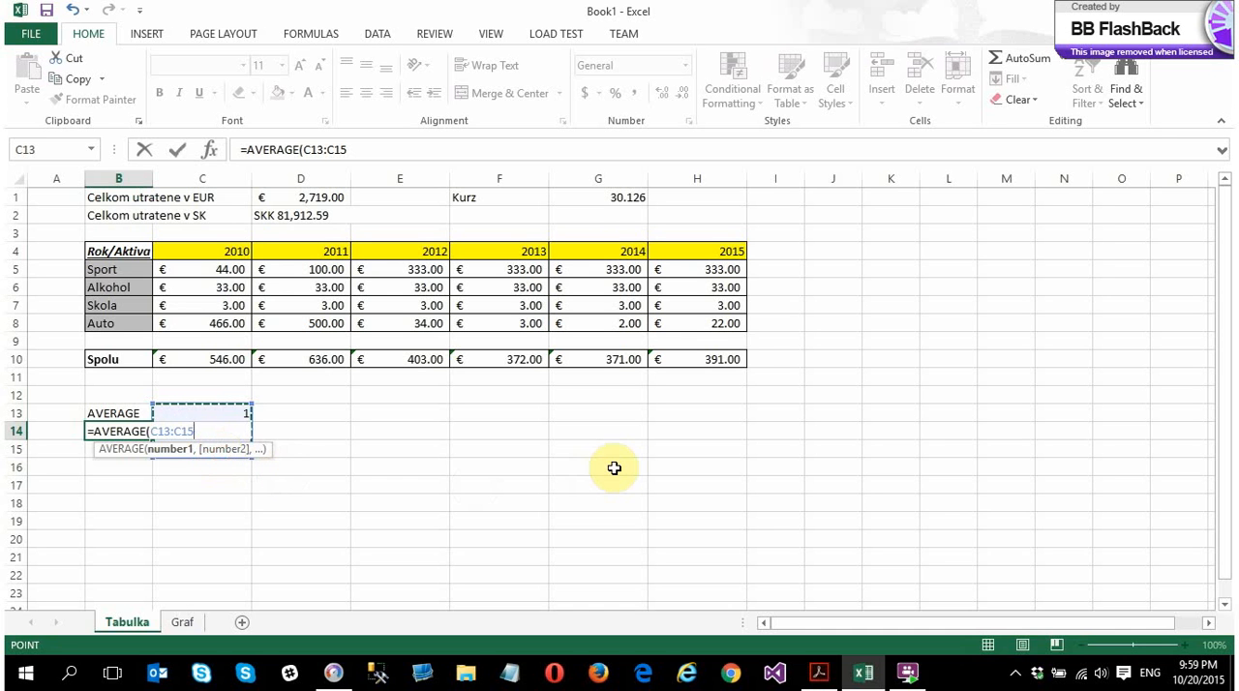
key("Return")
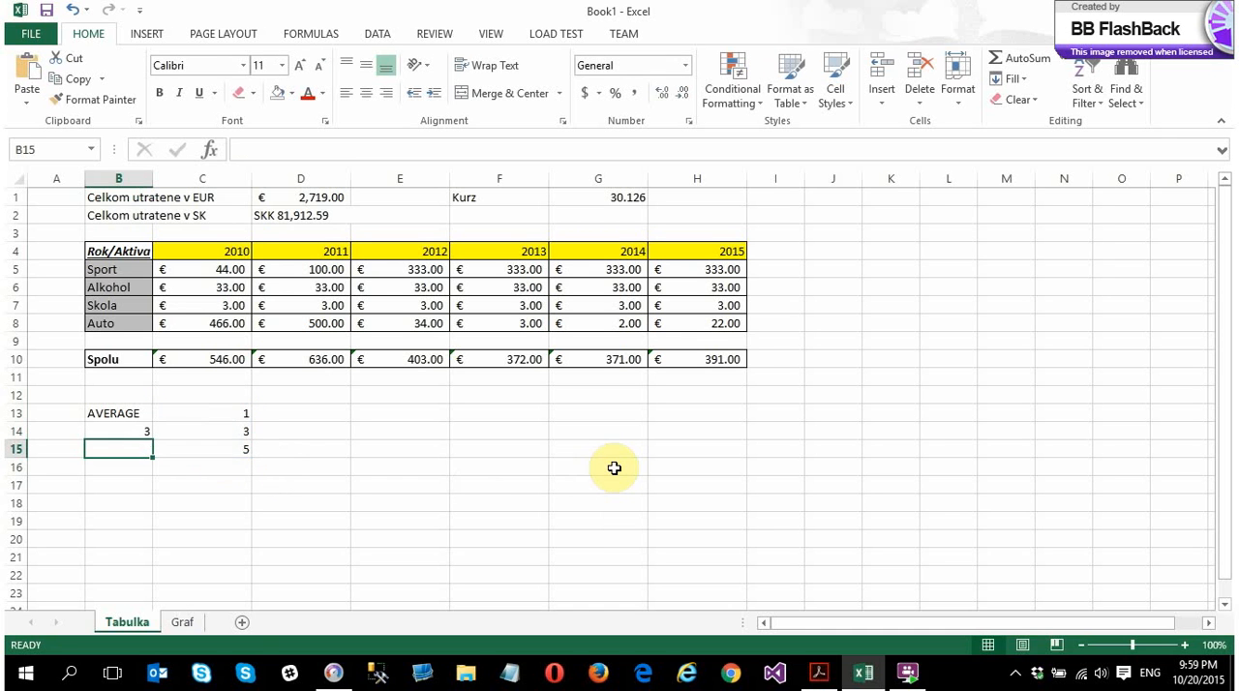
left_click(129, 423)
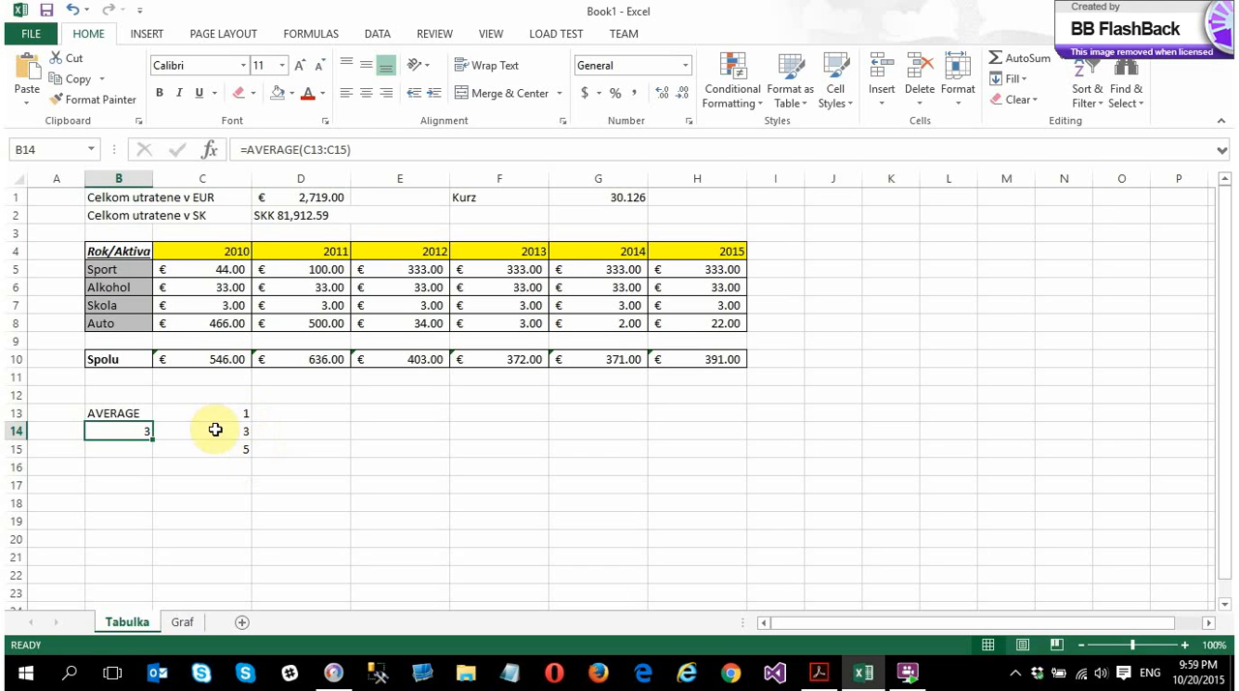
Change the middle sample value in cell C14 to 2
left_click(244, 427)
type("2")
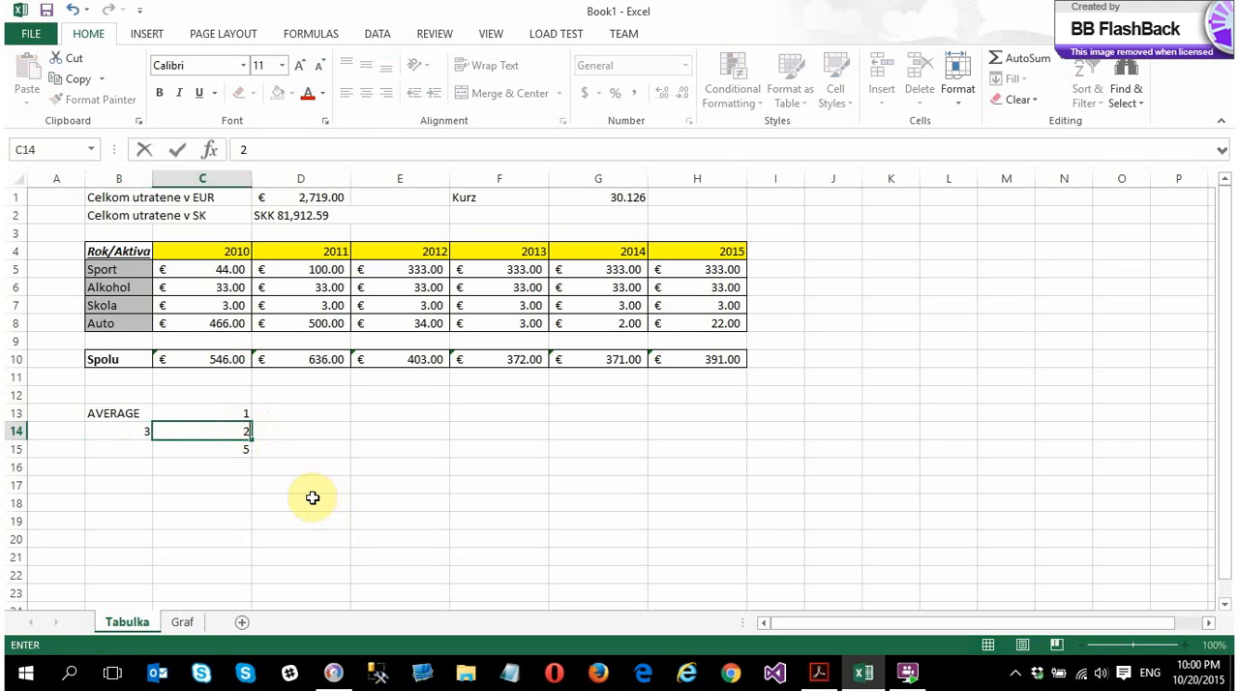
key("Return")
Try different decimal settings on the average in cell B14, leaving it displayed without decimal places
left_click(136, 430)
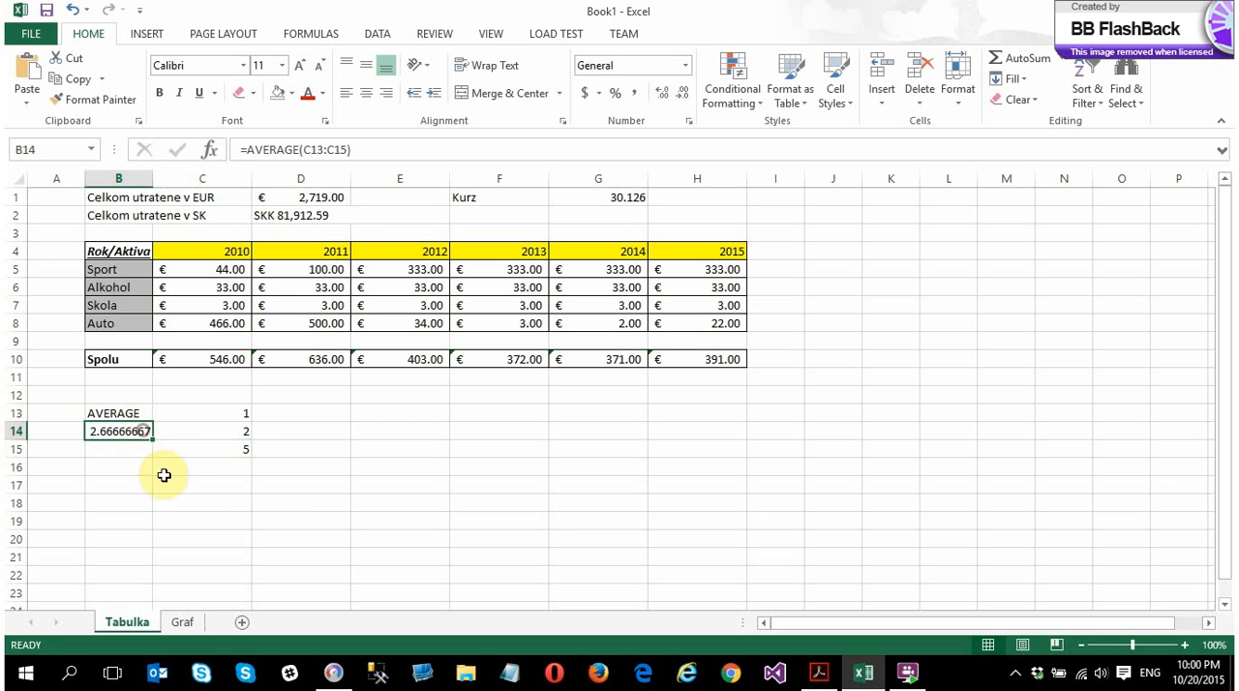
left_click(658, 96)
left_click(662, 97)
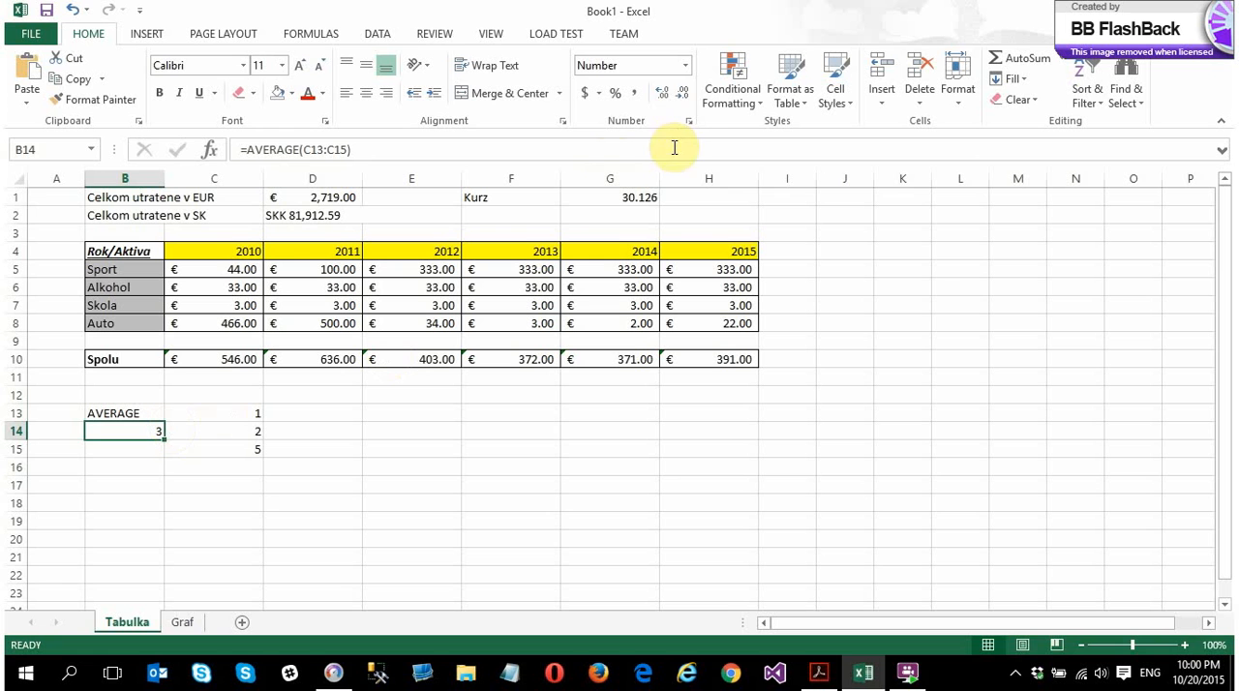
left_click(679, 97)
left_click(663, 97)
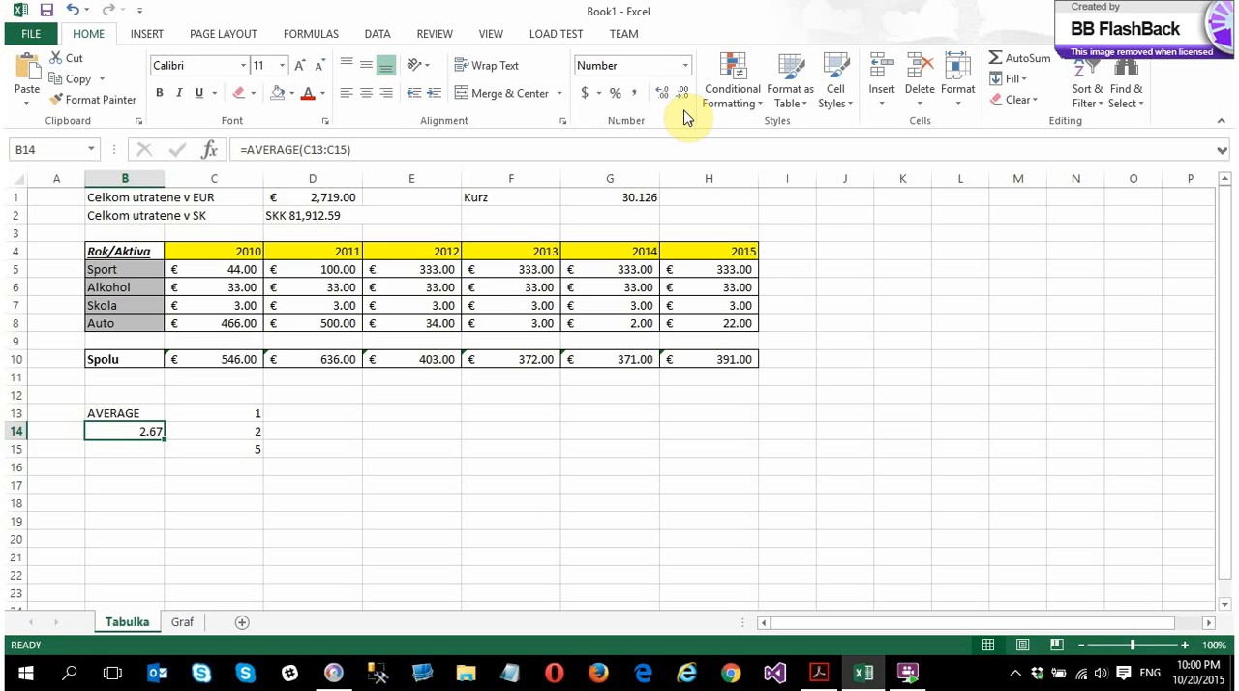
left_click(680, 100)
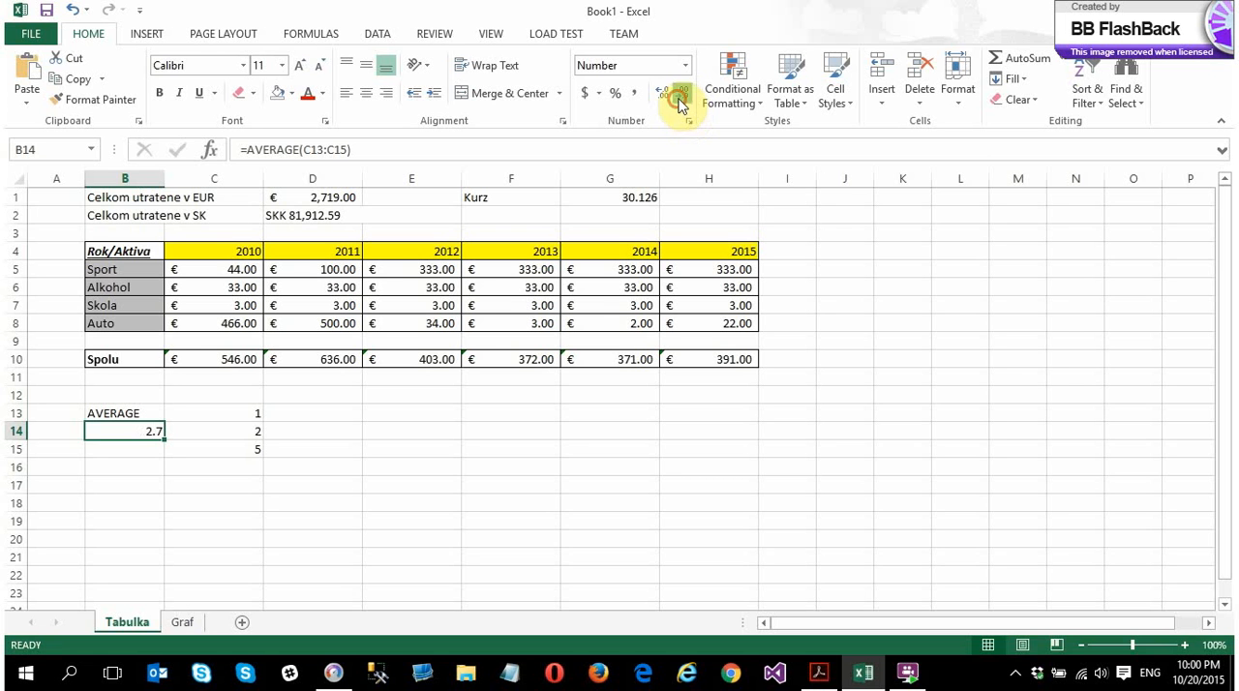
left_click(680, 100)
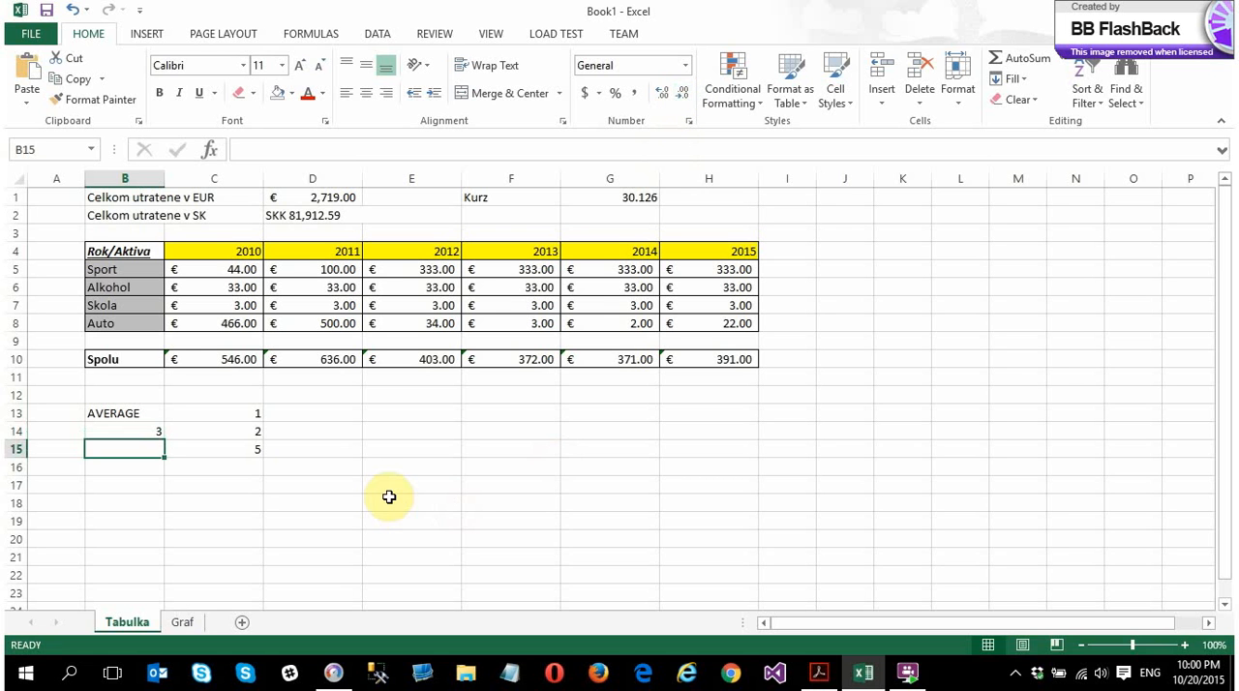
Replace the lower two sample values, trying 1 in C15, and leave C14 set to 1 and C15 set to 2
left_click(255, 447)
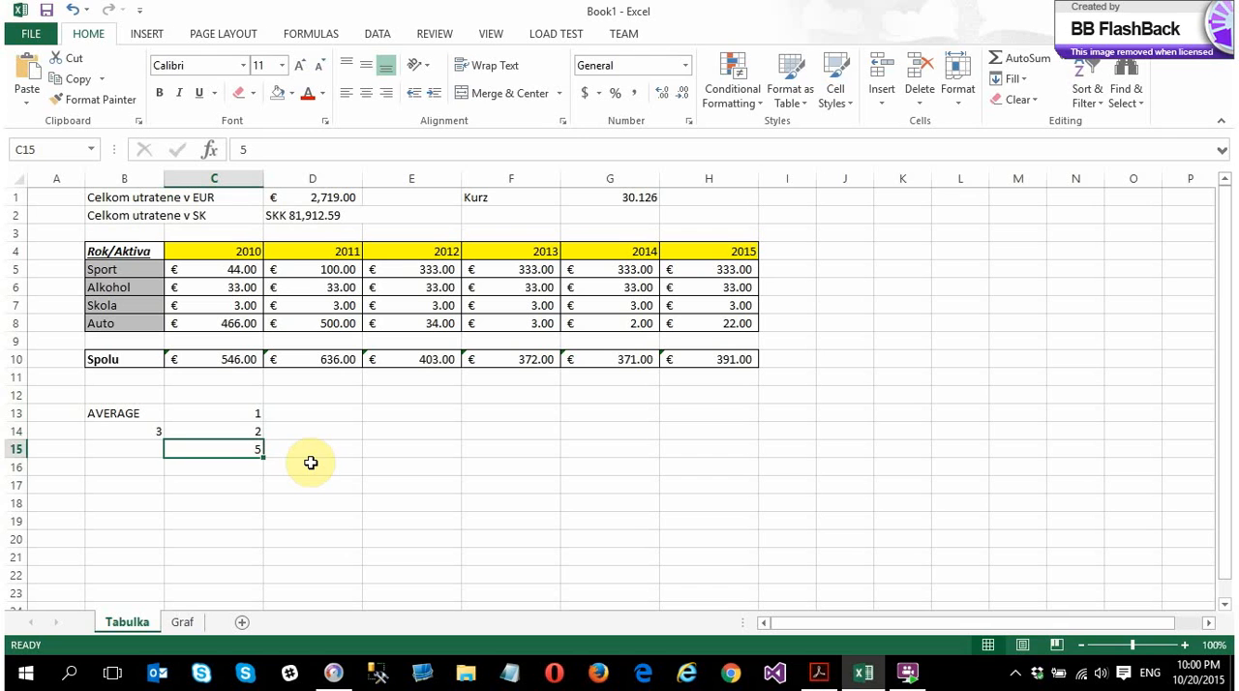
type("1")
key("Return")
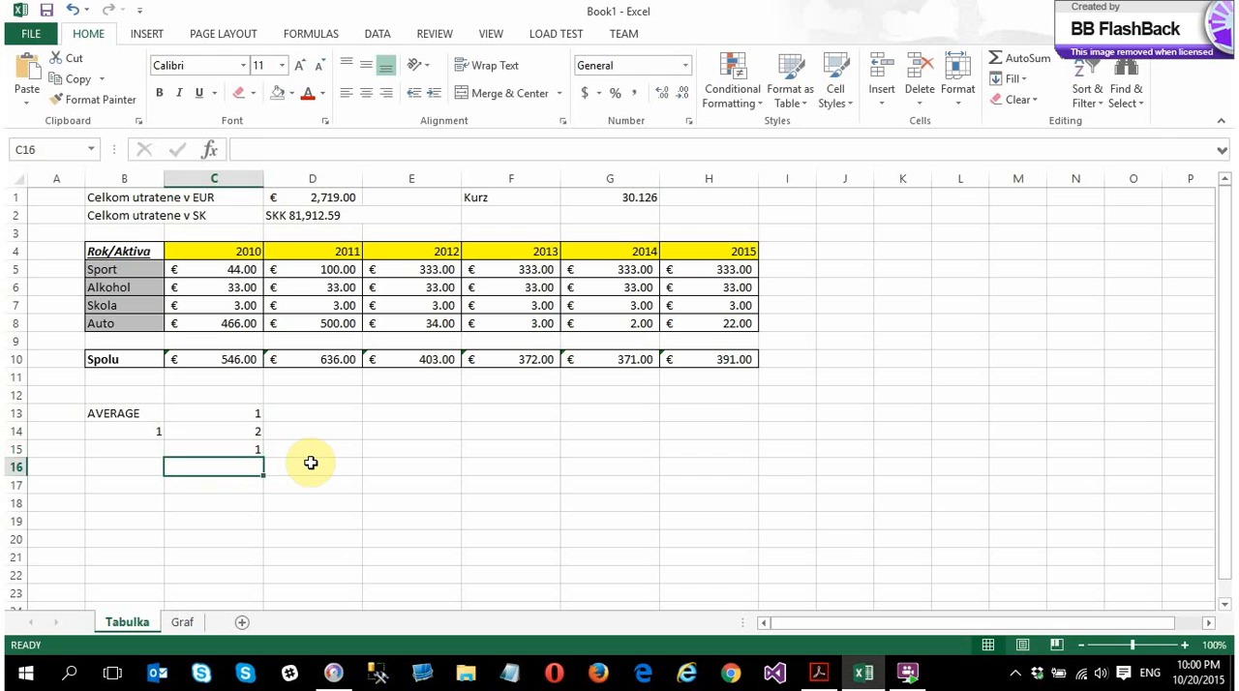
left_click(249, 446)
type("2")
key("Return")
left_click(248, 433)
type("1")
key("Return")
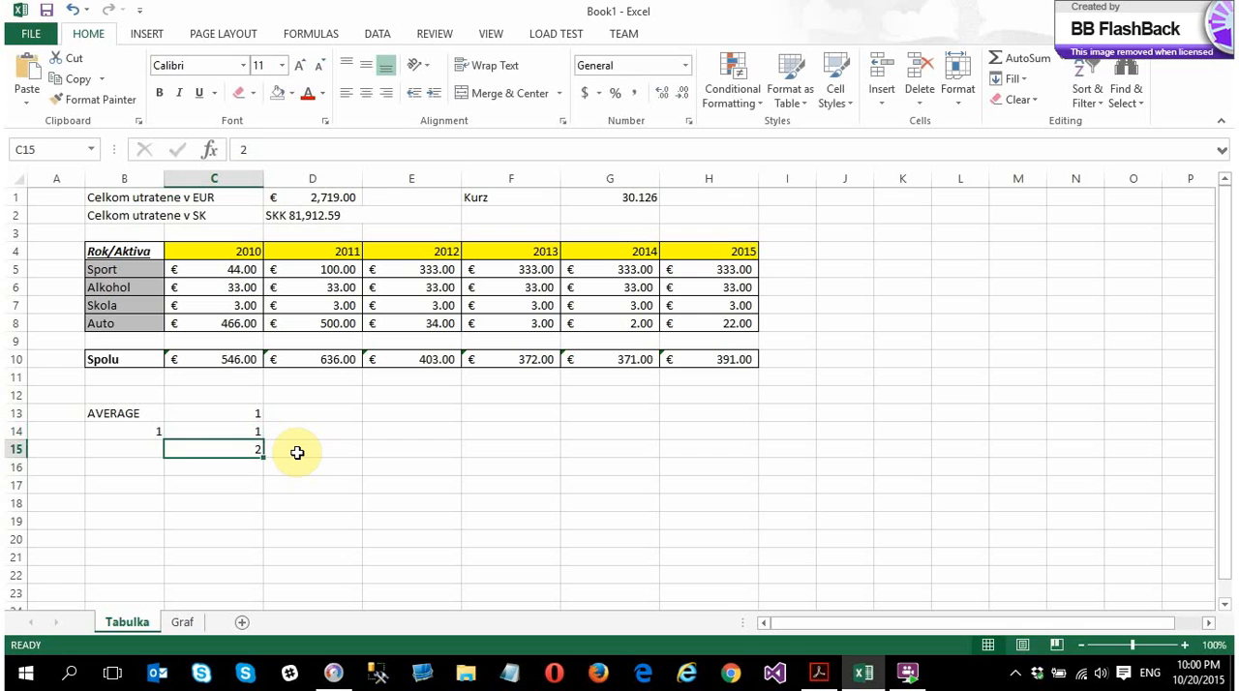
Enter the label COUNT in cell E13, in the same row as the AVERAGE label
left_click(374, 415)
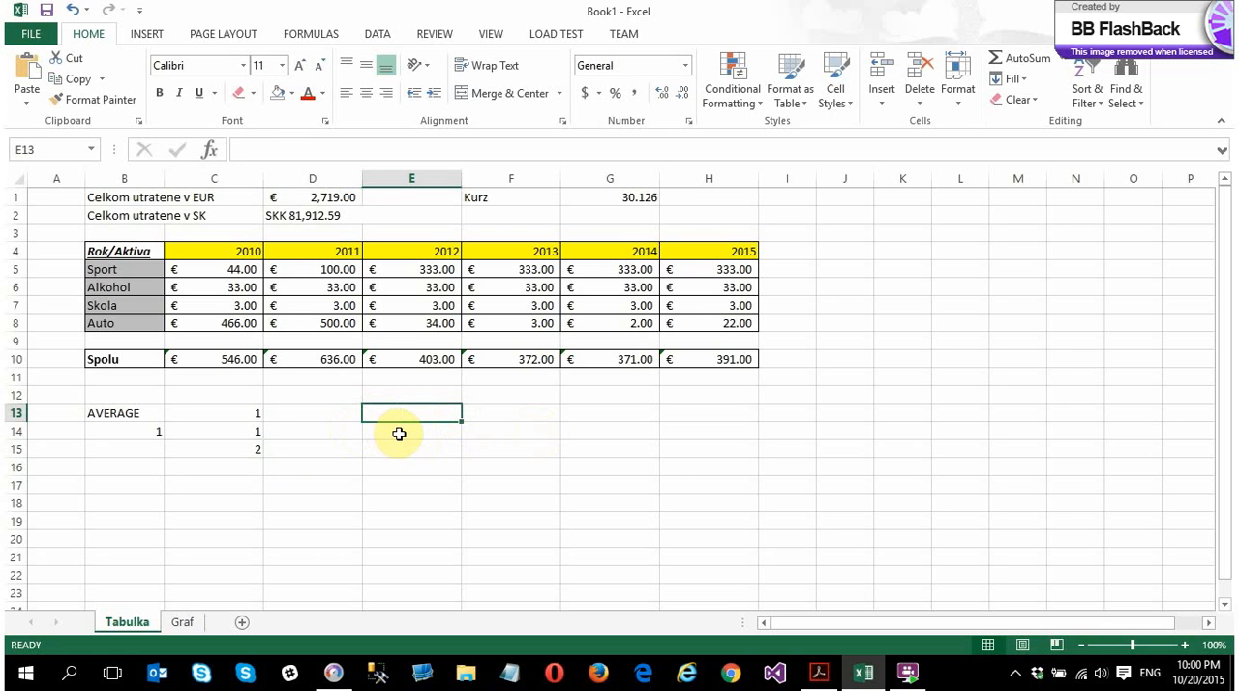
type("COUNT")
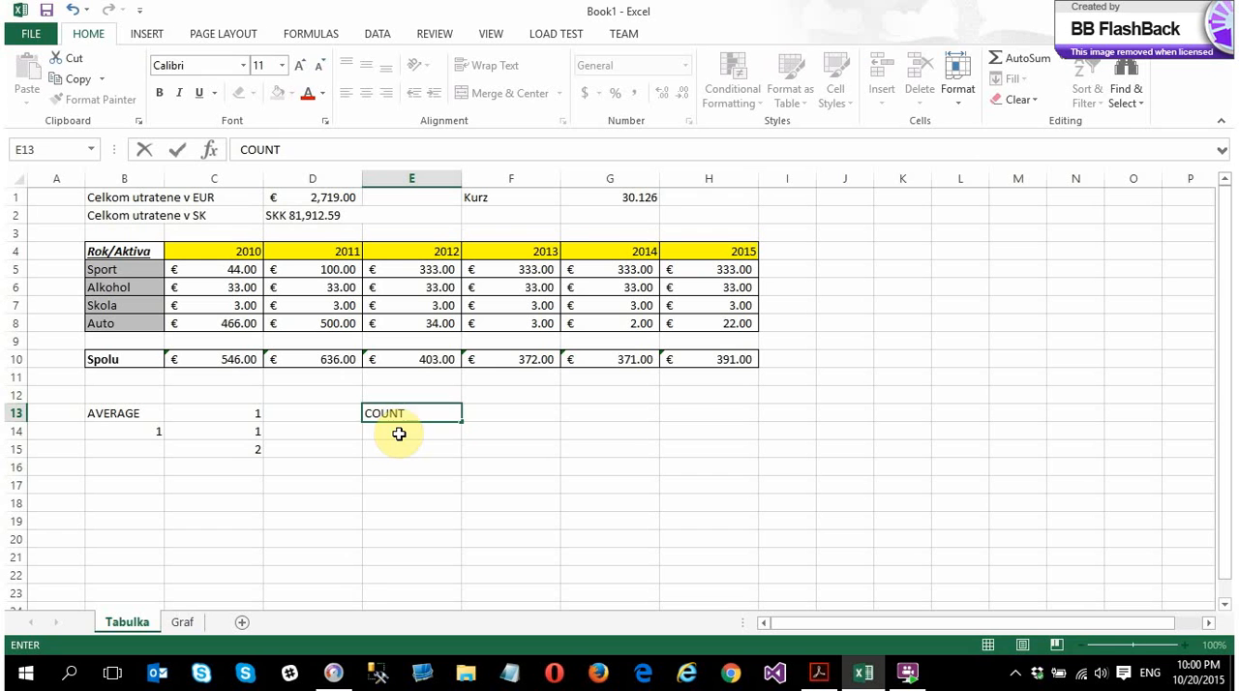
key("Return")
Enter a COUNT formula over C13:C15 in cell E14 and check it against the individual sample cells
type("=cou")
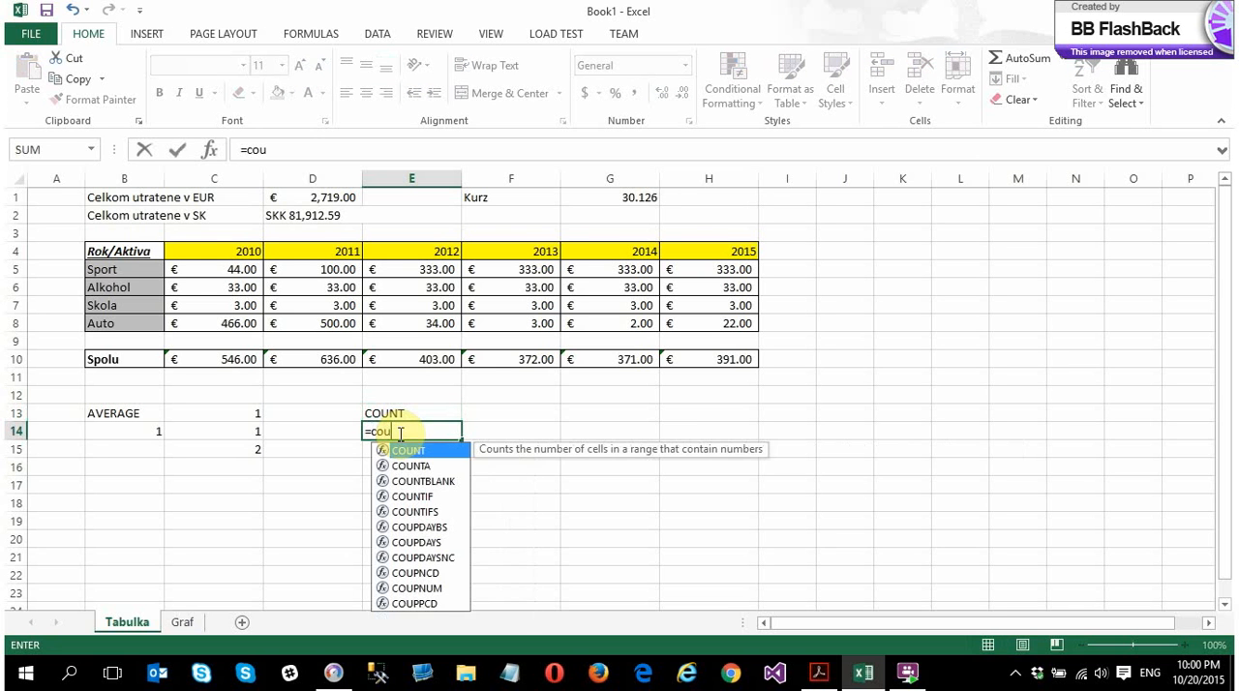
double_click(426, 450)
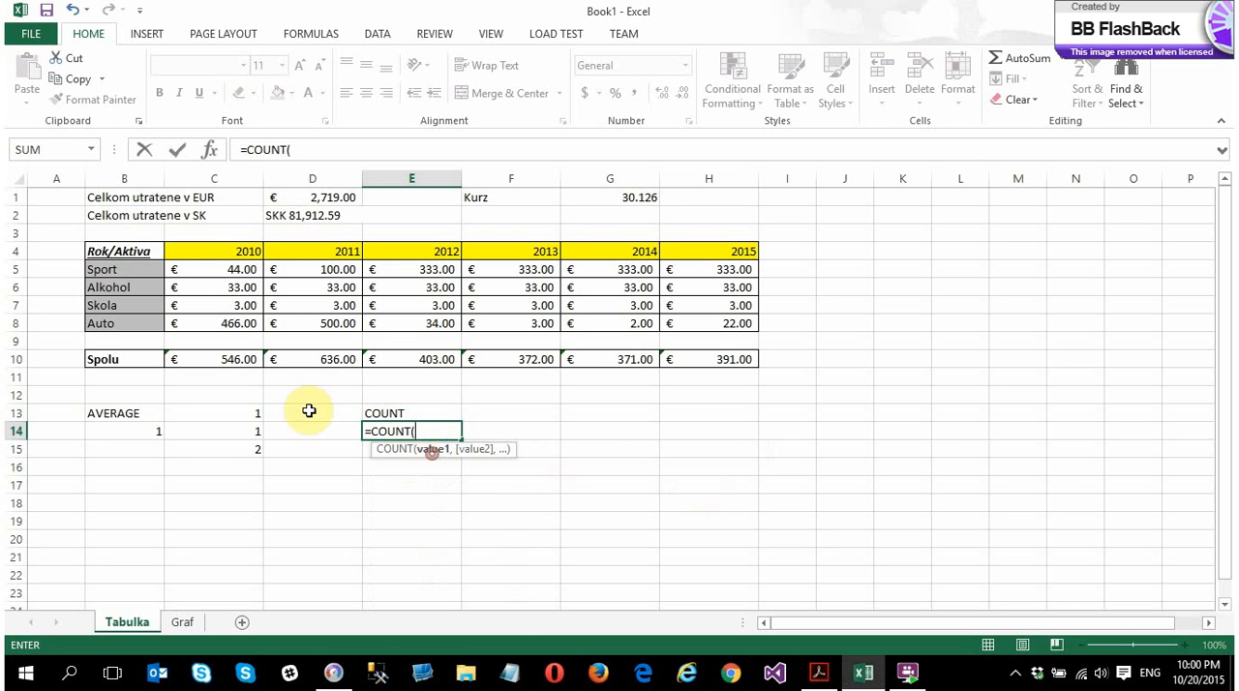
left_click_drag(256, 415, 250, 448)
key("Return")
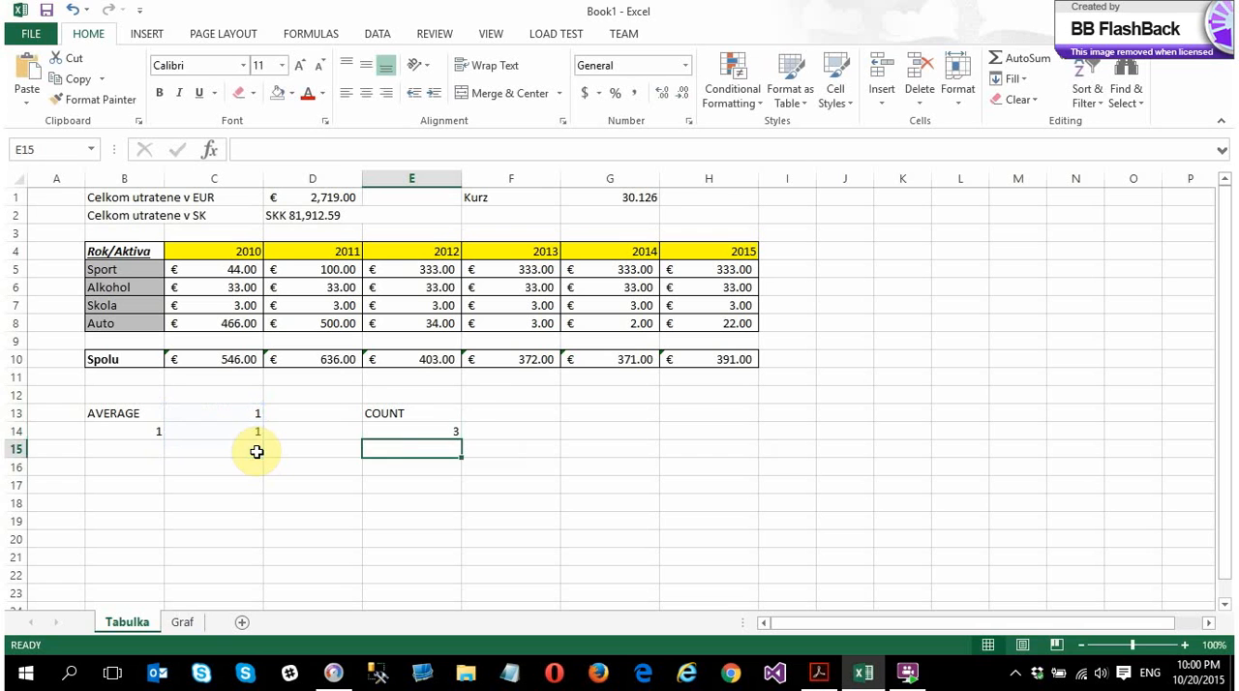
left_click(368, 431)
left_click(249, 451)
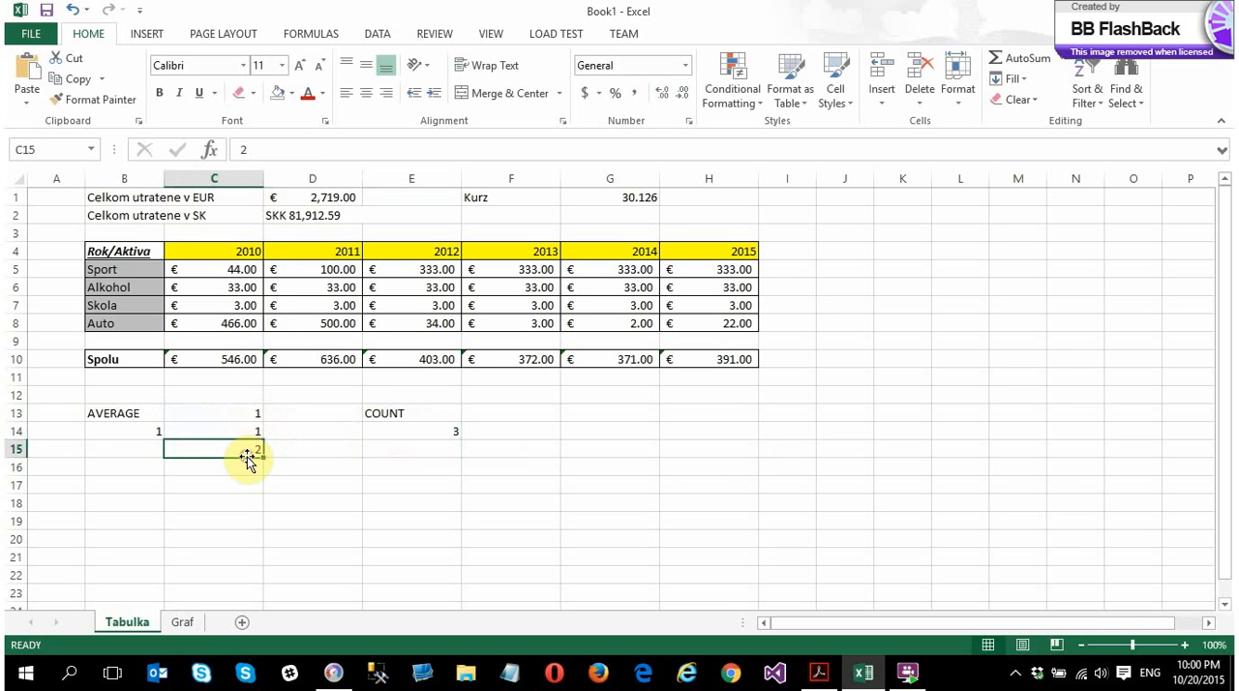
left_click(241, 417)
left_click(242, 432)
left_click(242, 450)
left_click(418, 436)
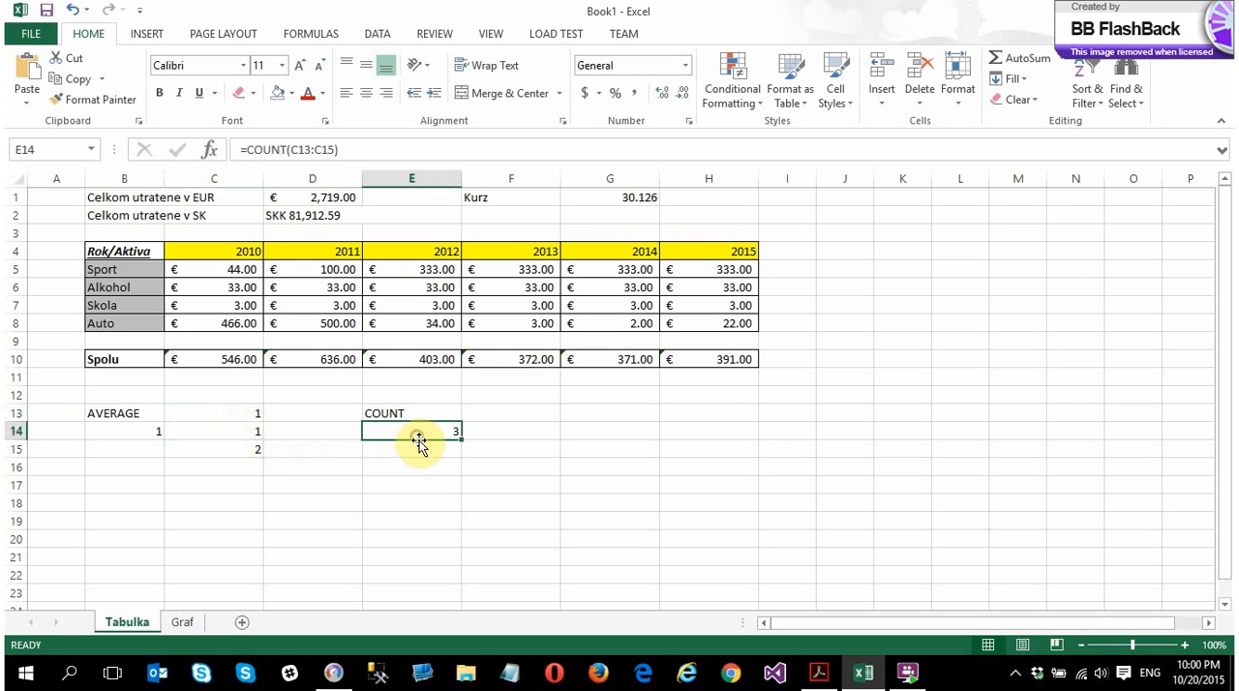
Make the AVERAGE label in B13 and the COUNT label in E13 bold
left_click(115, 416)
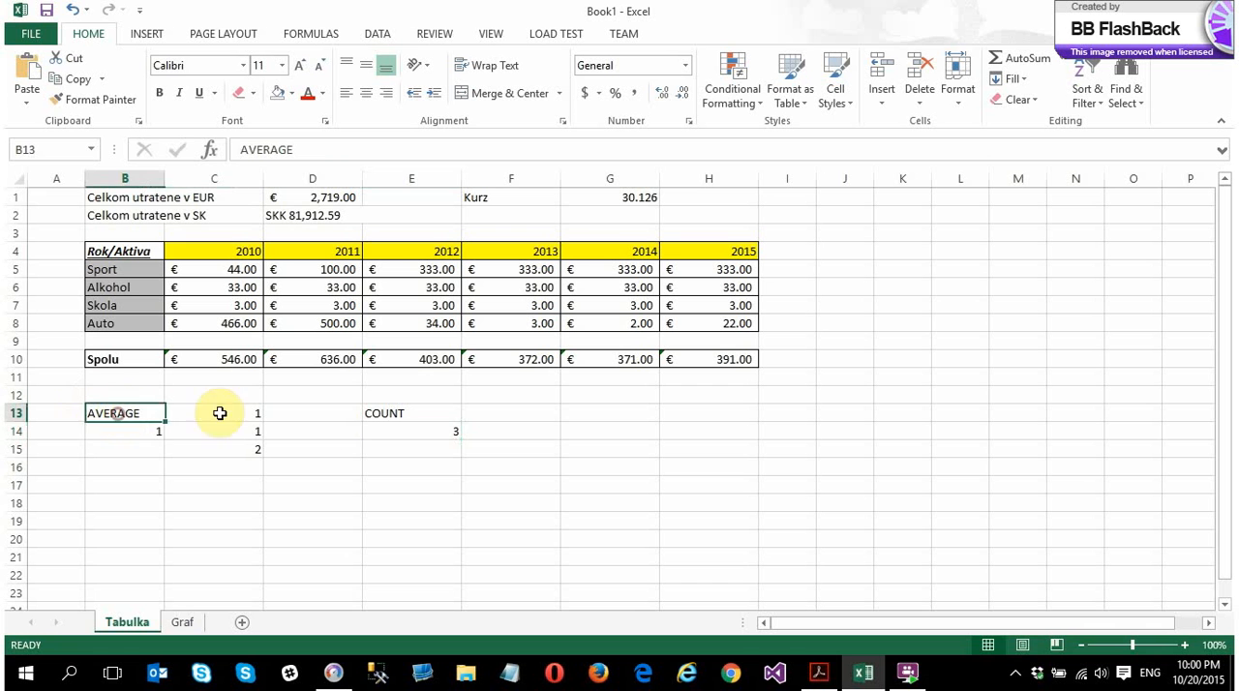
left_click(377, 416)
key("ctrl+b")
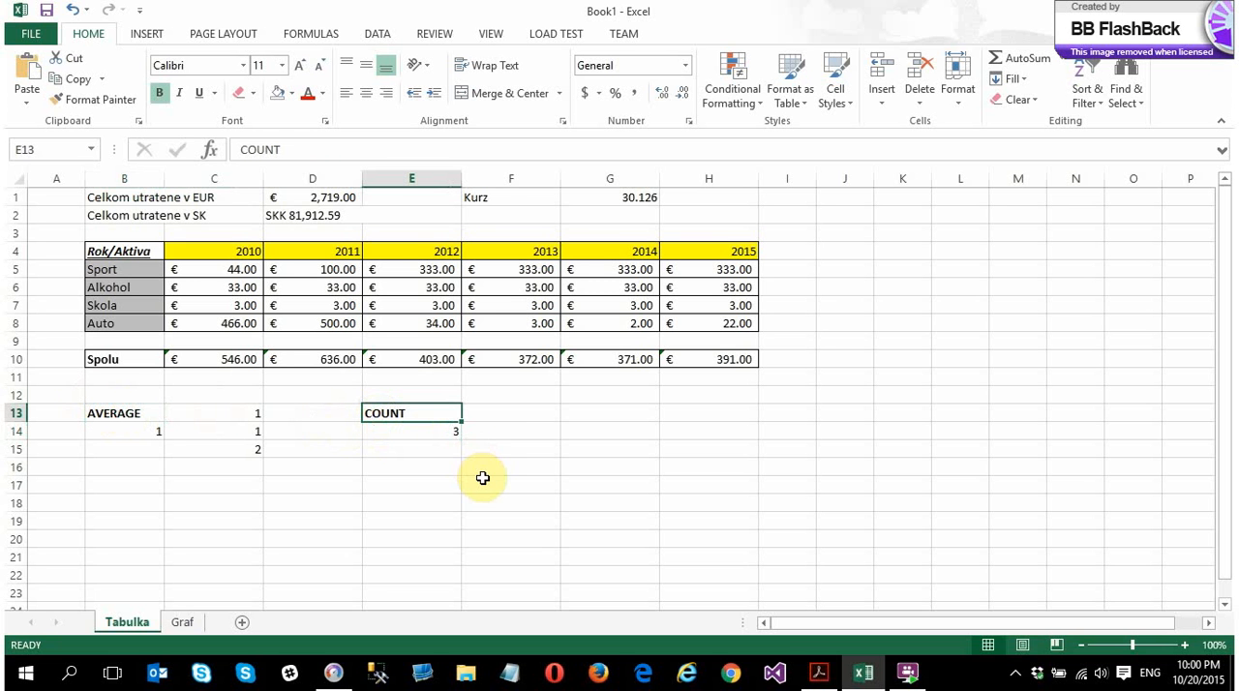
Check the Excel requirements in ZadaniInformatikaAKombinovane.pdf in Acrobat Reader, and return to the Excel workbook
left_click(818, 674)
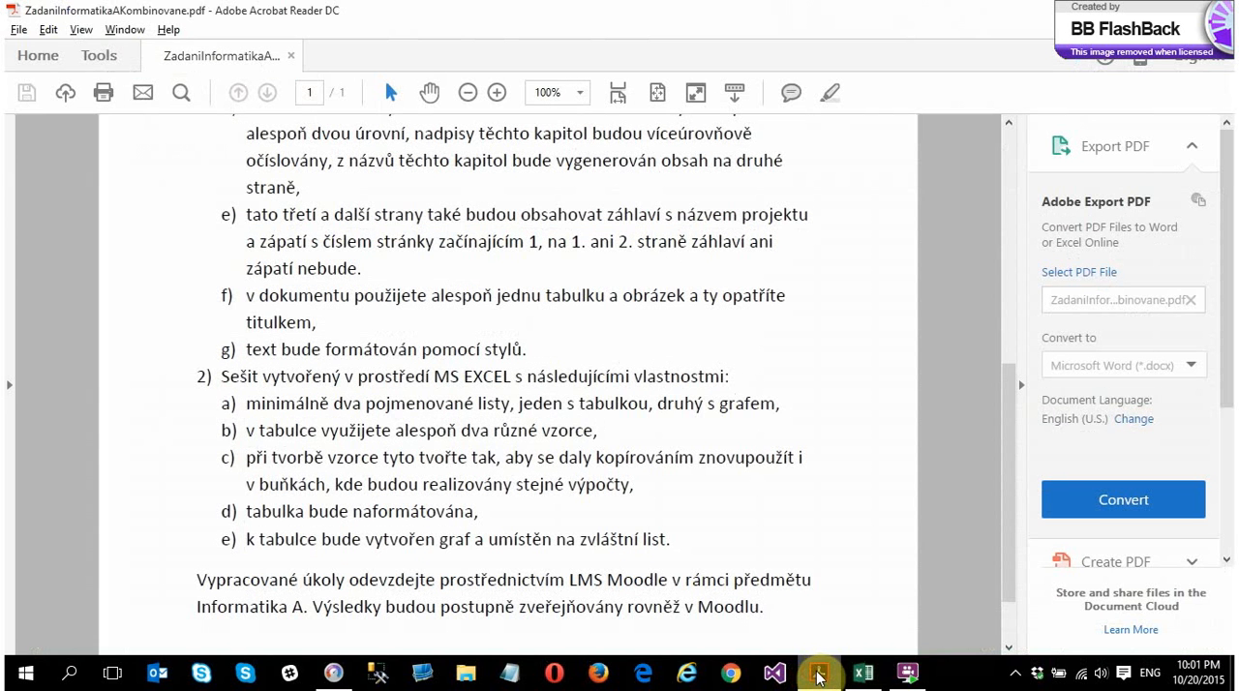
left_click(818, 675)
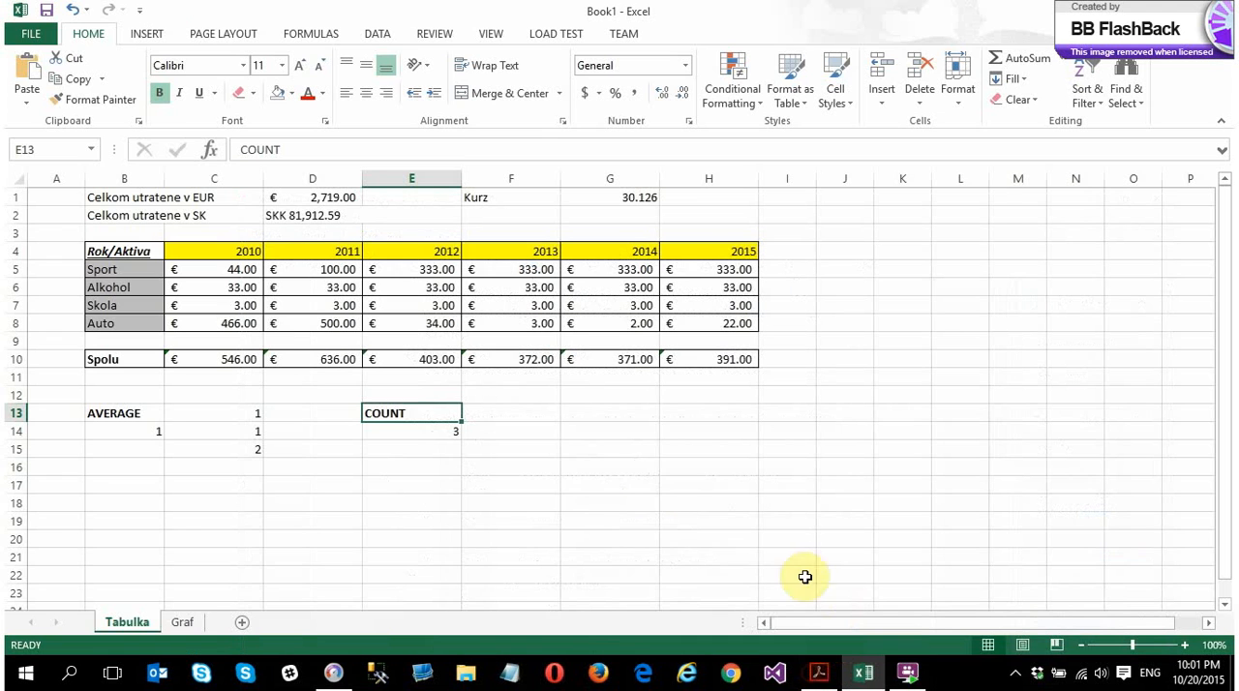